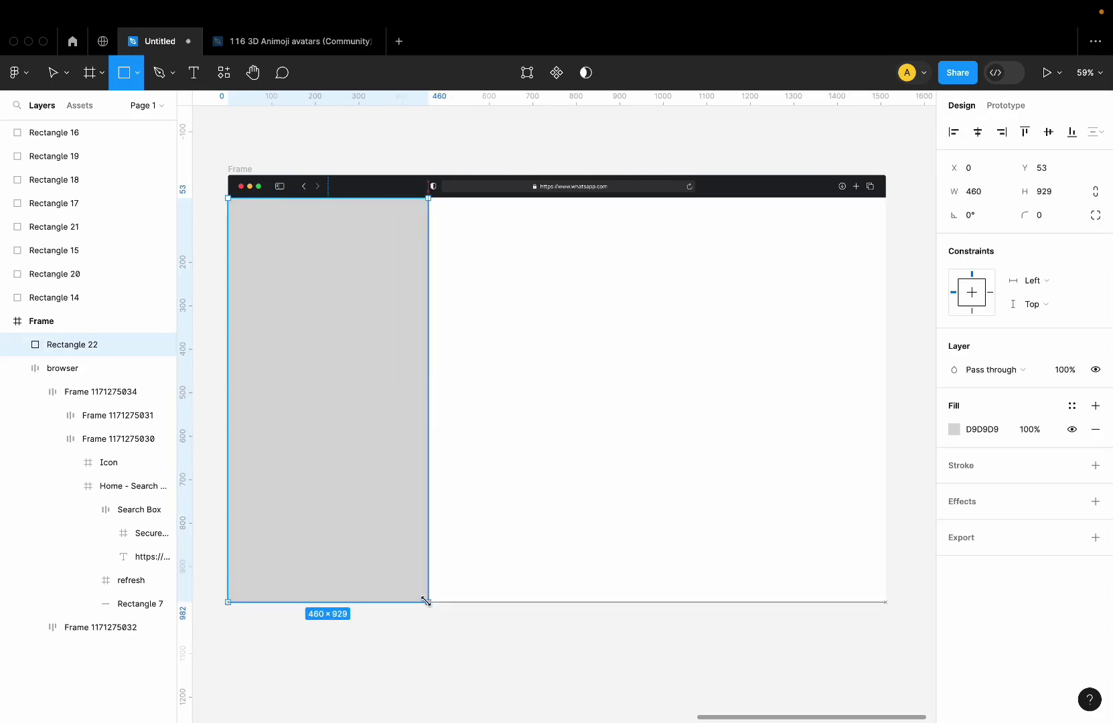
Shorten the grey rectangle into a Background-filled bar, then delete it to start over
{"action": "mouse_move", "coordinate": [333, 602]}
{"action": "left_mouse_down"}
{"action": "mouse_move", "coordinate": [390, 223]}
{"action": "mouse_move", "coordinate": [886, 215]}
{"action": "left_mouse_up"}
{"action": "left_click", "coordinate": [1072, 406]}
{"action": "left_click", "coordinate": [809, 574]}
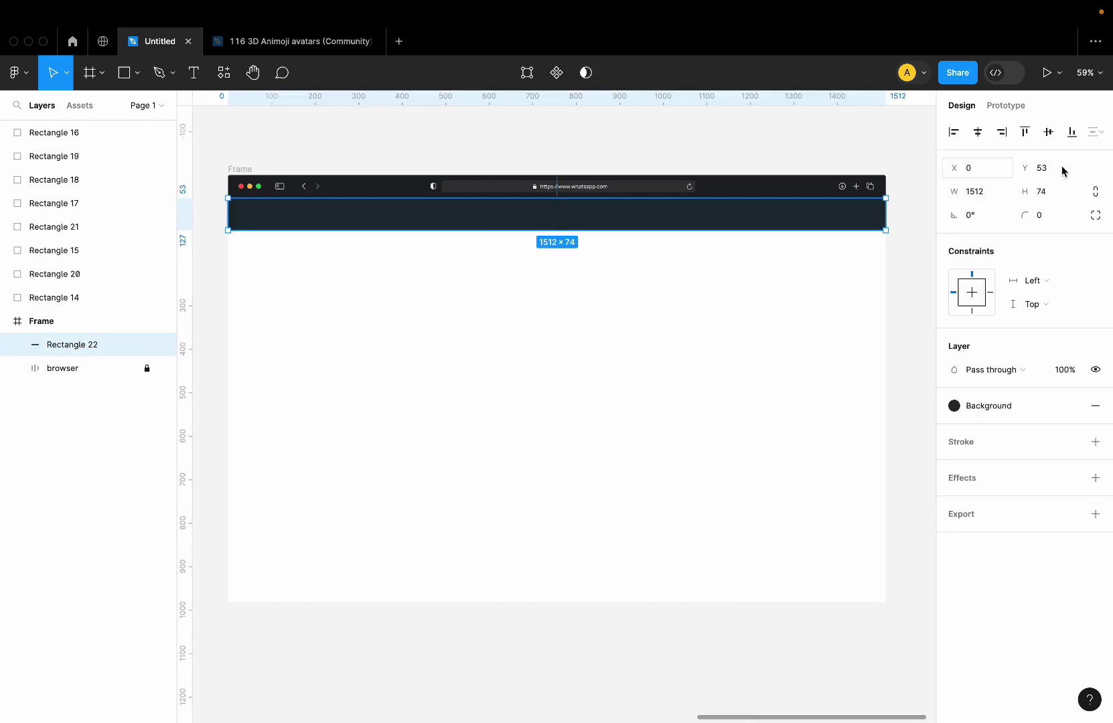
{"action": "key", "text": "Delete"}
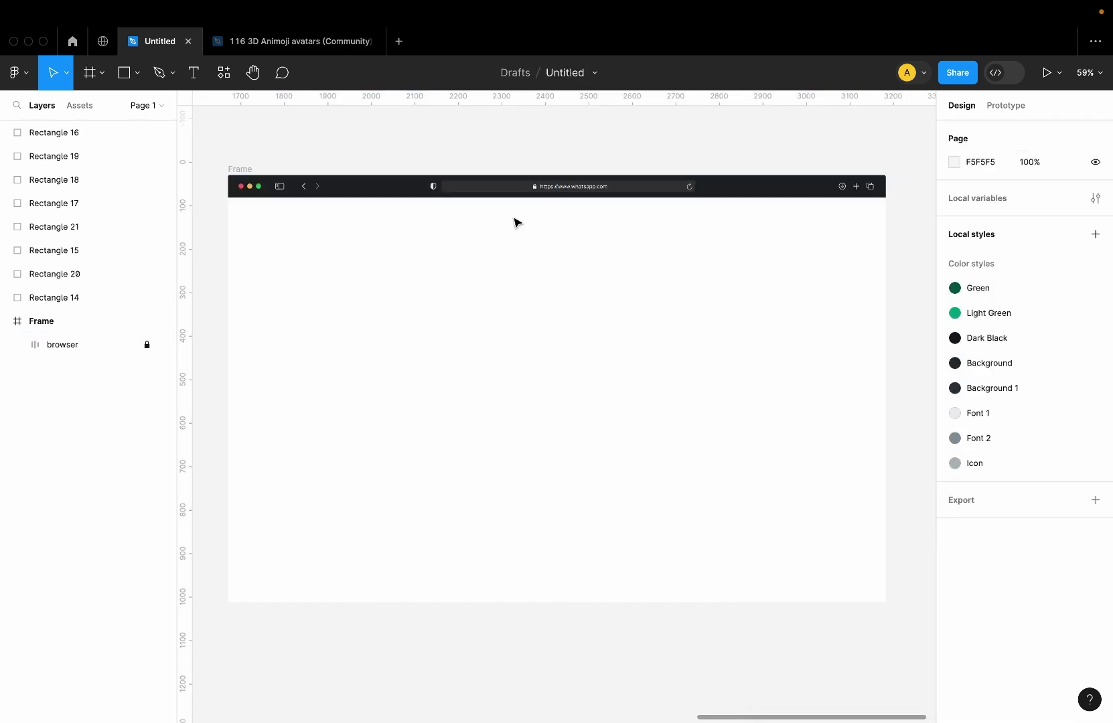
Draw a full-width header bar under the browser bar with height 70
{"action": "left_click_drag", "start_coordinate": [230, 209], "coordinate": [887, 252]}
{"action": "left_click_drag", "start_coordinate": [570, 236], "coordinate": [569, 230]}
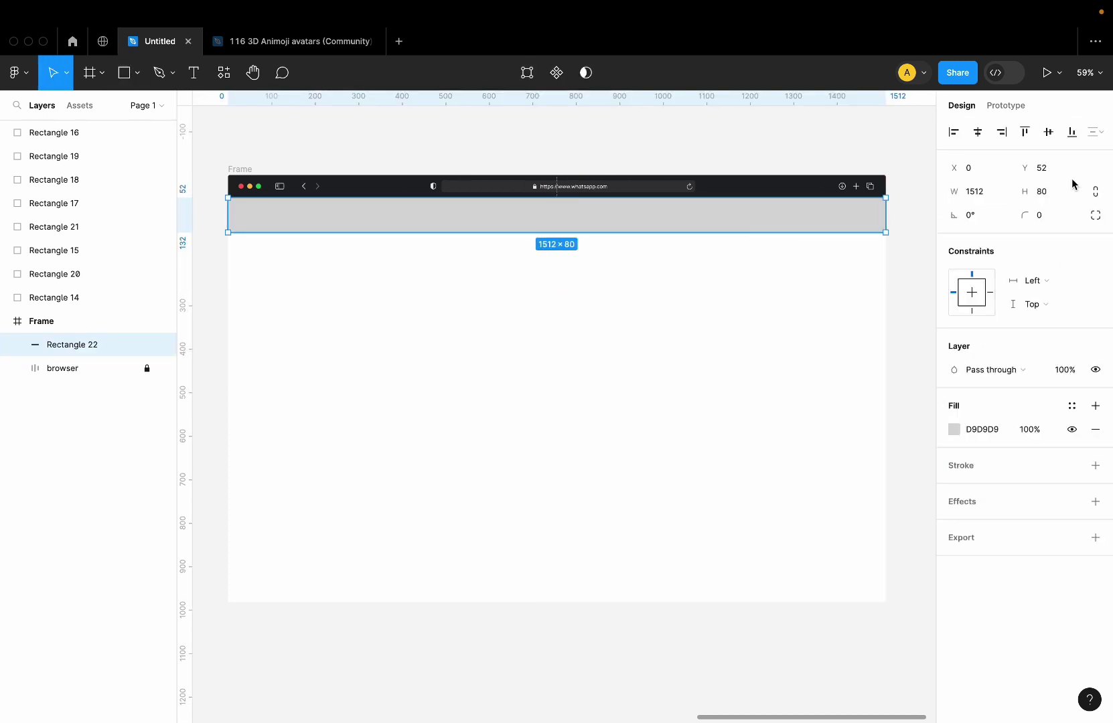
{"action": "left_click", "coordinate": [1055, 191]}
{"action": "type", "text": "70"}
{"action": "key", "text": "Return"}
Apply the Background colour style to the header bar's fill and check it
{"action": "left_click", "coordinate": [1072, 406]}
{"action": "left_click", "coordinate": [815, 571]}
{"action": "left_click", "coordinate": [393, 157]}
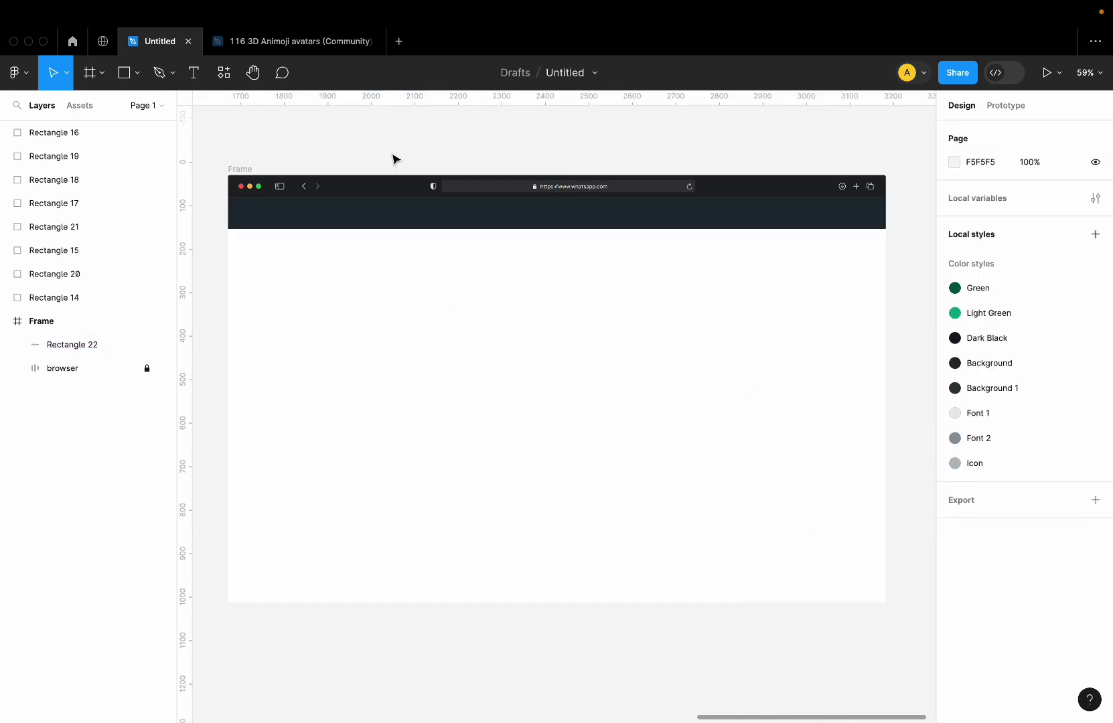
{"action": "left_click", "coordinate": [402, 224]}
{"action": "key", "text": "Escape"}
{"action": "left_click", "coordinate": [316, 224]}
{"action": "left_click", "coordinate": [372, 316]}
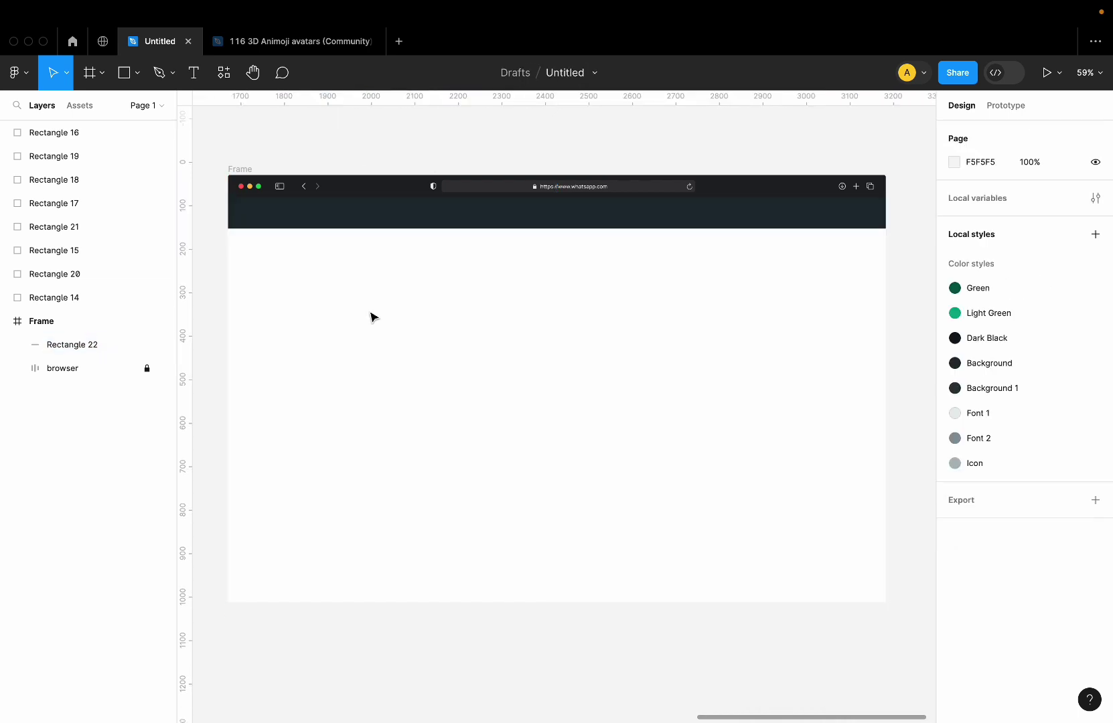
Draw the left sidebar panel and fill it with the Dark Black style
{"action": "left_click_drag", "start_coordinate": [419, 228], "coordinate": [228, 603]}
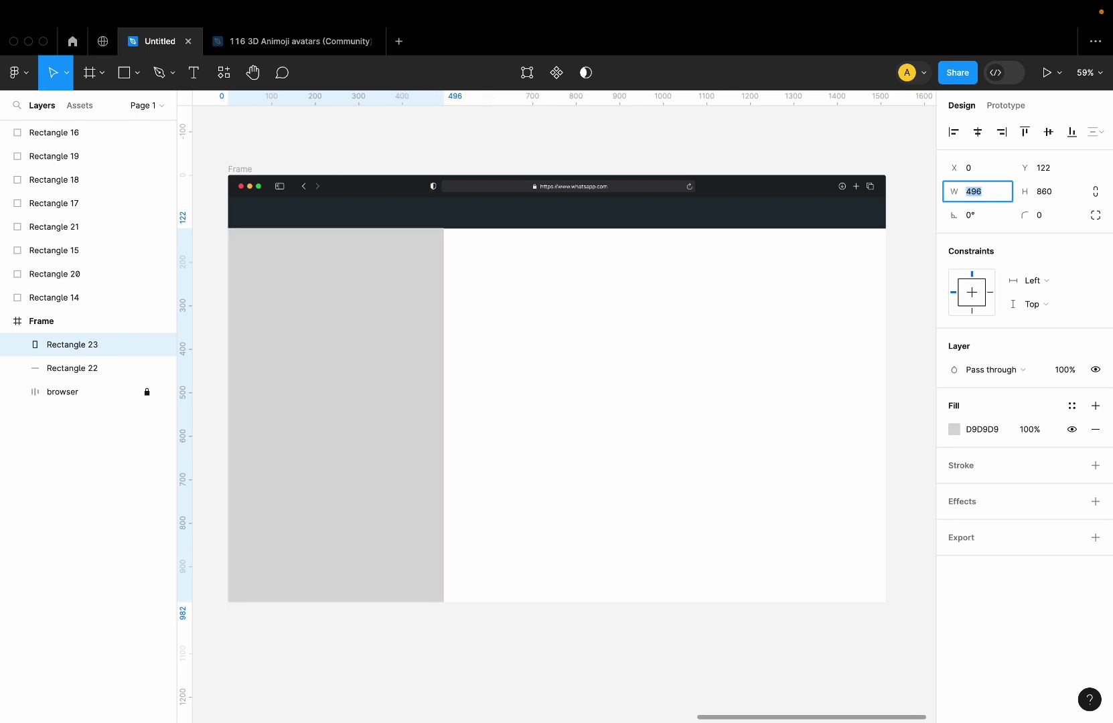
{"action": "left_click", "coordinate": [1072, 406]}
{"action": "left_click", "coordinate": [822, 560]}
{"action": "left_click", "coordinate": [368, 142]}
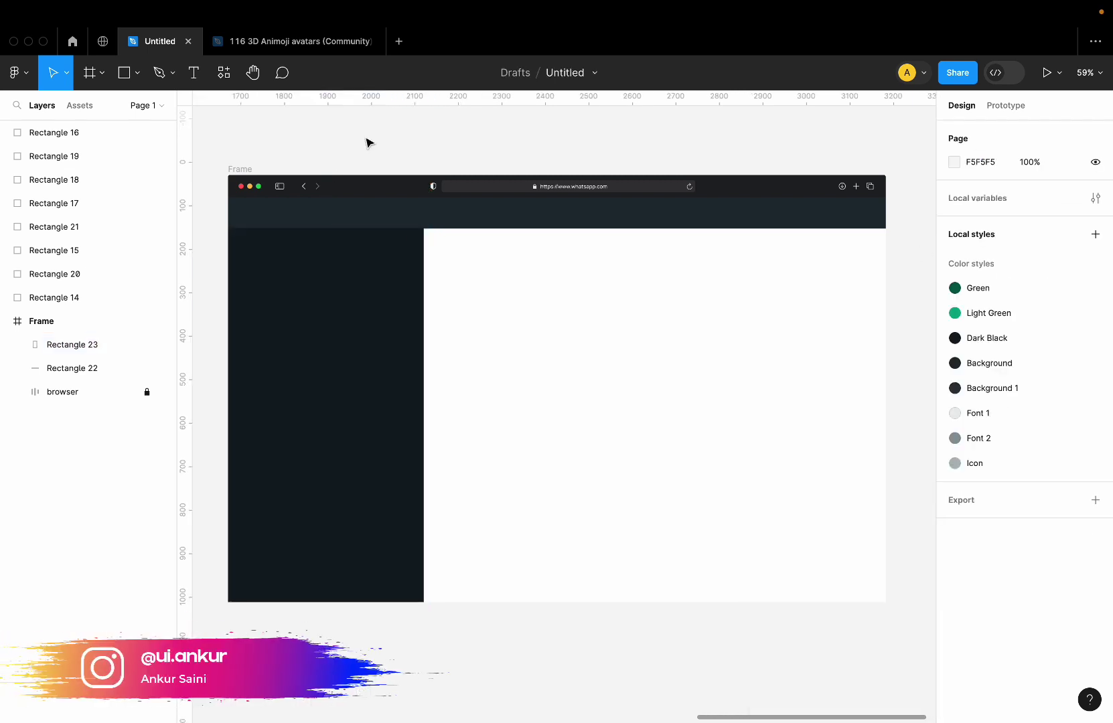
{"action": "left_click", "coordinate": [336, 311]}
{"action": "scroll", "coordinate": [255, 226], "scroll_direction": "up", "scroll_amount": 5}
{"action": "left_click", "coordinate": [221, 276]}
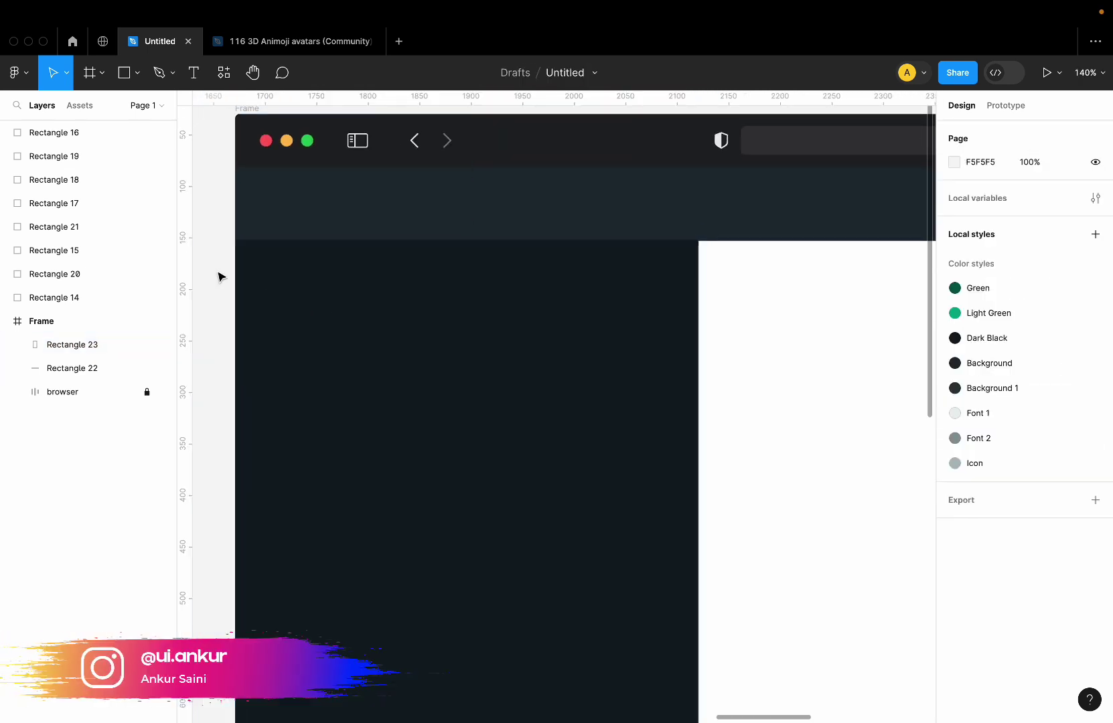
{"action": "left_click", "coordinate": [552, 312]}
{"action": "scroll", "coordinate": [552, 313], "scroll_direction": "down", "scroll_amount": 3}
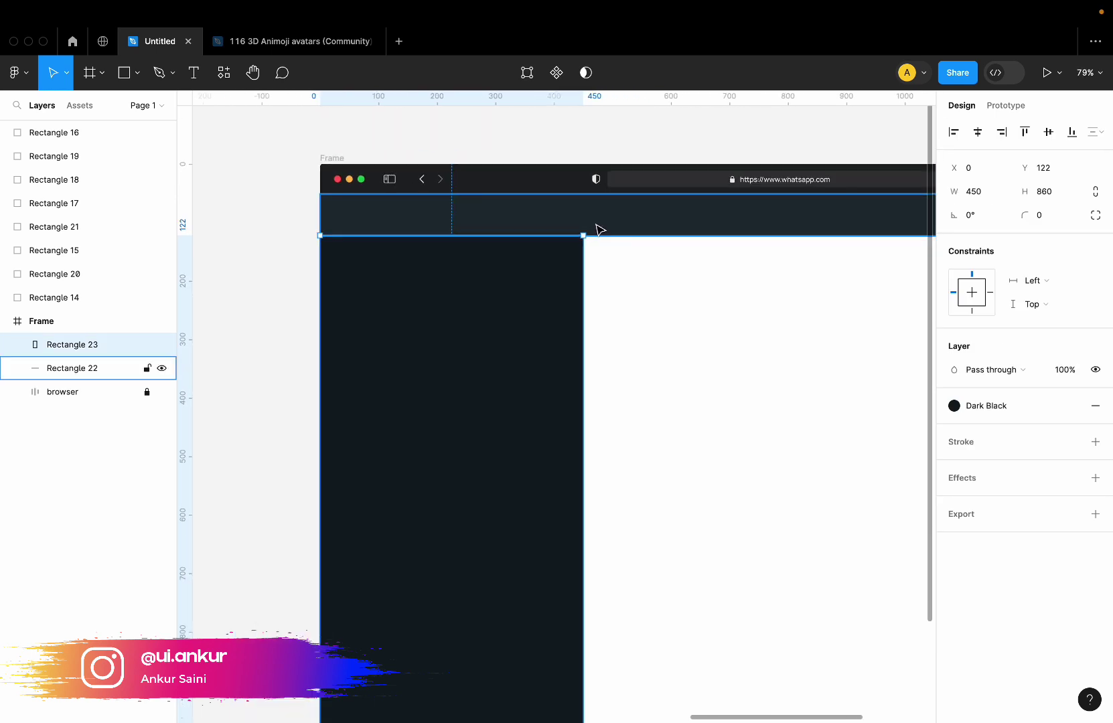
Narrow the header bar to the sidebar's width and select both
{"action": "left_click", "coordinate": [596, 228]}
{"action": "scroll", "coordinate": [596, 228], "scroll_direction": "down", "scroll_amount": 5}
{"action": "left_click_drag", "start_coordinate": [897, 241], "coordinate": [543, 247]}
{"action": "left_click", "coordinate": [566, 259]}
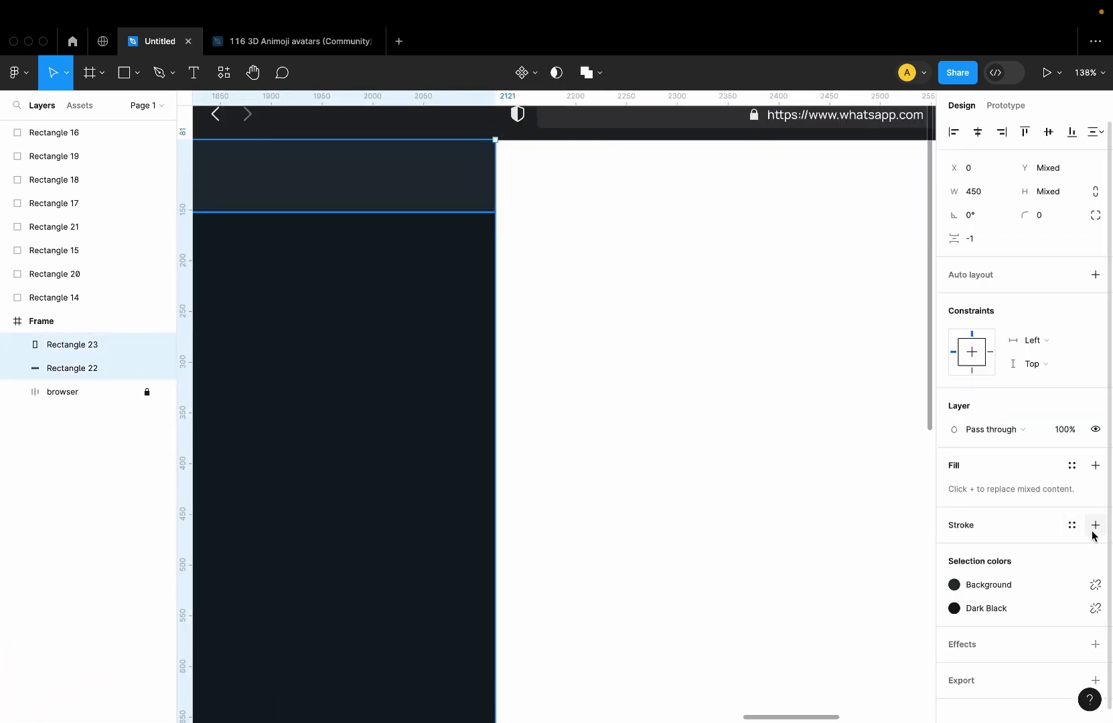
Give the header and sidebar a right-side-only border using the Icon colour style
{"action": "left_click", "coordinate": [1096, 525]}
{"action": "left_click", "coordinate": [1072, 572]}
{"action": "left_click", "coordinate": [1064, 671]}
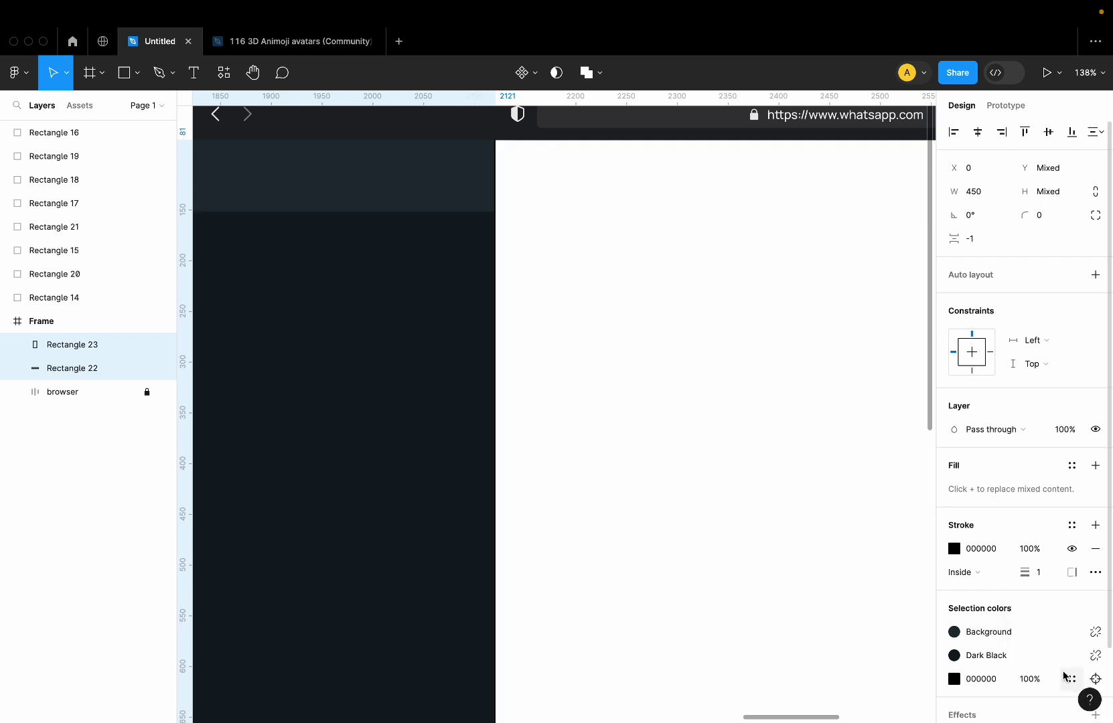
{"action": "left_click", "coordinate": [1072, 526]}
{"action": "left_click", "coordinate": [803, 666]}
{"action": "key", "text": "Escape"}
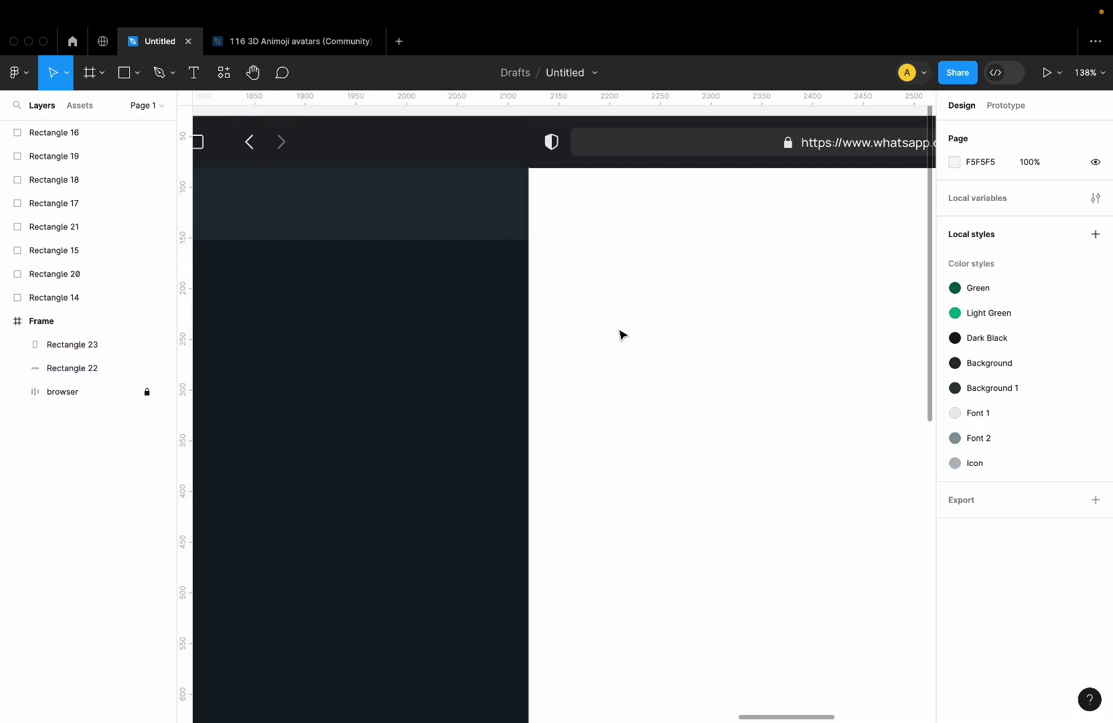
Fill the whole mockup frame with the Dark Black style
{"action": "scroll", "coordinate": [623, 334], "scroll_direction": "down", "scroll_amount": 3}
{"action": "left_click", "coordinate": [402, 194]}
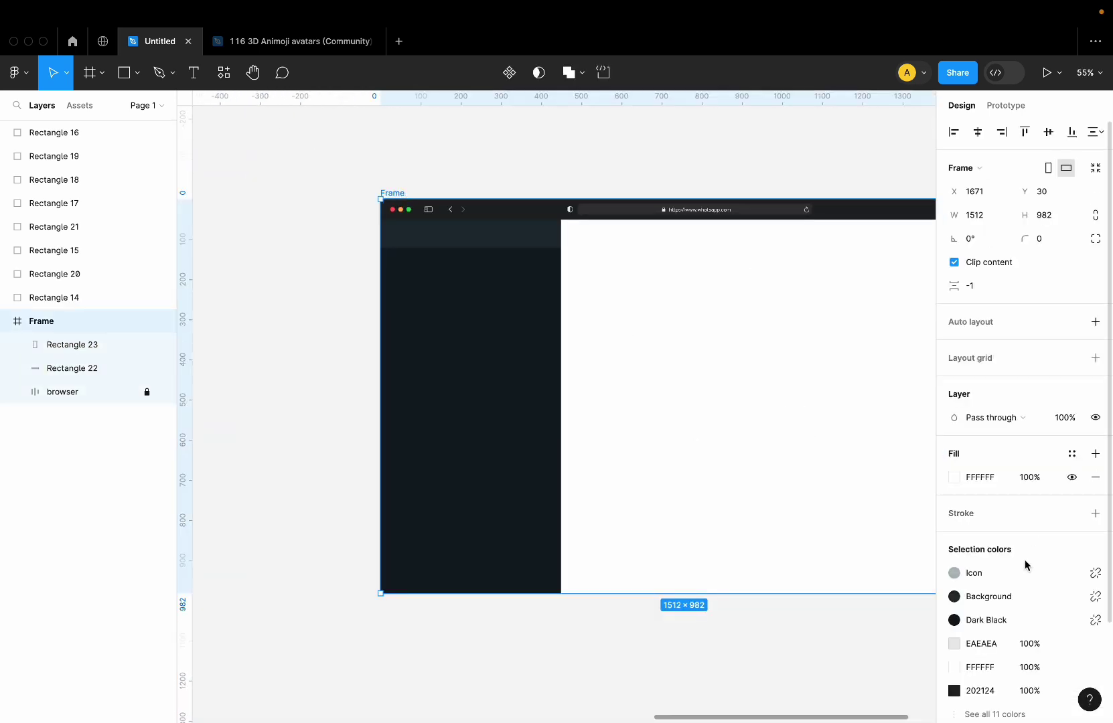
{"action": "left_click", "coordinate": [1071, 454]}
{"action": "left_click", "coordinate": [852, 556]}
{"action": "left_click", "coordinate": [305, 358]}
{"action": "scroll", "coordinate": [294, 244], "scroll_direction": "up", "scroll_amount": 5}
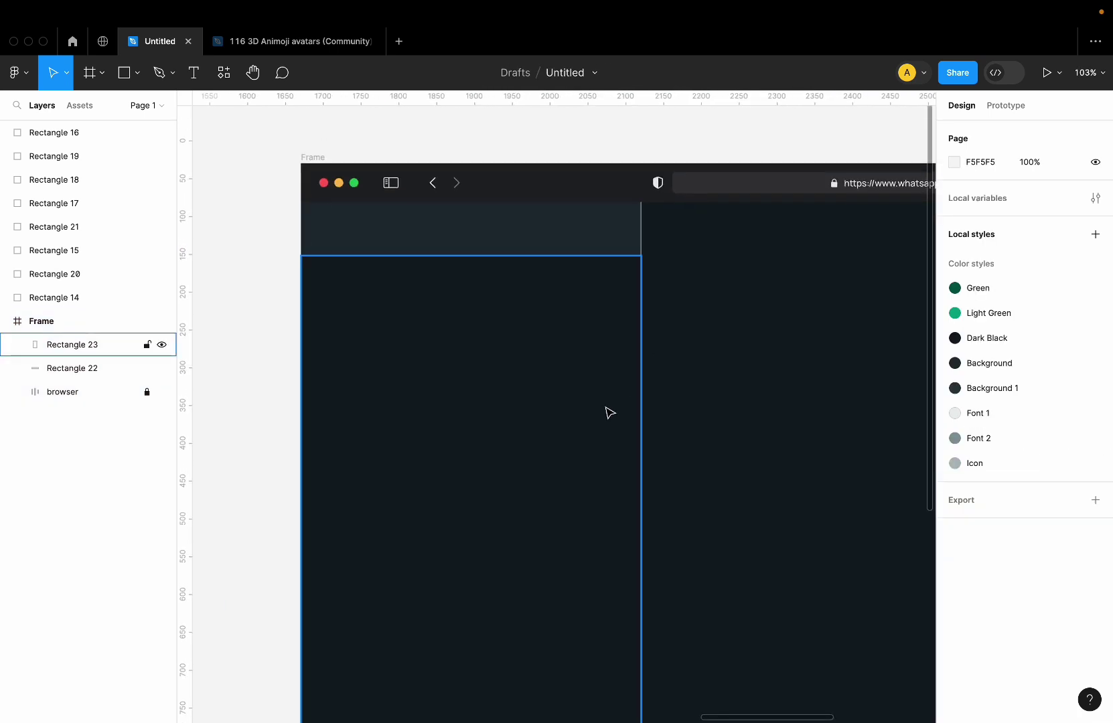
Switch the header and sidebar border to the Font 2 style, then go to the 3D Animoji file
{"action": "left_click", "coordinate": [610, 413]}
{"action": "left_click", "coordinate": [468, 228], "text": "shift"}
{"action": "left_click", "coordinate": [1071, 525]}
{"action": "left_click", "coordinate": [801, 617]}
{"action": "left_click", "coordinate": [1071, 525]}
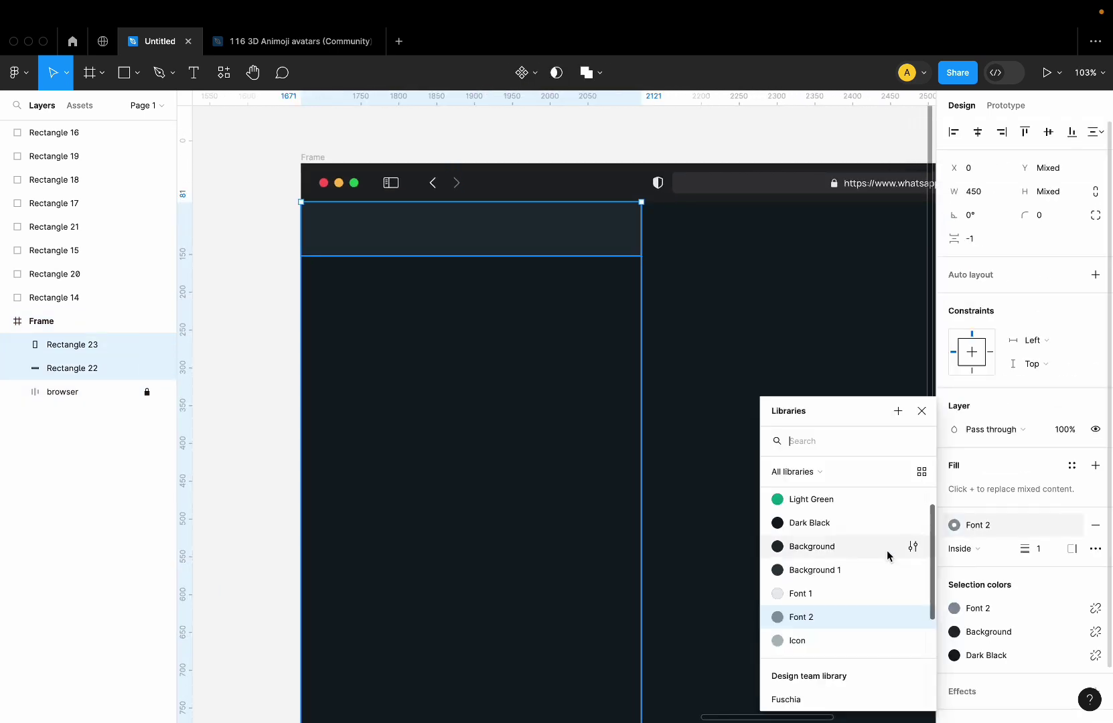
{"action": "left_click", "coordinate": [260, 285]}
{"action": "key", "text": "ctrl+Tab"}
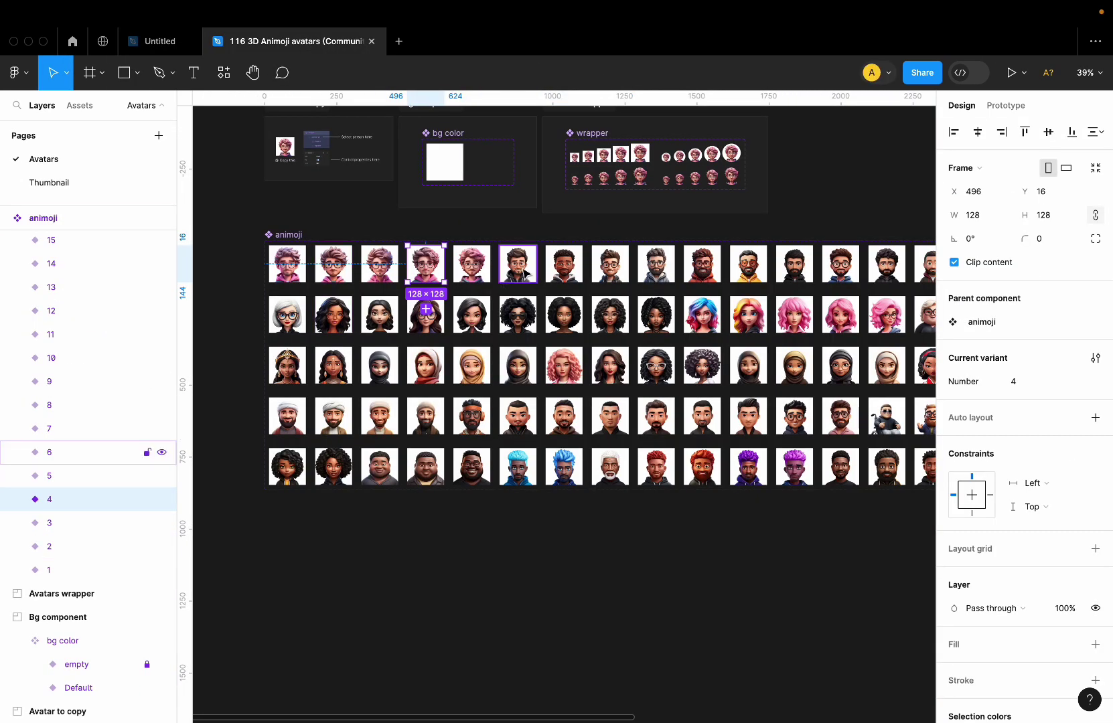
Paste Animoji avatar 6 into the sidebar header, resize it and nudge it into place
{"action": "left_click", "coordinate": [526, 274]}
{"action": "key", "text": "ctrl+c"}
{"action": "key", "text": "ctrl+Tab"}
{"action": "key", "text": "ctrl+v"}
{"action": "mouse_move", "coordinate": [349, 248]}
{"action": "left_mouse_down"}
{"action": "mouse_move", "coordinate": [435, 367]}
{"action": "mouse_move", "coordinate": [348, 242]}
{"action": "left_mouse_up"}
{"action": "type", "text": "40"}
{"action": "key", "text": "Return"}
{"action": "key", "text": "Right"}
{"action": "key", "text": "Right"}
{"action": "key", "text": "Right"}
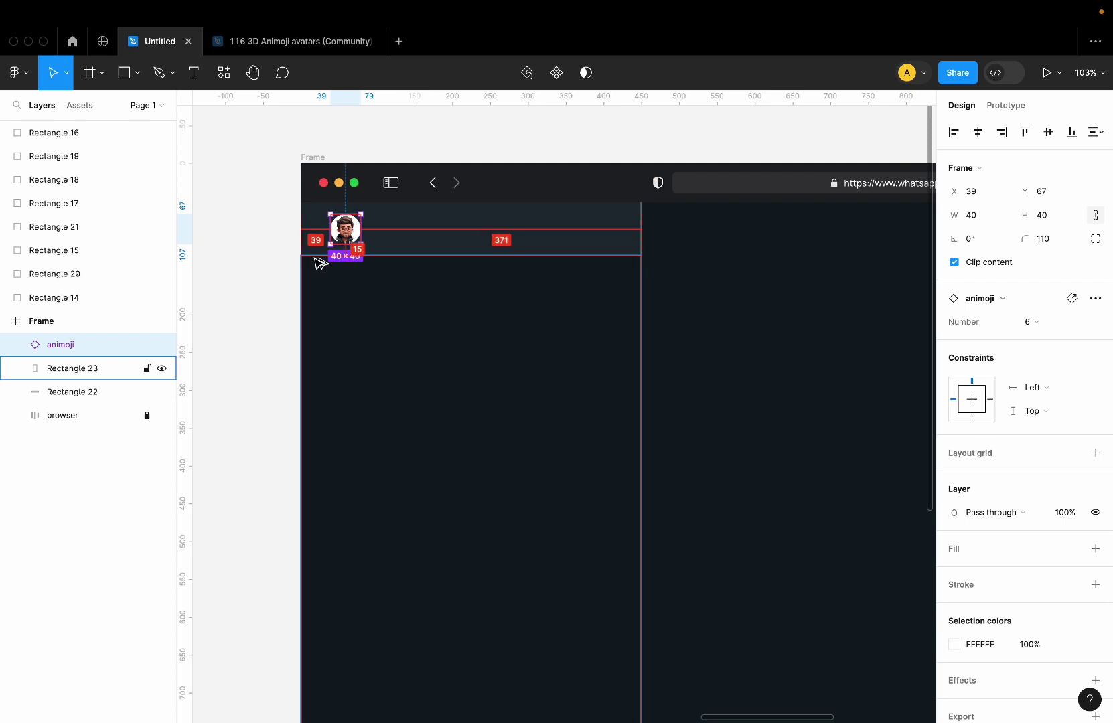
{"action": "key", "text": "Escape"}
{"action": "left_click", "coordinate": [340, 229]}
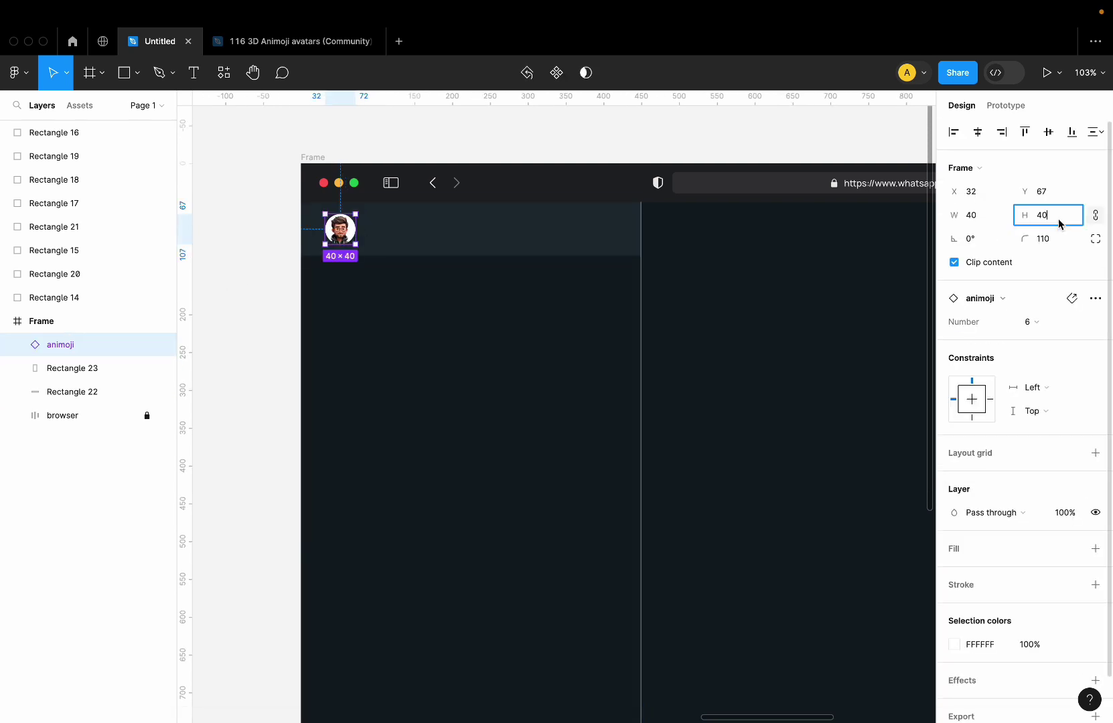
{"action": "left_click", "coordinate": [387, 238], "text": "shift"}
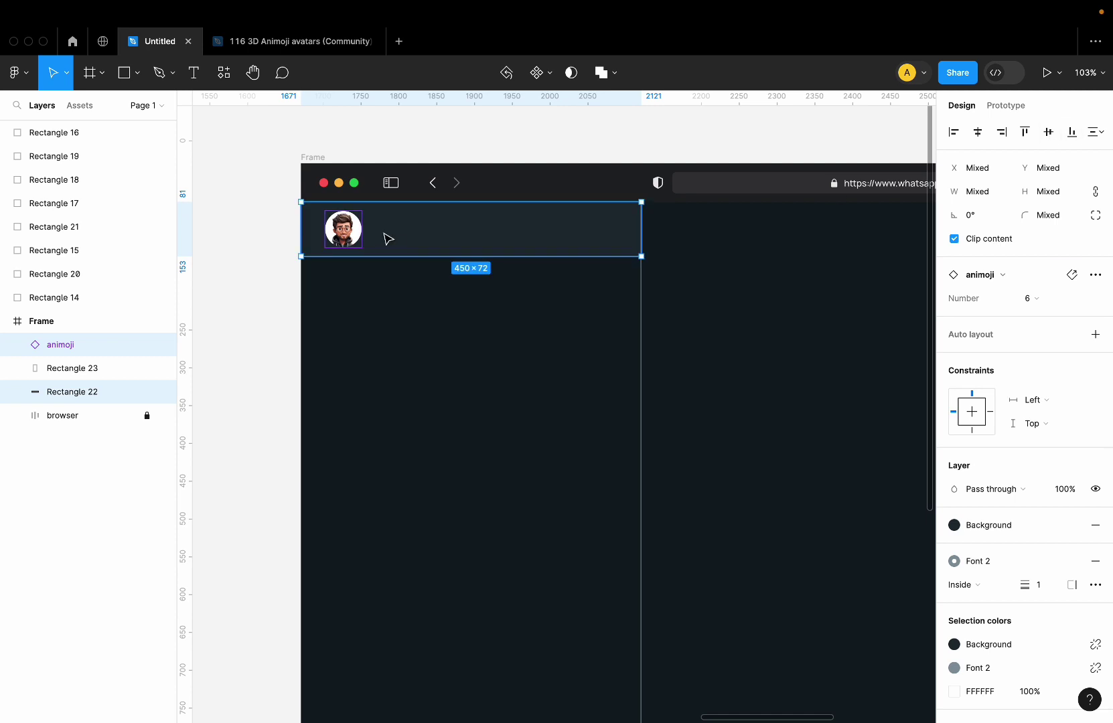
{"action": "left_click", "coordinate": [272, 330]}
Search Flaticon for 'dot' and copy the vertical three-dot icon as SVG
{"action": "key", "text": "super+Tab"}
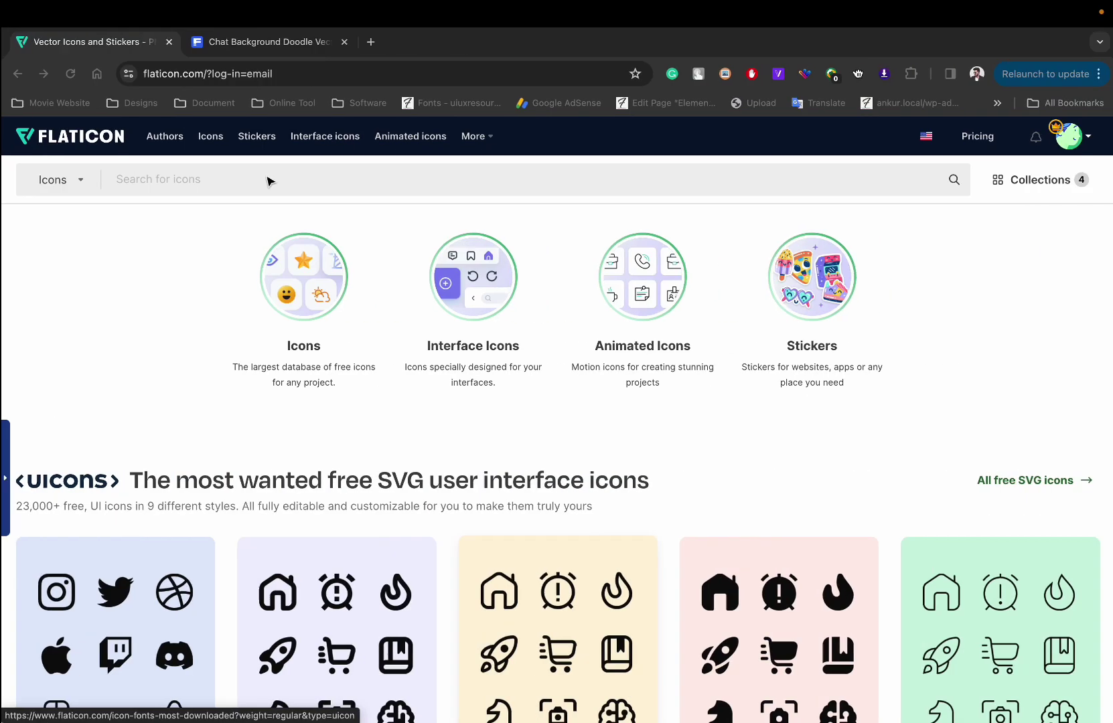
{"action": "type", "text": "dot"}
{"action": "key", "text": "Return"}
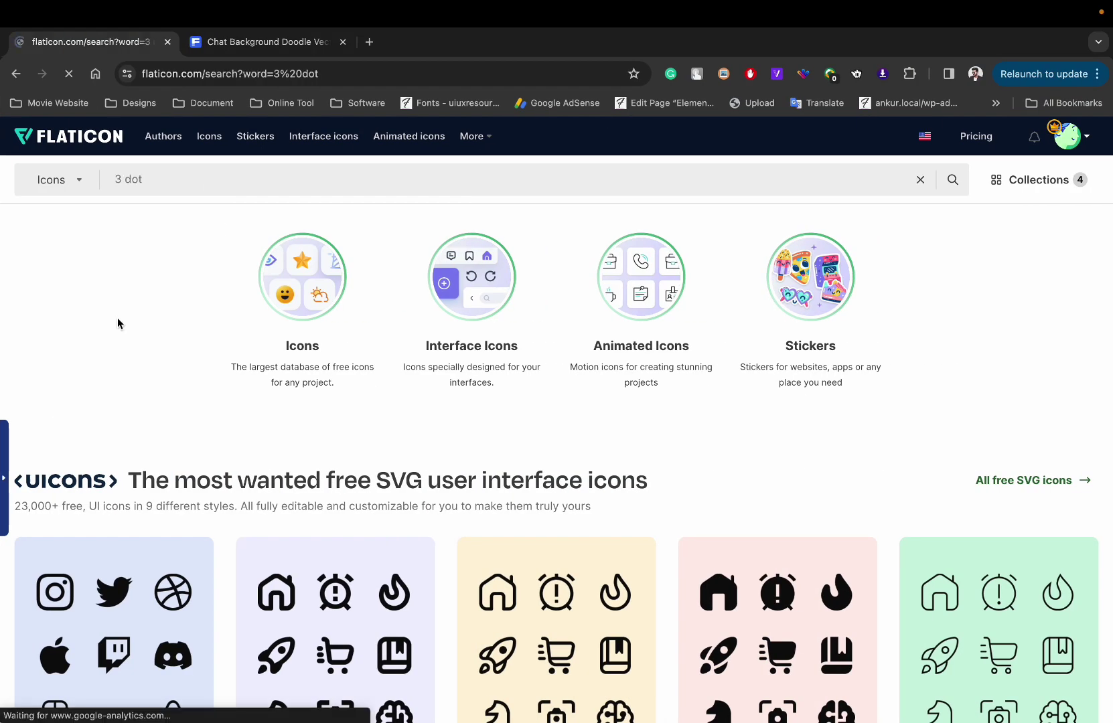
{"action": "left_click", "coordinate": [319, 406]}
{"action": "left_click", "coordinate": [935, 246]}
{"action": "key", "text": "super+Tab"}
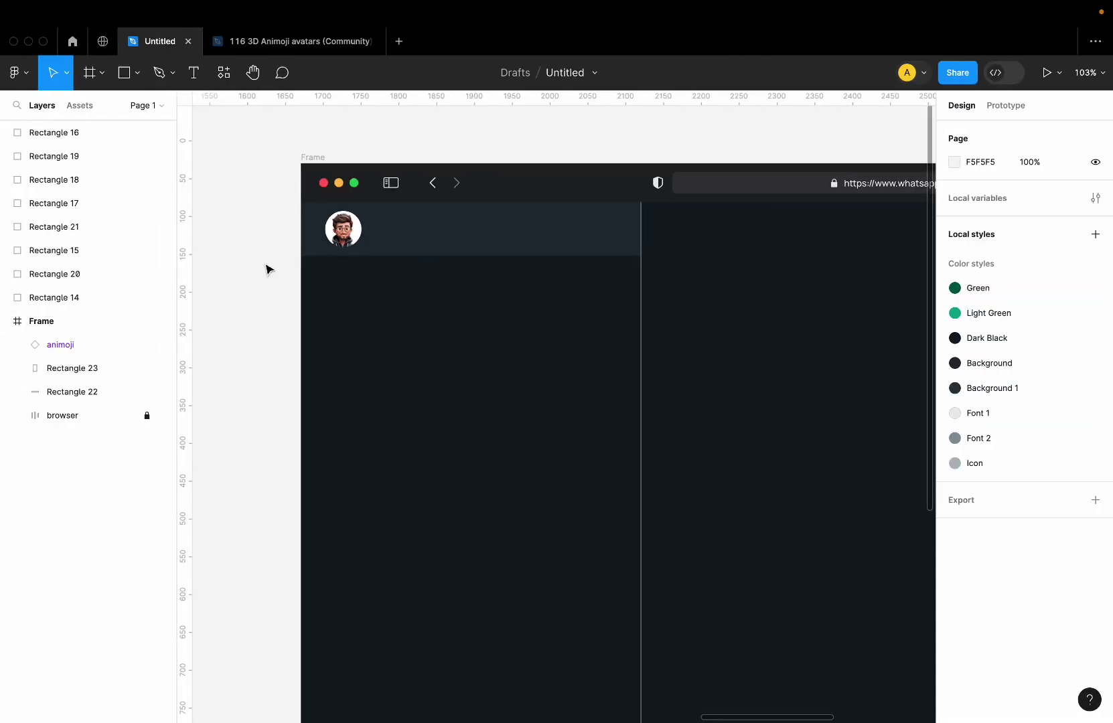
Paste the three-dot icon, size it 24 and apply the Icon colour style
{"action": "key", "text": "ctrl+v"}
{"action": "left_click", "coordinate": [1048, 214]}
{"action": "type", "text": "24"}
{"action": "key", "text": "Return"}
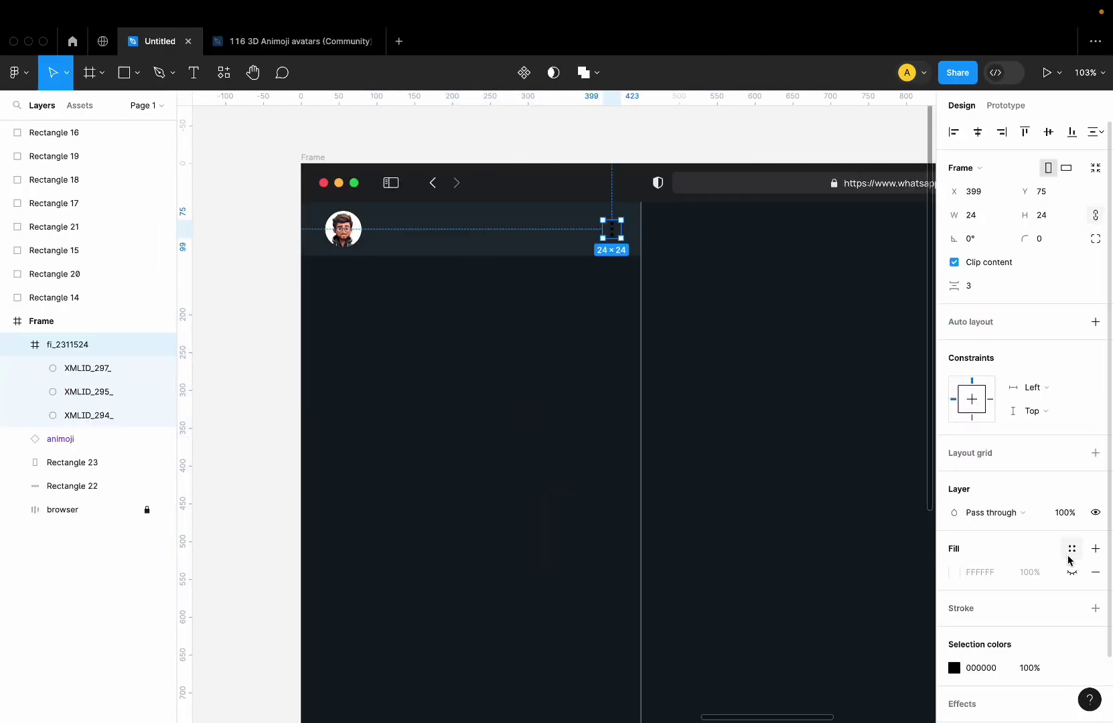
{"action": "left_click", "coordinate": [1072, 549]}
{"action": "left_click", "coordinate": [797, 669]}
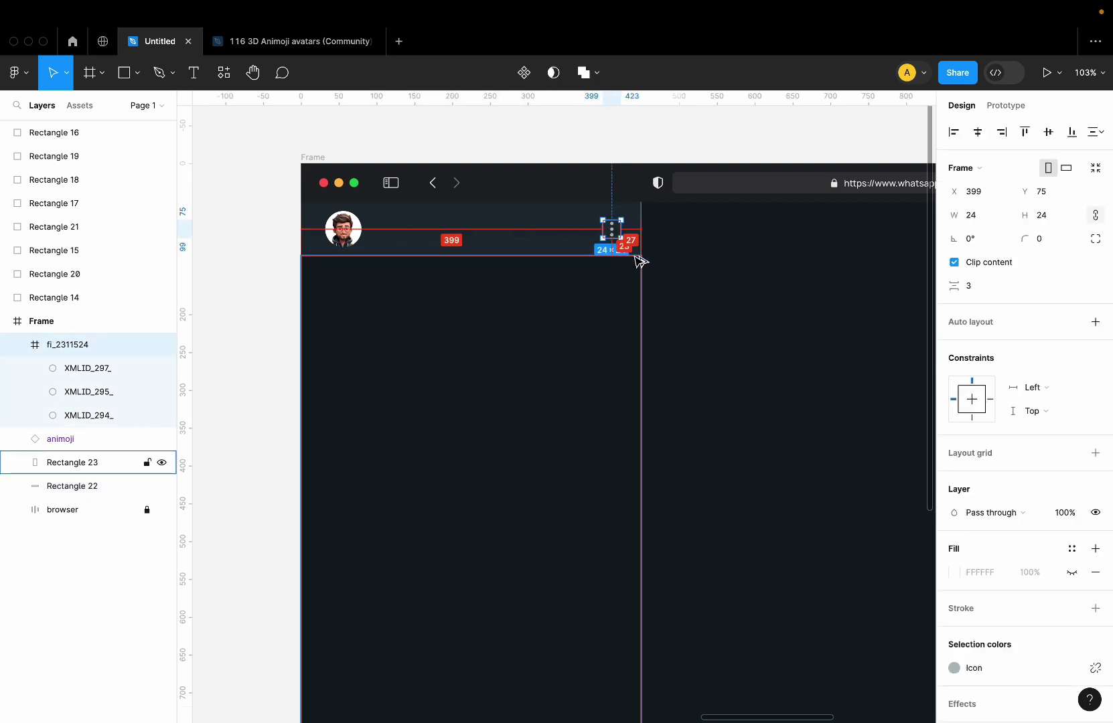
Back in Flaticon, search for chat plus icons
{"action": "key", "text": "alt+Tab"}
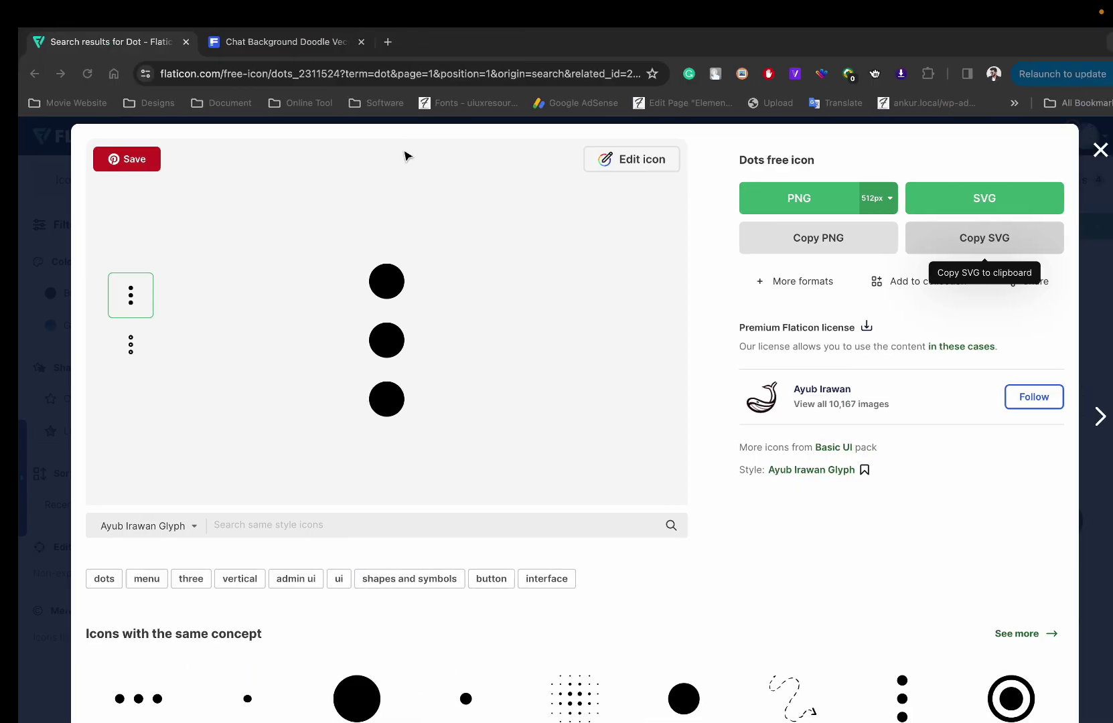
{"action": "key", "text": "Escape"}
{"action": "type", "text": "plus"}
{"action": "key", "text": "Return"}
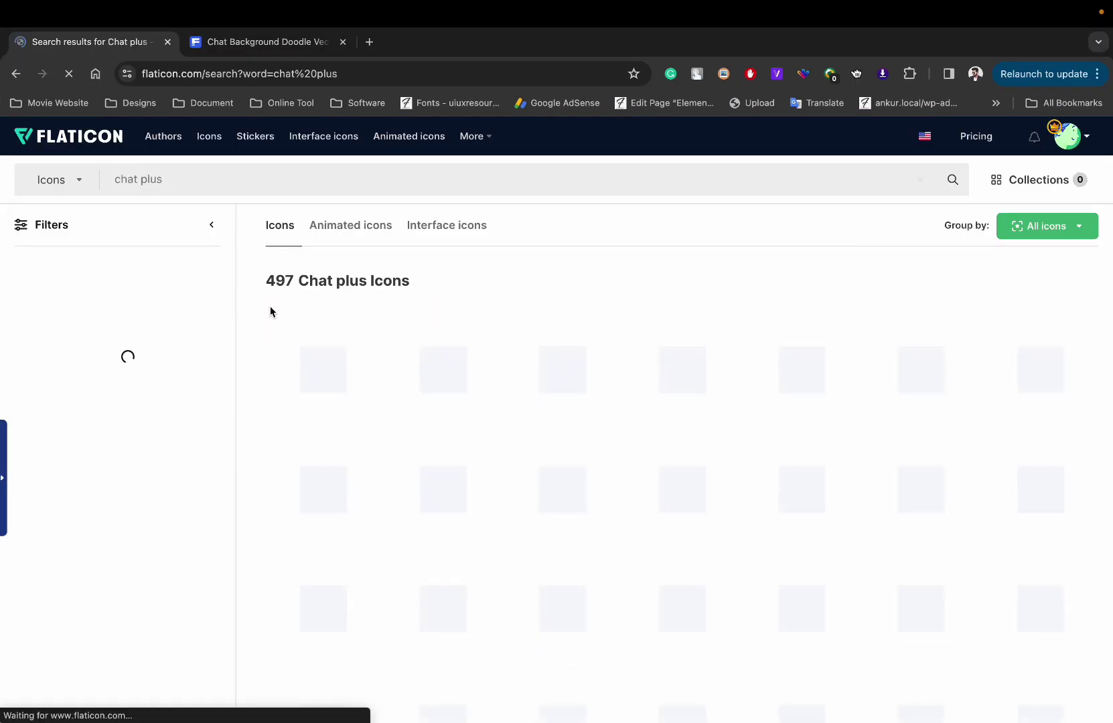
Open the outline chat-plus message icon and paste it into the Figma mockup
{"action": "scroll", "coordinate": [430, 559], "scroll_direction": "down", "scroll_amount": 1}
{"action": "scroll", "coordinate": [430, 559], "scroll_direction": "down", "scroll_amount": 2}
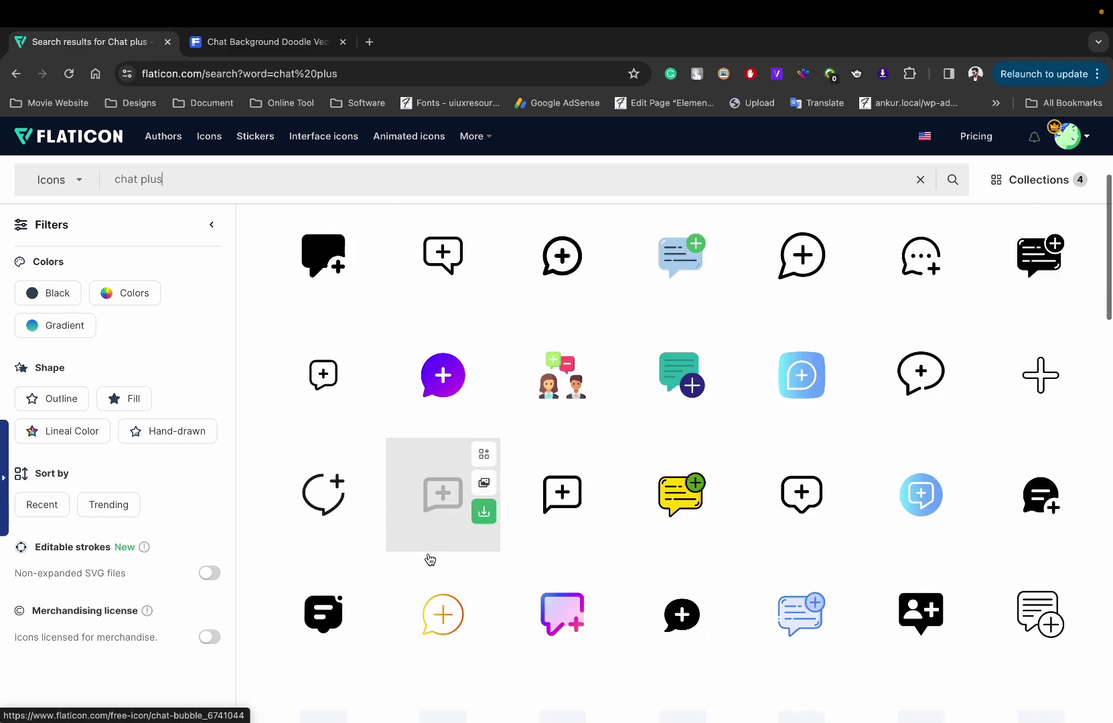
{"action": "scroll", "coordinate": [430, 559], "scroll_direction": "down", "scroll_amount": 3}
{"action": "scroll", "coordinate": [430, 559], "scroll_direction": "down", "scroll_amount": 6}
{"action": "scroll", "coordinate": [430, 559], "scroll_direction": "down", "scroll_amount": 5}
{"action": "scroll", "coordinate": [430, 559], "scroll_direction": "up", "scroll_amount": 5}
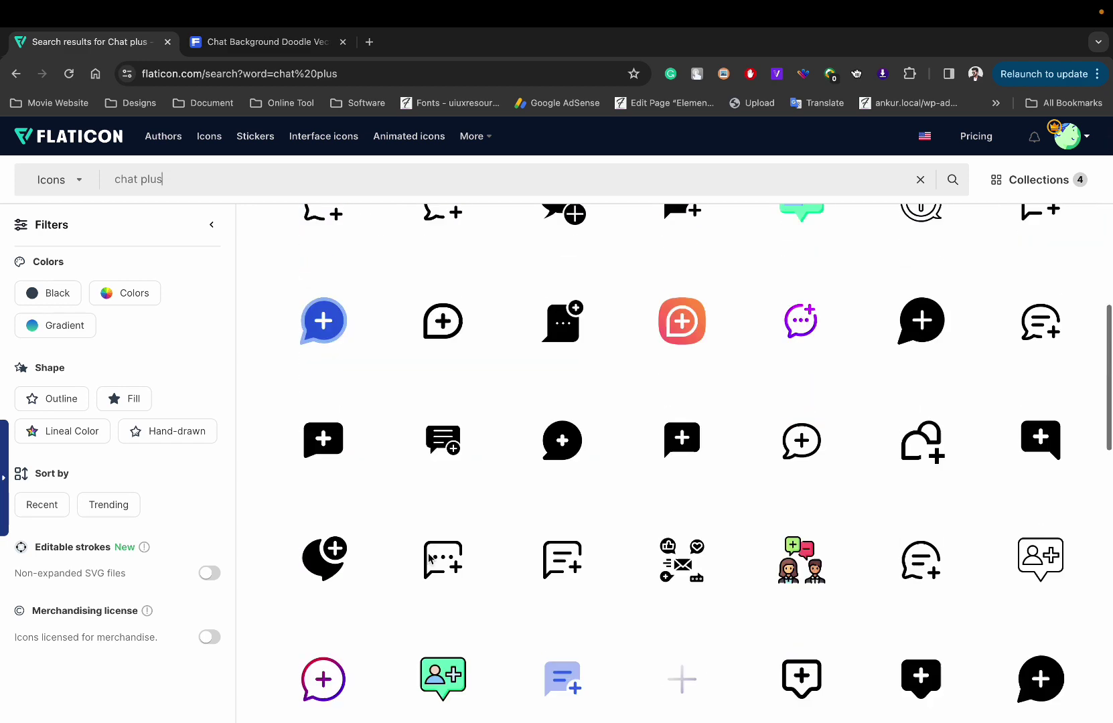
{"action": "scroll", "coordinate": [562, 492], "scroll_direction": "down", "scroll_amount": 10}
{"action": "left_click", "coordinate": [562, 492]}
{"action": "key", "text": "ctrl+Right"}
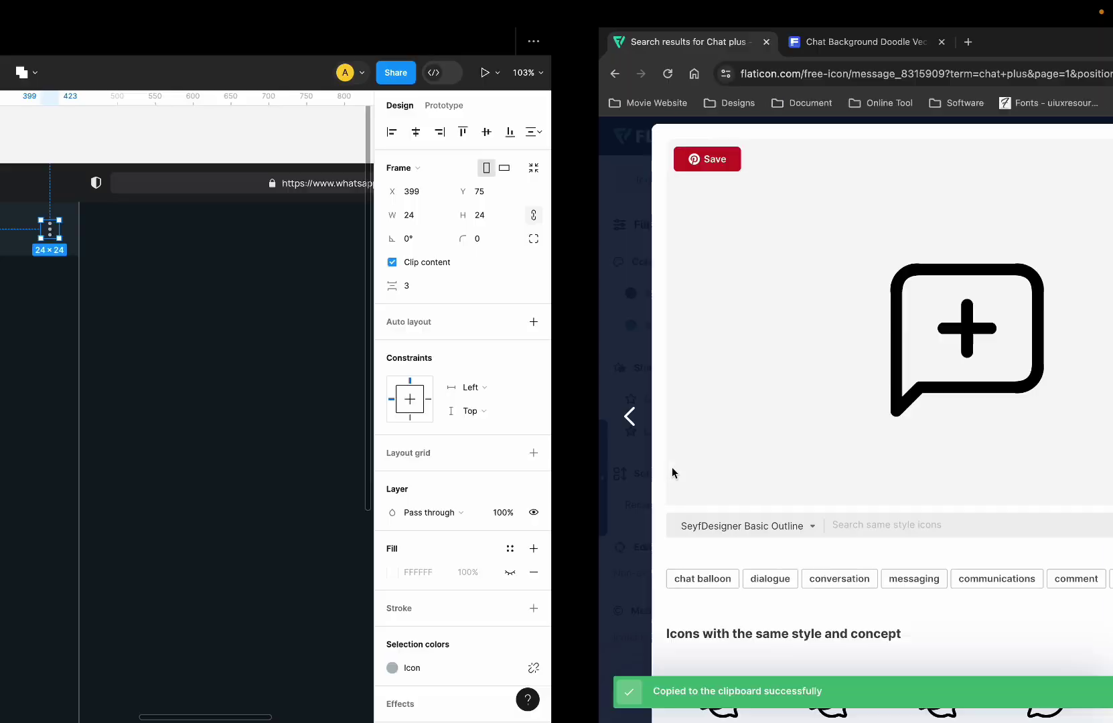
{"action": "key", "text": "super+v"}
Resize the message-plus icon to 24×24 and apply the Icon colour style
{"action": "type", "text": "24"}
{"action": "key", "text": "Return"}
{"action": "left_click", "coordinate": [954, 645]}
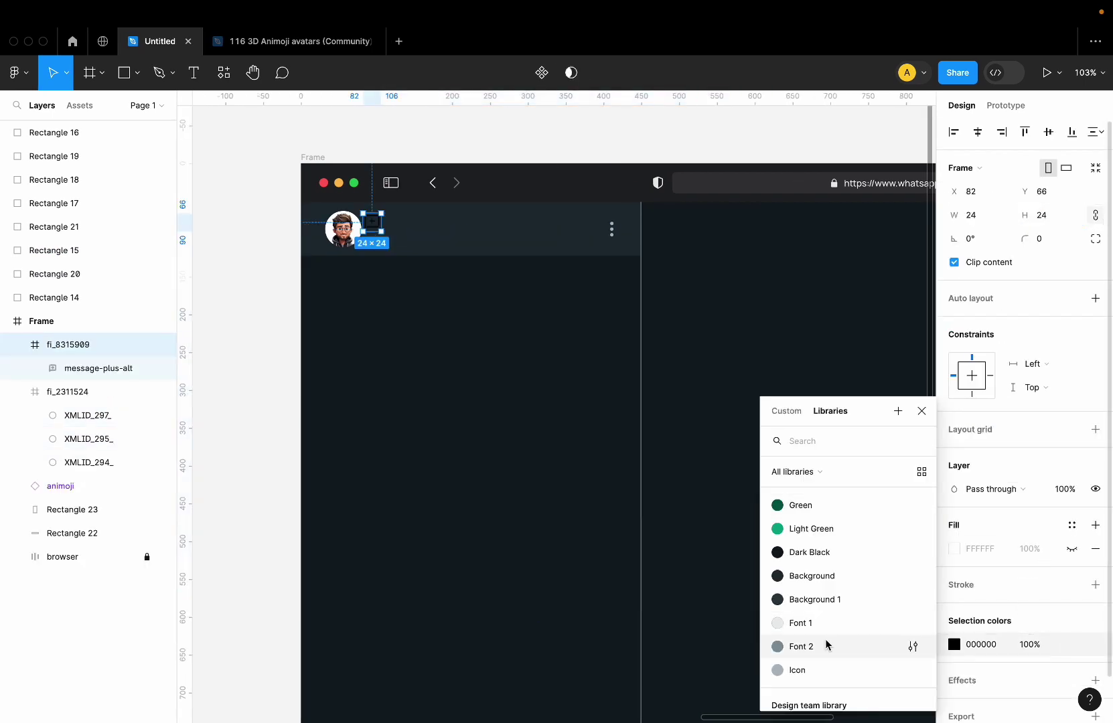
{"action": "left_click", "coordinate": [821, 668]}
Wrap the message-plus and three-dot icons in a horizontal auto-layout row, nudged left
{"action": "scroll", "coordinate": [584, 234], "scroll_direction": "up", "scroll_amount": 5}
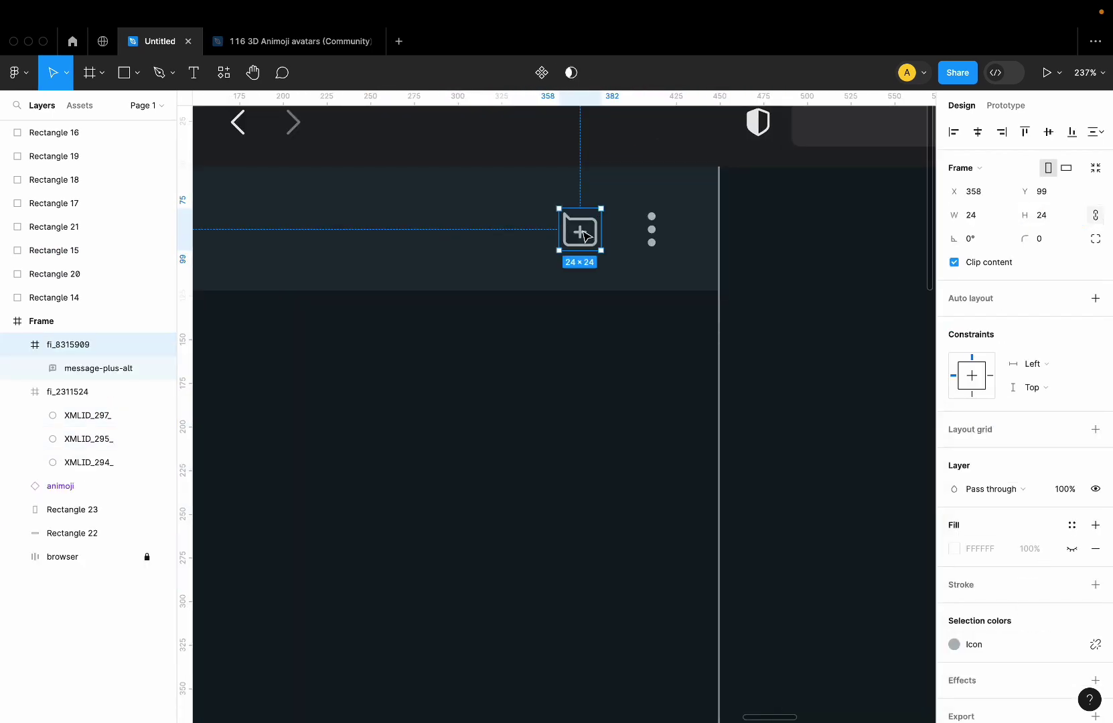
{"action": "left_click", "coordinate": [659, 231], "text": "shift"}
{"action": "left_click", "coordinate": [710, 221], "text": "shift"}
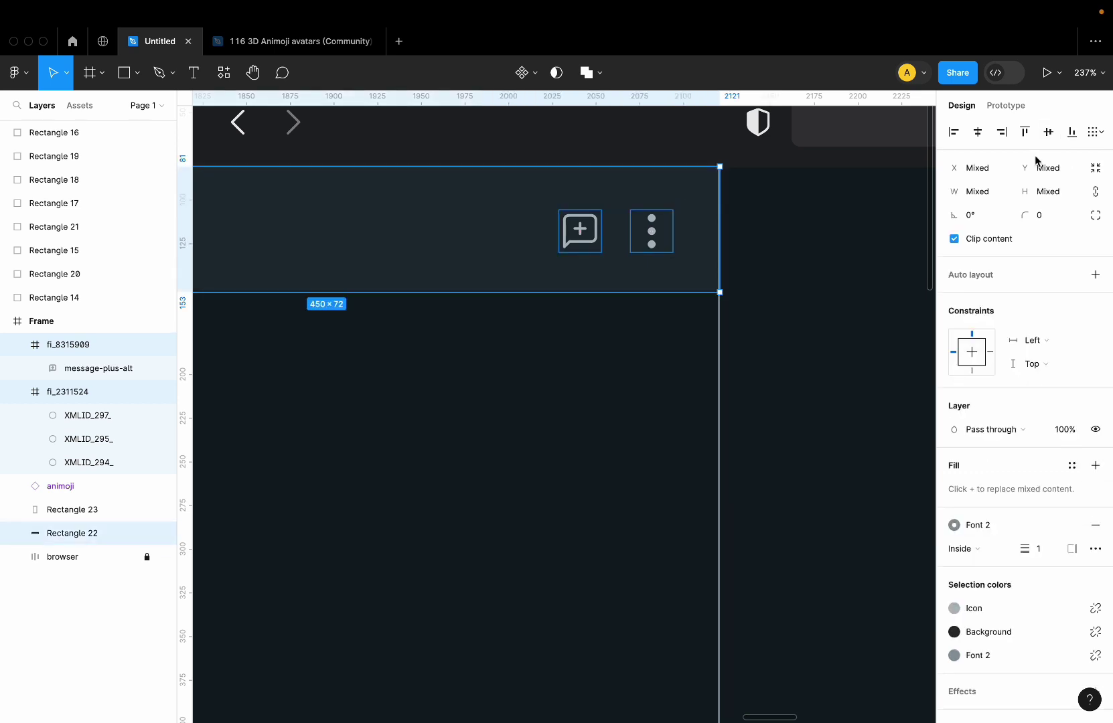
{"action": "left_click", "coordinate": [681, 283], "text": "shift"}
{"action": "key", "text": "shift+a"}
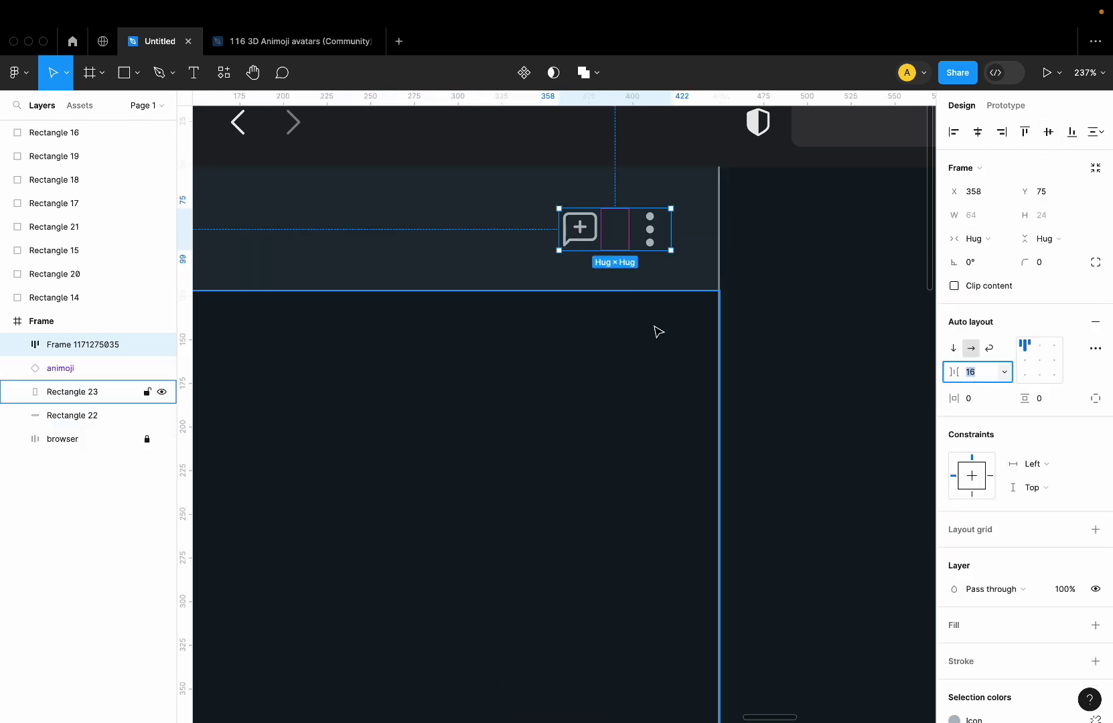
{"action": "key", "text": "Escape"}
{"action": "key", "text": "Left"}
{"action": "key", "text": "Left"}
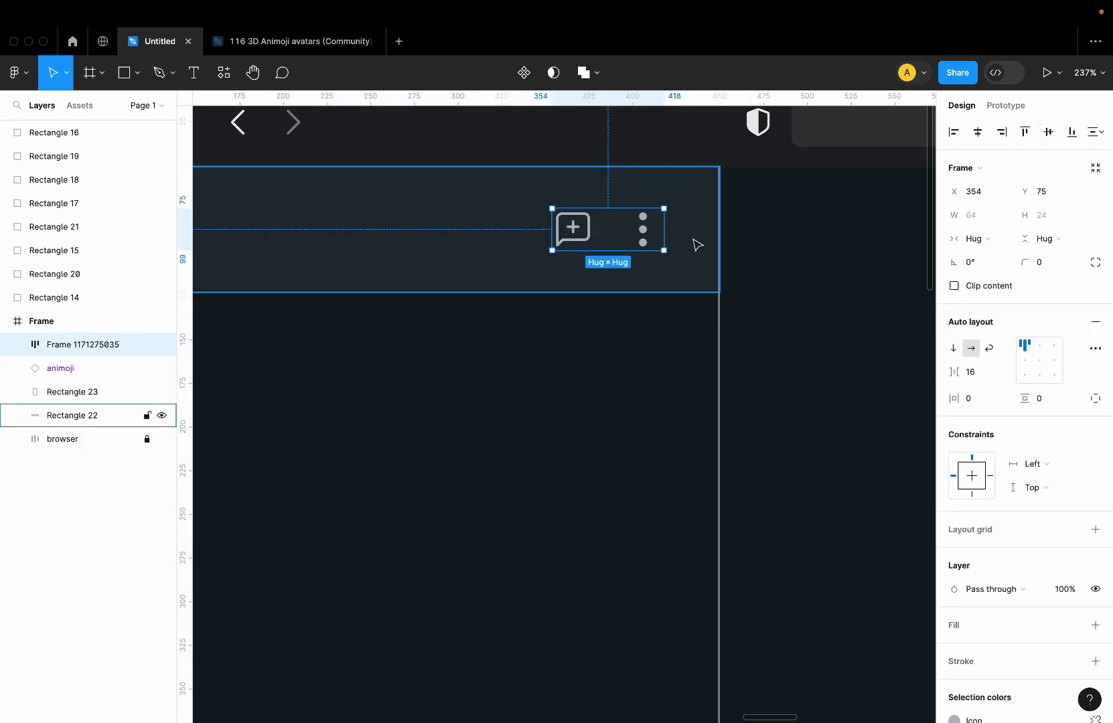
Return to Flaticon and clear the icon search query
{"action": "key", "text": "ctrl+Right"}
{"action": "key", "text": "Escape"}
{"action": "key", "text": "BackSpace"}
{"action": "key", "text": "BackSpace"}
{"action": "key", "text": "BackSpace"}
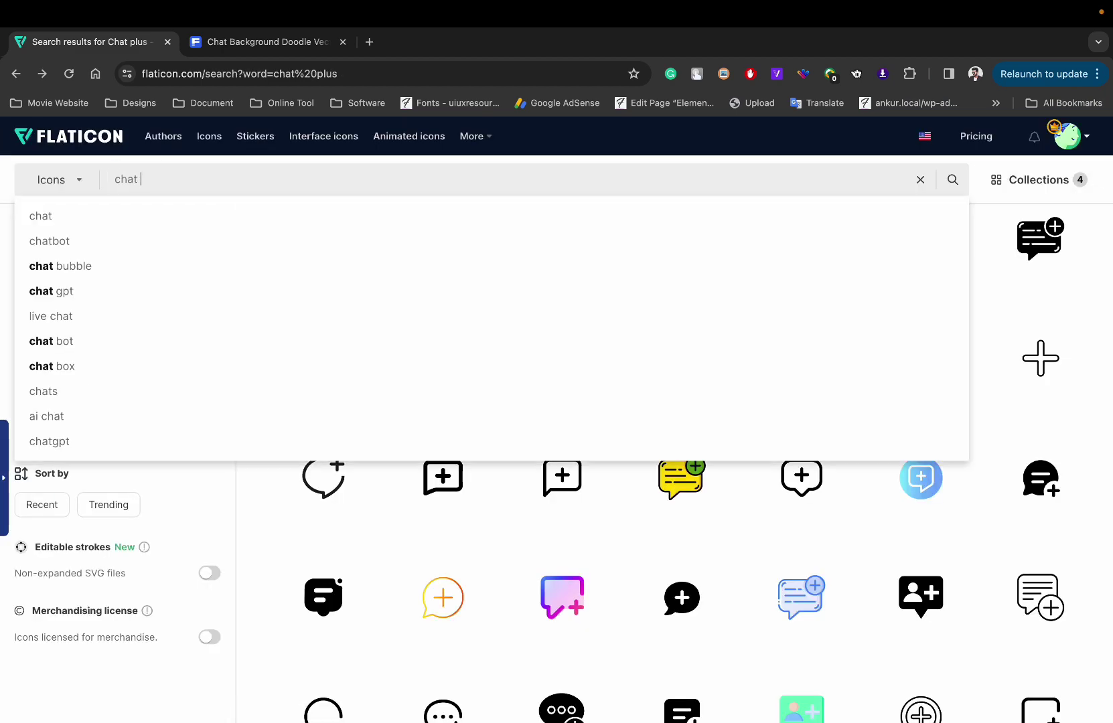
Search Flaticon for chat broadcast icons and browse the results
{"action": "type", "text": "broadcast"}
{"action": "key", "text": "Return"}
{"action": "scroll", "coordinate": [560, 589], "scroll_direction": "down", "scroll_amount": 4}
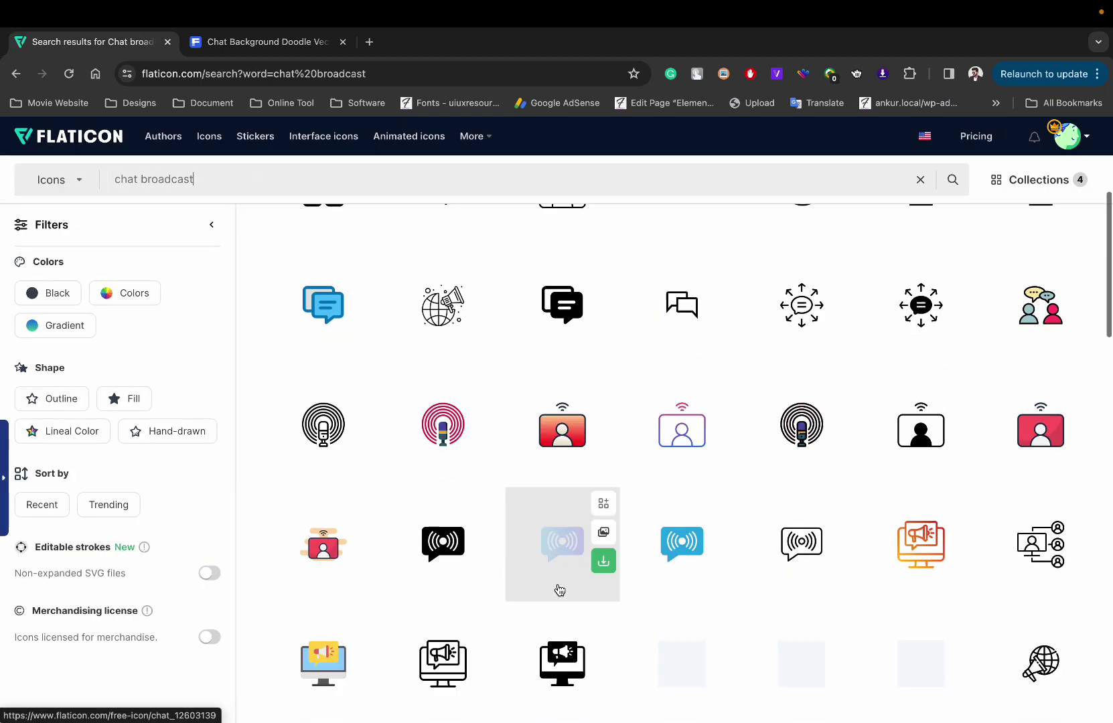
{"action": "scroll", "coordinate": [559, 590], "scroll_direction": "down", "scroll_amount": 5}
{"action": "scroll", "coordinate": [560, 589], "scroll_direction": "down", "scroll_amount": 5}
Copy the speech-bubble chat icon SVG from the plain chat results and paste it into Figma
{"action": "key", "text": "alt+Left"}
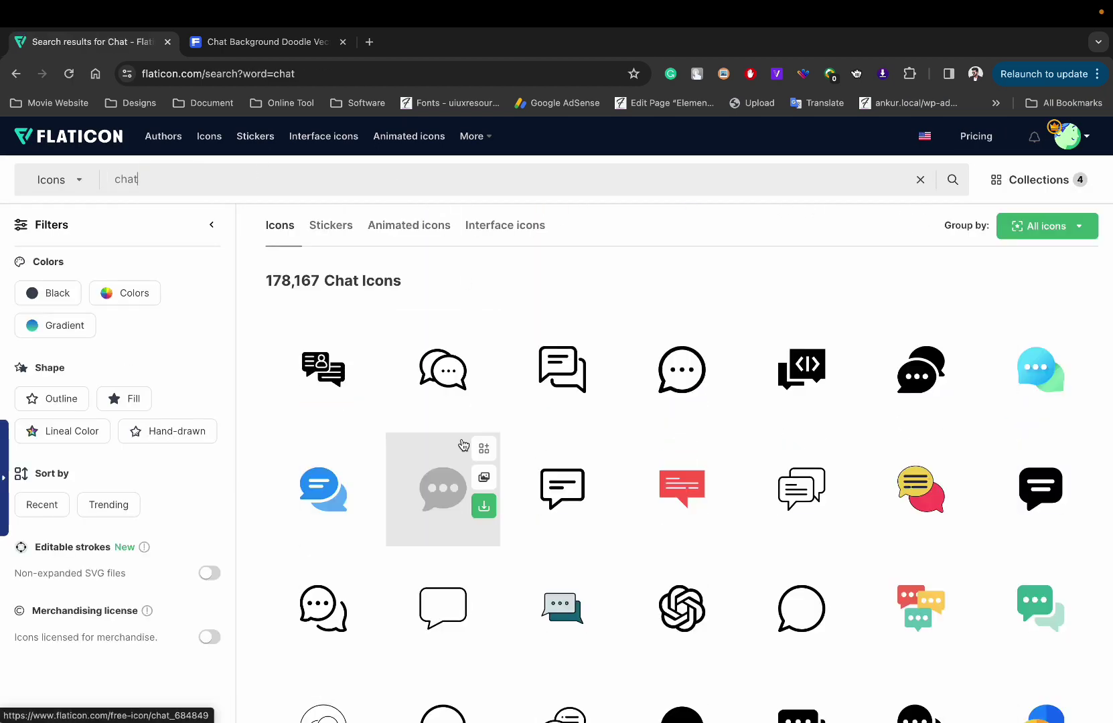
{"action": "scroll", "coordinate": [676, 383], "scroll_direction": "down", "scroll_amount": 3}
{"action": "left_click", "coordinate": [443, 551]}
{"action": "left_click", "coordinate": [957, 246]}
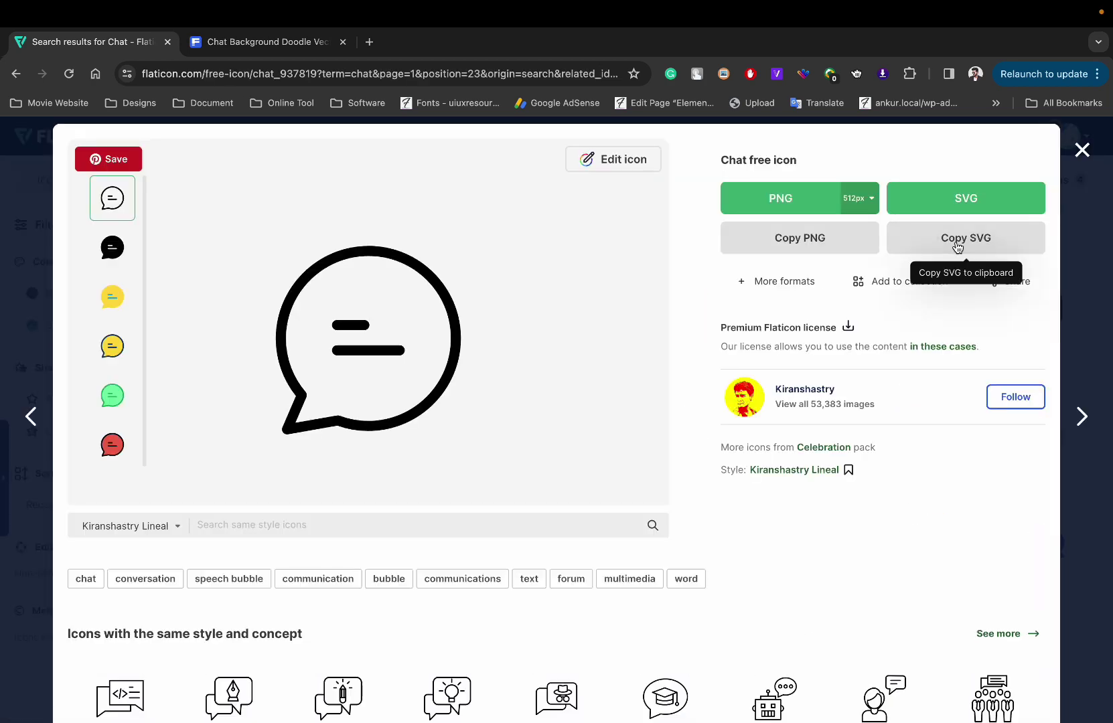
{"action": "key", "text": "super+Tab"}
{"action": "left_click", "coordinate": [529, 368]}
{"action": "key", "text": "ctrl+v"}
Resize the chat icon to 24×24 and apply the Icon colour style
{"action": "type", "text": "24"}
{"action": "key", "text": "Return"}
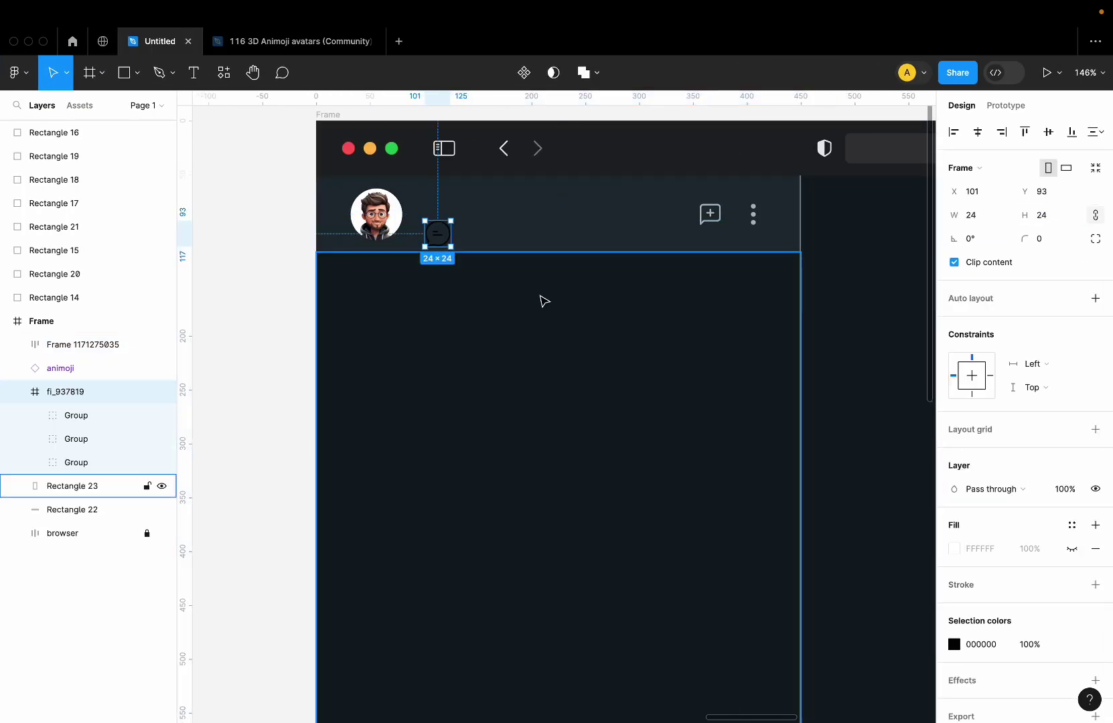
{"action": "left_click", "coordinate": [1096, 644]}
{"action": "left_click", "coordinate": [795, 668]}
Move the chat icon into the header icon row and right-align the row
{"action": "left_click_drag", "start_coordinate": [438, 233], "coordinate": [710, 215]}
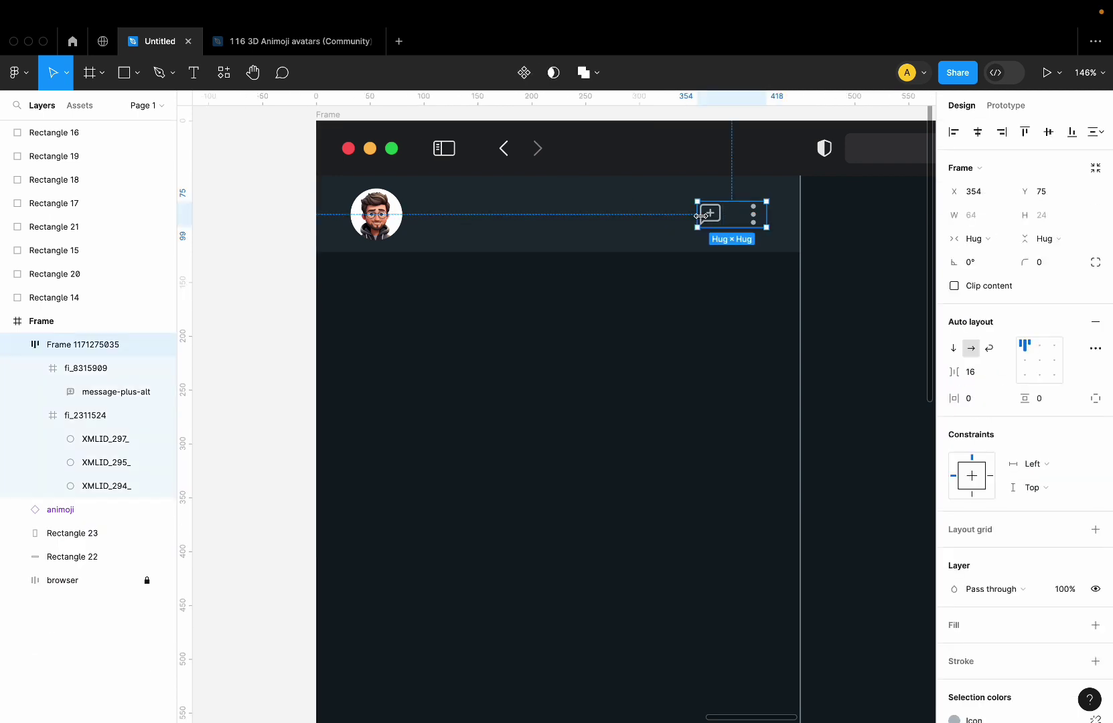
{"action": "left_click", "coordinate": [711, 216]}
{"action": "scroll", "coordinate": [712, 216], "scroll_direction": "up", "scroll_amount": 3}
{"action": "scroll", "coordinate": [596, 373], "scroll_direction": "down", "scroll_amount": 2}
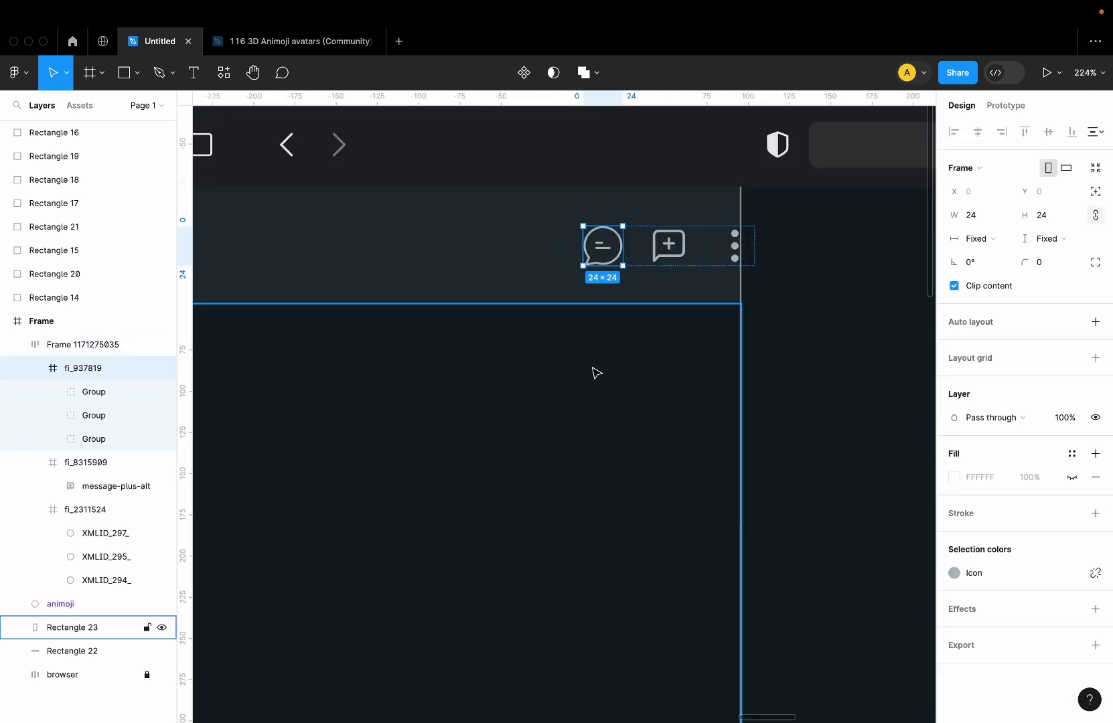
{"action": "key", "text": "shift+Return"}
{"action": "left_click", "coordinate": [1054, 345]}
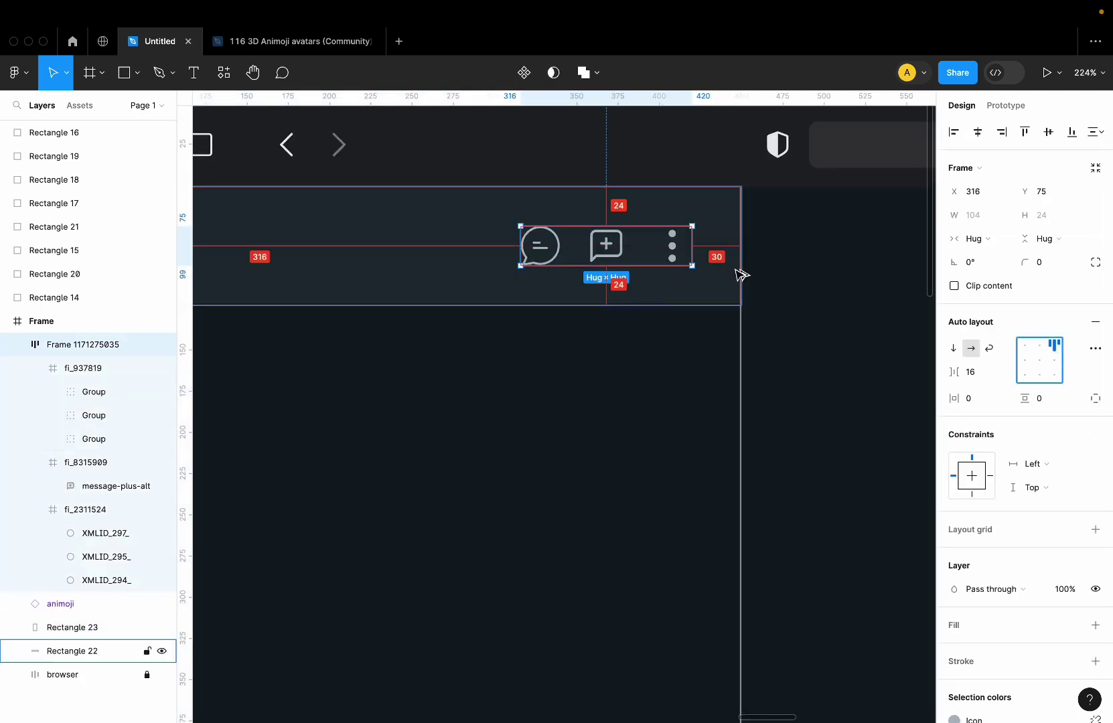
Delete the chat bubble's inner lines and give its outline an Icon-coloured stroke
{"action": "left_click", "coordinate": [561, 260]}
{"action": "left_click", "coordinate": [92, 391]}
{"action": "left_click", "coordinate": [92, 415], "text": "shift"}
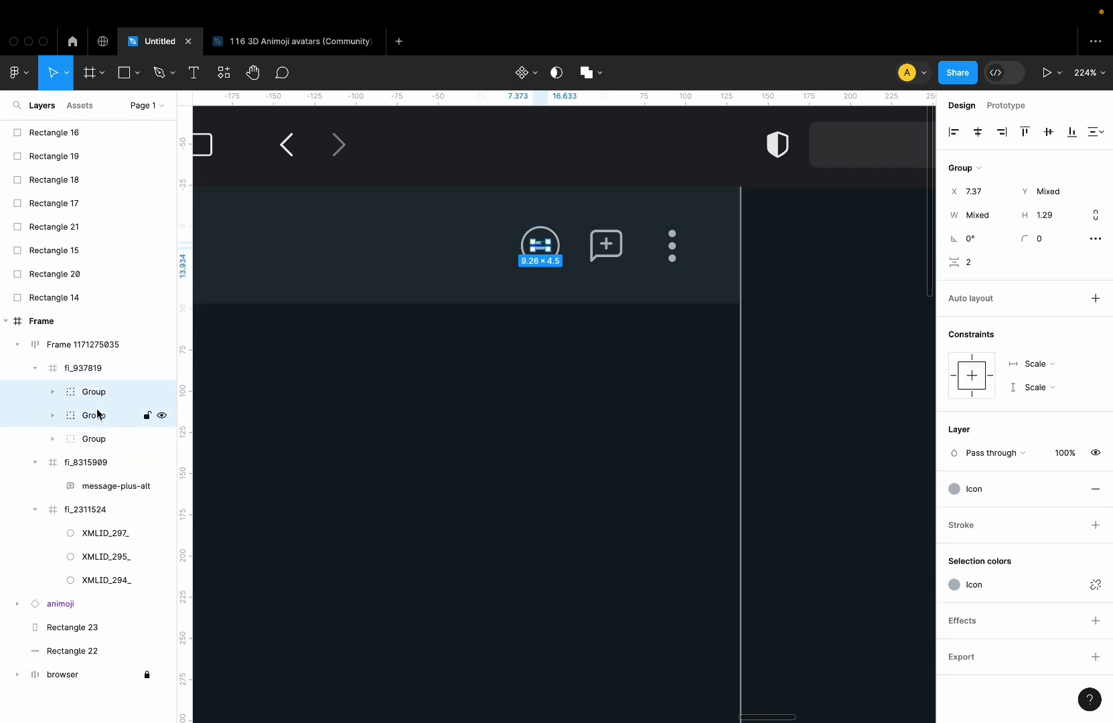
{"action": "key", "text": "Delete"}
{"action": "left_click", "coordinate": [94, 394]}
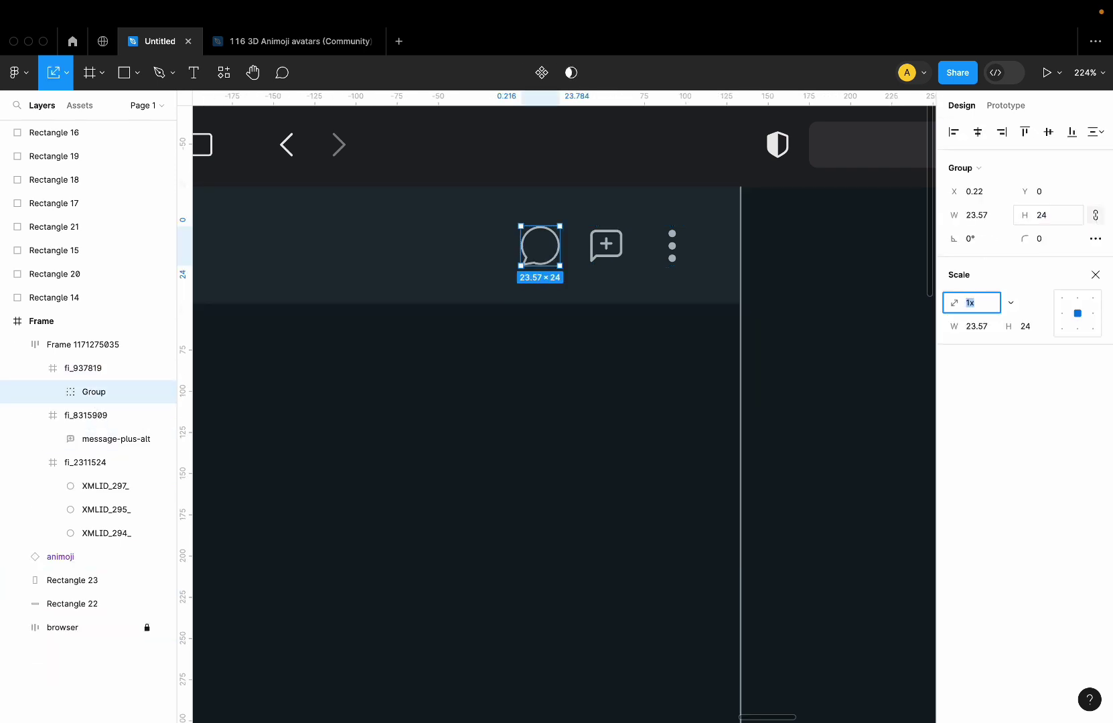
{"action": "left_click", "coordinate": [53, 393]}
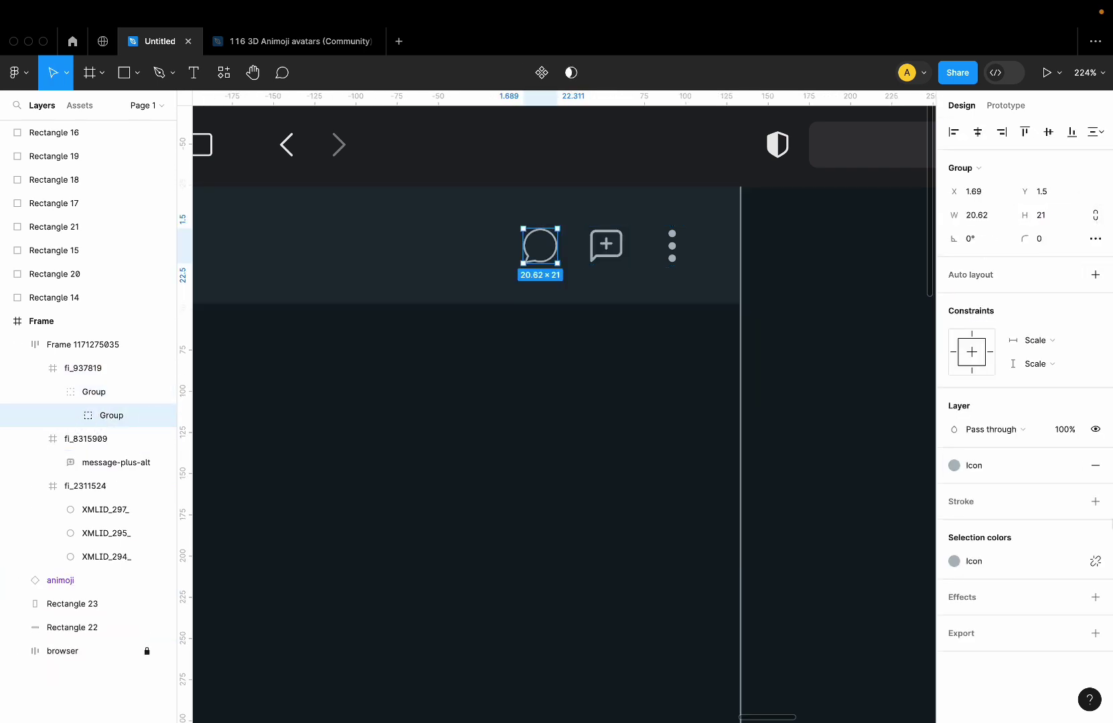
{"action": "left_click", "coordinate": [1095, 501]}
{"action": "left_click", "coordinate": [978, 526]}
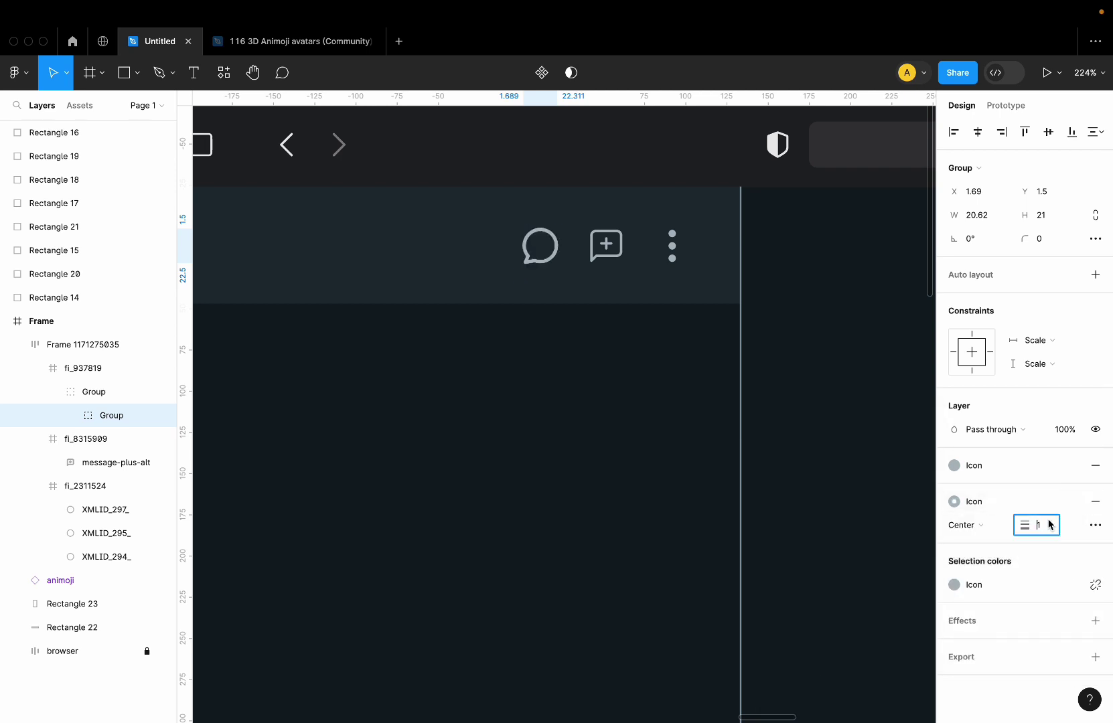
{"action": "left_click", "coordinate": [534, 477]}
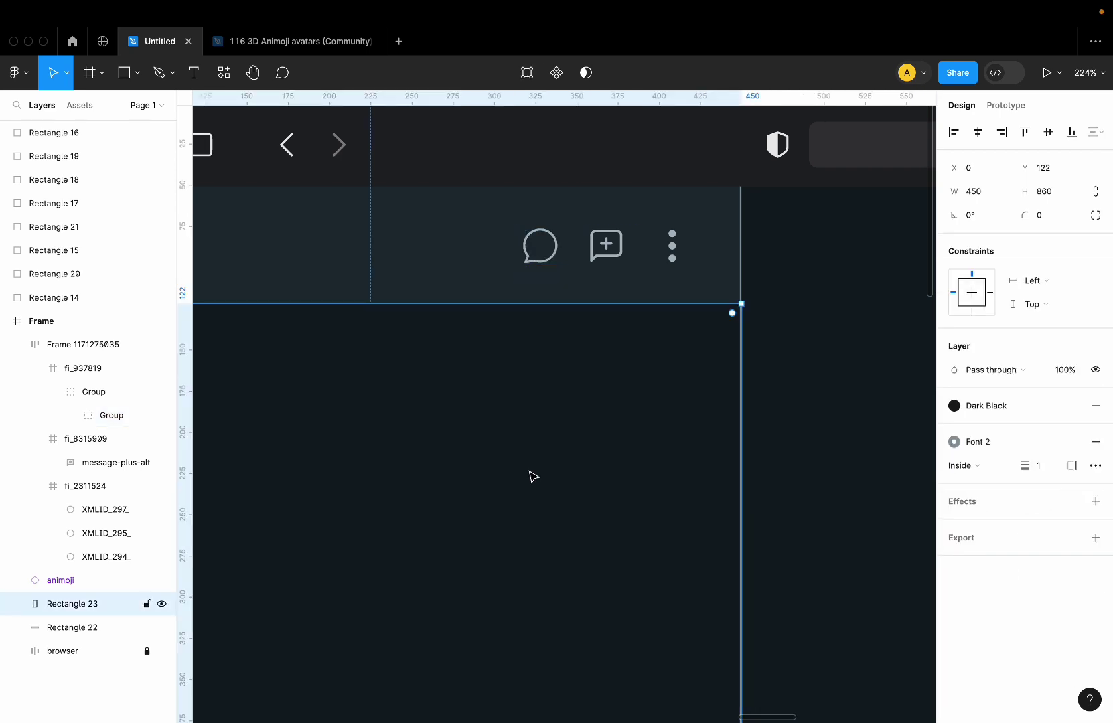
Search Flaticon for broadcast icons
{"action": "key", "text": "super+Tab"}
{"action": "type", "text": "ast"}
{"action": "key", "text": "Return"}
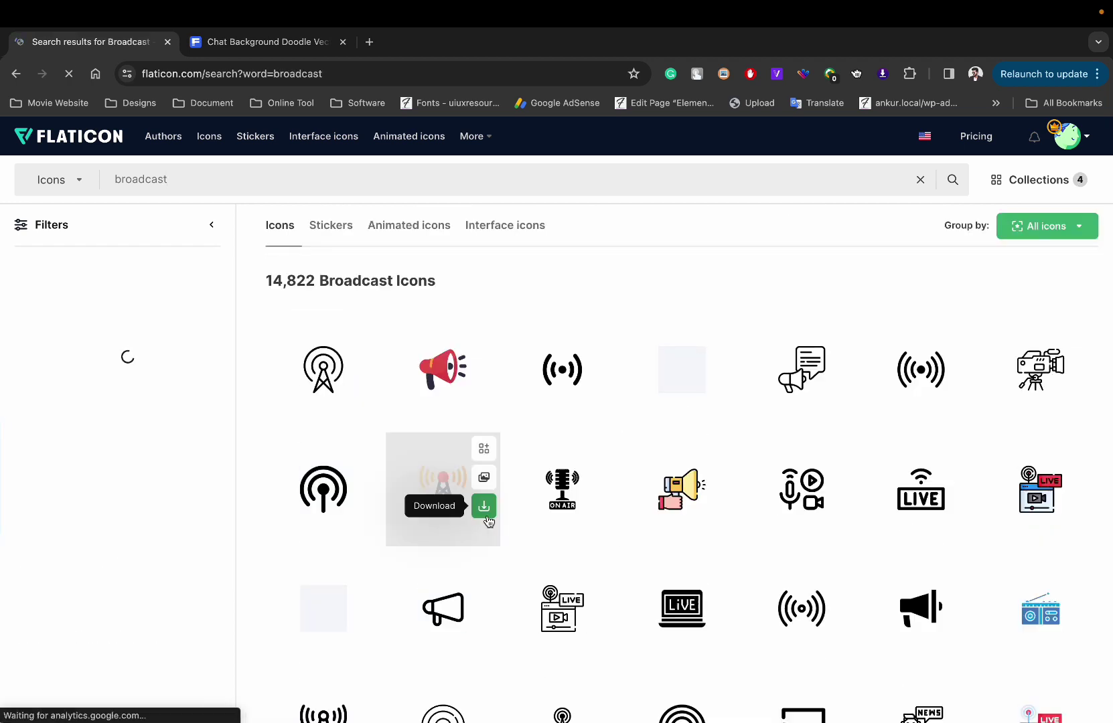
{"action": "scroll", "coordinate": [909, 363], "scroll_direction": "down", "scroll_amount": 4}
{"action": "scroll", "coordinate": [909, 363], "scroll_direction": "up", "scroll_amount": 4}
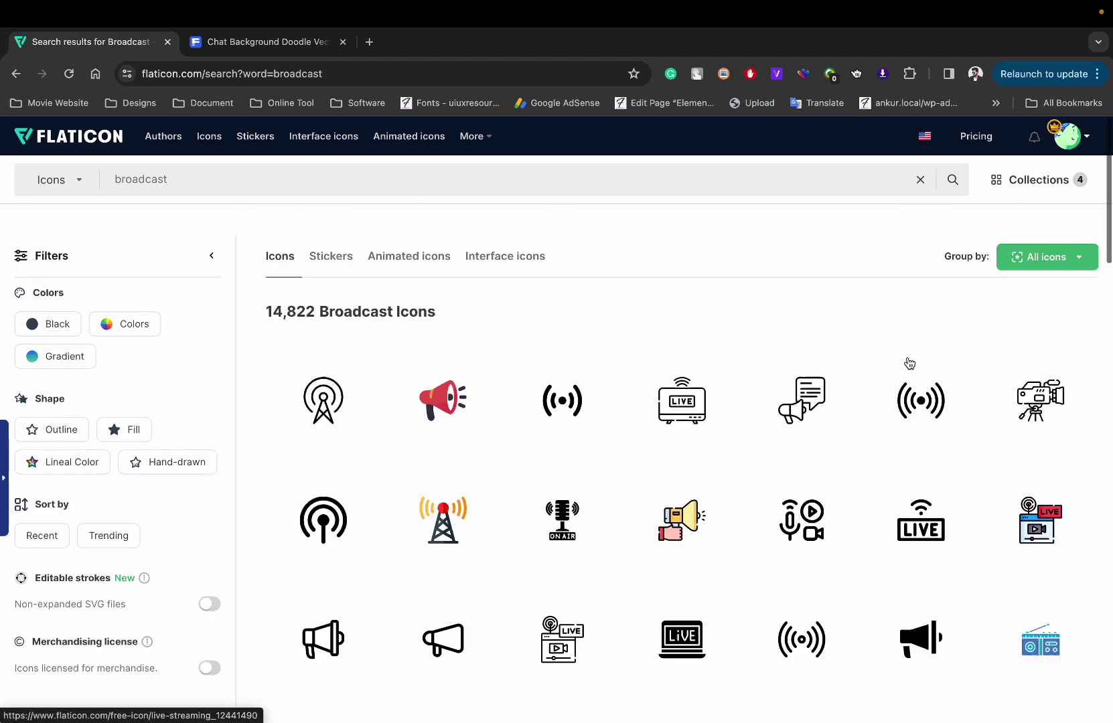
Copy the radio broadcast icon as SVG and paste it into the design
{"action": "left_click", "coordinate": [547, 412]}
{"action": "left_click", "coordinate": [954, 228]}
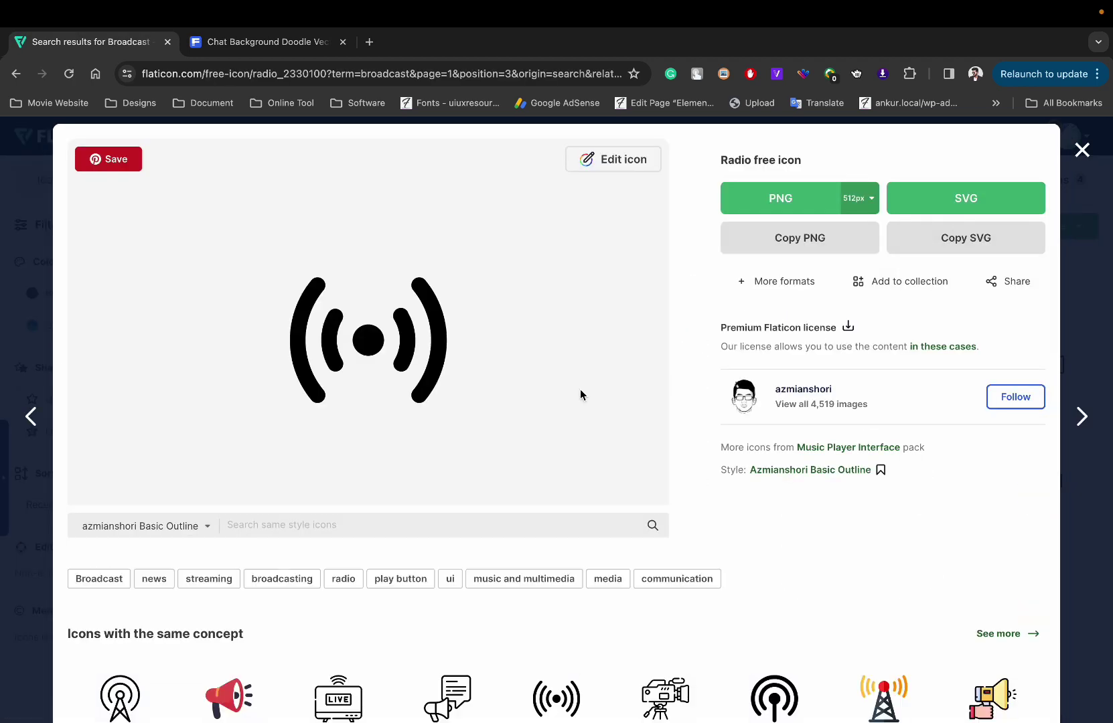
{"action": "key", "text": "super+Tab"}
{"action": "key", "text": "super+v"}
Resize the radio icon to 24×24 and cut out its wave shapes
{"action": "type", "text": "24"}
{"action": "key", "text": "Return"}
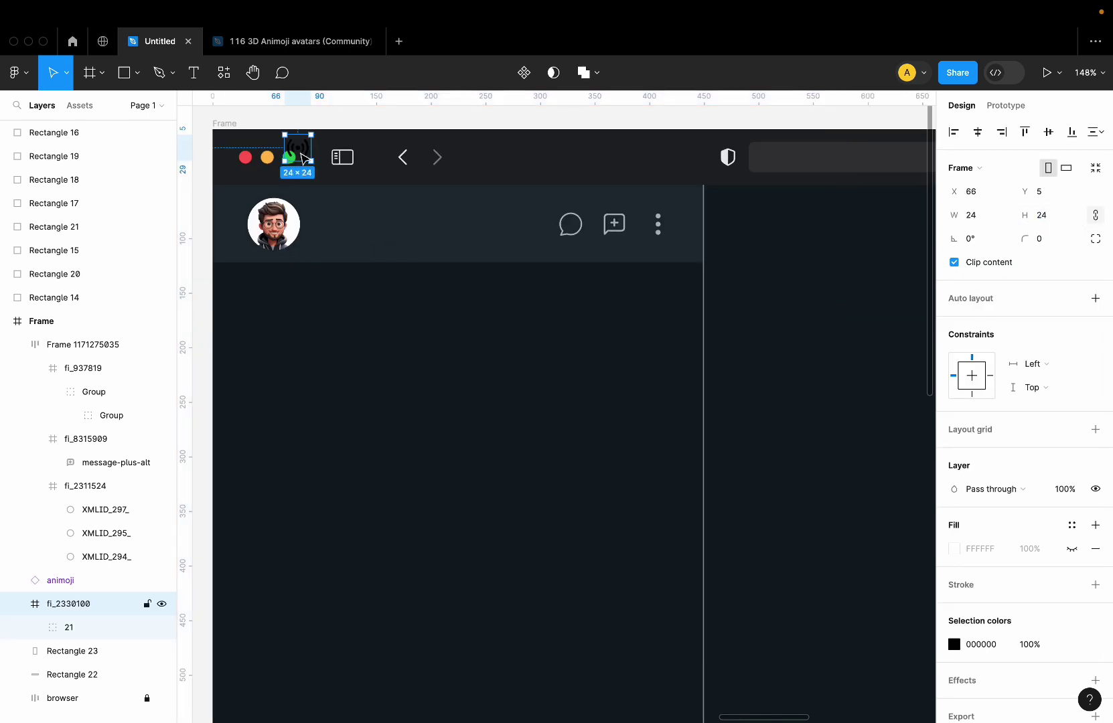
{"action": "key", "text": "shift+2"}
{"action": "key", "text": "Return"}
{"action": "key", "text": "Return"}
{"action": "key", "text": "Delete"}
{"action": "scroll", "coordinate": [531, 387], "scroll_direction": "up", "scroll_amount": 3}
Put the radio waves inside the header chat bubble and fill them with the Icon colour style
{"action": "key", "text": "ctrl+z"}
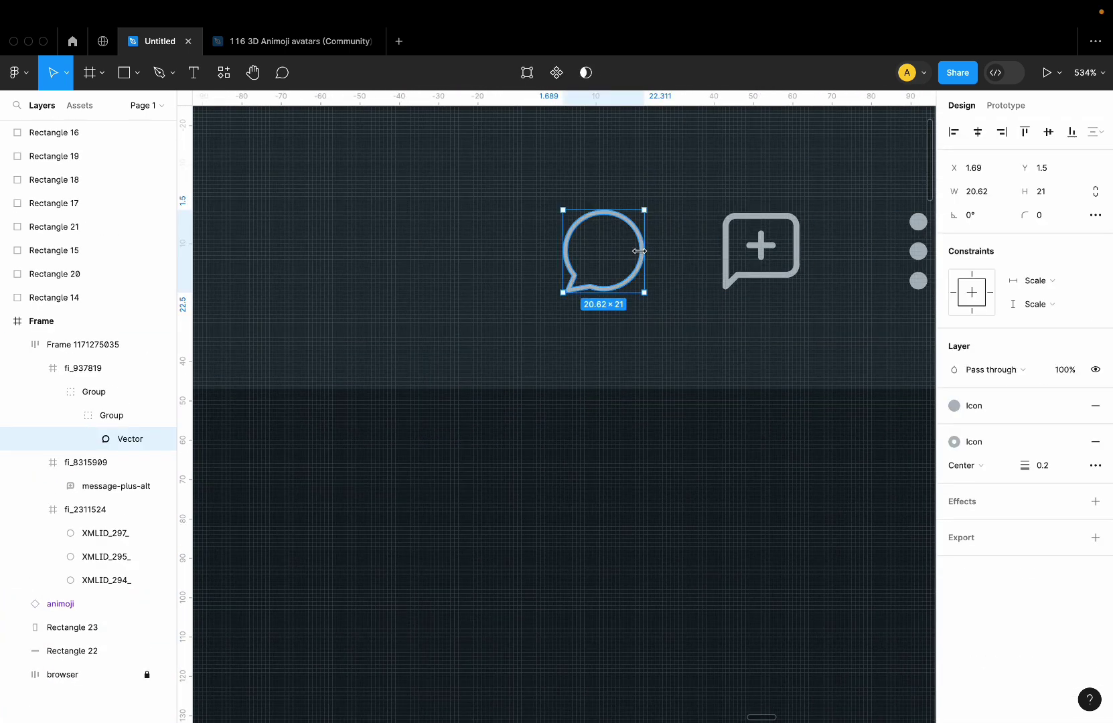
{"action": "key", "text": "ctrl+z"}
{"action": "scroll", "coordinate": [610, 247], "scroll_direction": "up", "scroll_amount": 3}
{"action": "left_click", "coordinate": [1071, 465]}
{"action": "left_click", "coordinate": [827, 663]}
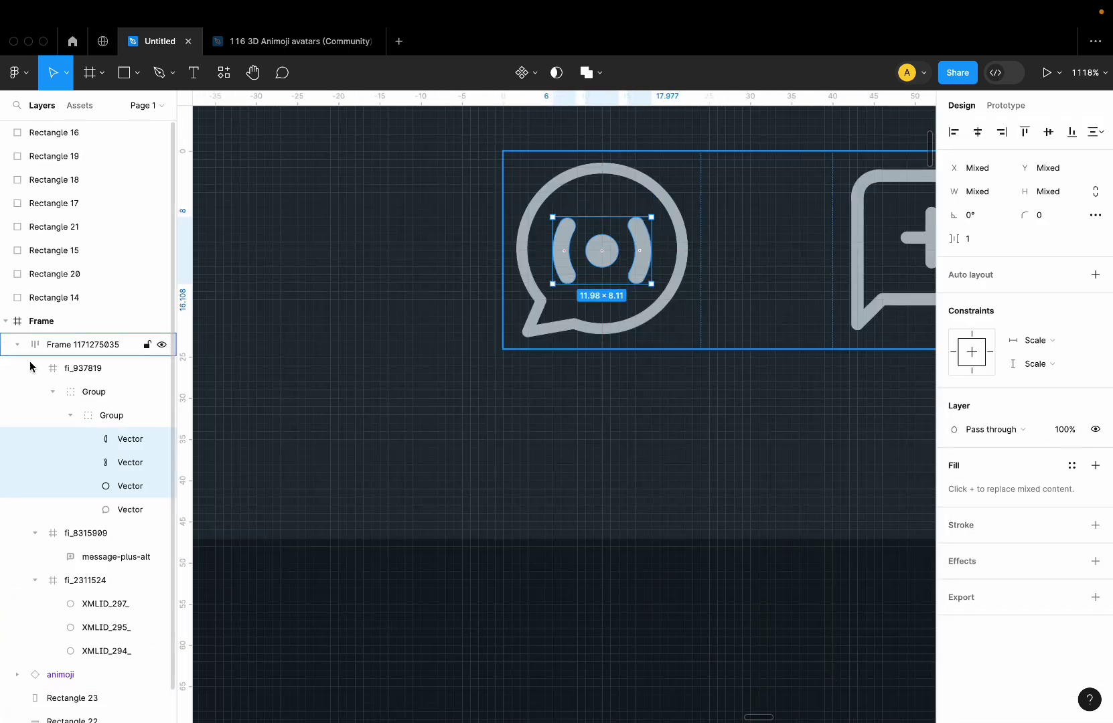
{"action": "scroll", "coordinate": [584, 353], "scroll_direction": "down", "scroll_amount": 10}
{"action": "left_click", "coordinate": [592, 372]}
{"action": "scroll", "coordinate": [596, 335], "scroll_direction": "down", "scroll_amount": 2}
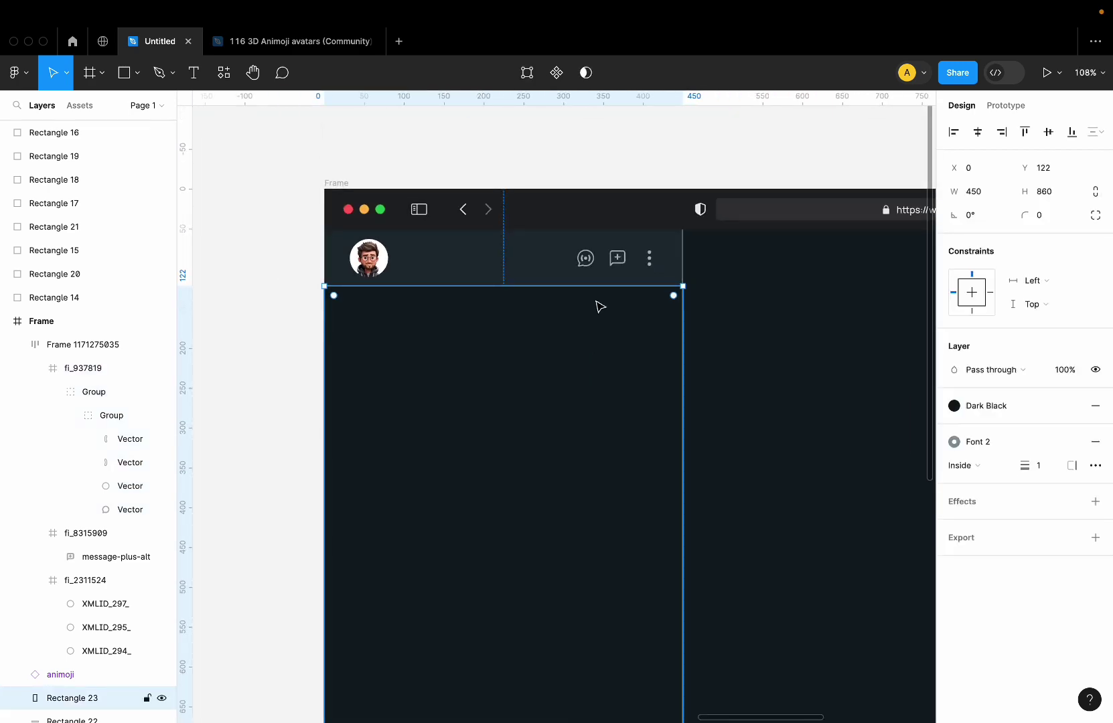
Search Flaticon for 'status' and copy the spinner icon as SVG
{"action": "key", "text": "super+Tab"}
{"action": "type", "text": "status"}
{"action": "key", "text": "Return"}
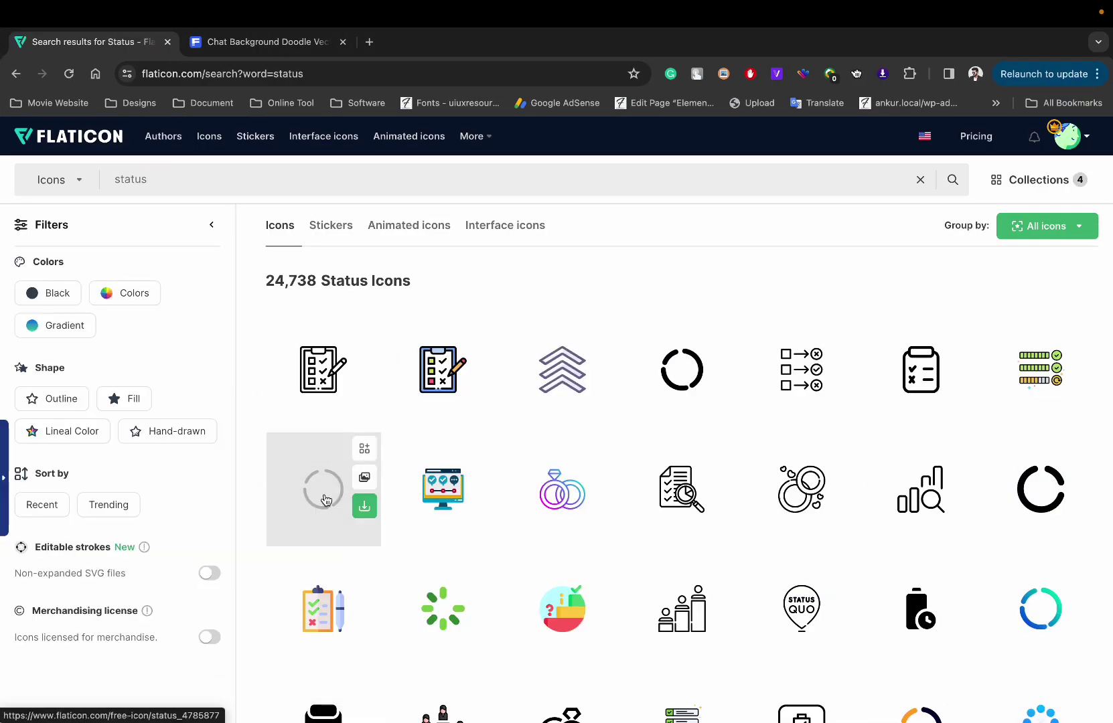
{"action": "scroll", "coordinate": [325, 501], "scroll_direction": "down", "scroll_amount": 4}
{"action": "scroll", "coordinate": [325, 501], "scroll_direction": "down", "scroll_amount": 2}
{"action": "scroll", "coordinate": [323, 499], "scroll_direction": "up", "scroll_amount": 6}
{"action": "left_click", "coordinate": [323, 497]}
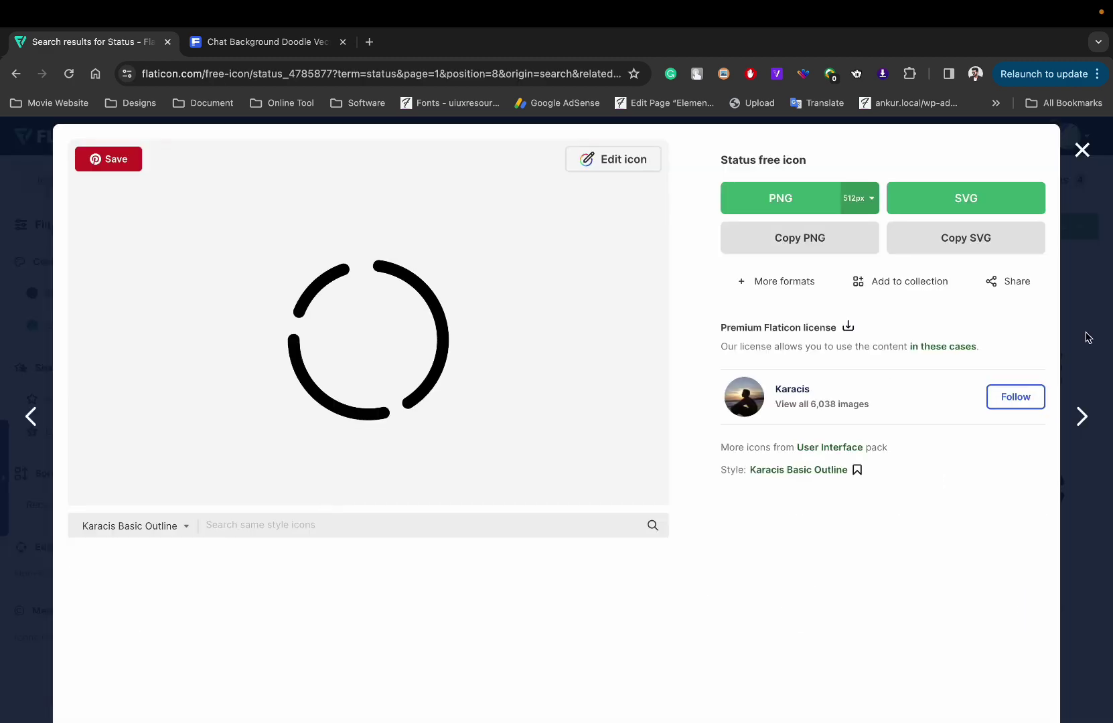
{"action": "left_click", "coordinate": [966, 238]}
{"action": "left_click", "coordinate": [112, 296]}
{"action": "key", "text": "super+Tab"}
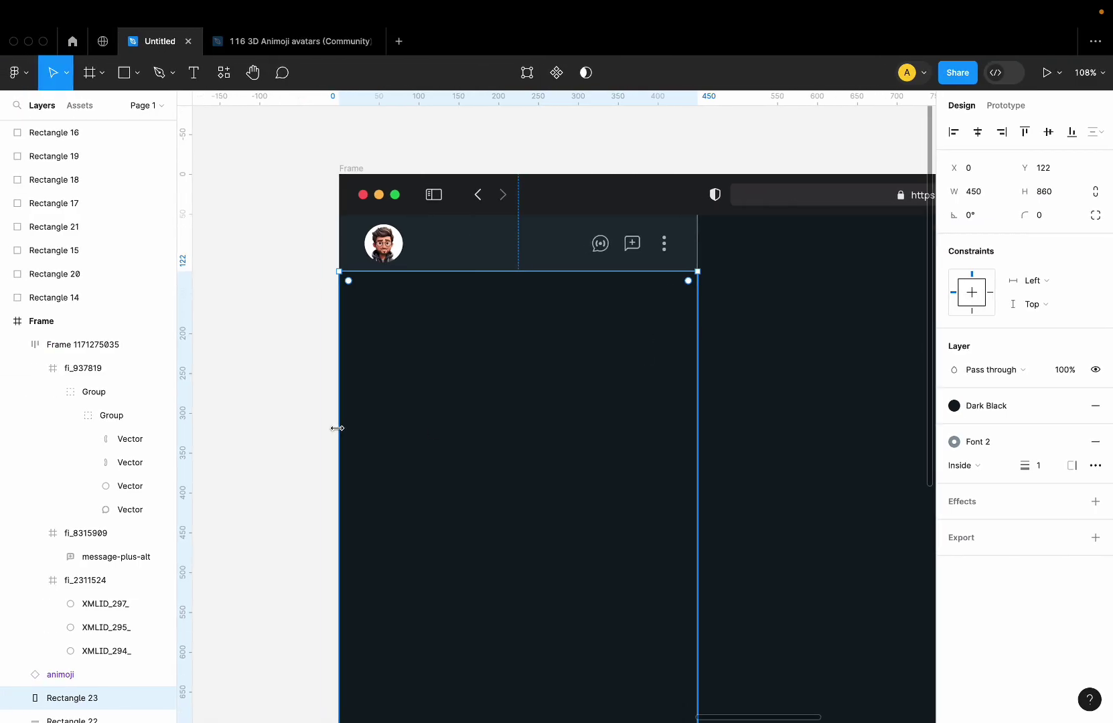
Paste the spinner as a 24×24 status ring icon at the start of the header icon row
{"action": "key", "text": "ctrl+v"}
{"action": "left_click", "coordinate": [1042, 213]}
{"action": "type", "text": "24"}
{"action": "key", "text": "Return"}
{"action": "left_click_drag", "start_coordinate": [442, 253], "coordinate": [601, 253]}
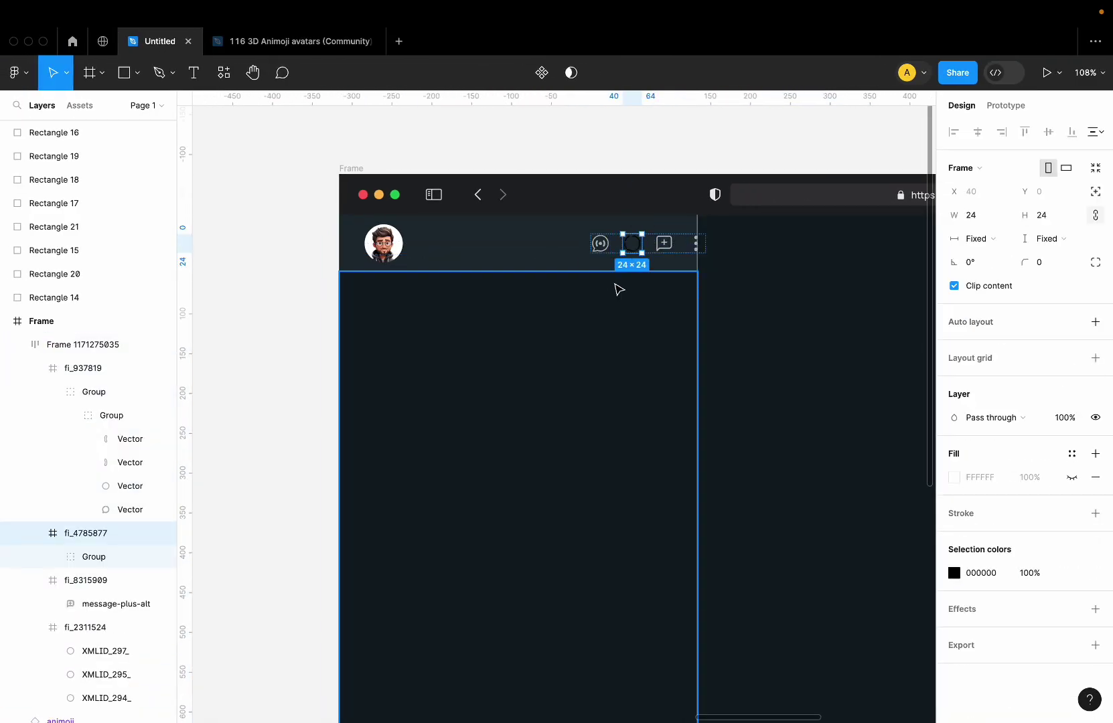
{"action": "key", "text": "Left"}
{"action": "left_click", "coordinate": [656, 247]}
{"action": "scroll", "coordinate": [685, 272], "scroll_direction": "up", "scroll_amount": 5}
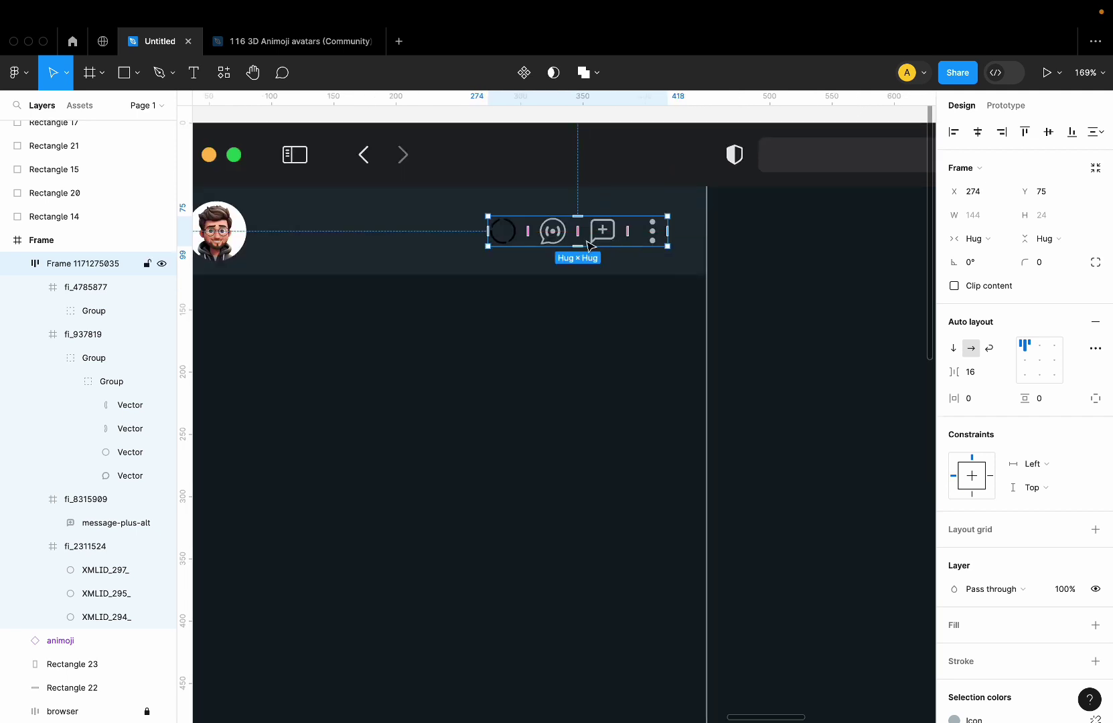
{"action": "left_click", "coordinate": [503, 231]}
{"action": "left_click", "coordinate": [828, 645]}
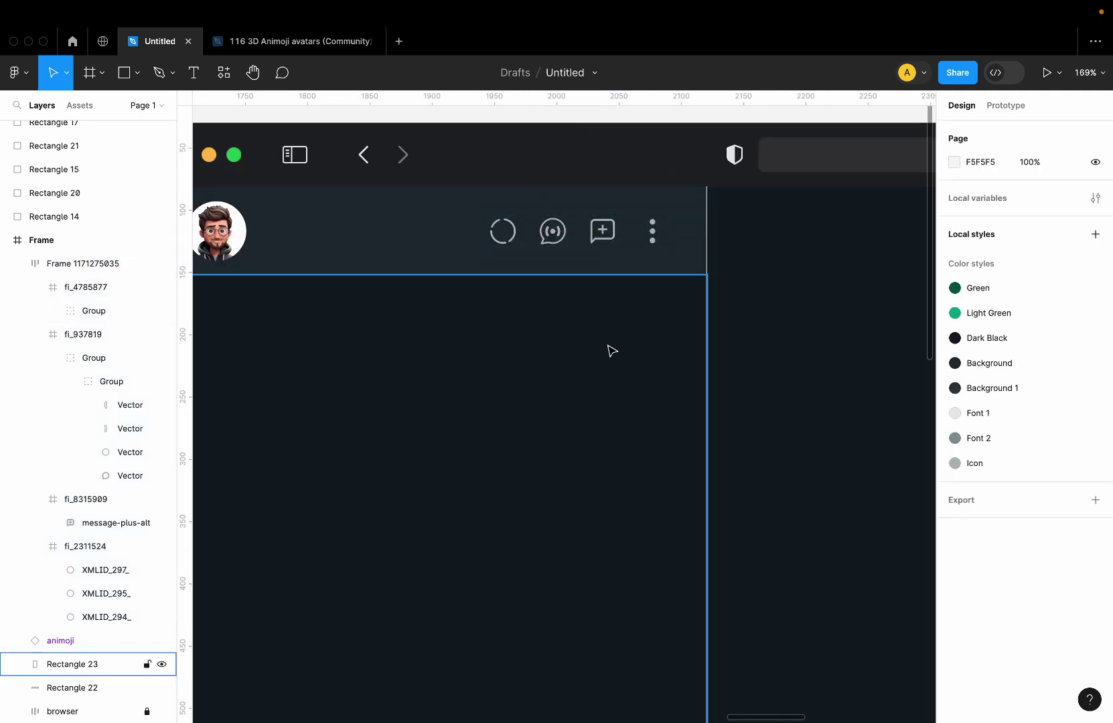
Draw a small ellipse dot on the status ring and give it the Light Green style
{"action": "left_click", "coordinate": [595, 380]}
{"action": "scroll", "coordinate": [529, 253], "scroll_direction": "up", "scroll_amount": 8}
{"action": "key", "text": "o"}
{"action": "scroll", "coordinate": [503, 198], "scroll_direction": "up", "scroll_amount": 5}
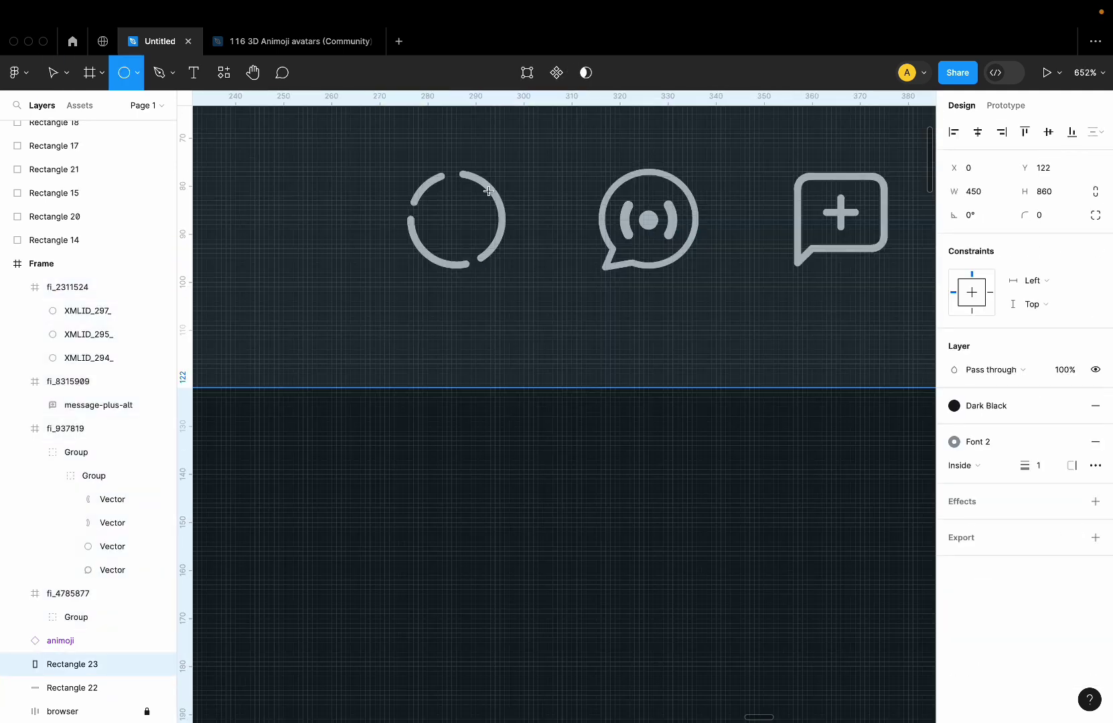
{"action": "left_click_drag", "start_coordinate": [476, 172], "coordinate": [505, 200]}
{"action": "left_click", "coordinate": [1072, 405]}
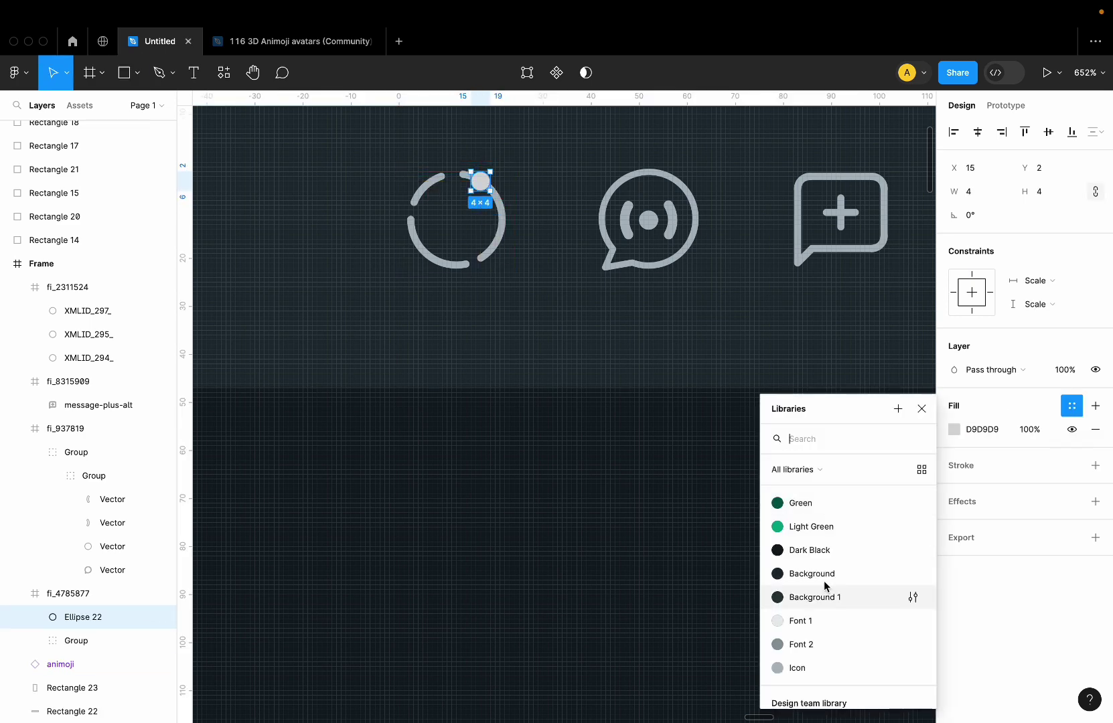
{"action": "left_click", "coordinate": [800, 500]}
{"action": "left_click", "coordinate": [678, 514]}
Remove the green dot from the status ring, leaving the plain ring icon
{"action": "scroll", "coordinate": [678, 515], "scroll_direction": "down", "scroll_amount": 5}
{"action": "left_click", "coordinate": [595, 376], "text": "super"}
{"action": "scroll", "coordinate": [602, 381], "scroll_direction": "up", "scroll_amount": 6}
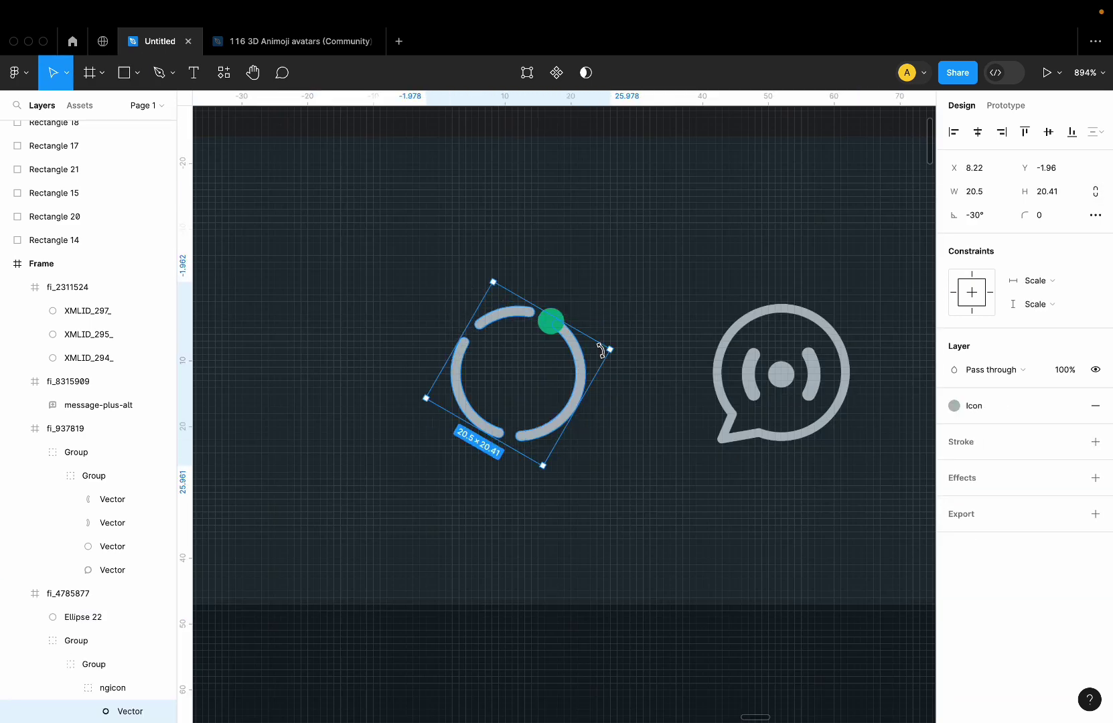
{"action": "key", "text": "shift+0"}
{"action": "left_click", "coordinate": [112, 522]}
{"action": "key", "text": "Escape"}
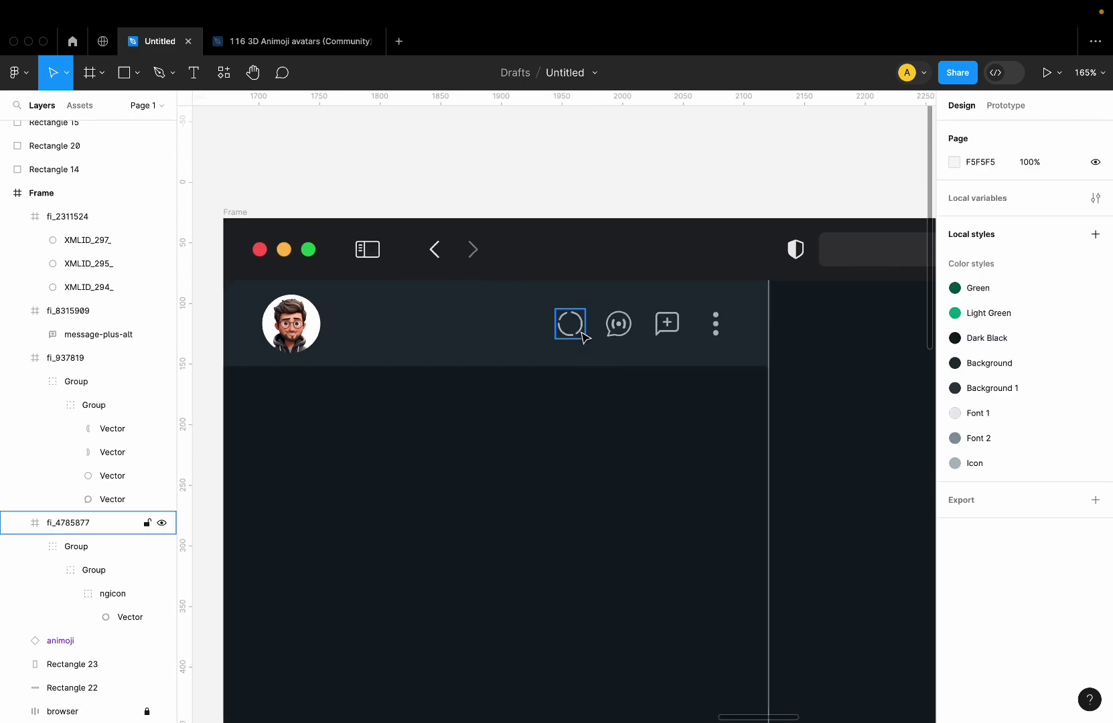
Replace the Flaticon search with 'group' and run it
{"action": "key", "text": "super+Tab"}
{"action": "triple_click", "coordinate": [756, 163]}
{"action": "type", "text": "group"}
{"action": "key", "text": "Return"}
Filter Flaticon to Outline, copy a group icon as SVG and paste it into Figma
{"action": "left_click", "coordinate": [53, 398]}
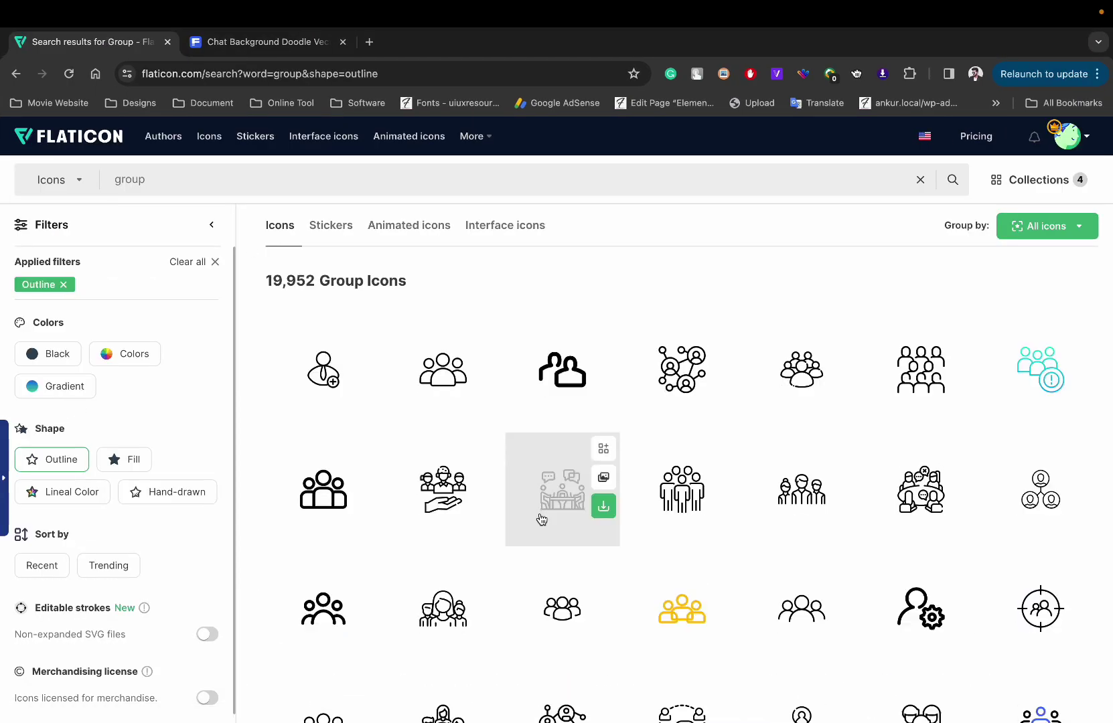
{"action": "key", "text": "super+Tab"}
{"action": "key", "text": "super+Tab"}
{"action": "scroll", "coordinate": [584, 584], "scroll_direction": "down", "scroll_amount": 2}
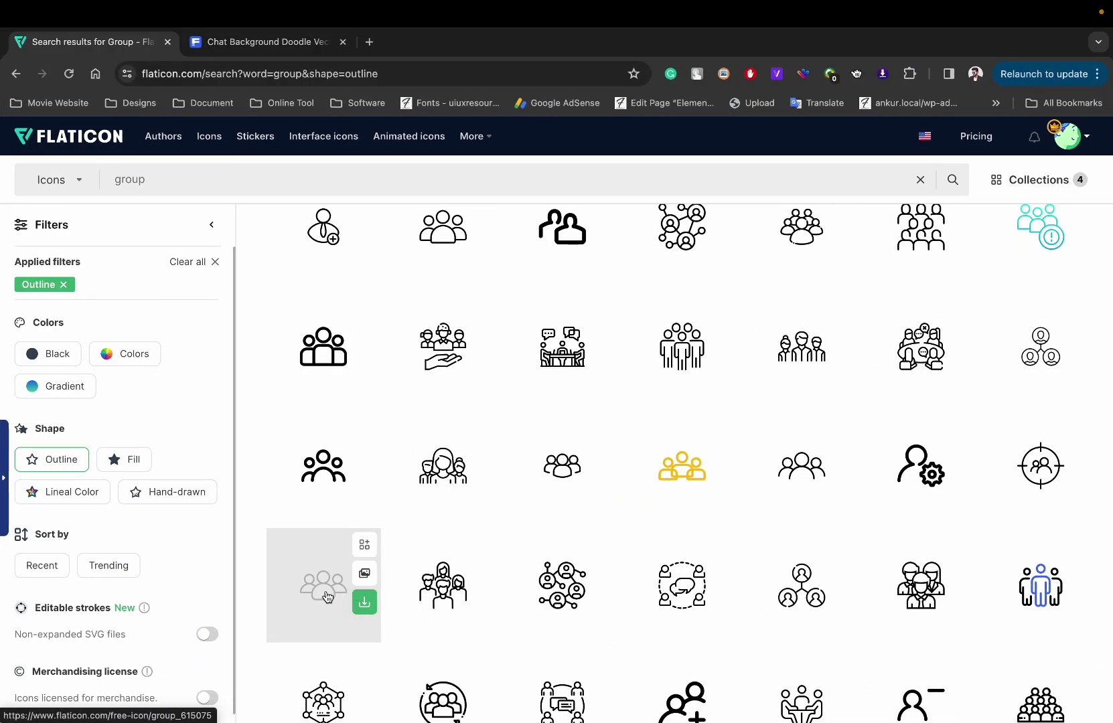
{"action": "left_click", "coordinate": [323, 584]}
{"action": "left_click", "coordinate": [990, 239]}
{"action": "left_click", "coordinate": [1082, 150]}
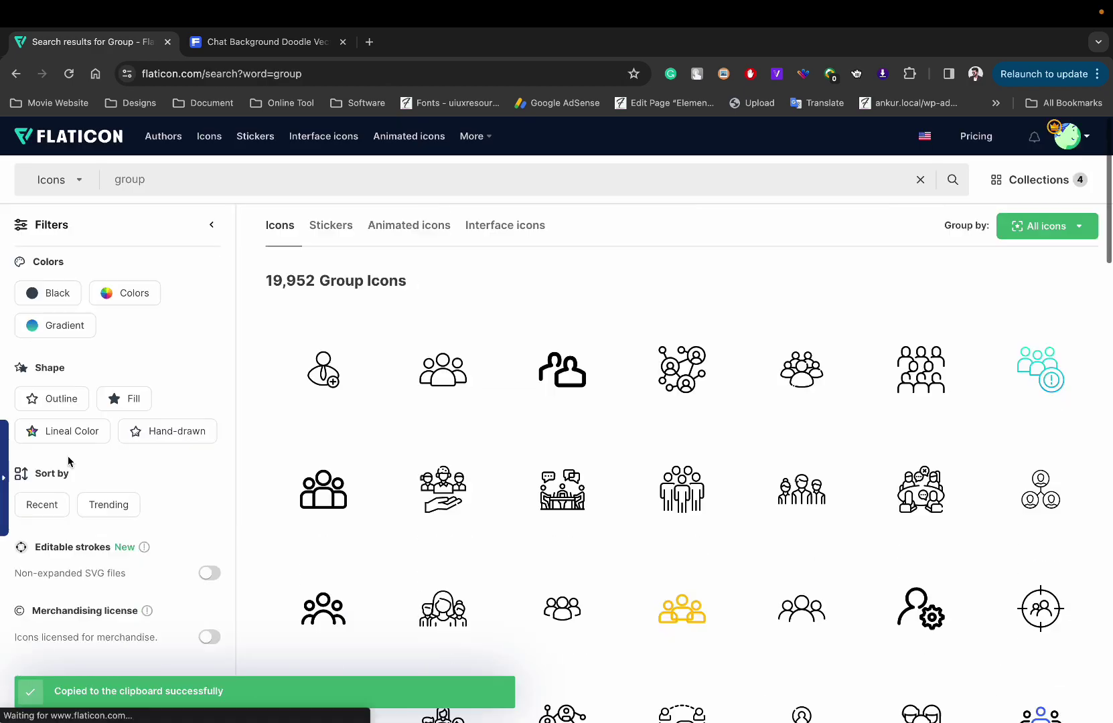
{"action": "scroll", "coordinate": [367, 517], "scroll_direction": "down", "scroll_amount": 5}
{"action": "scroll", "coordinate": [367, 517], "scroll_direction": "down", "scroll_amount": 5}
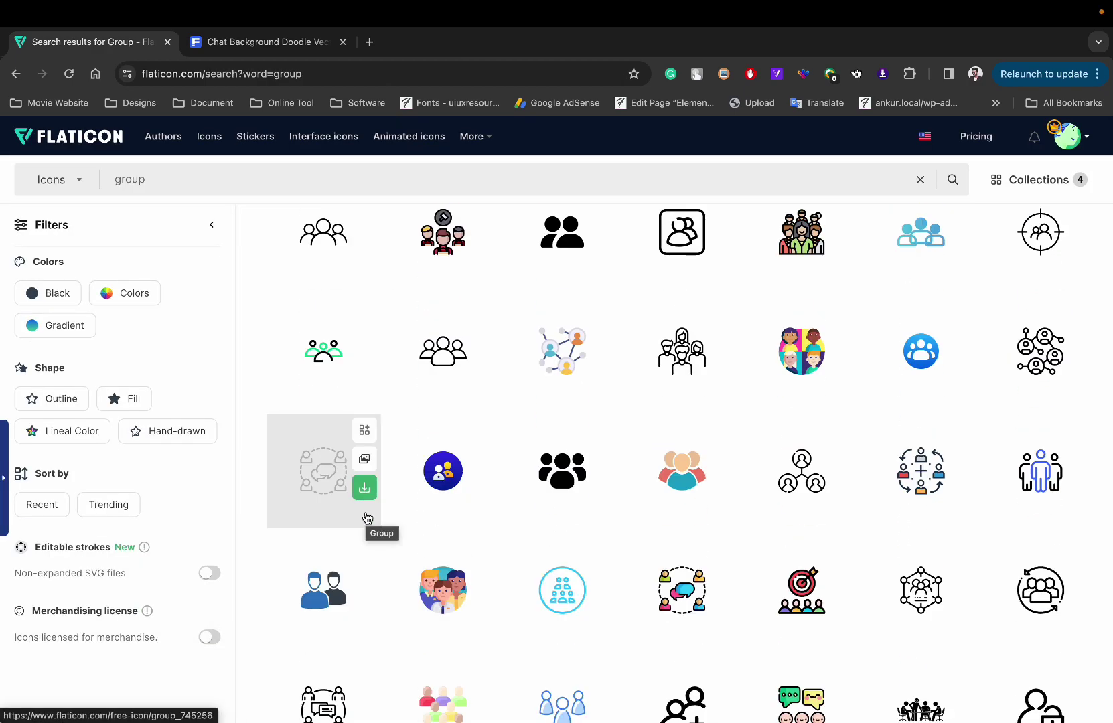
{"action": "key", "text": "super+Tab"}
{"action": "key", "text": "super+v"}
Shrink the group icon to 24×24, place it in the chat-list header and stroke it with the Icon style
{"action": "type", "text": "24"}
{"action": "key", "text": "Return"}
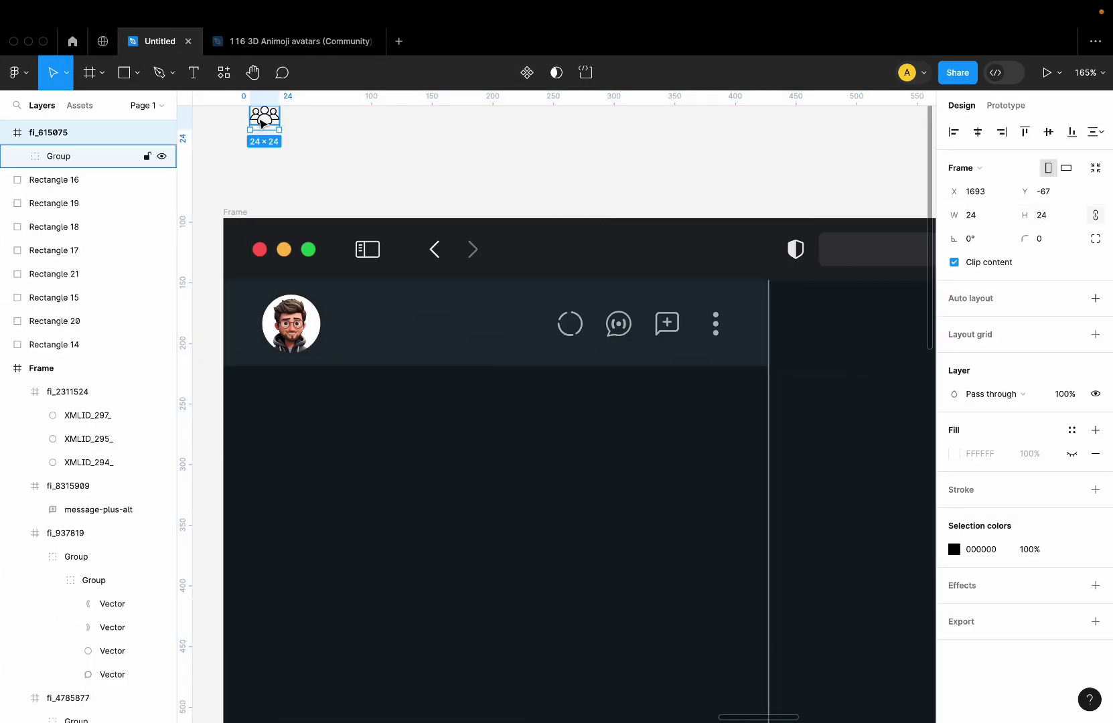
{"action": "left_click_drag", "start_coordinate": [265, 116], "coordinate": [507, 478]}
{"action": "scroll", "coordinate": [522, 337], "scroll_direction": "up", "scroll_amount": 5}
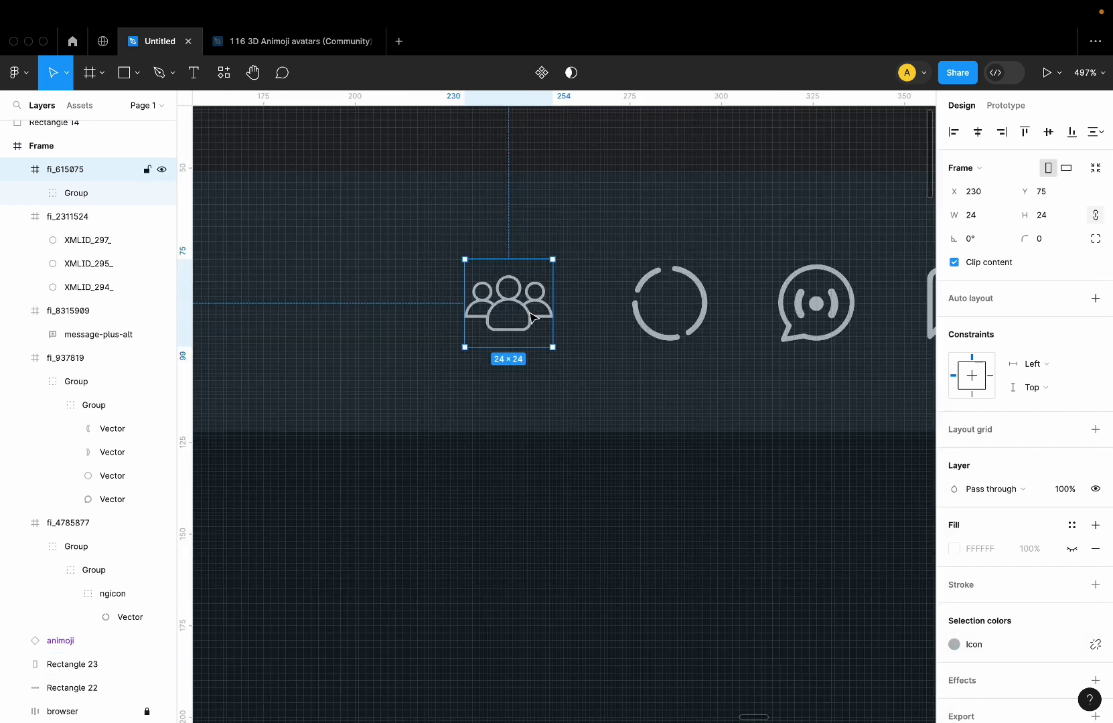
{"action": "double_click", "coordinate": [509, 303]}
{"action": "left_click", "coordinate": [1096, 502]}
{"action": "left_click", "coordinate": [816, 672]}
{"action": "left_click", "coordinate": [971, 525]}
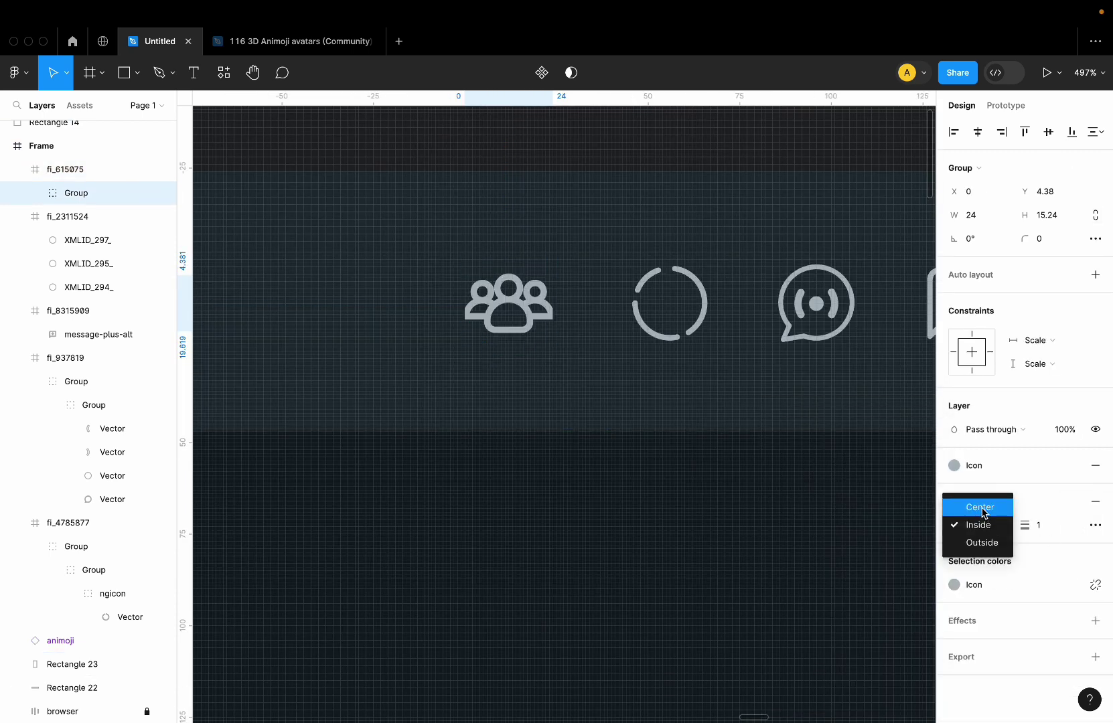
Widen the group icon frame to 26×24 and select it together with the status ring icon
{"action": "left_click", "coordinate": [65, 169]}
{"action": "scroll", "coordinate": [532, 360], "scroll_direction": "up", "scroll_amount": 5}
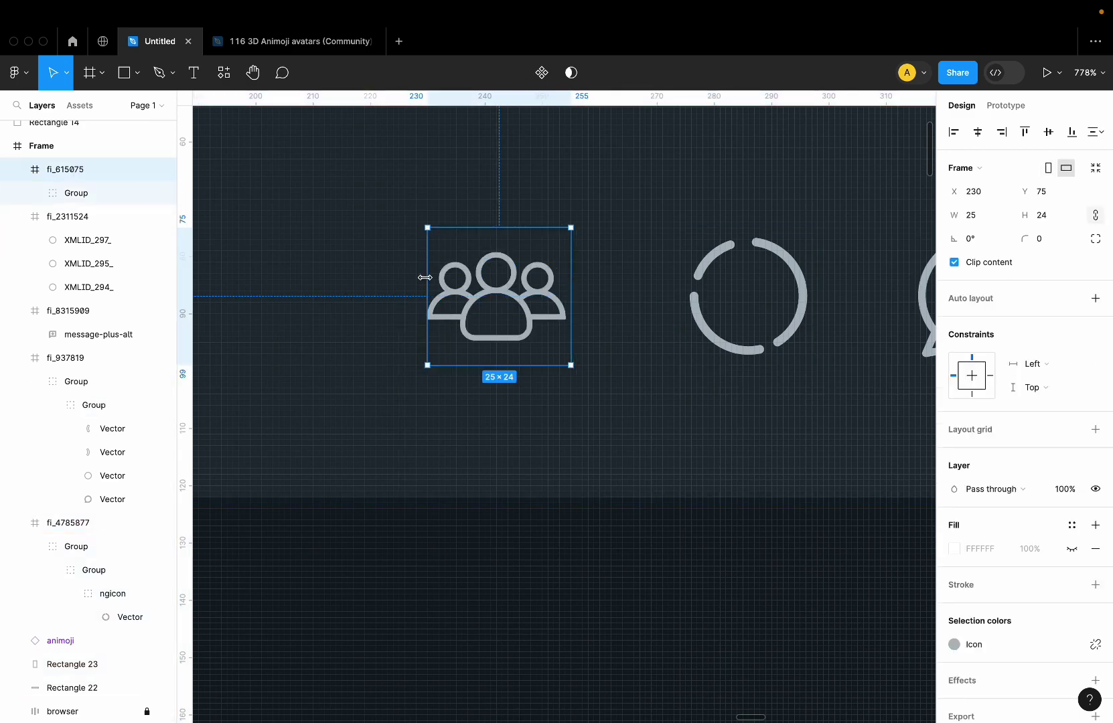
{"action": "left_click_drag", "start_coordinate": [424, 277], "coordinate": [419, 277]}
{"action": "scroll", "coordinate": [420, 277], "scroll_direction": "down", "scroll_amount": 5}
{"action": "left_click", "coordinate": [479, 415]}
{"action": "left_click", "coordinate": [449, 284]}
{"action": "left_click", "coordinate": [543, 286], "text": "shift"}
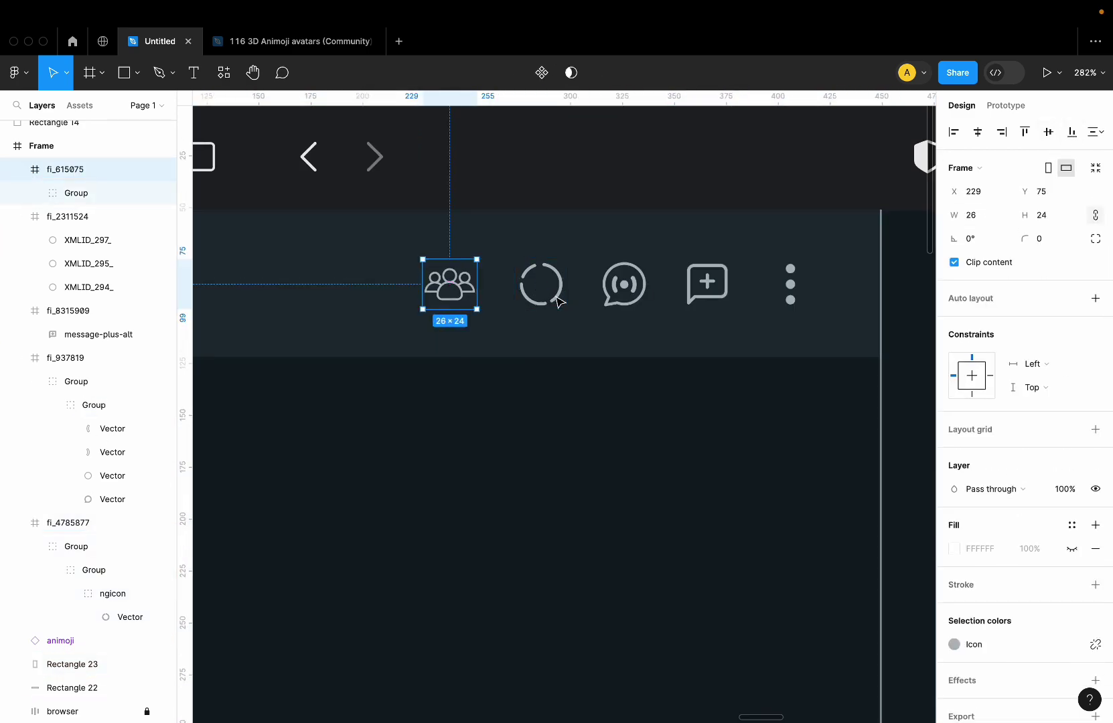
Wrap the sidebar header icons in an auto-layout row
{"action": "left_click", "coordinate": [624, 285], "text": "shift"}
{"action": "left_click", "coordinate": [708, 284], "text": "shift"}
{"action": "key", "text": "shift+a"}
{"action": "scroll", "coordinate": [577, 293], "scroll_direction": "down", "scroll_amount": 5}
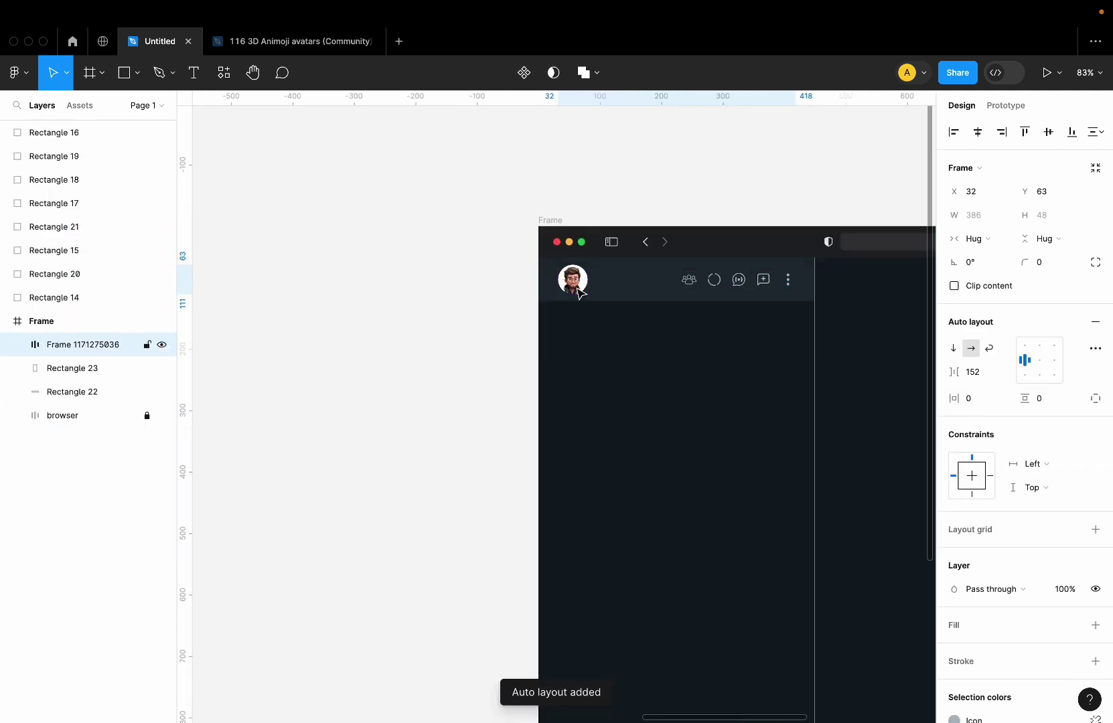
{"action": "left_click", "coordinate": [485, 385]}
{"action": "scroll", "coordinate": [484, 386], "scroll_direction": "up", "scroll_amount": 5}
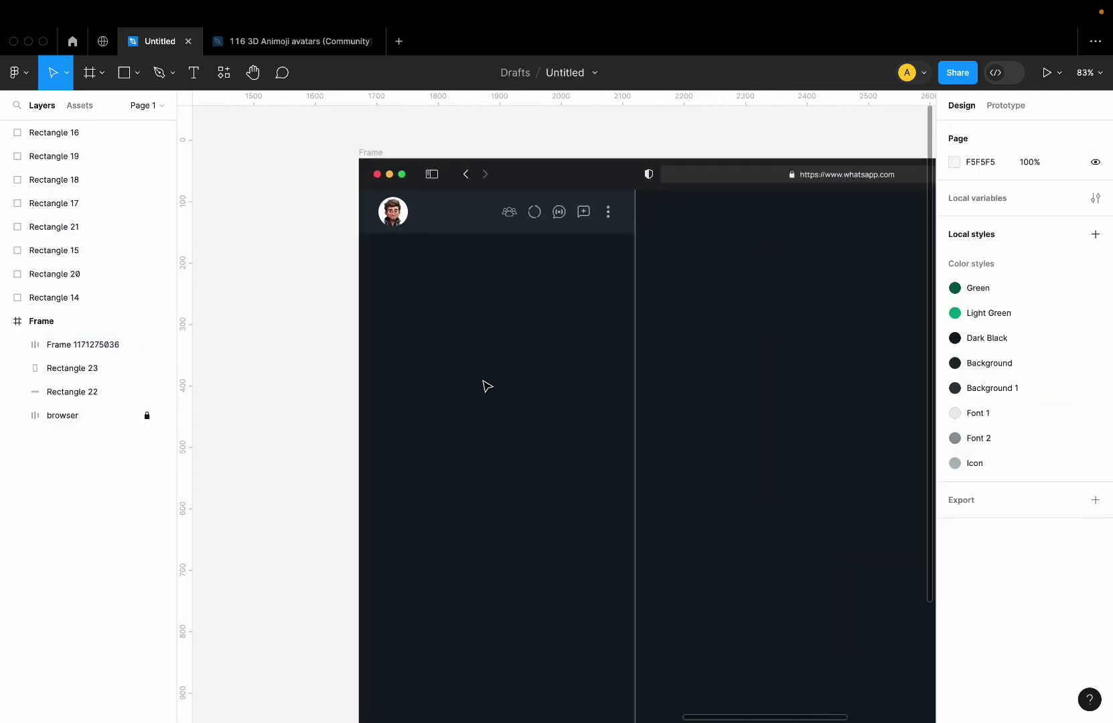
{"action": "scroll", "coordinate": [473, 189], "scroll_direction": "up", "scroll_amount": 3}
Set Auto spacing between the avatar and icon row and group the header as 'Profie Header'
{"action": "double_click", "coordinate": [473, 189]}
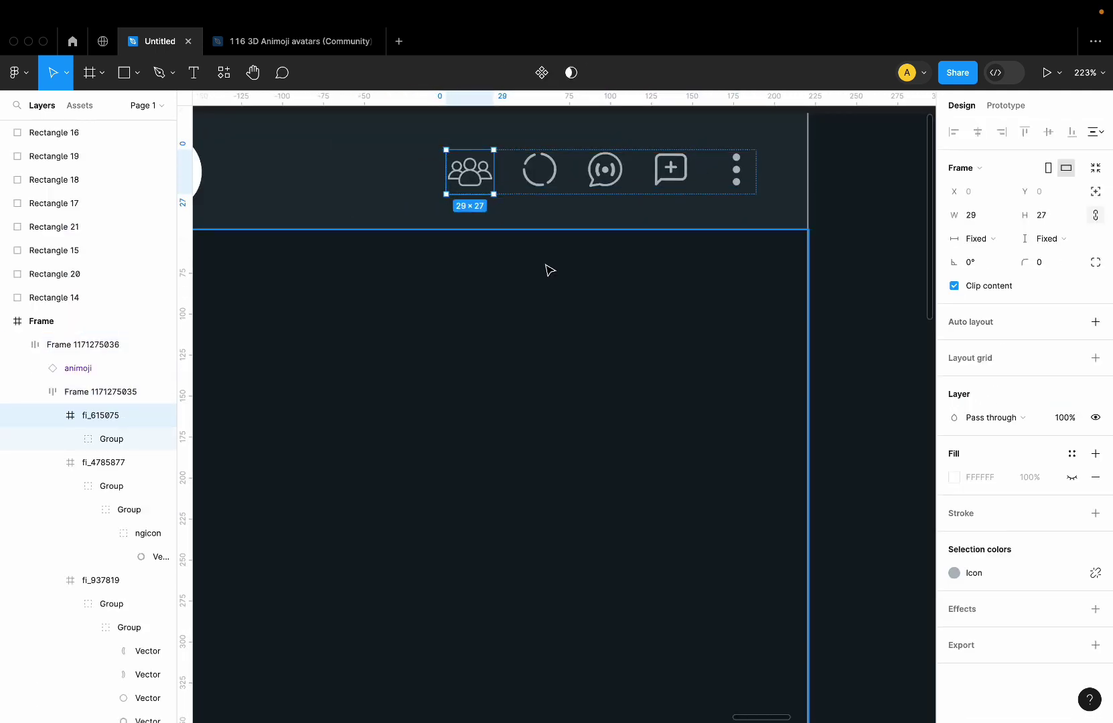
{"action": "key", "text": "Escape"}
{"action": "scroll", "coordinate": [455, 365], "scroll_direction": "down", "scroll_amount": 5}
{"action": "scroll", "coordinate": [469, 244], "scroll_direction": "left", "scroll_amount": 3}
{"action": "left_click", "coordinate": [469, 243]}
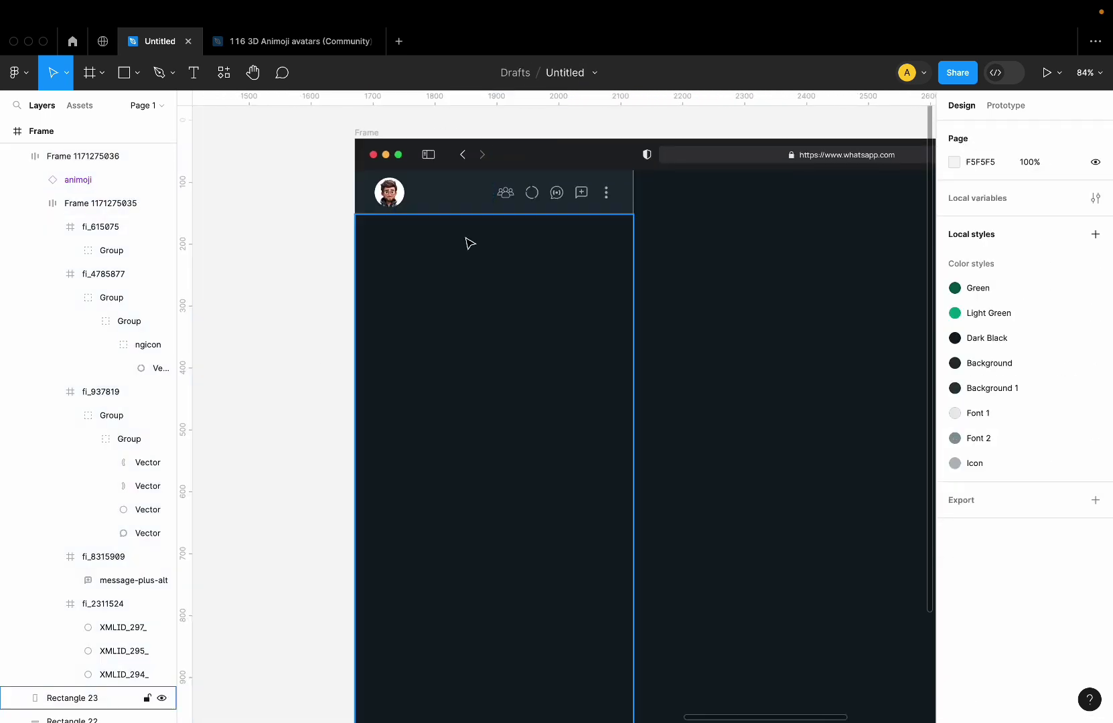
{"action": "left_click", "coordinate": [344, 213]}
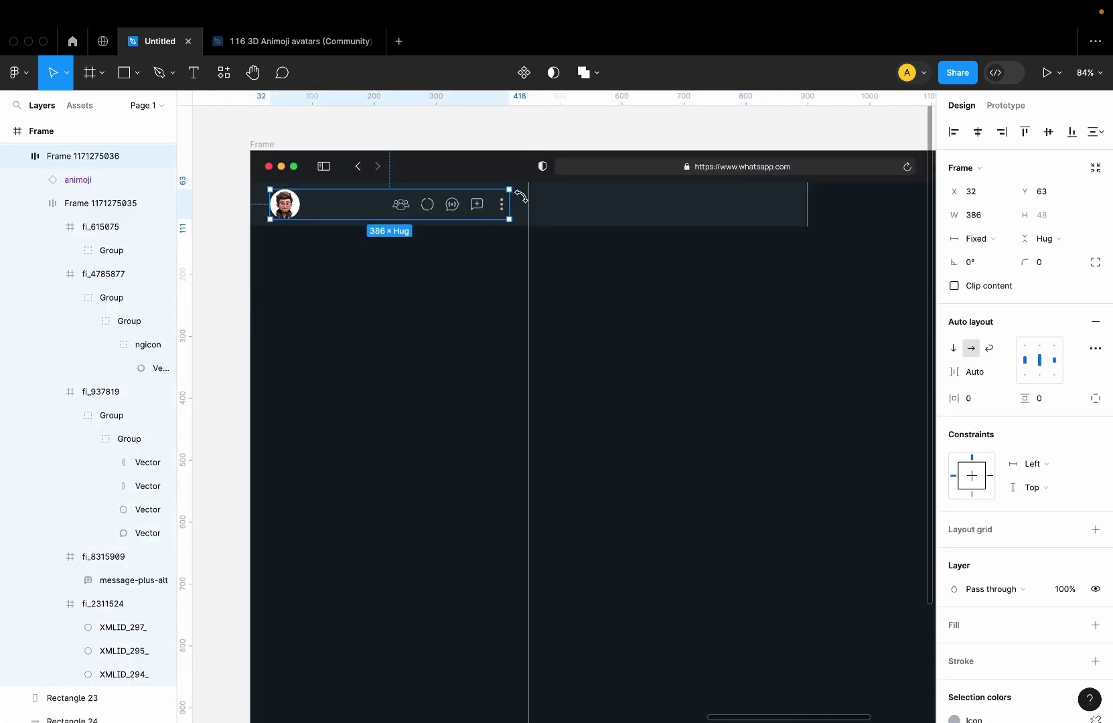
{"action": "key", "text": "ctrl+g"}
Stretch the chat-area header bar (Rectangle 24) to 1062 wide
{"action": "left_click", "coordinate": [629, 206]}
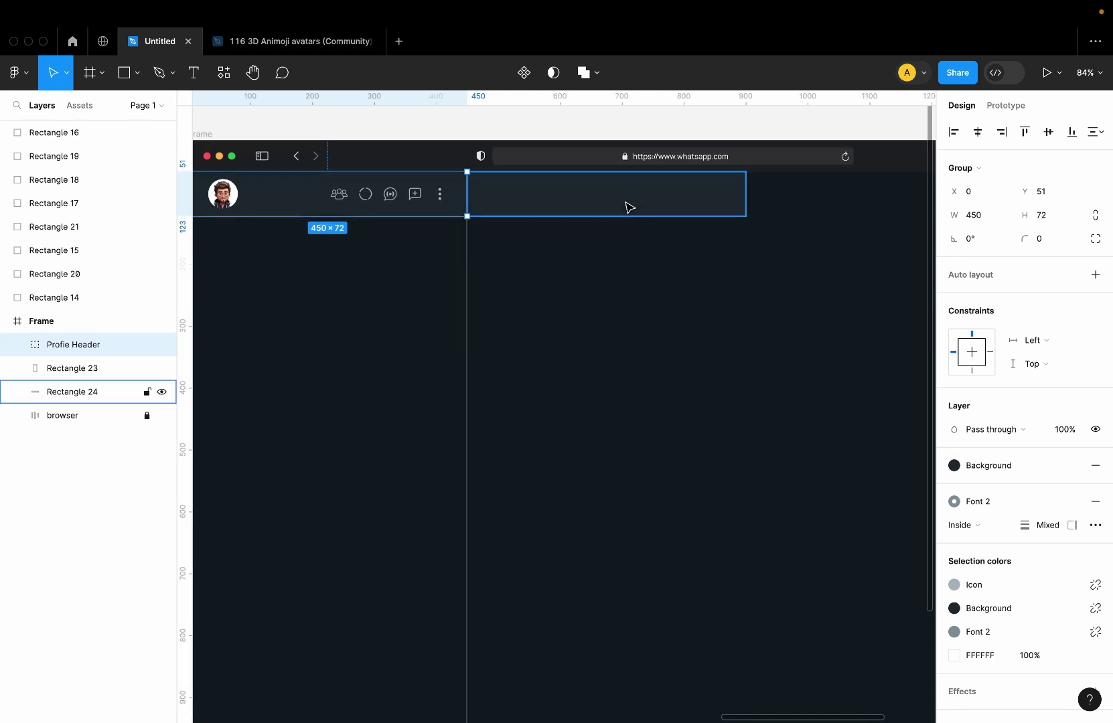
{"action": "scroll", "coordinate": [629, 206], "scroll_direction": "right", "scroll_amount": 5}
{"action": "left_click_drag", "start_coordinate": [445, 199], "coordinate": [828, 199]}
{"action": "scroll", "coordinate": [720, 288], "scroll_direction": "right", "scroll_amount": 5}
{"action": "key", "text": "Escape"}
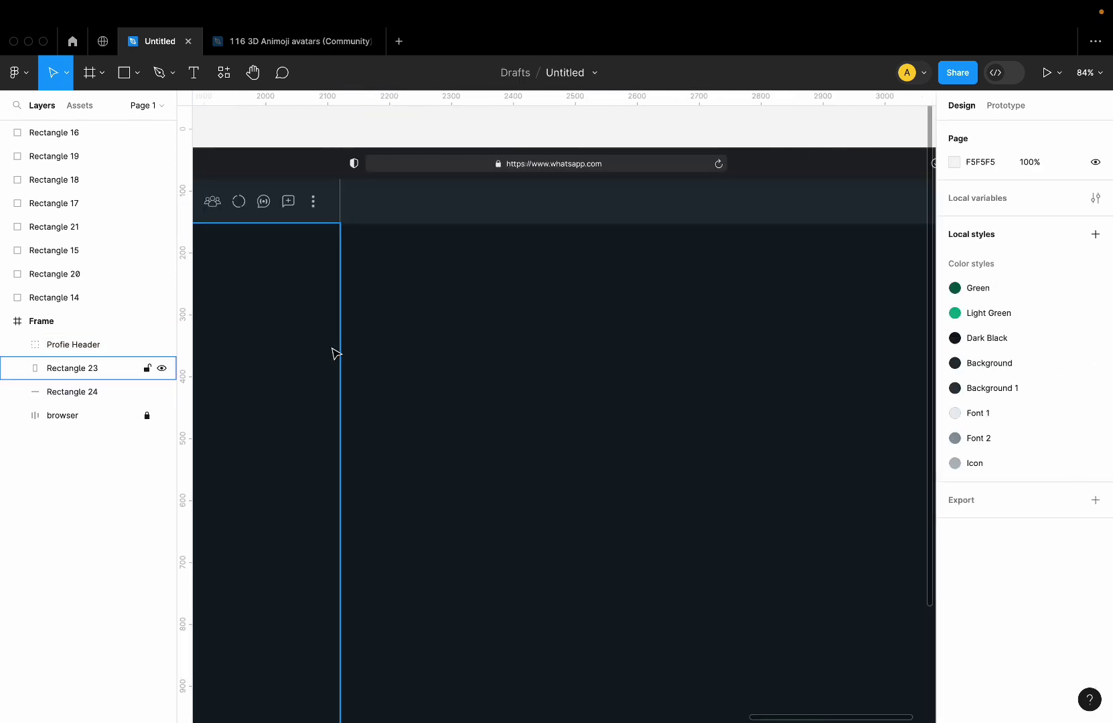
Set the panel divider stroke opacity to 40%
{"action": "left_click", "coordinate": [335, 354], "text": "shift"}
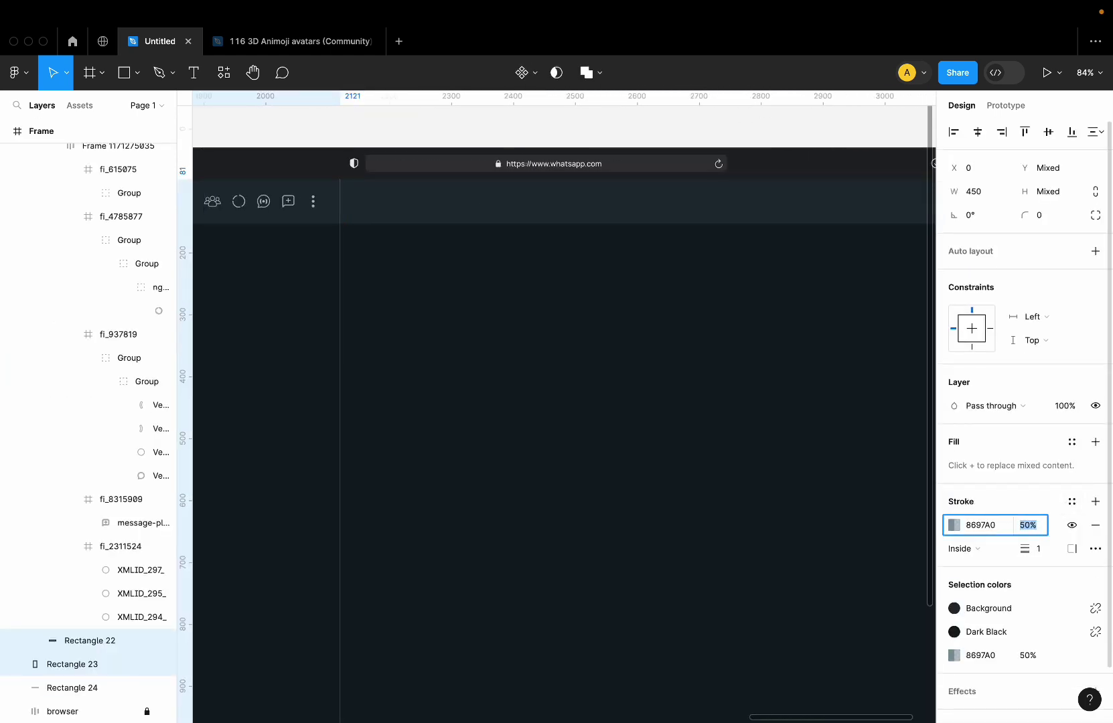
{"action": "type", "text": "40"}
{"action": "scroll", "coordinate": [865, 529], "scroll_direction": "left", "scroll_amount": 10}
{"action": "left_click", "coordinate": [673, 224]}
{"action": "scroll", "coordinate": [845, 397], "scroll_direction": "down", "scroll_amount": 3}
{"action": "left_click", "coordinate": [864, 313]}
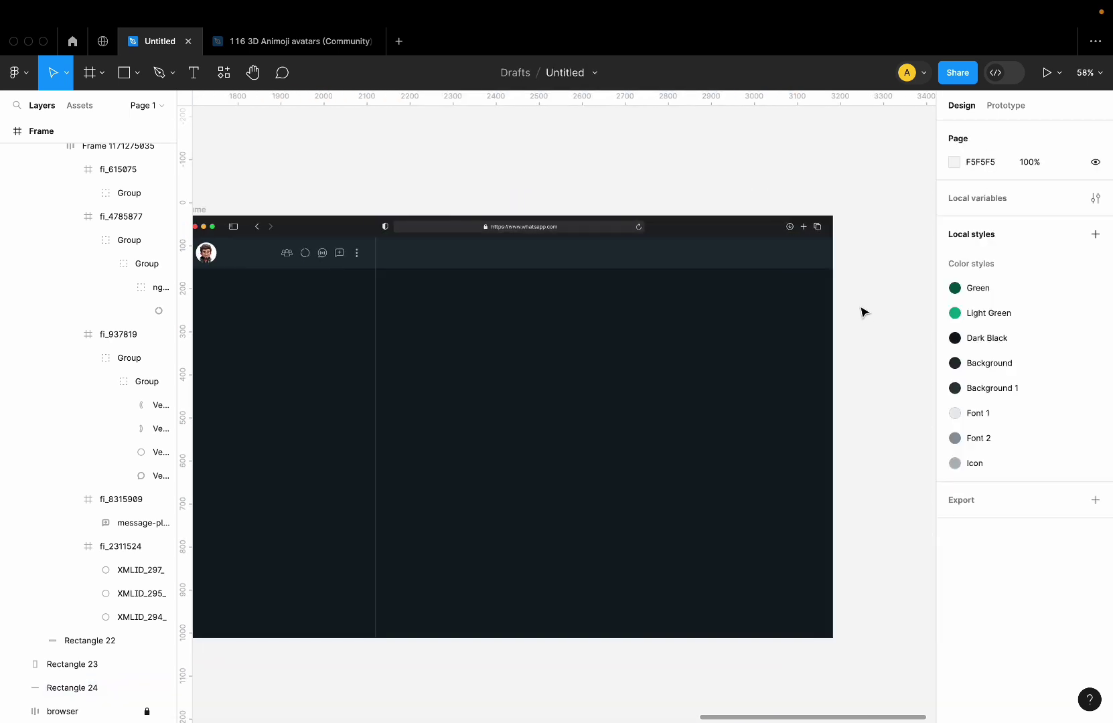
Paste a copy of the avatar onto the chat header bar
{"action": "left_click", "coordinate": [315, 252]}
{"action": "left_click", "coordinate": [235, 253]}
{"action": "left_click", "coordinate": [445, 256]}
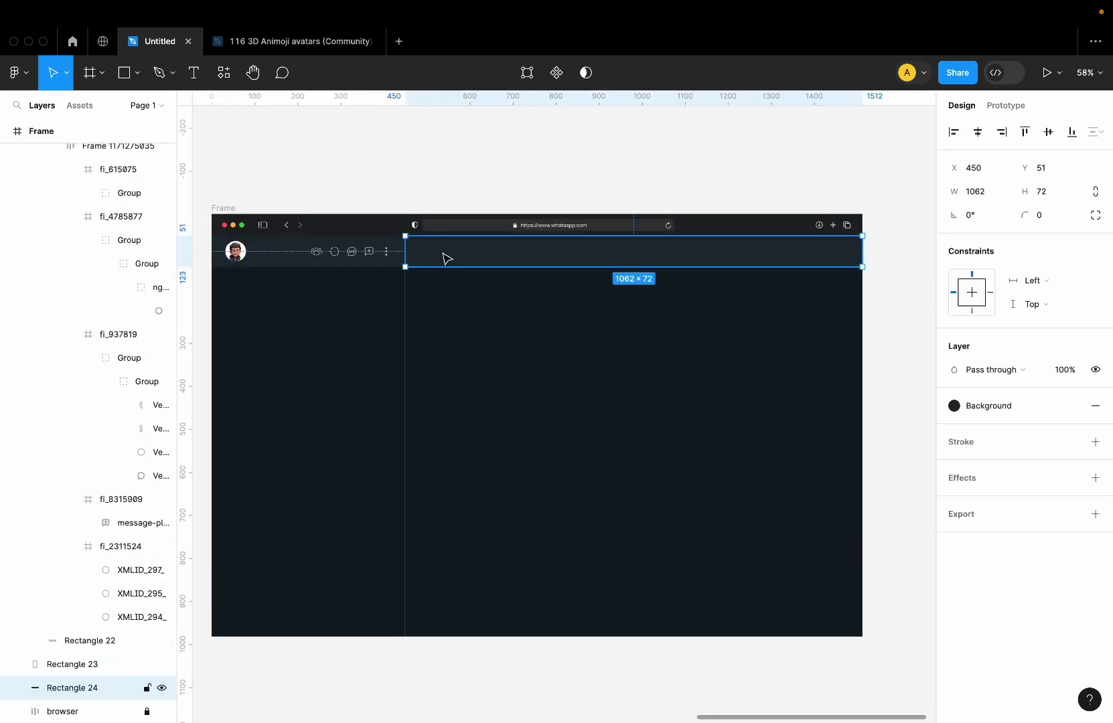
{"action": "scroll", "coordinate": [445, 256], "scroll_direction": "up", "scroll_amount": 5}
{"action": "right_click", "coordinate": [446, 253]}
{"action": "left_click", "coordinate": [488, 281]}
{"action": "scroll", "coordinate": [497, 147], "scroll_direction": "down", "scroll_amount": 3}
Paste another avatar from the 3D Animoji file into the mockup, above the frame
{"action": "scroll", "coordinate": [427, 209], "scroll_direction": "up", "scroll_amount": 3}
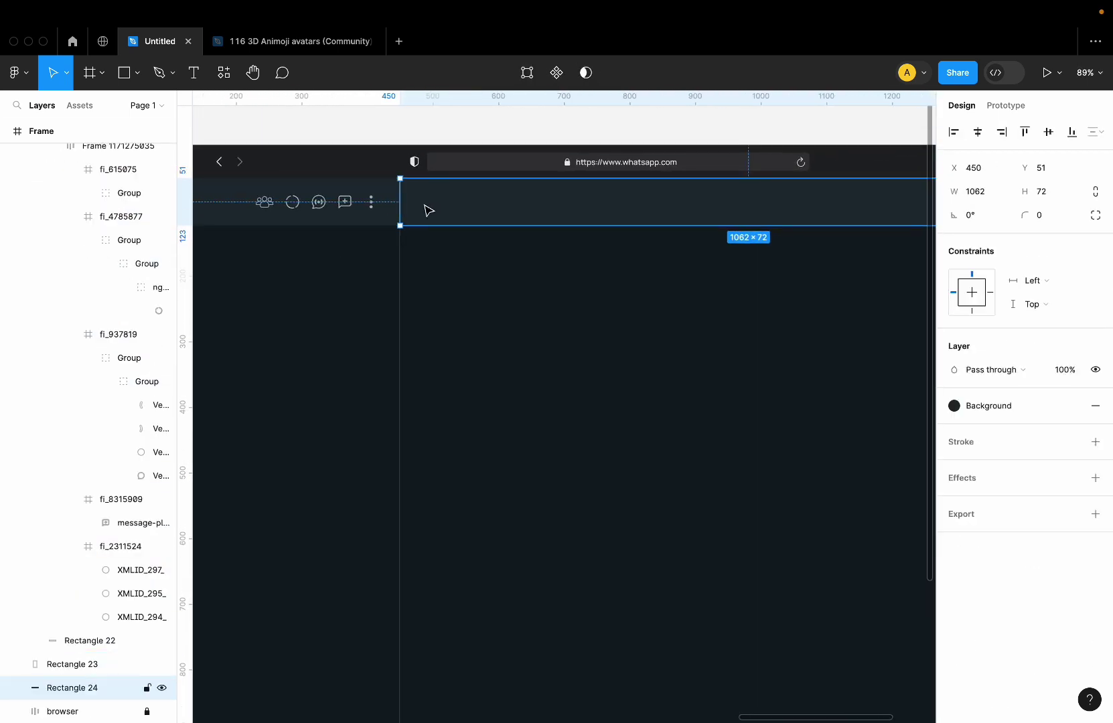
{"action": "key", "text": "ctrl+Tab"}
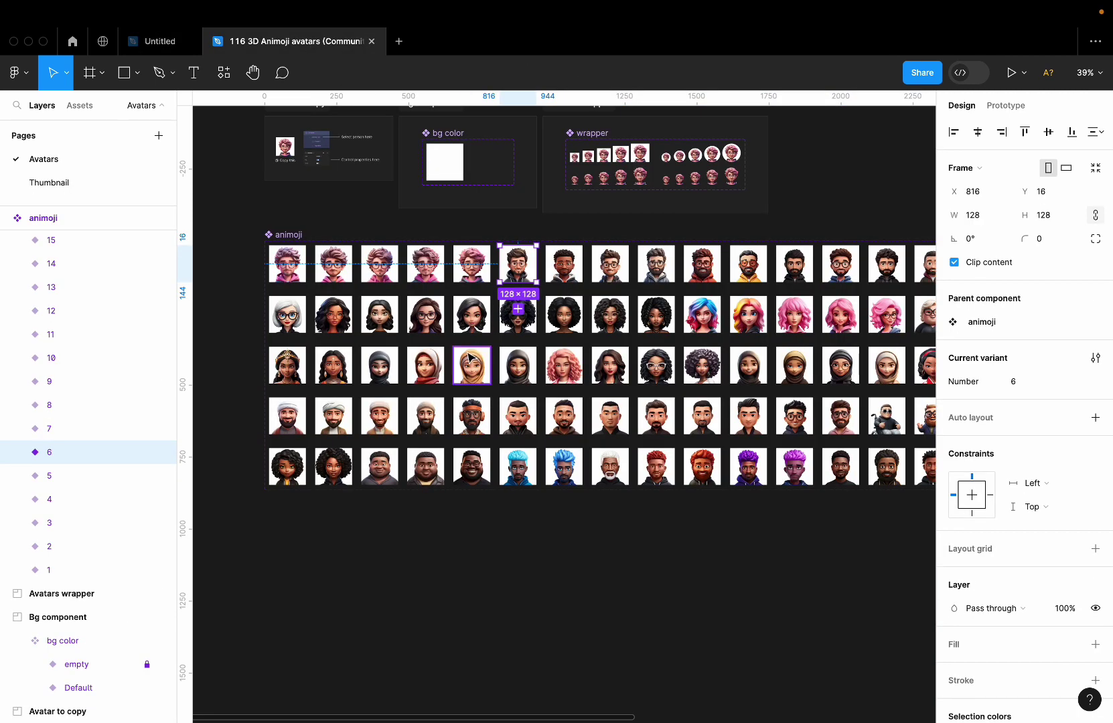
{"action": "left_click", "coordinate": [435, 481]}
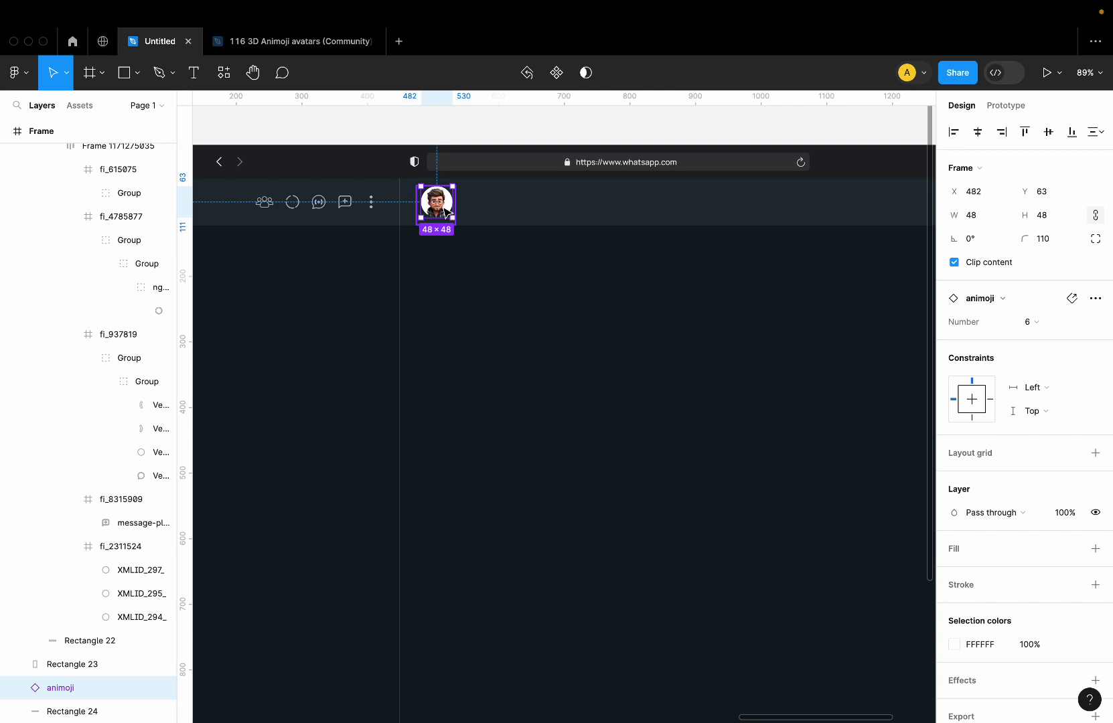
{"action": "key", "text": "ctrl+v"}
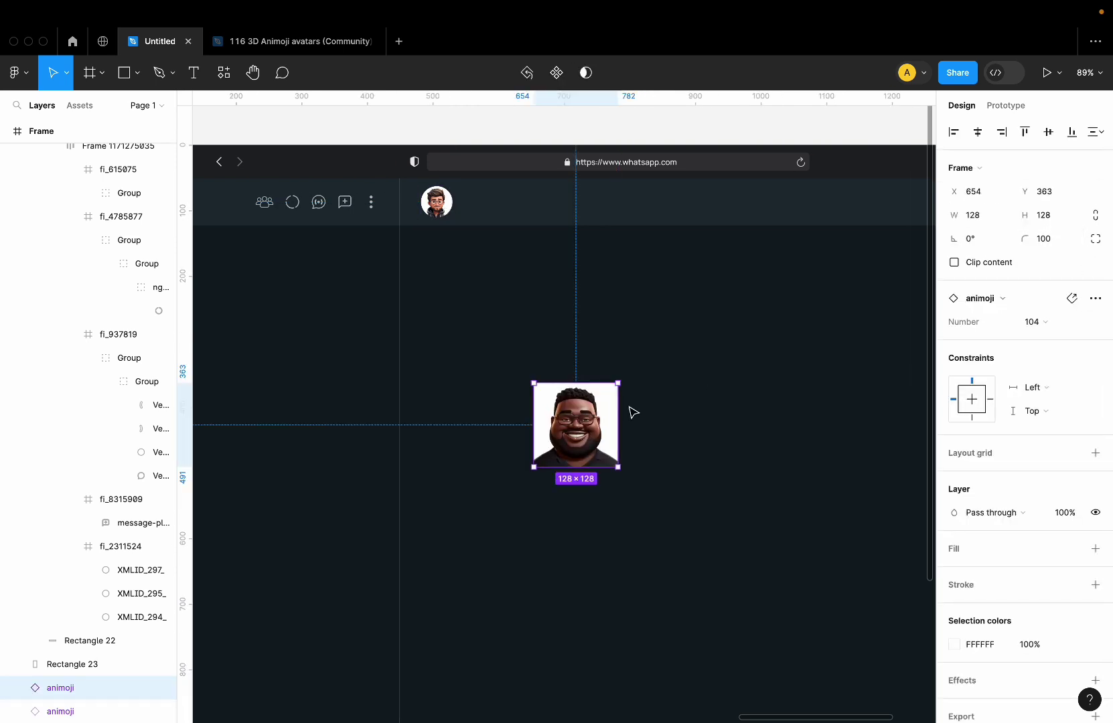
{"action": "type", "text": "180"}
{"action": "left_click_drag", "start_coordinate": [576, 425], "coordinate": [590, 149]}
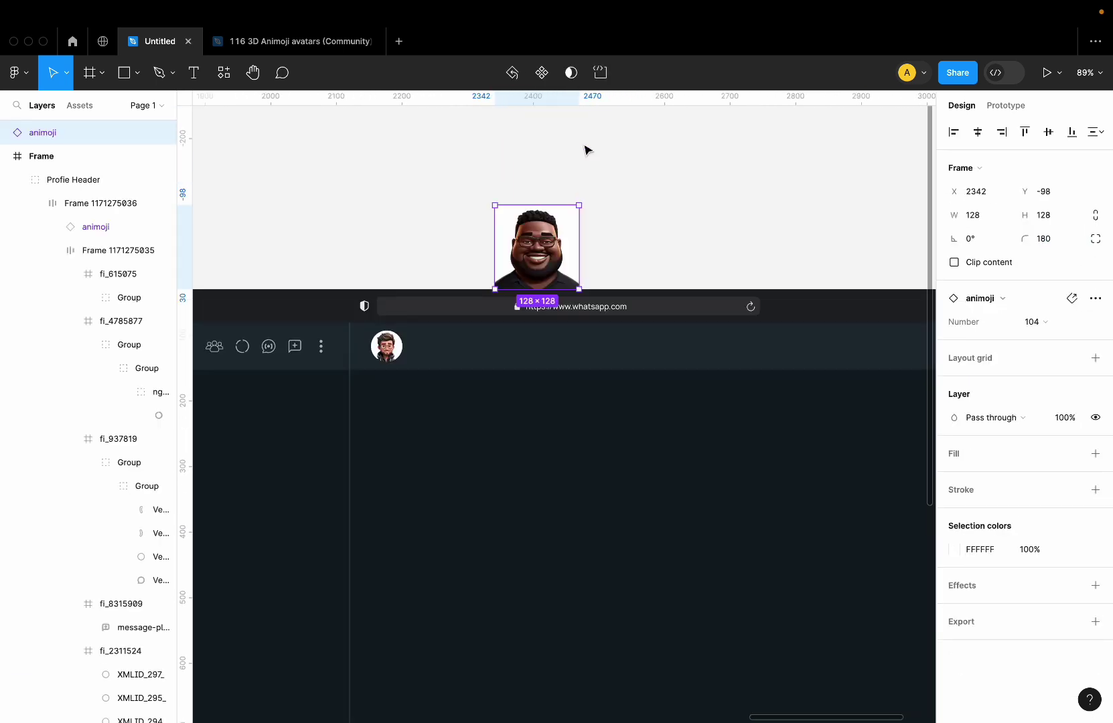
Round the avatar with a 130 corner radius and shrink it to 48×48
{"action": "left_click", "coordinate": [1095, 239]}
{"action": "key", "text": "Delete"}
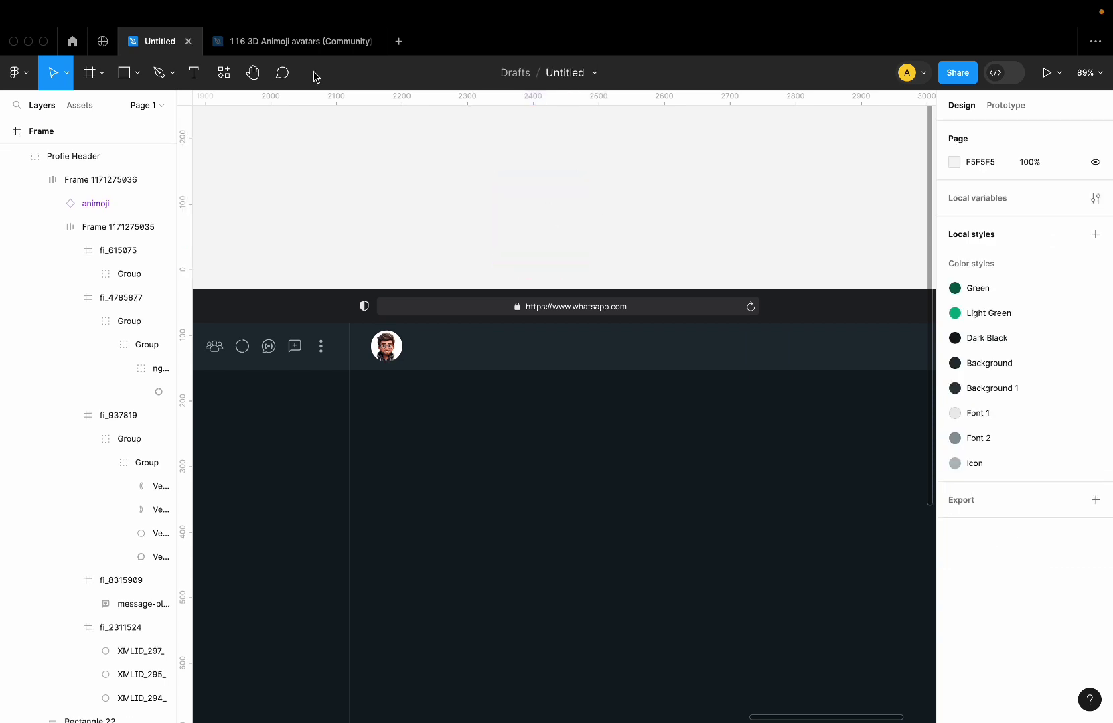
{"action": "left_click", "coordinate": [295, 40]}
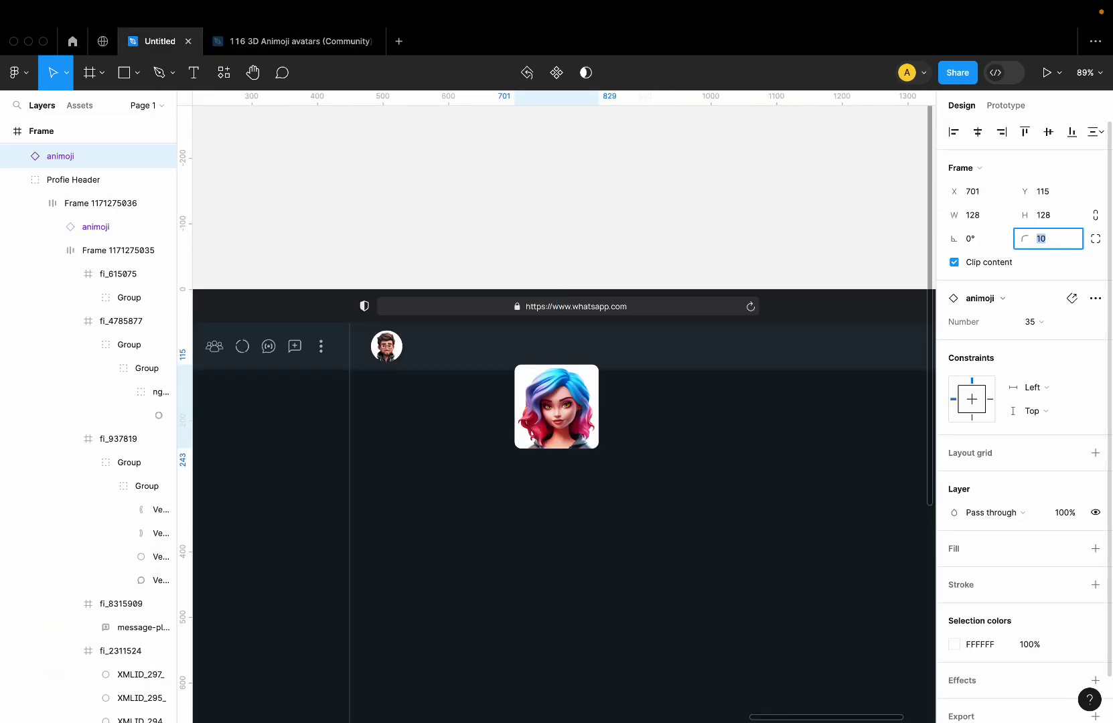
{"action": "type", "text": "130"}
{"action": "key", "text": "Return"}
{"action": "key", "text": "Escape"}
{"action": "type", "text": "4"}
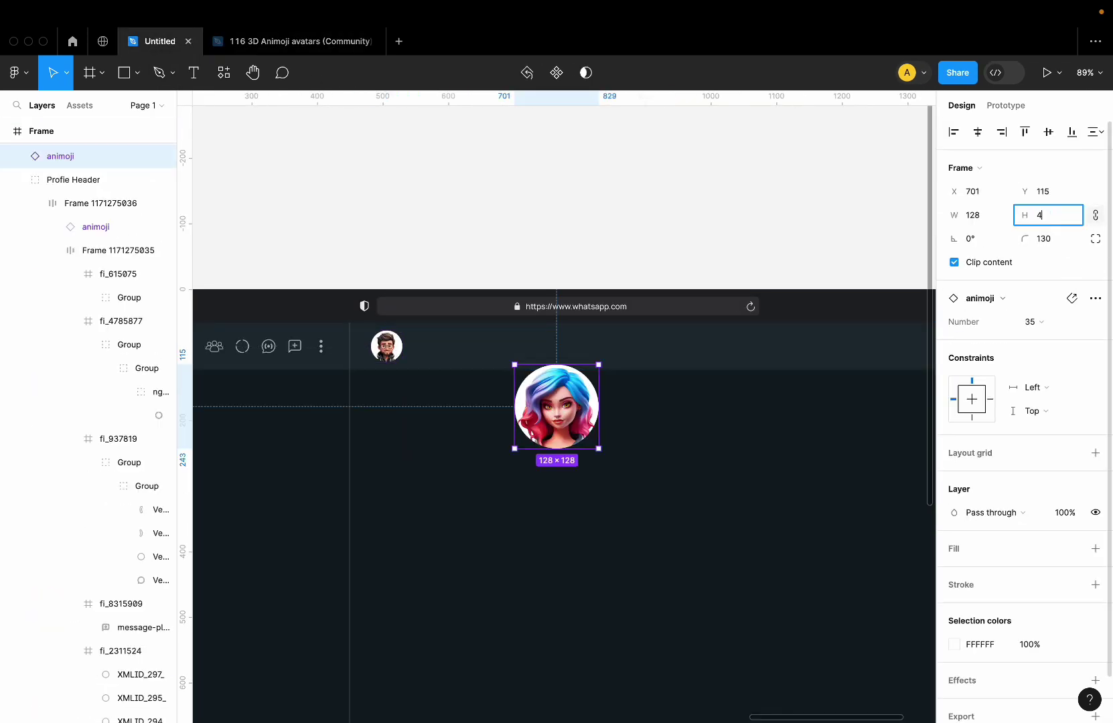
{"action": "type", "text": "8"}
{"action": "key", "text": "Return"}
Delete the extra avatar, position the remaining one and switch it to the female animoji variant
{"action": "scroll", "coordinate": [422, 336], "scroll_direction": "up", "scroll_amount": 3}
{"action": "left_click", "coordinate": [536, 536]}
{"action": "left_click_drag", "start_coordinate": [308, 295], "coordinate": [469, 375]}
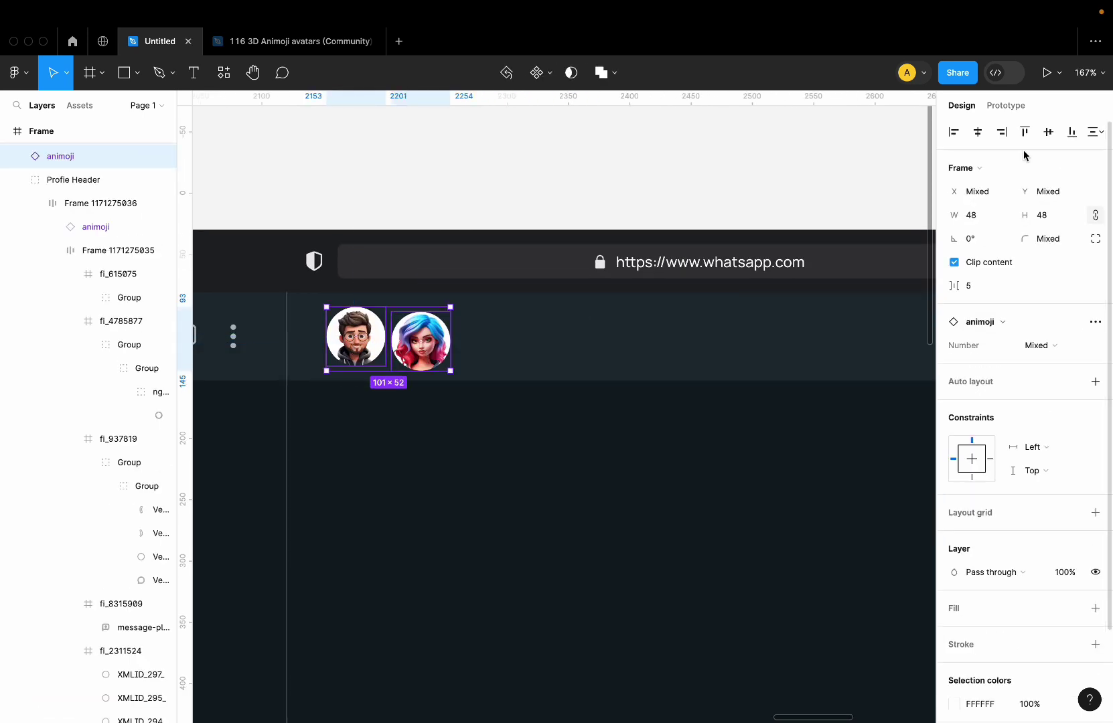
{"action": "key", "text": "Delete"}
{"action": "left_click", "coordinate": [95, 227]}
{"action": "left_click_drag", "start_coordinate": [355, 334], "coordinate": [356, 337]}
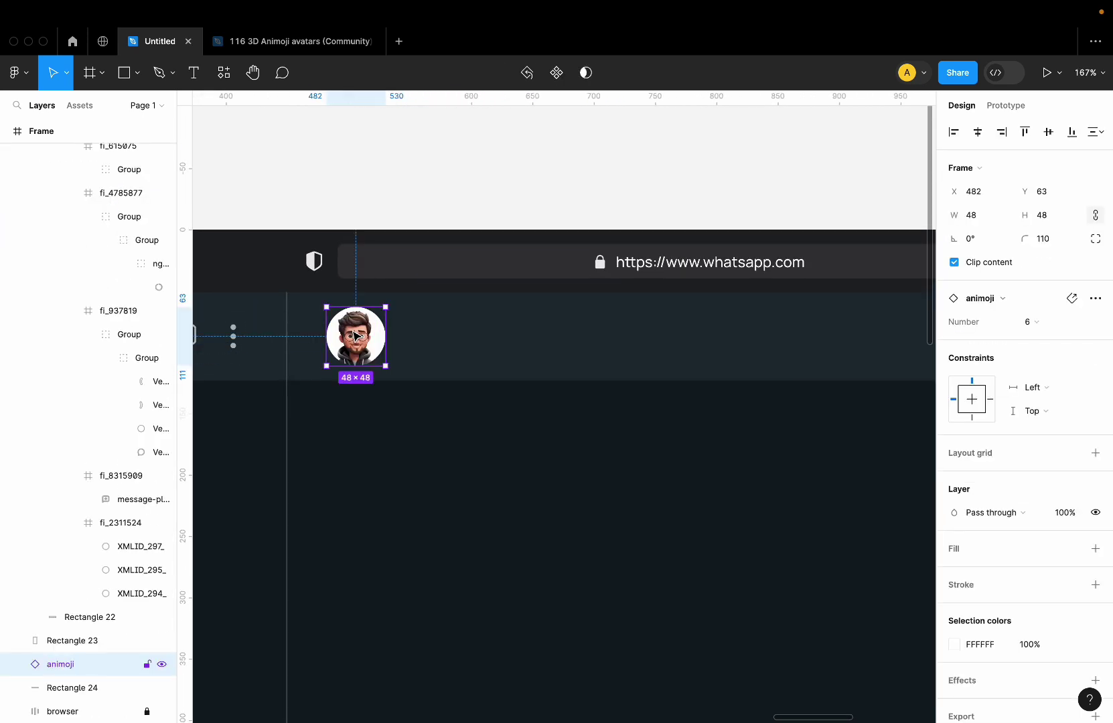
{"action": "left_click", "coordinate": [410, 217]}
Add the contact name text beside the avatar in Helvetica Neue 16 with the Font 1 colour
{"action": "key", "text": "t"}
{"action": "left_click", "coordinate": [416, 330]}
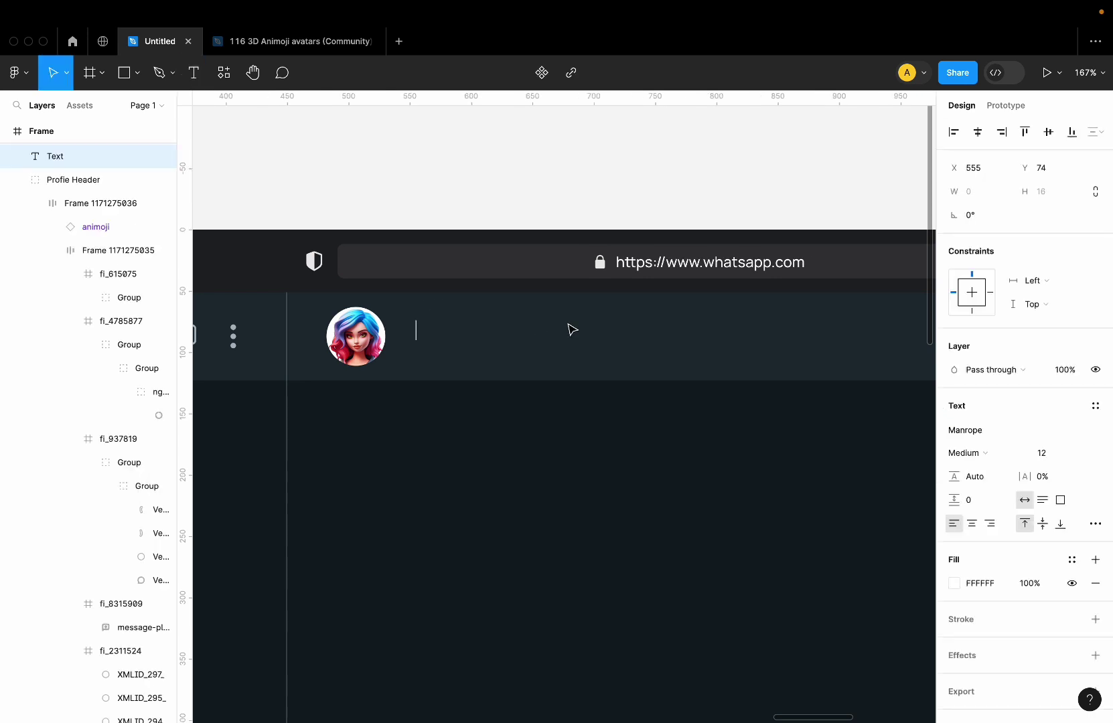
{"action": "type", "text": "Emma Watson"}
{"action": "key", "text": "Escape"}
{"action": "left_click", "coordinate": [965, 430]}
{"action": "type", "text": "he"}
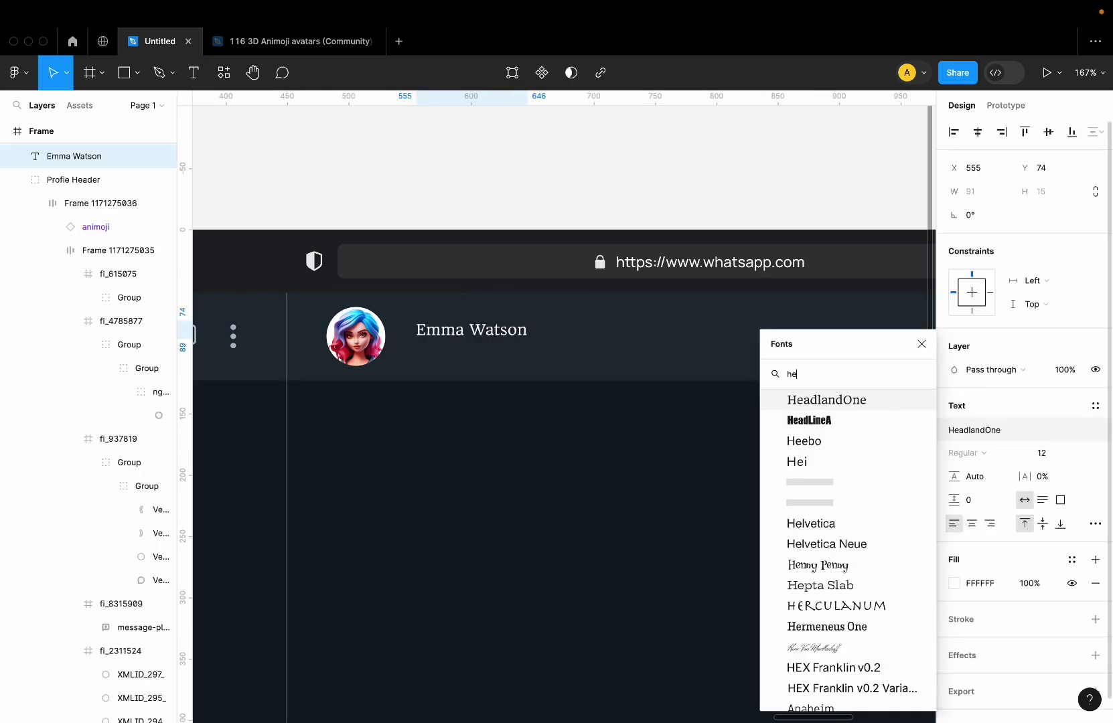
{"action": "left_click", "coordinate": [820, 540]}
{"action": "type", "text": "16"}
{"action": "key", "text": "Return"}
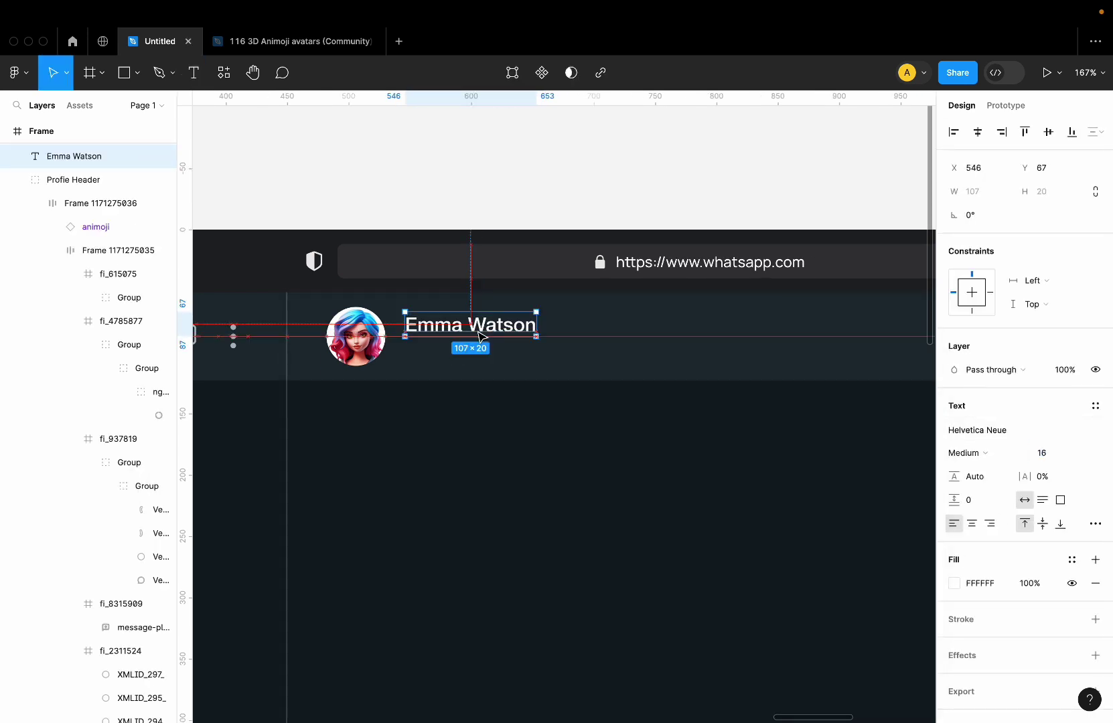
{"action": "left_click", "coordinate": [1072, 559]}
{"action": "left_click", "coordinate": [804, 429]}
Duplicate the name below as 'Online' in Regular weight with the grey Font 2 colour
{"action": "left_click_drag", "start_coordinate": [465, 326], "coordinate": [465, 349]}
{"action": "double_click", "coordinate": [463, 349]}
{"action": "type", "text": "Online"}
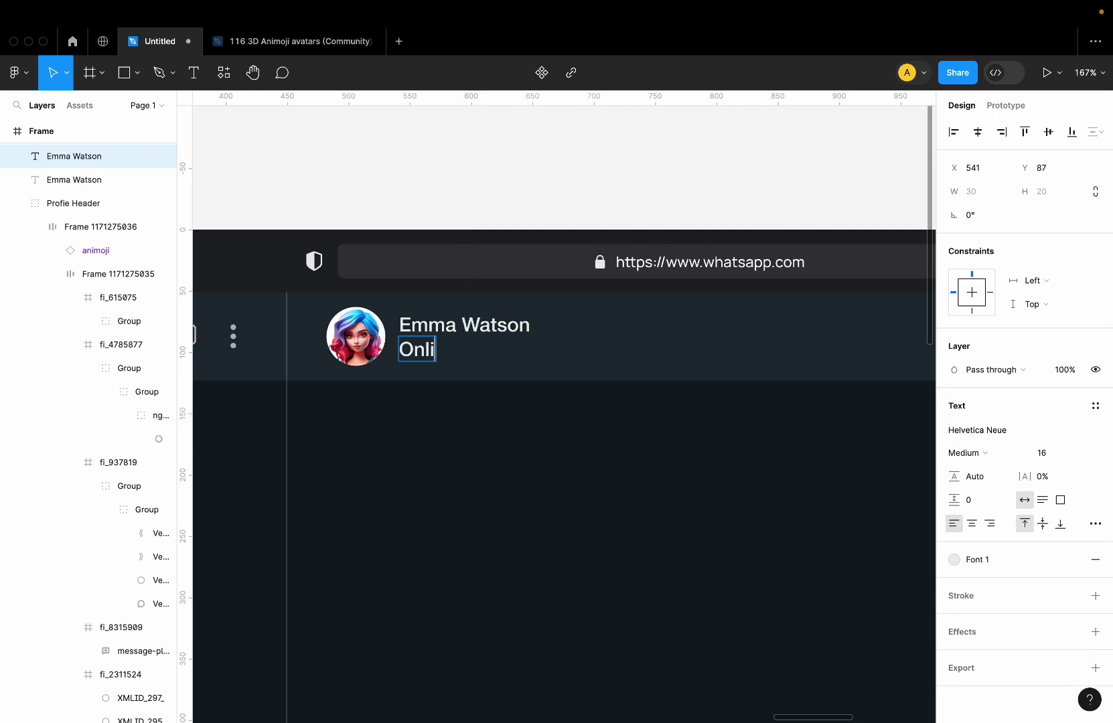
{"action": "left_click", "coordinate": [967, 453]}
{"action": "left_click", "coordinate": [1061, 461]}
{"action": "left_click", "coordinate": [975, 560]}
{"action": "left_click", "coordinate": [823, 651]}
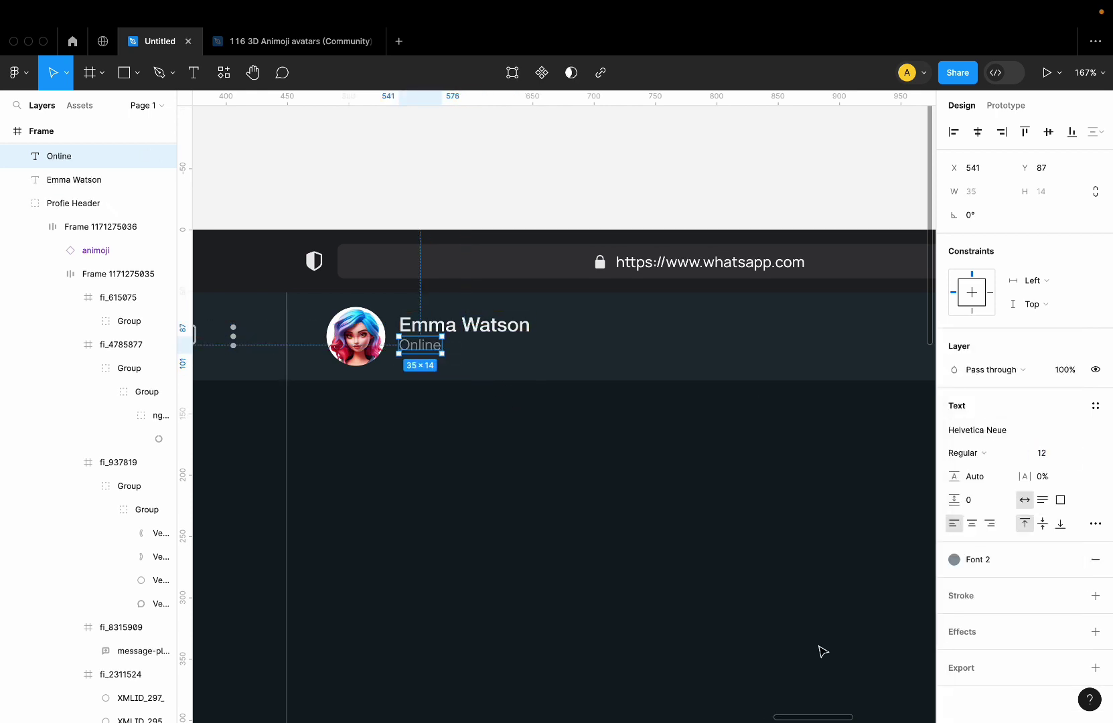
Group the avatar, name and Online status into an auto-layout row
{"action": "left_click", "coordinate": [458, 337], "text": "shift"}
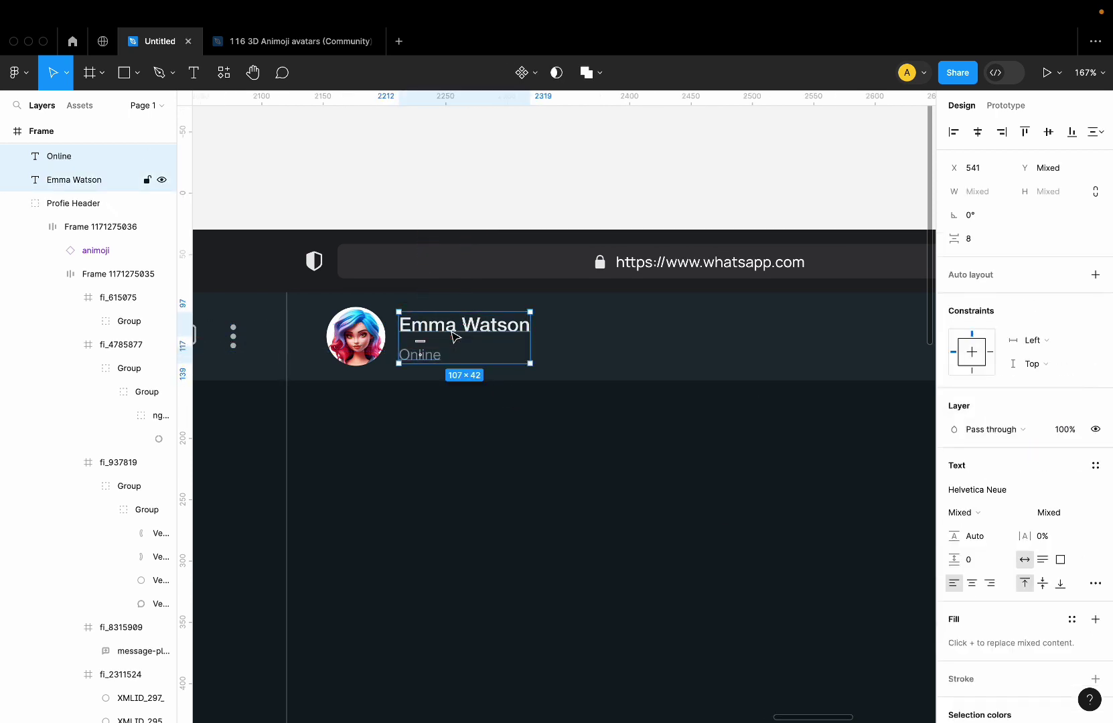
{"action": "key", "text": "shift+a"}
{"action": "key", "text": "shift+a"}
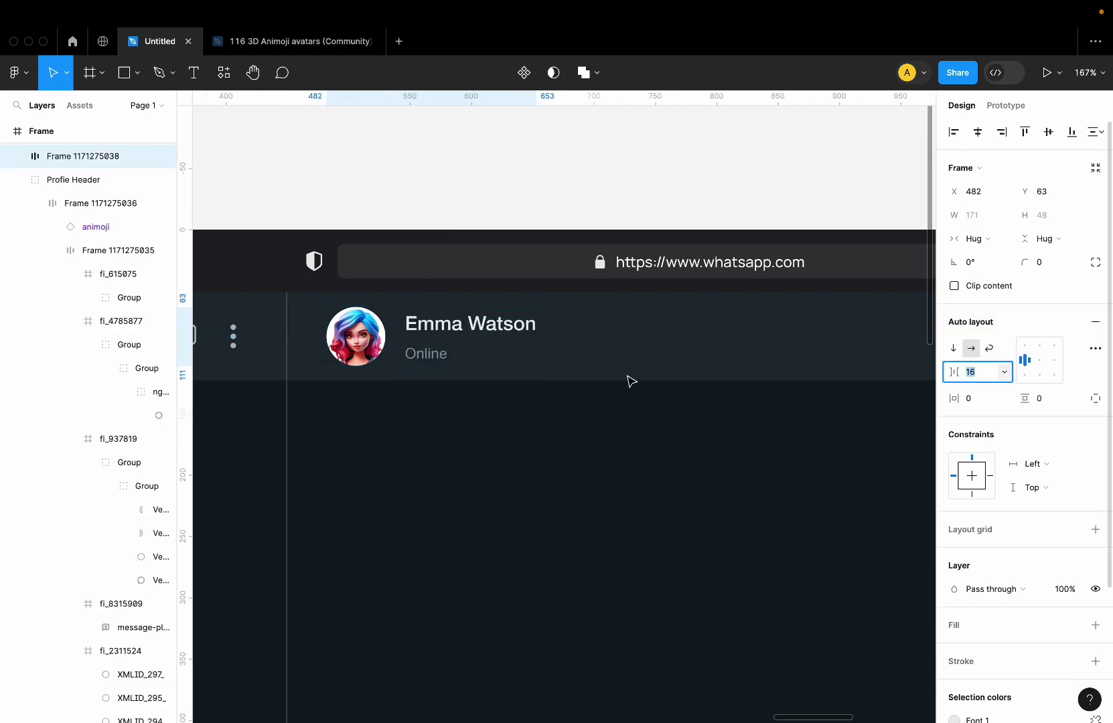
{"action": "key", "text": "Escape"}
{"action": "key", "text": "Escape"}
{"action": "scroll", "coordinate": [447, 251], "scroll_direction": "down", "scroll_amount": 5}
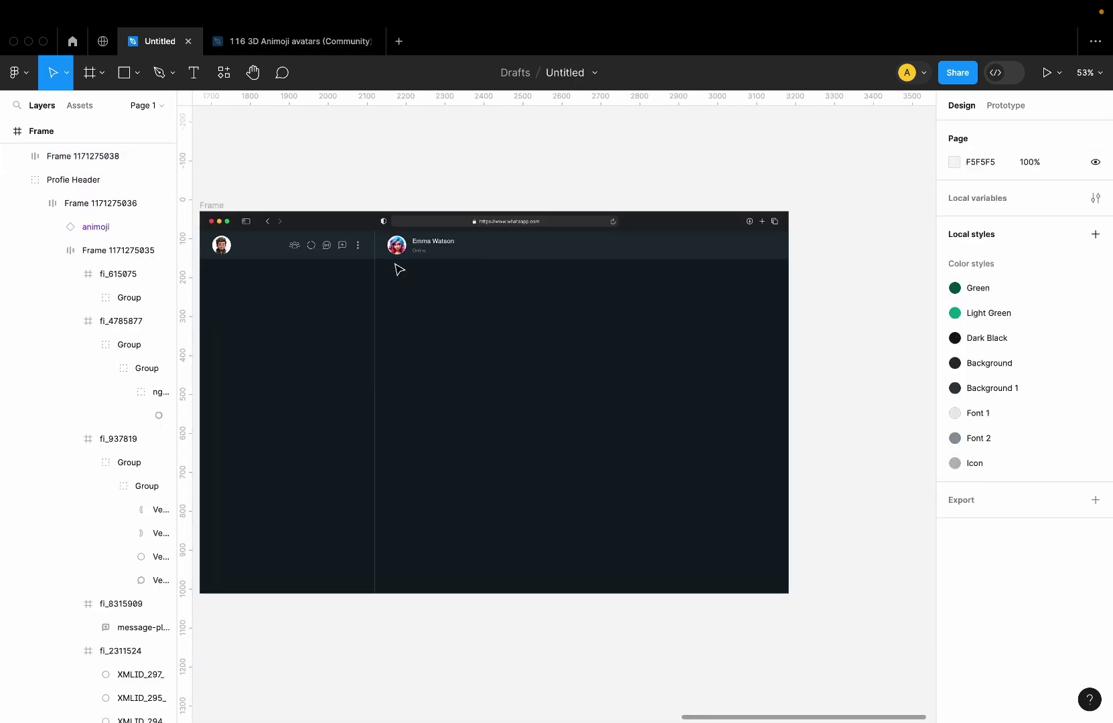
Set the prototype preview device to MacBook Pro 14" and reselect the mockup frame
{"action": "left_click", "coordinate": [399, 269]}
{"action": "left_click", "coordinate": [1005, 105]}
{"action": "left_click", "coordinate": [1011, 276]}
{"action": "left_click", "coordinate": [965, 161]}
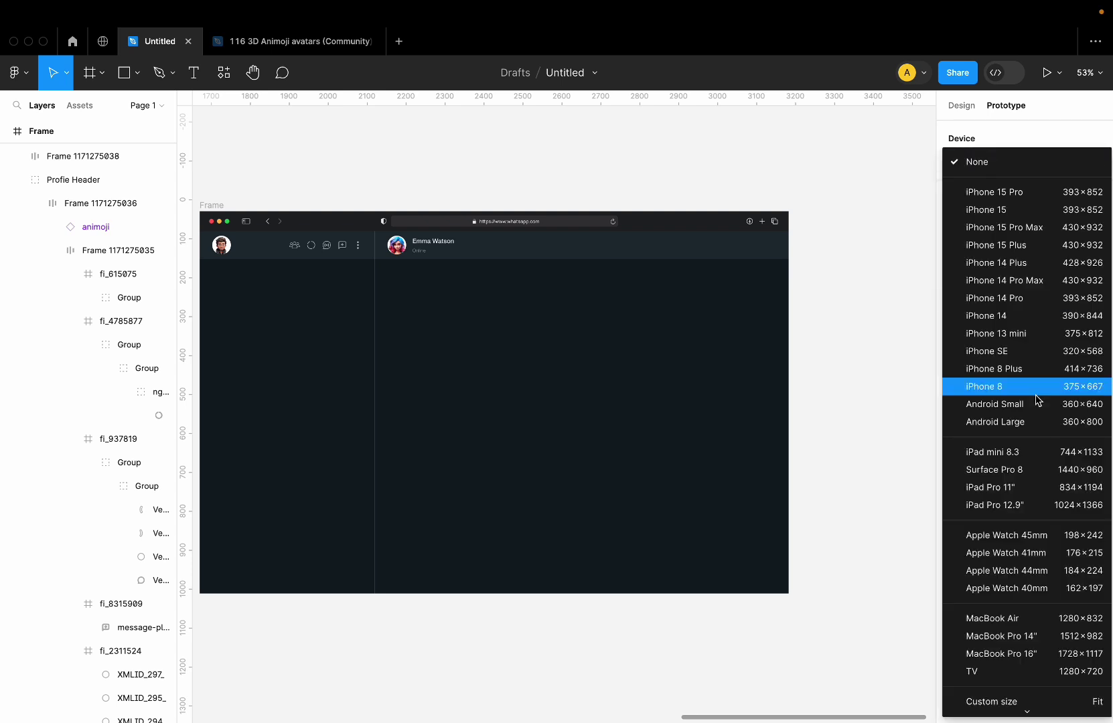
{"action": "left_click", "coordinate": [1025, 637]}
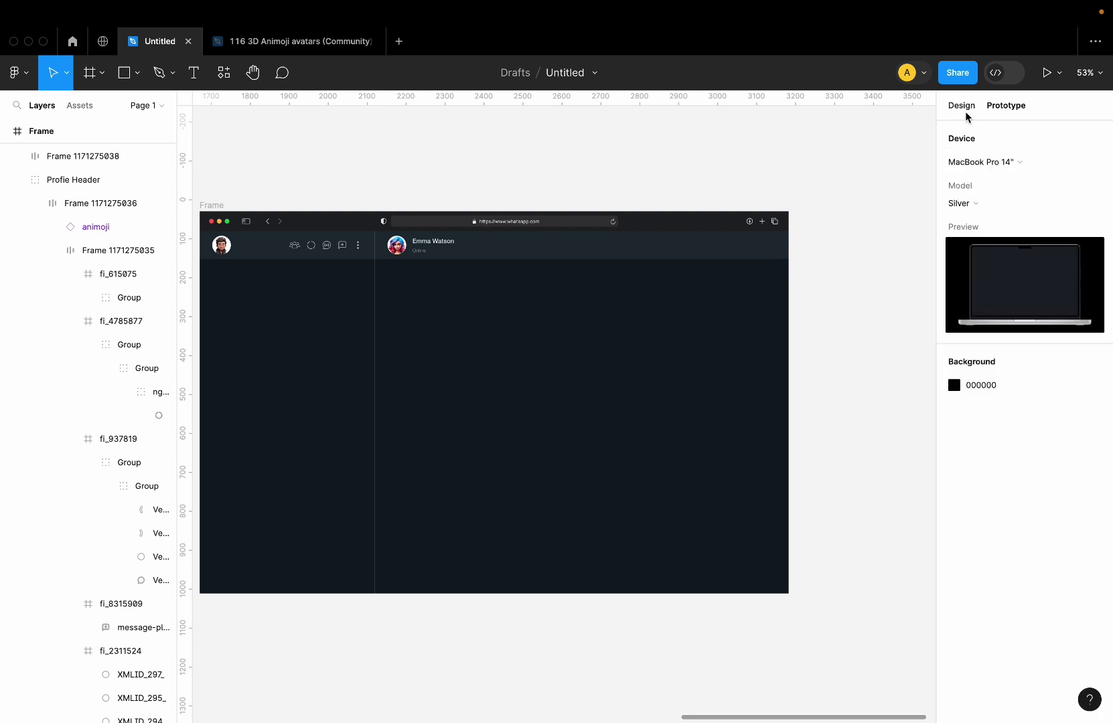
{"action": "left_click", "coordinate": [962, 105]}
{"action": "left_click", "coordinate": [548, 300]}
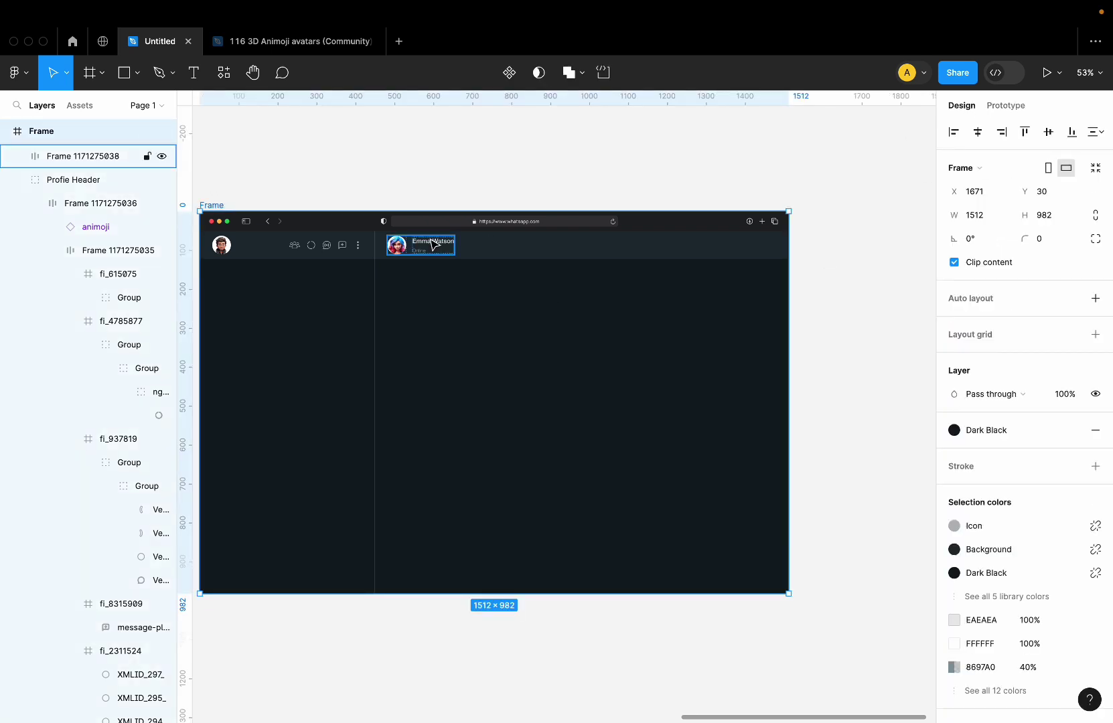
{"action": "scroll", "coordinate": [708, 233], "scroll_direction": "up", "scroll_amount": 5, "text": "ctrl"}
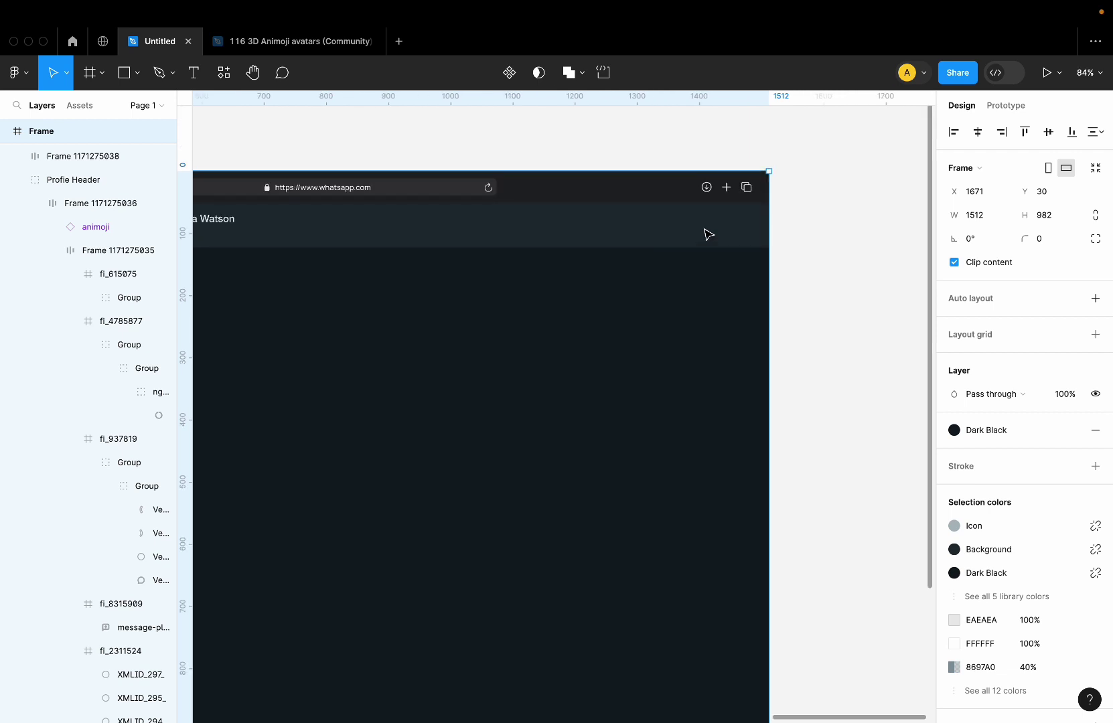
Copy a chevron-down SVG from Flaticon and place it 24×24 in Icon colour at the header's right end
{"action": "key", "text": "super+slash"}
{"action": "key", "text": "super+Tab"}
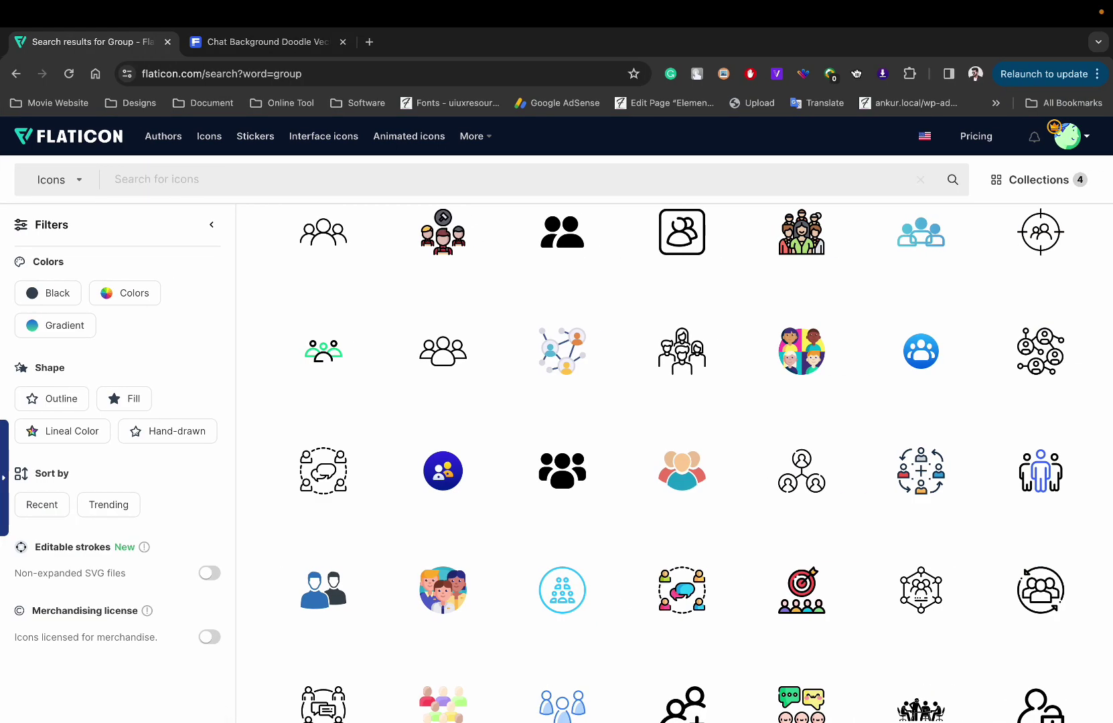
{"action": "type", "text": "arrow down"}
{"action": "key", "text": "Return"}
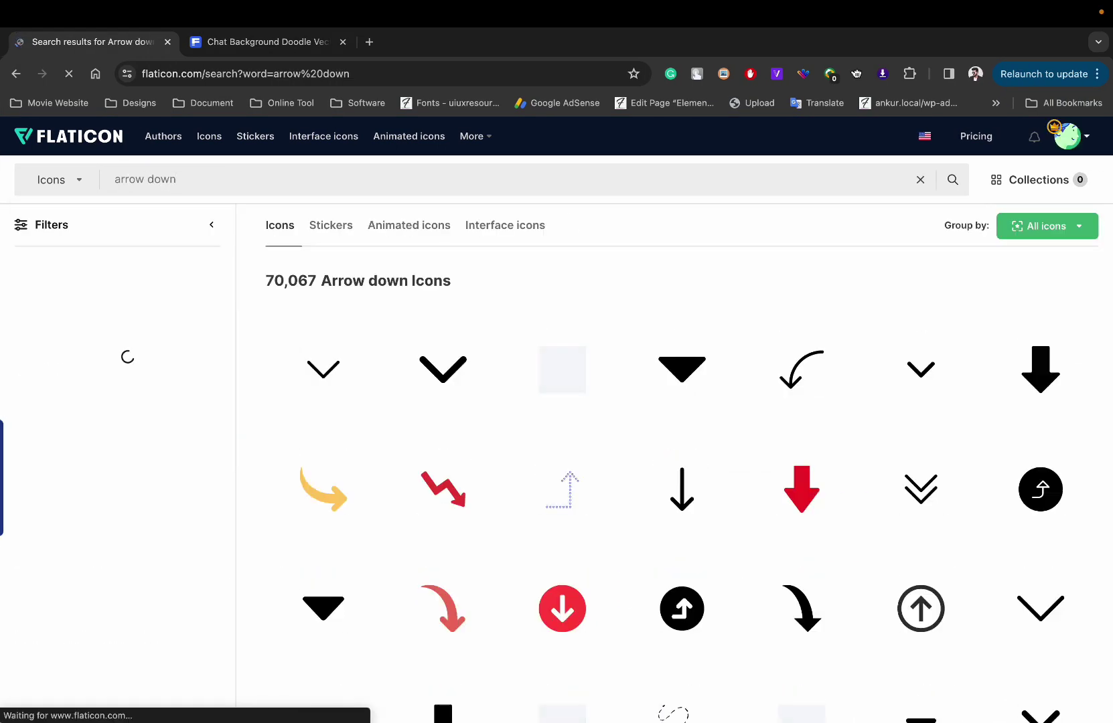
{"action": "left_click", "coordinate": [922, 375]}
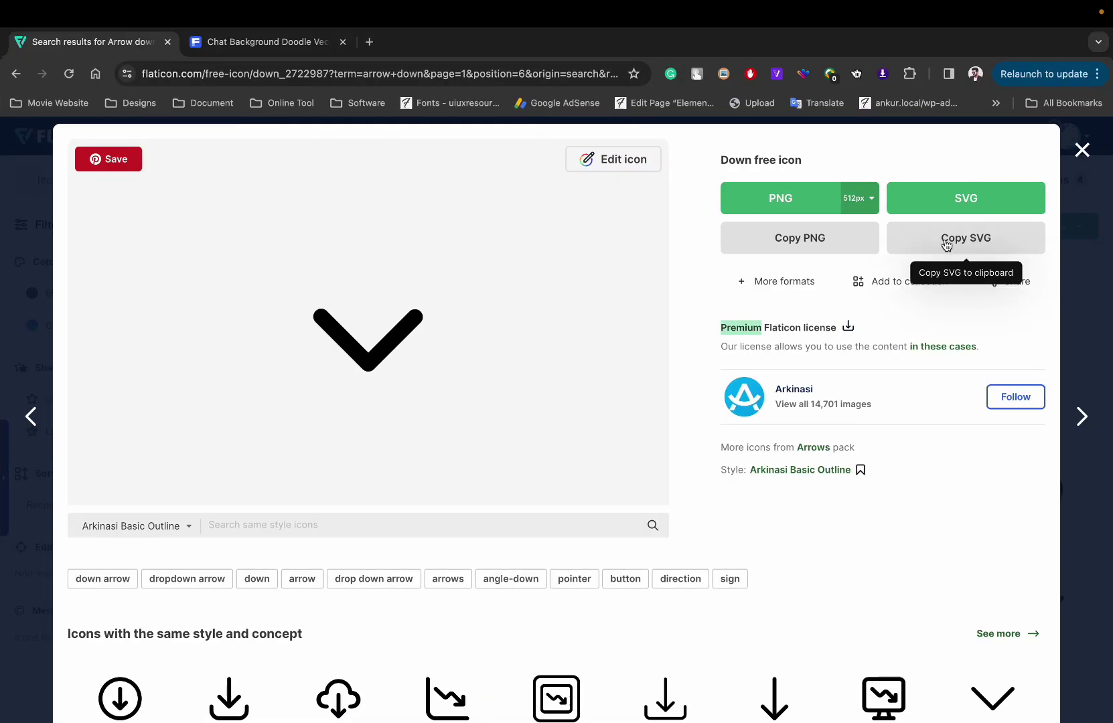
{"action": "left_click", "coordinate": [946, 241]}
{"action": "key", "text": "super+Tab"}
{"action": "key", "text": "super+v"}
{"action": "type", "text": "24"}
{"action": "key", "text": "Return"}
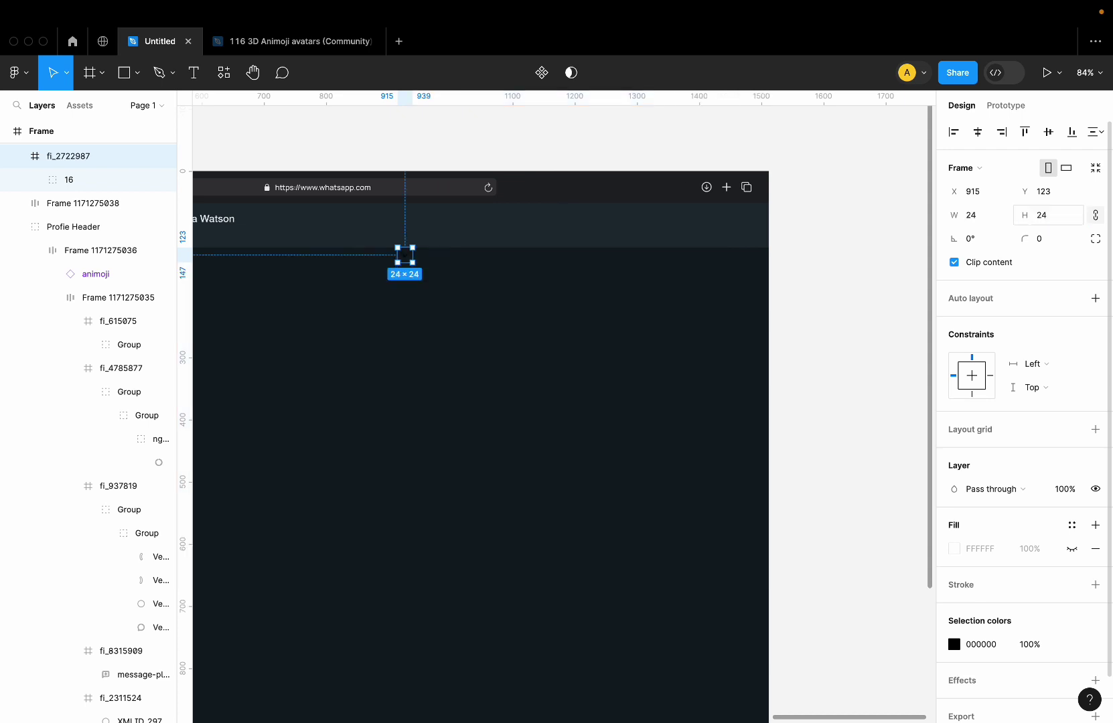
{"action": "left_click", "coordinate": [1075, 645]}
{"action": "left_click", "coordinate": [815, 669]}
{"action": "left_click_drag", "start_coordinate": [407, 260], "coordinate": [743, 232]}
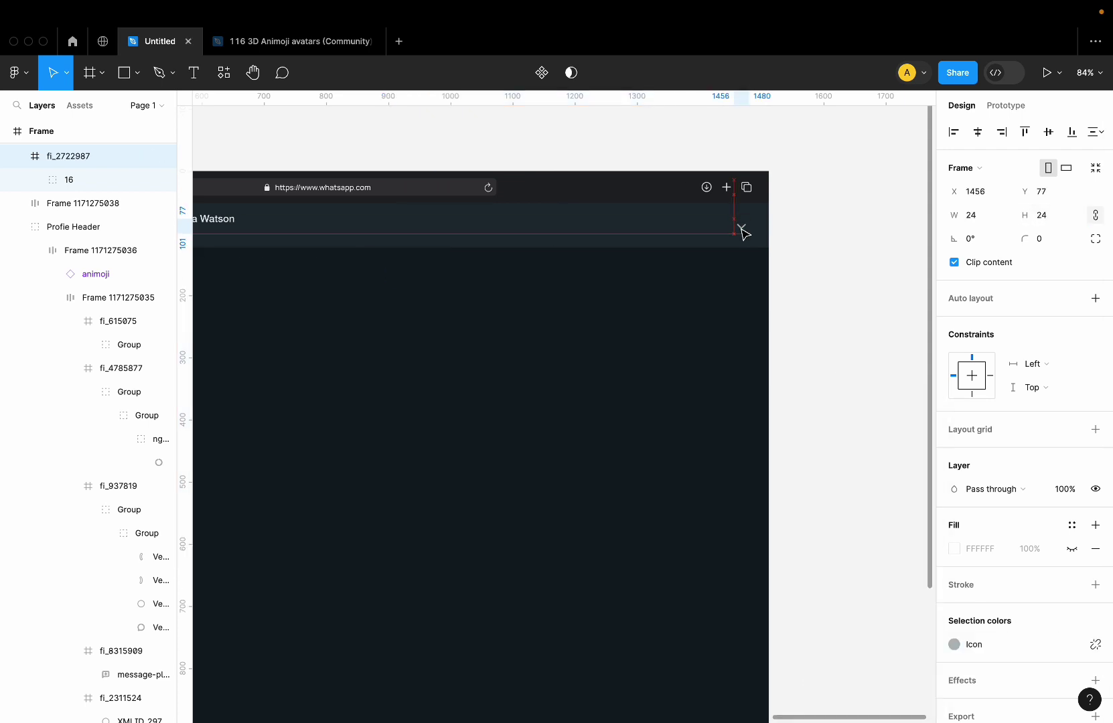
Search Flaticon for 'search' and copy the magnifier icon as SVG
{"action": "key", "text": "super+Tab"}
{"action": "key", "text": "super+a"}
{"action": "type", "text": "search"}
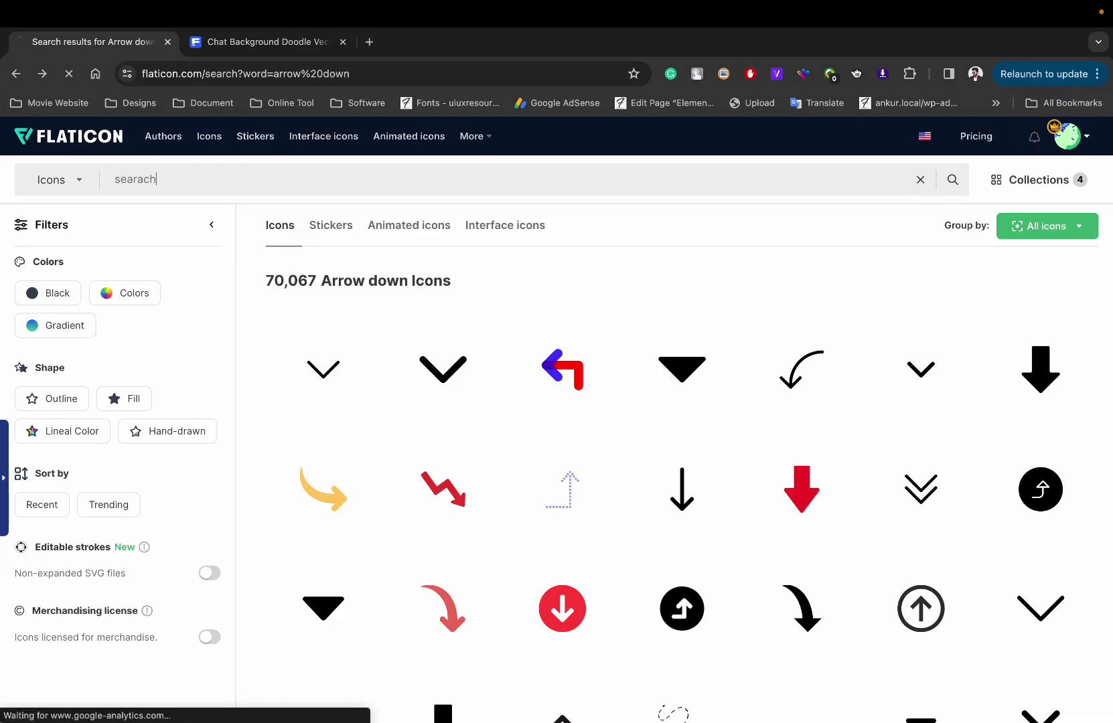
{"action": "key", "text": "Return"}
{"action": "left_click", "coordinate": [561, 375]}
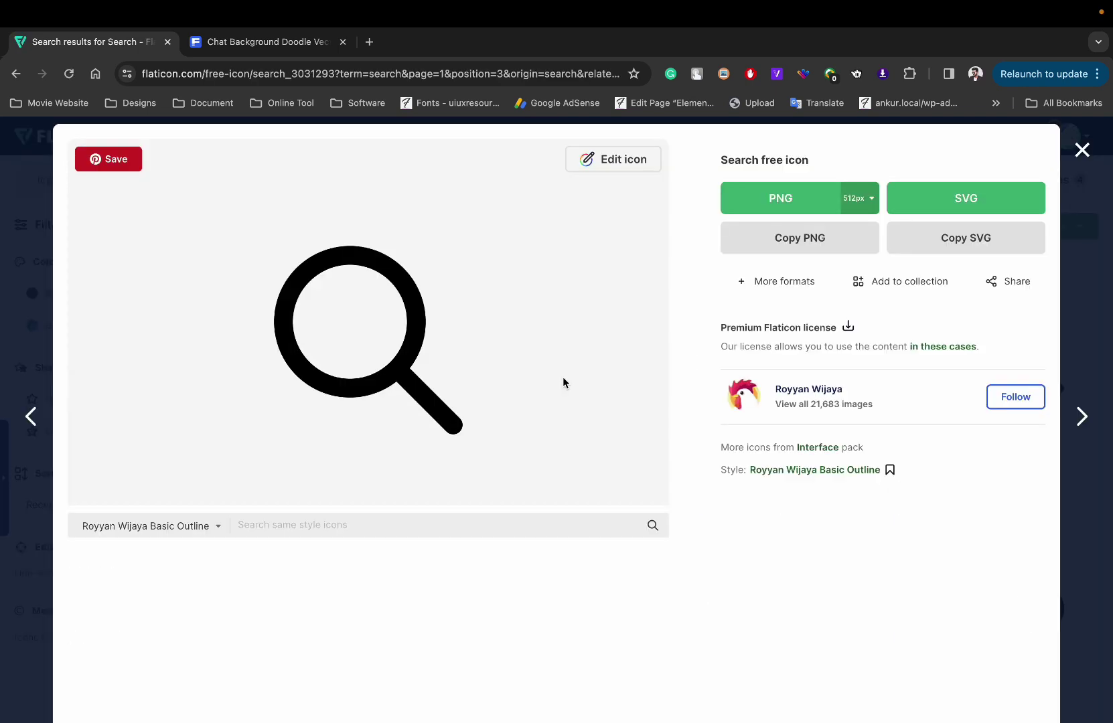
{"action": "left_click", "coordinate": [953, 243]}
Paste the magnifier at 24×24 in Icon colour, left of the arrow in the header
{"action": "key", "text": "super+Tab"}
{"action": "key", "text": "super+v"}
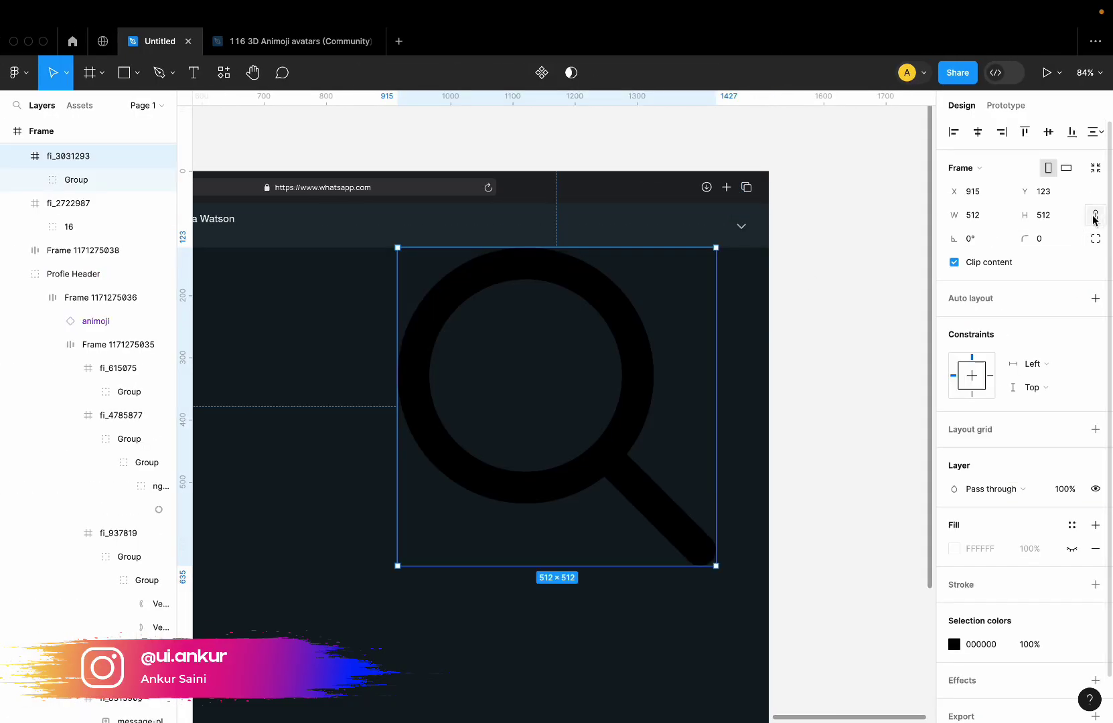
{"action": "left_click", "coordinate": [975, 215]}
{"action": "type", "text": "24"}
{"action": "key", "text": "Return"}
{"action": "left_click", "coordinate": [1072, 644]}
{"action": "left_click", "coordinate": [826, 670]}
{"action": "left_click_drag", "start_coordinate": [405, 260], "coordinate": [661, 231]}
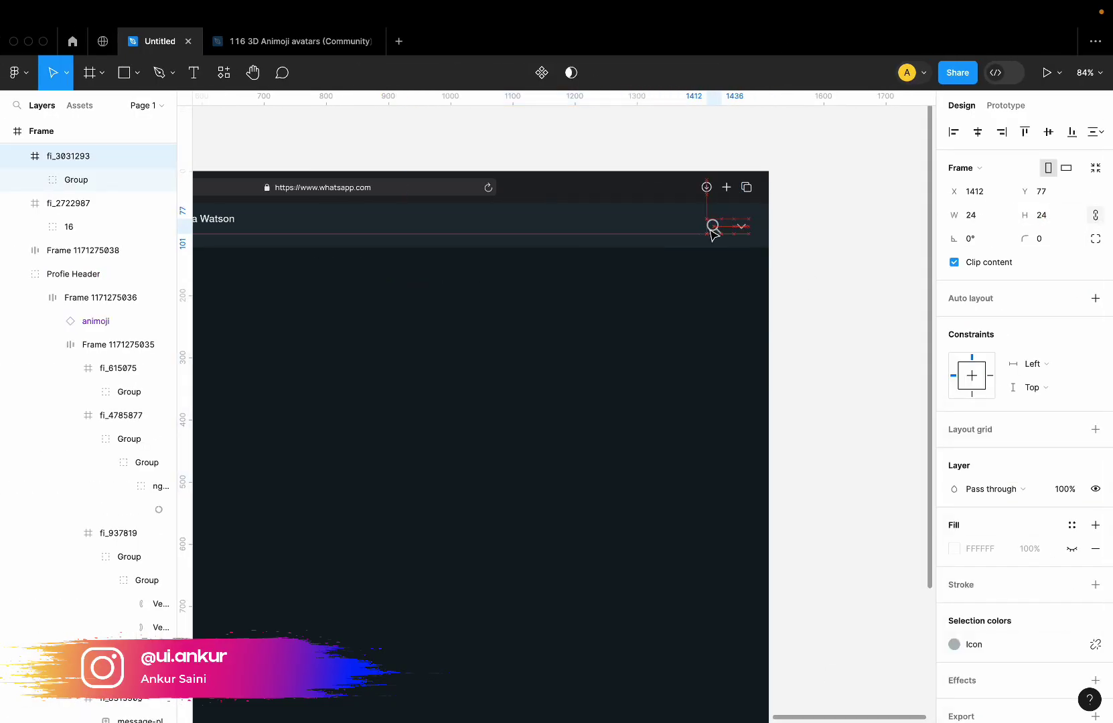
{"action": "scroll", "coordinate": [712, 228], "scroll_direction": "up", "scroll_amount": 5}
{"action": "key", "text": "super+Tab"}
{"action": "key", "text": "Escape"}
Copy a phone icon from Flaticon's 'call' results and place it 24×24 in Icon colour beside the magnifier
{"action": "type", "text": "call"}
{"action": "key", "text": "Return"}
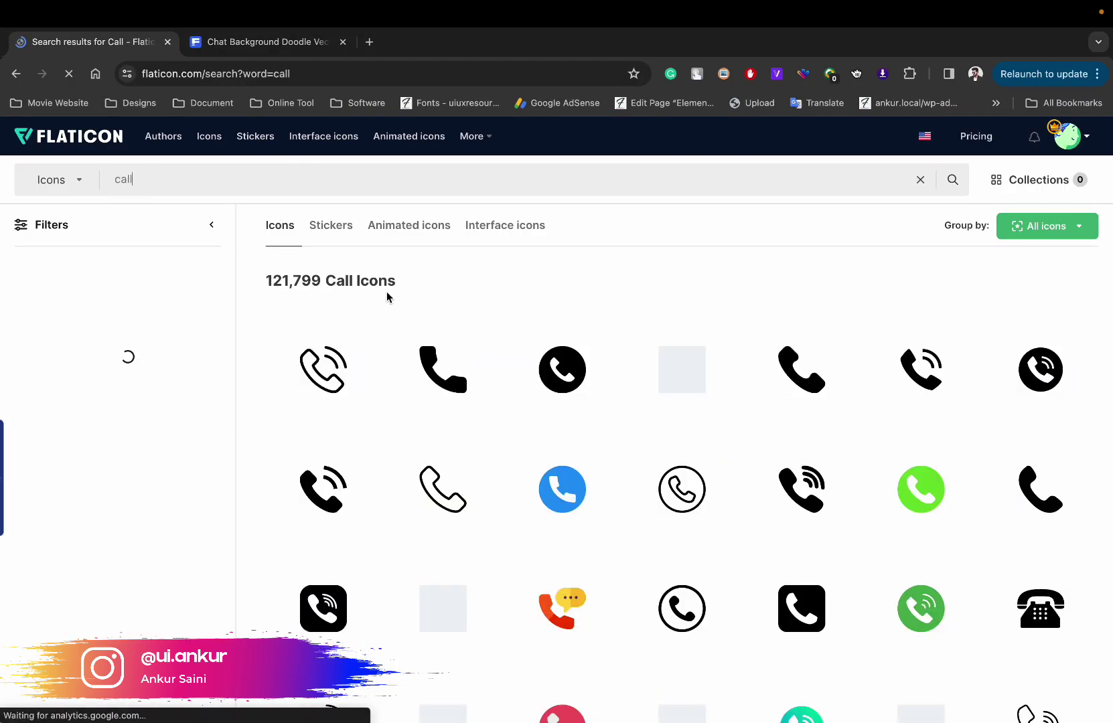
{"action": "left_click", "coordinate": [443, 489]}
{"action": "left_click", "coordinate": [944, 278]}
{"action": "key", "text": "super+Tab"}
{"action": "key", "text": "super+v"}
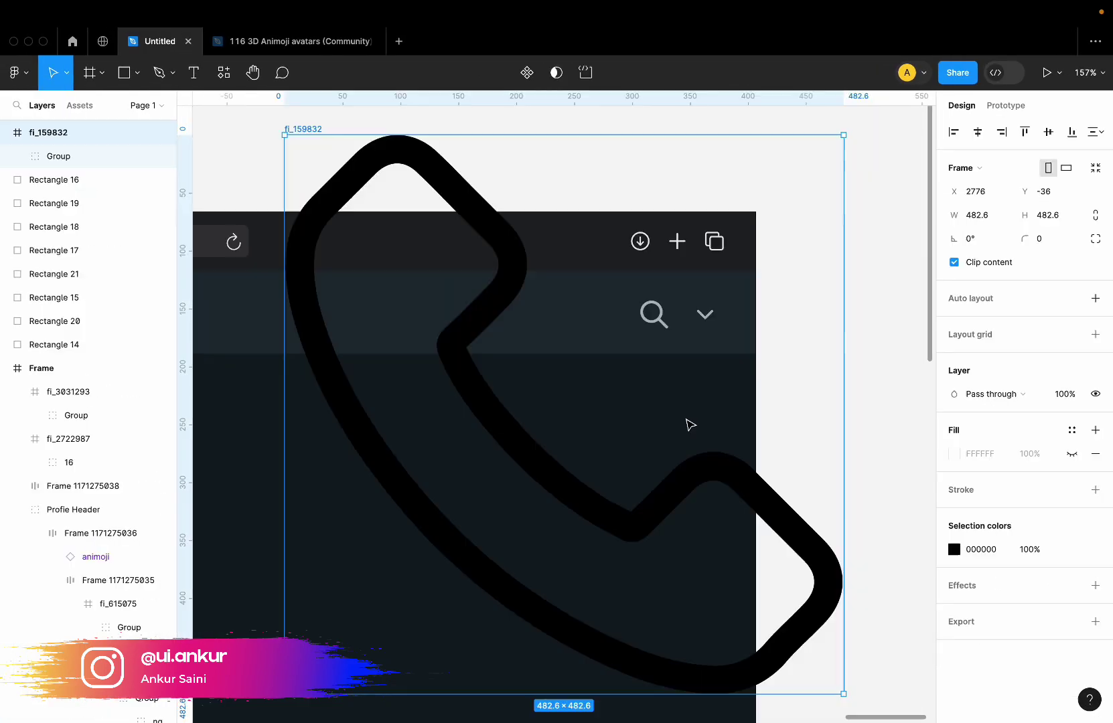
{"action": "left_click", "coordinate": [1048, 215]}
{"action": "type", "text": "24"}
{"action": "key", "text": "Return"}
{"action": "left_click", "coordinate": [1072, 550]}
{"action": "left_click", "coordinate": [804, 669]}
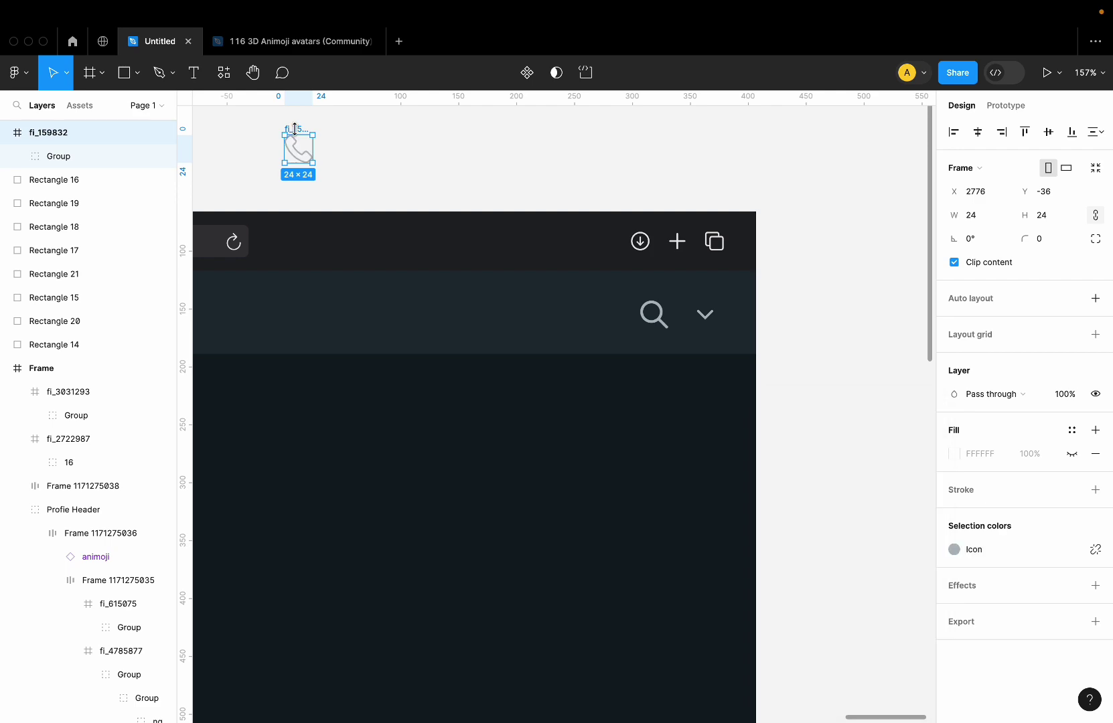
{"action": "left_click_drag", "start_coordinate": [295, 128], "coordinate": [594, 298]}
Find the outlined video-camera icon in Flaticon's call results and copy it as SVG
{"action": "key", "text": "super+Tab"}
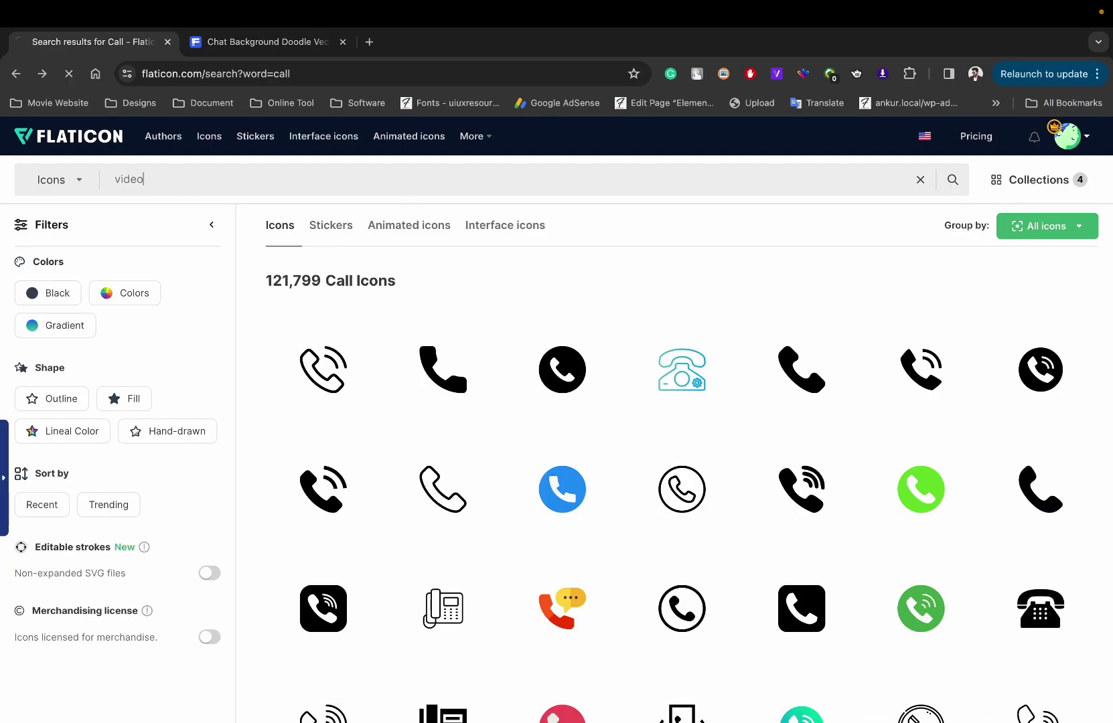
{"action": "scroll", "coordinate": [469, 413], "scroll_direction": "down", "scroll_amount": 2}
{"action": "scroll", "coordinate": [468, 413], "scroll_direction": "down", "scroll_amount": 5}
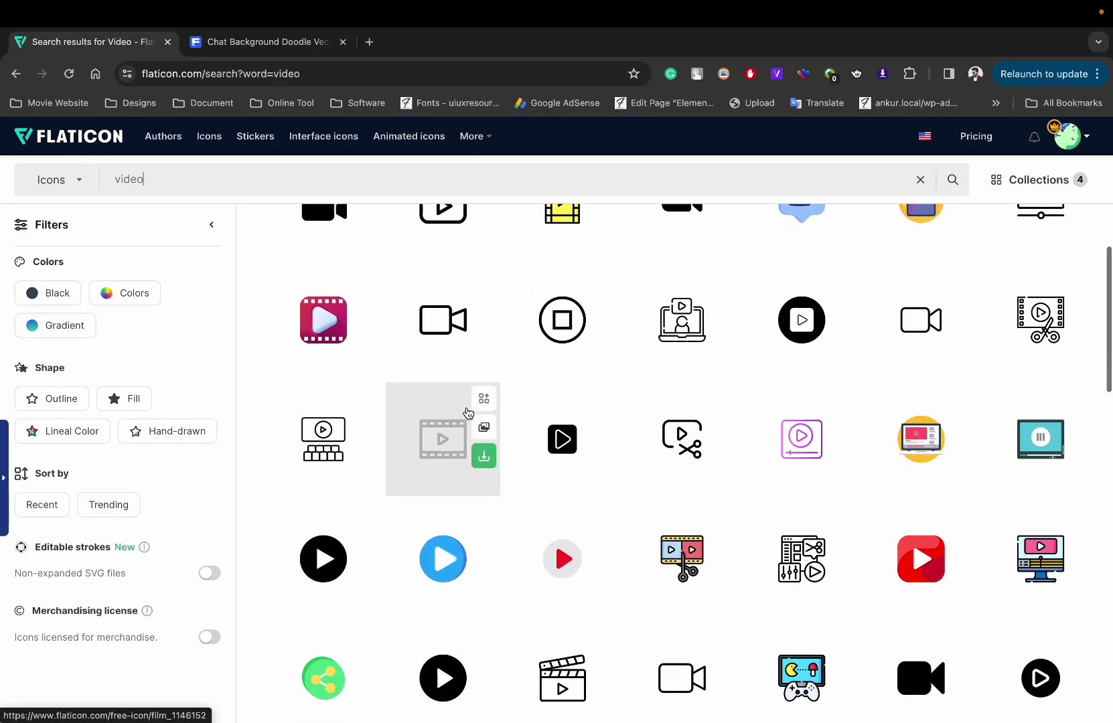
{"action": "scroll", "coordinate": [468, 413], "scroll_direction": "down", "scroll_amount": 5}
{"action": "scroll", "coordinate": [468, 413], "scroll_direction": "down", "scroll_amount": 5}
{"action": "scroll", "coordinate": [468, 414], "scroll_direction": "up", "scroll_amount": 15}
{"action": "left_click", "coordinate": [273, 179]}
{"action": "type", "text": "call"}
{"action": "key", "text": "Return"}
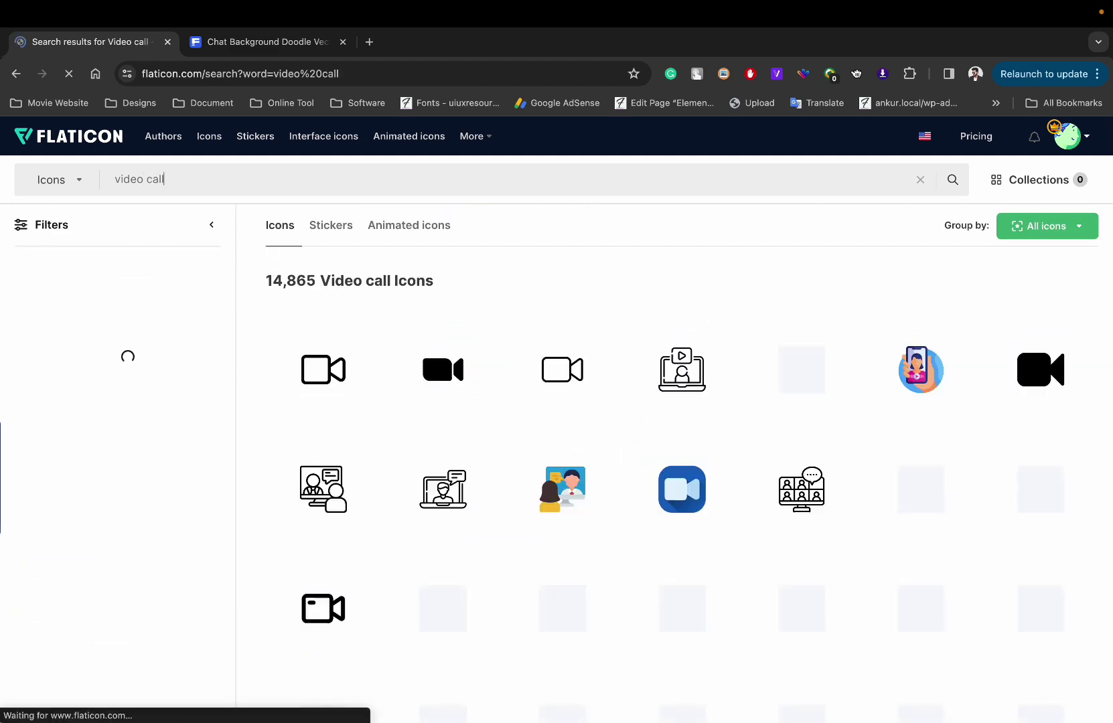
{"action": "left_click", "coordinate": [318, 373]}
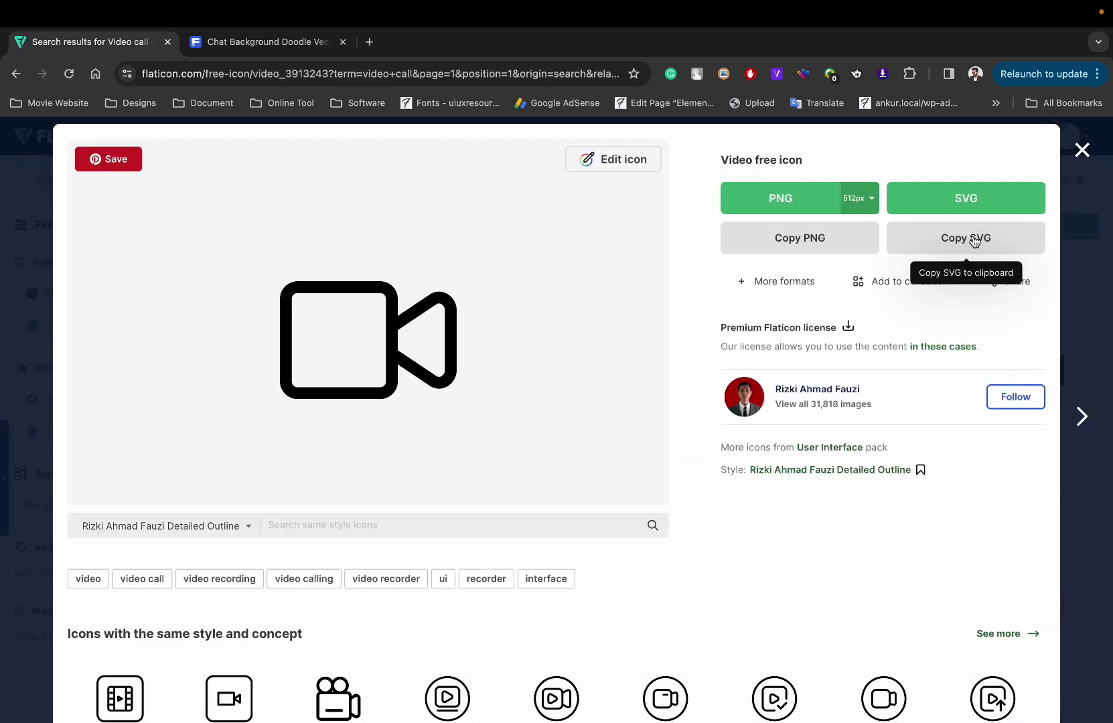
{"action": "left_click", "coordinate": [975, 242]}
Paste the video-camera icon at 24×24 beside the phone icon
{"action": "key", "text": "super+Tab"}
{"action": "key", "text": "super+v"}
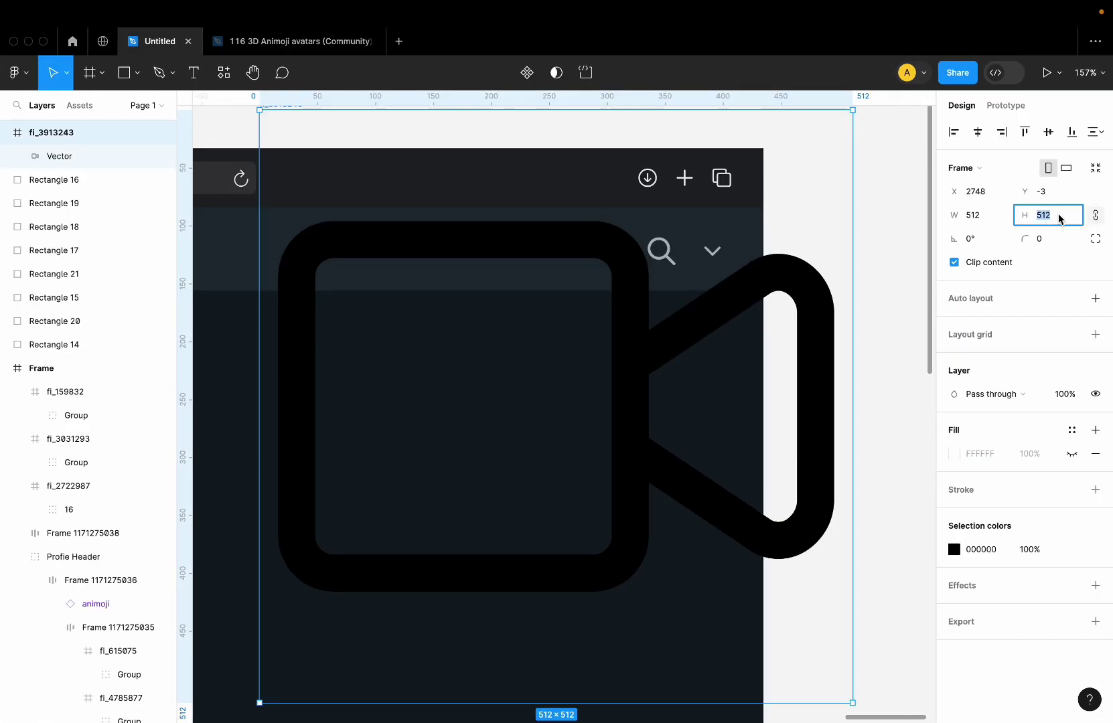
{"action": "type", "text": "24"}
{"action": "key", "text": "Return"}
{"action": "left_click_drag", "start_coordinate": [272, 123], "coordinate": [529, 250]}
Give the magnifier shape a stroke in the Background colour style and adjust its weight
{"action": "scroll", "coordinate": [543, 249], "scroll_direction": "up", "scroll_amount": 3}
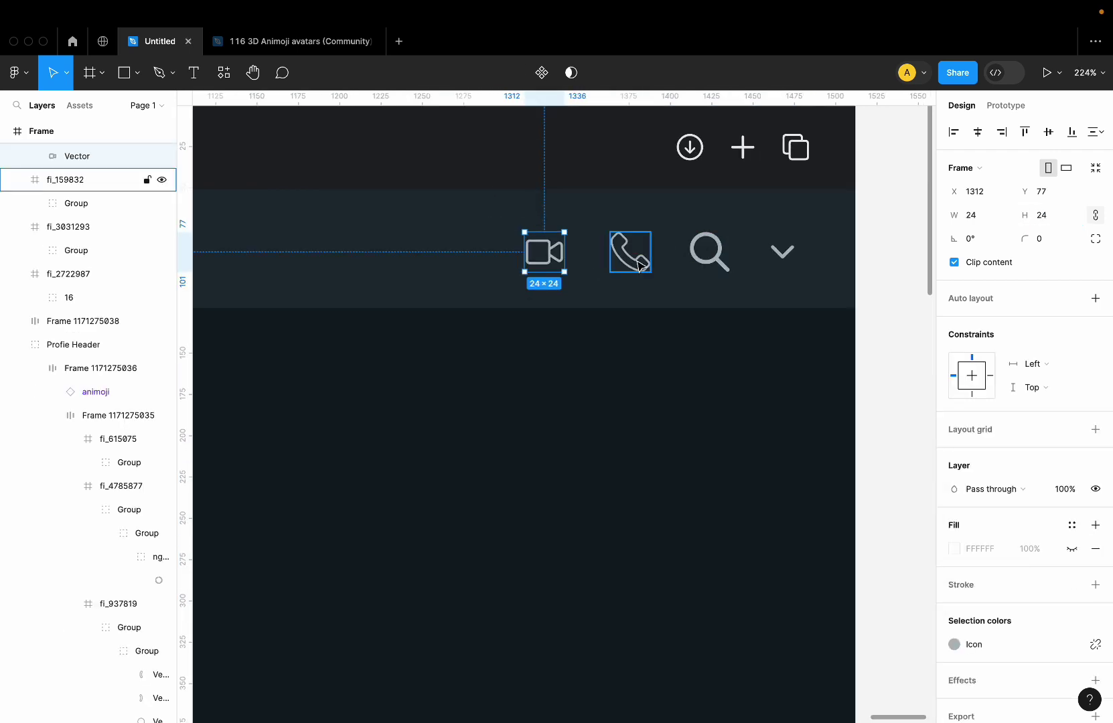
{"action": "scroll", "coordinate": [640, 266], "scroll_direction": "right", "scroll_amount": 2}
{"action": "double_click", "coordinate": [642, 270]}
{"action": "left_click", "coordinate": [1096, 442]}
{"action": "left_click", "coordinate": [1072, 442]}
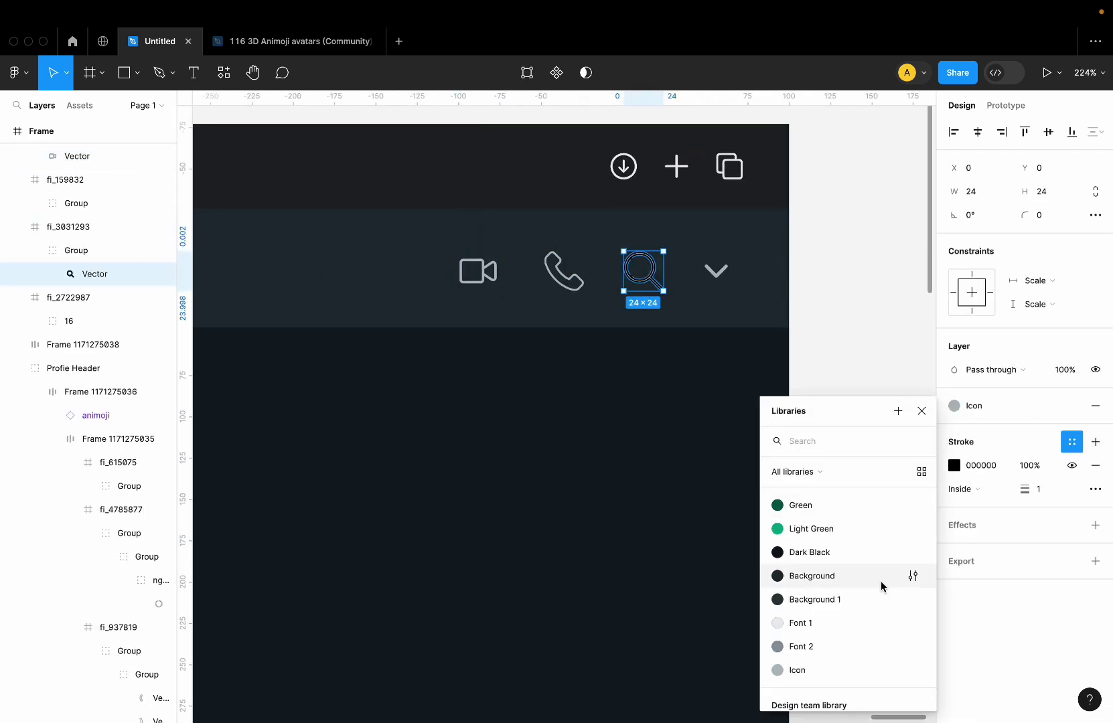
{"action": "left_click", "coordinate": [814, 576]}
{"action": "left_click", "coordinate": [1041, 467]}
{"action": "type", "text": "0.3"}
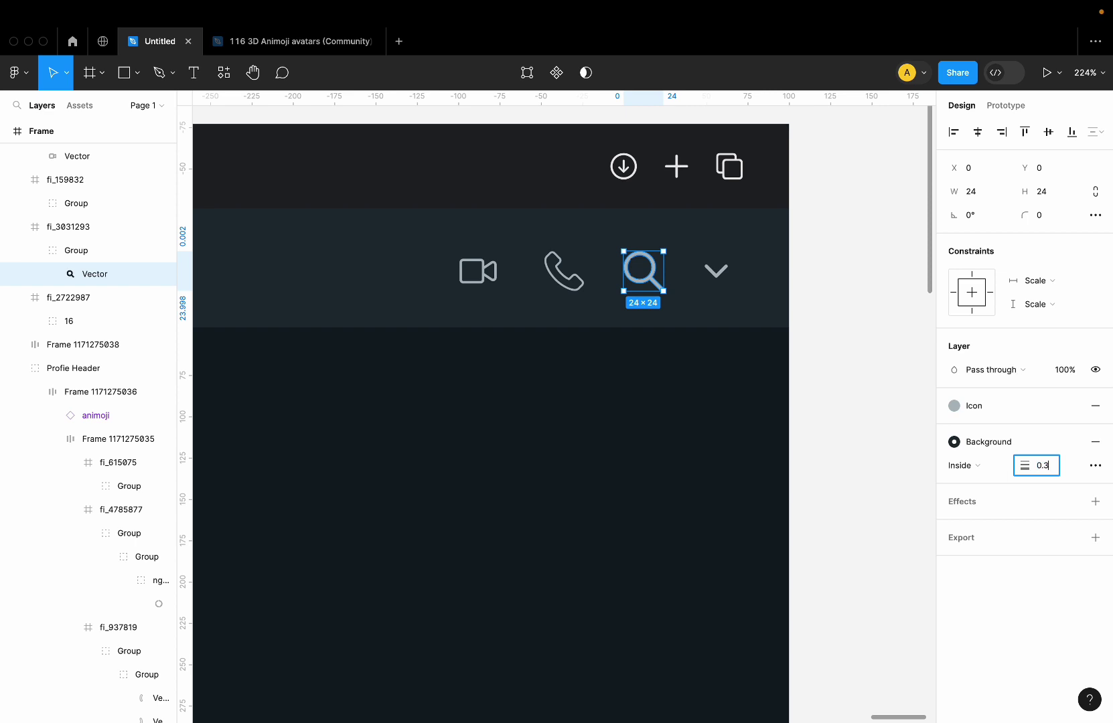
Wrap the video, phone, search and chevron icons in an auto-layout row spaced 26 apart
{"action": "left_click", "coordinate": [791, 599]}
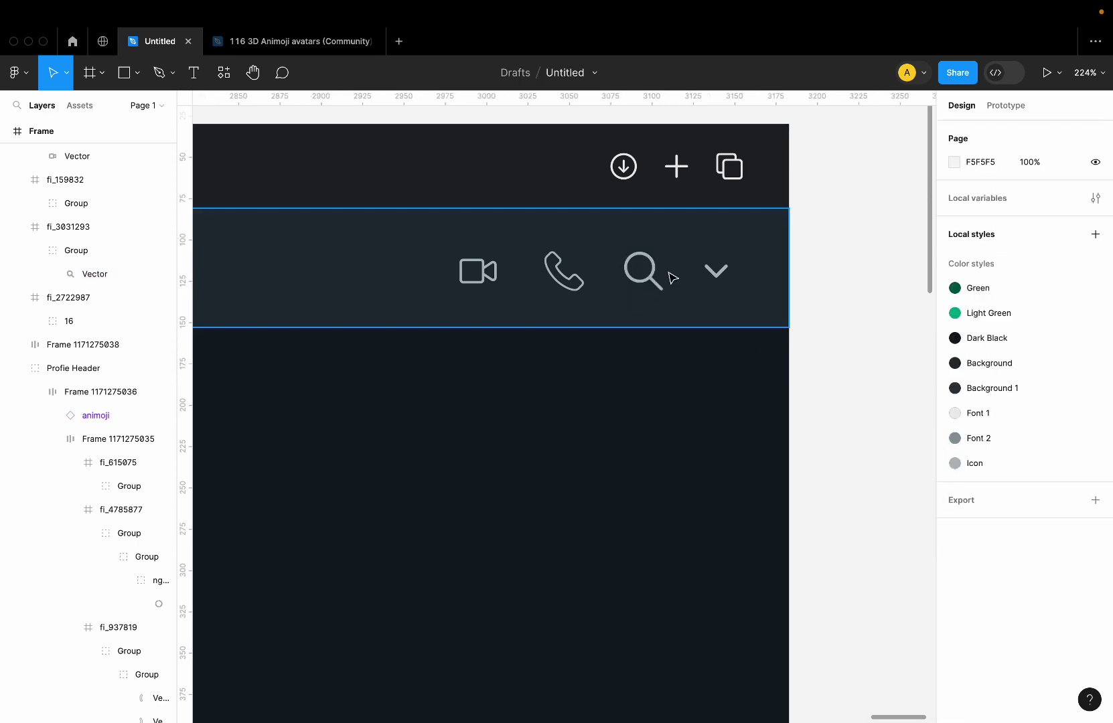
{"action": "scroll", "coordinate": [671, 276], "scroll_direction": "down", "scroll_amount": 2}
{"action": "left_click", "coordinate": [522, 271], "text": "shift"}
{"action": "left_click", "coordinate": [648, 271], "text": "shift"}
{"action": "left_click", "coordinate": [704, 270], "text": "shift"}
{"action": "key", "text": "shift+a"}
{"action": "type", "text": "1"}
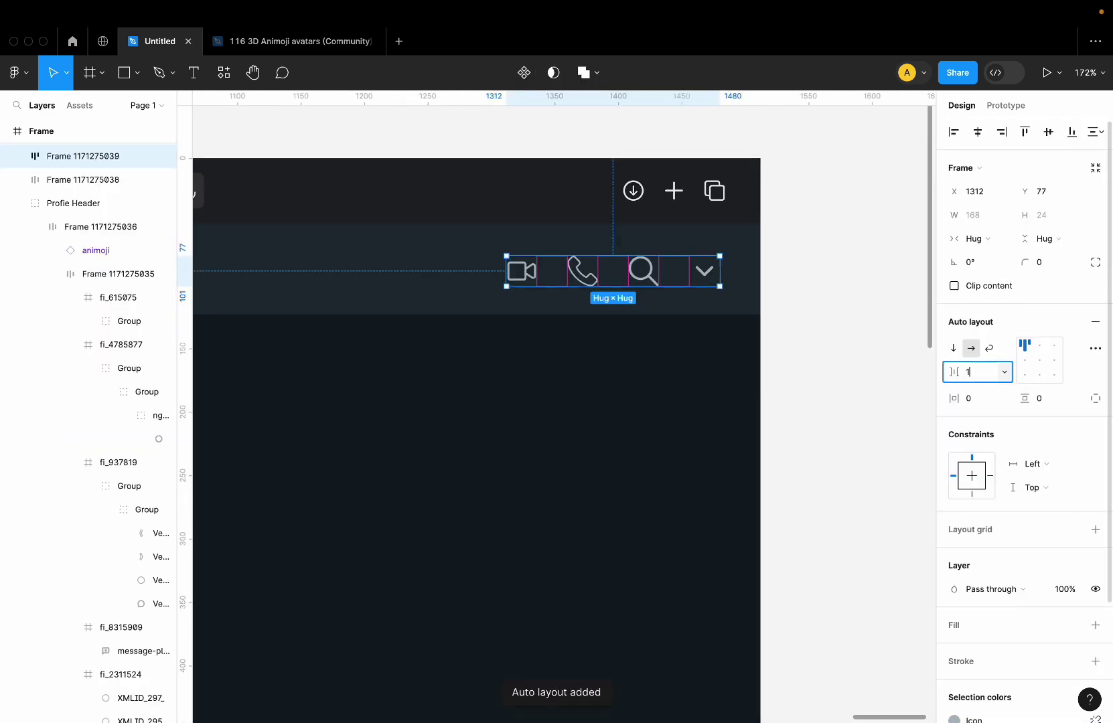
{"action": "type", "text": "6"}
{"action": "key", "text": "Return"}
{"action": "scroll", "coordinate": [748, 309], "scroll_direction": "down", "scroll_amount": 5}
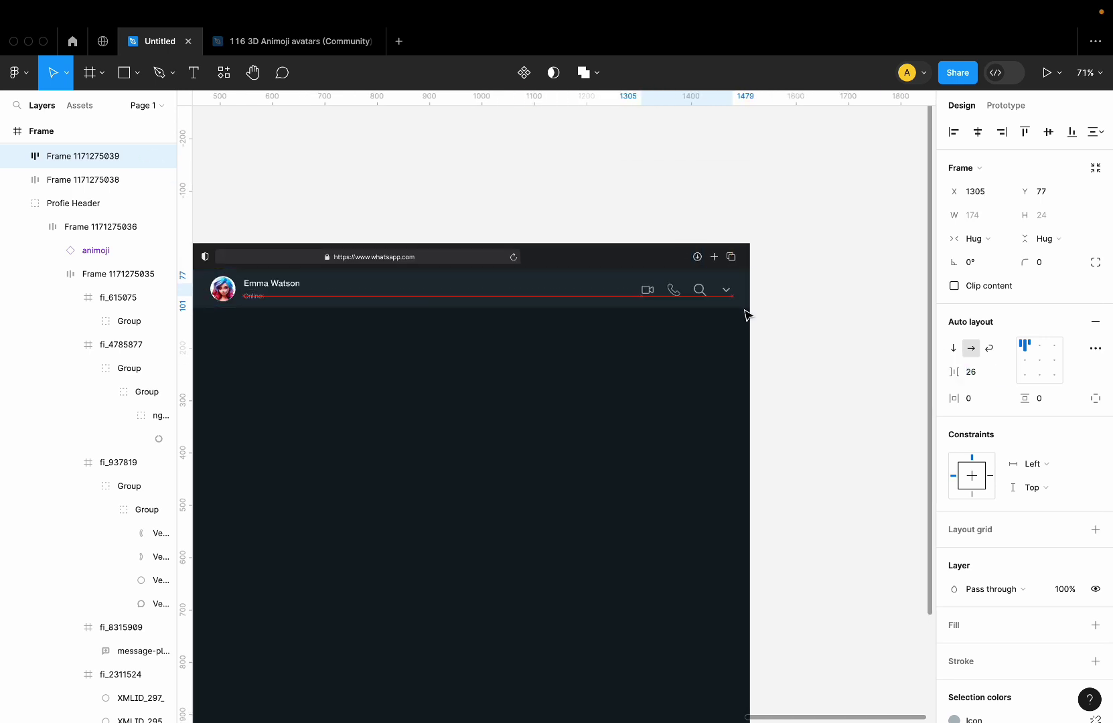
Fit the whole mockup frame in view and open a prototype preview
{"action": "left_click", "coordinate": [754, 313]}
{"action": "key", "text": "shift+1"}
{"action": "left_click", "coordinate": [225, 181]}
{"action": "key", "text": "ctrl+alt+Return"}
{"action": "left_click", "coordinate": [168, 42]}
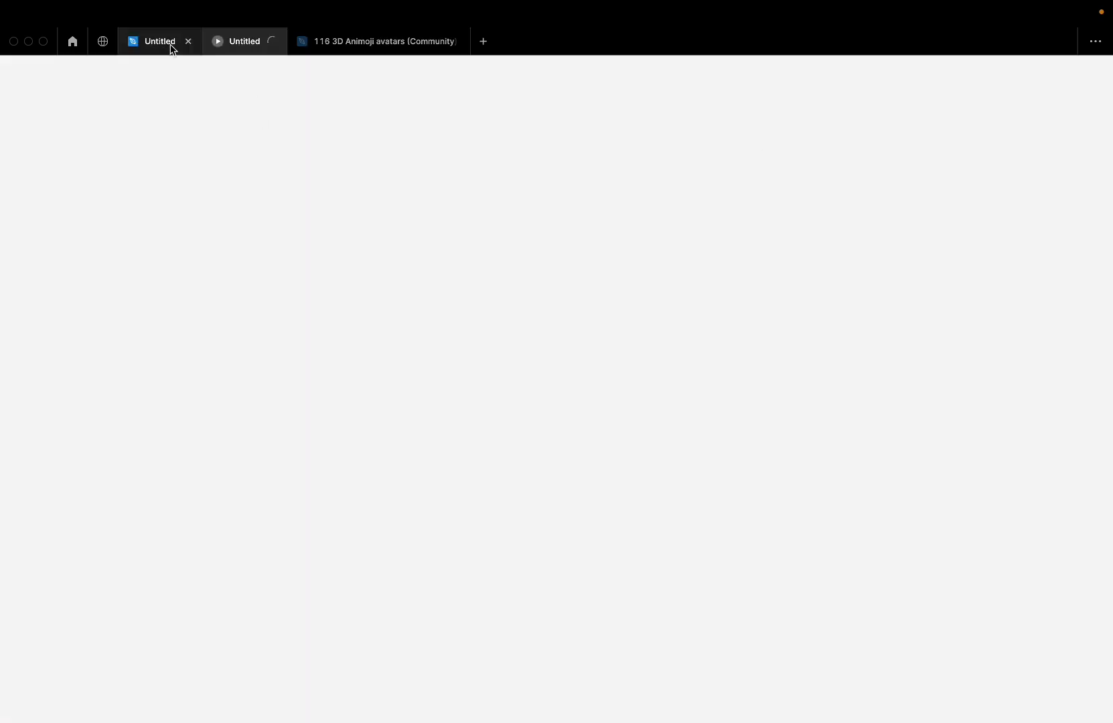
{"action": "scroll", "coordinate": [318, 276], "scroll_direction": "up", "scroll_amount": 3}
{"action": "key", "text": "Escape"}
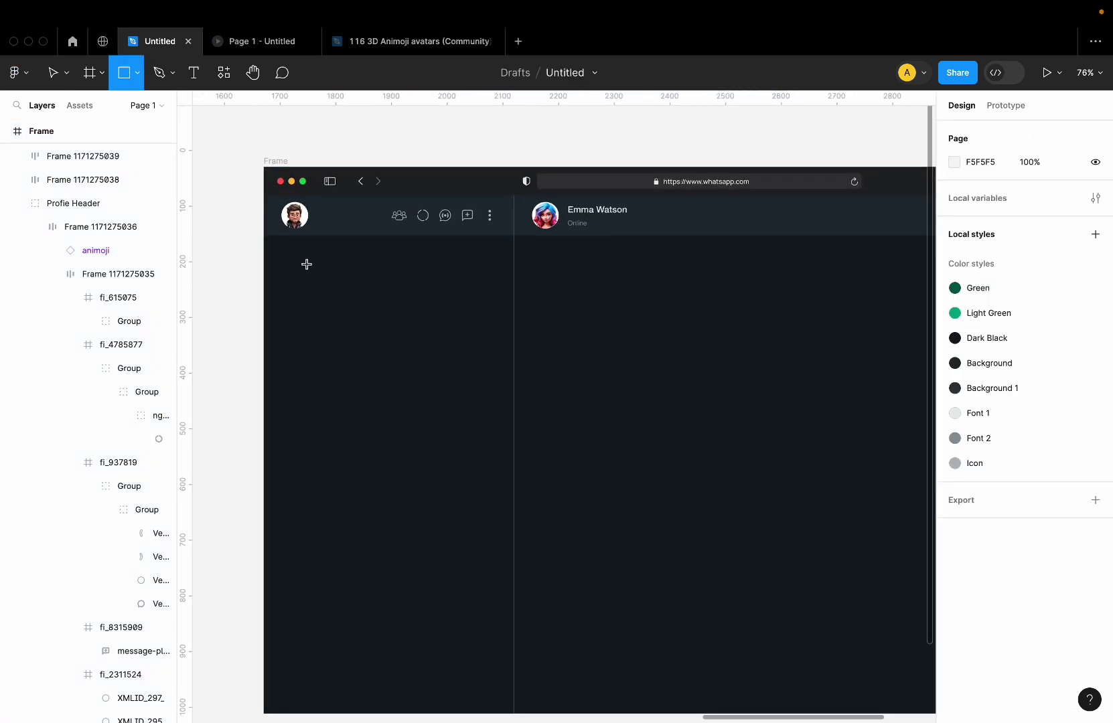
Draw the search bar rectangle below the left header with corner radius 8
{"action": "left_click_drag", "start_coordinate": [271, 244], "coordinate": [497, 269]}
{"action": "type", "text": "10"}
{"action": "key", "text": "Return"}
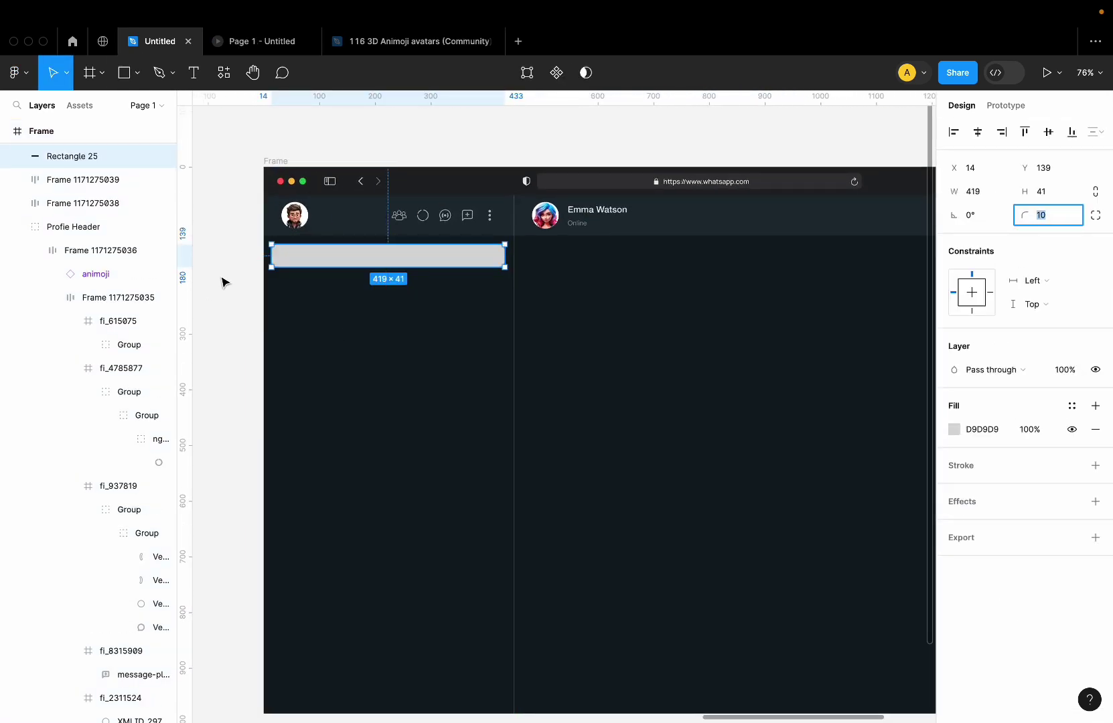
{"action": "left_click", "coordinate": [224, 282]}
{"action": "left_click", "coordinate": [337, 262]}
{"action": "left_click", "coordinate": [1042, 215]}
{"action": "type", "text": "8"}
{"action": "left_click", "coordinate": [1096, 215]}
{"action": "key", "text": "Escape"}
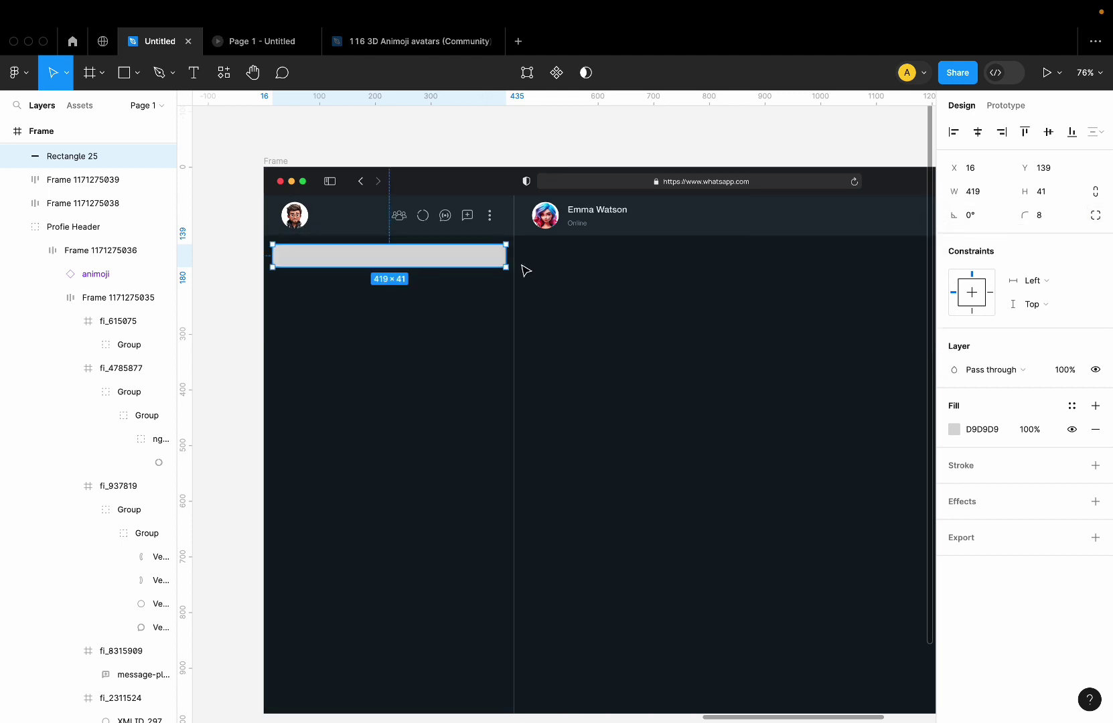
Fill the search bar with the Background 1 colour style
{"action": "left_click", "coordinate": [1071, 406]}
{"action": "left_click", "coordinate": [834, 596]}
{"action": "left_click", "coordinate": [410, 133]}
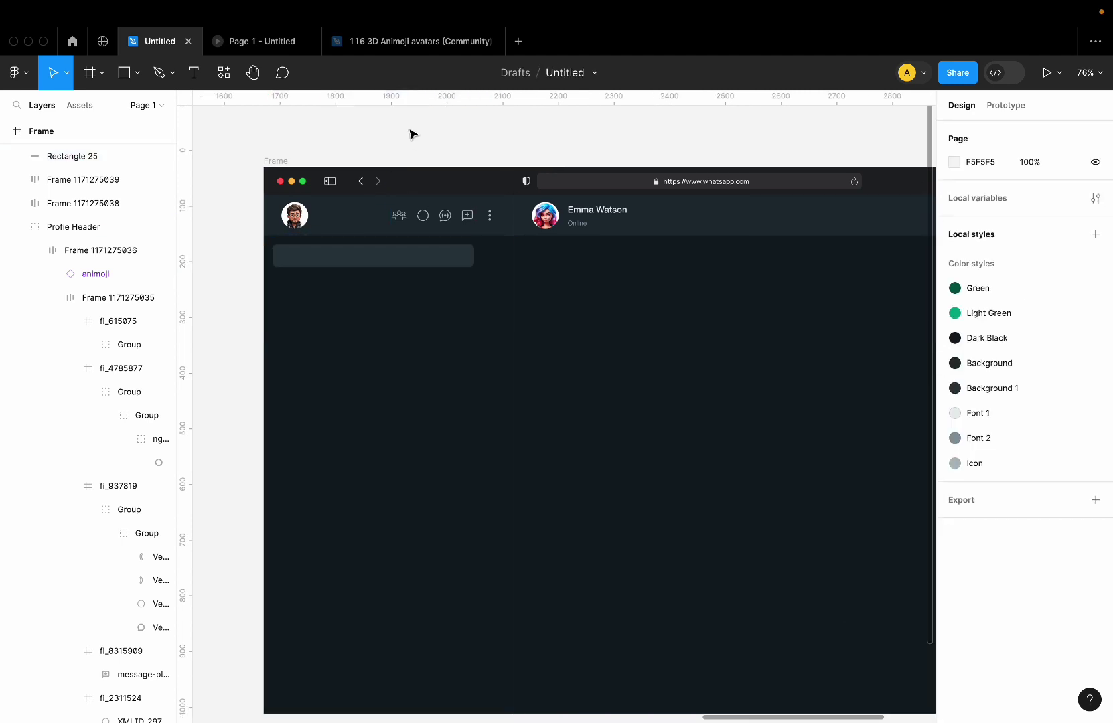
{"action": "left_click", "coordinate": [418, 252]}
{"action": "left_click", "coordinate": [1072, 405]}
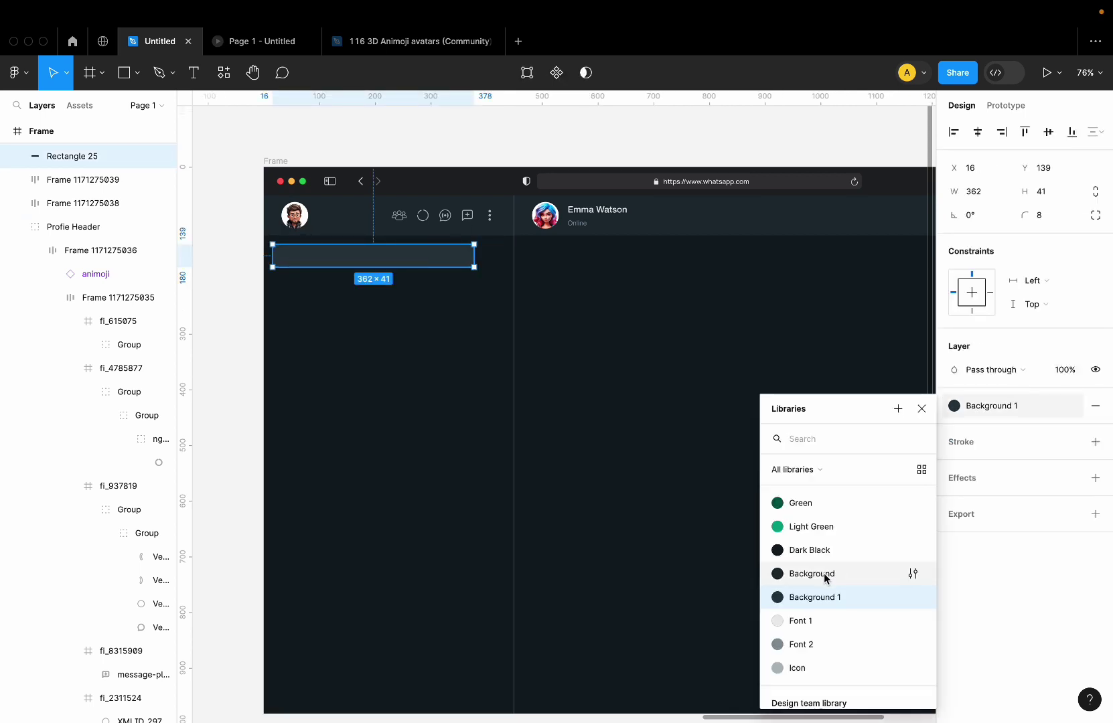
{"action": "left_click", "coordinate": [829, 574]}
{"action": "left_click", "coordinate": [436, 153]}
{"action": "left_click", "coordinate": [286, 256]}
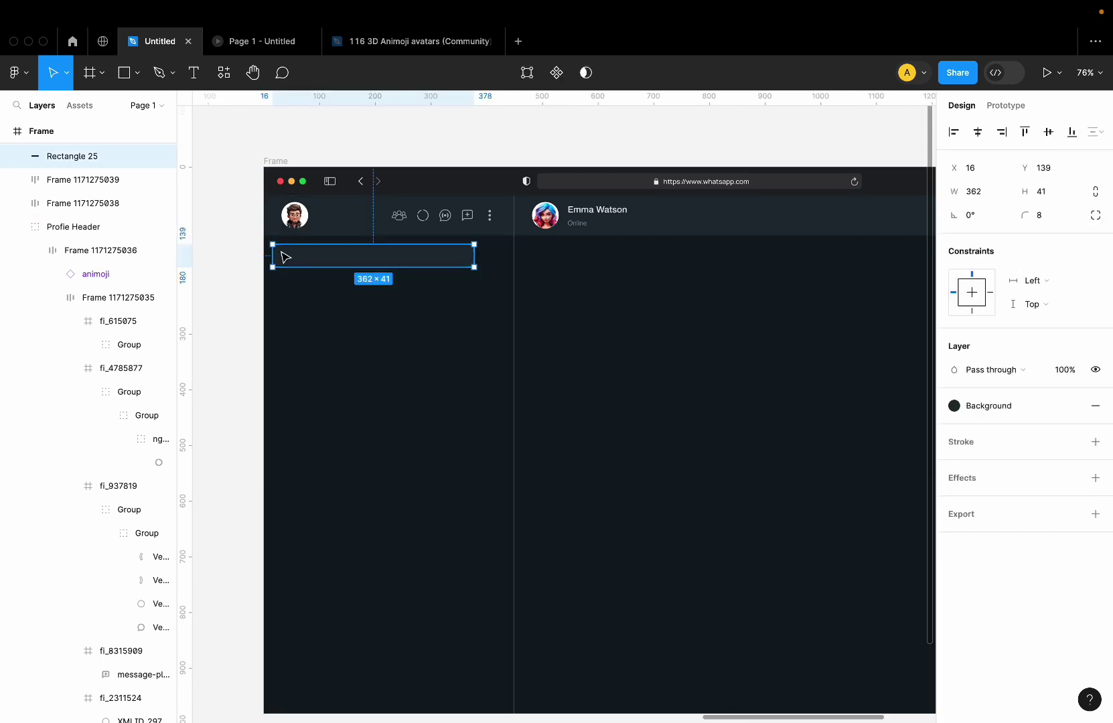
{"action": "left_click", "coordinate": [989, 410]}
{"action": "left_click", "coordinate": [245, 256]}
{"action": "key", "text": "ctrl+z"}
Put a copy of the header's magnifier icon on the bar and set its height to 44
{"action": "scroll", "coordinate": [781, 249], "scroll_direction": "right", "scroll_amount": 5}
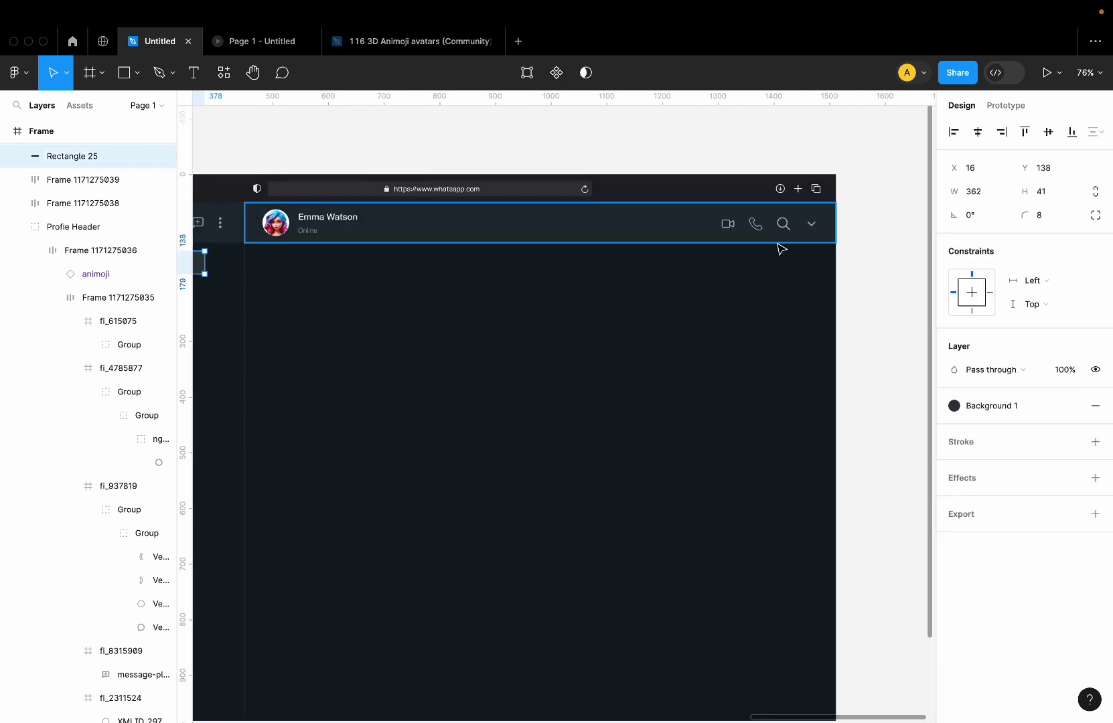
{"action": "left_click", "coordinate": [785, 229]}
{"action": "scroll", "coordinate": [546, 275], "scroll_direction": "up", "scroll_amount": 5}
{"action": "left_click", "coordinate": [546, 275]}
{"action": "key", "text": "ctrl+z"}
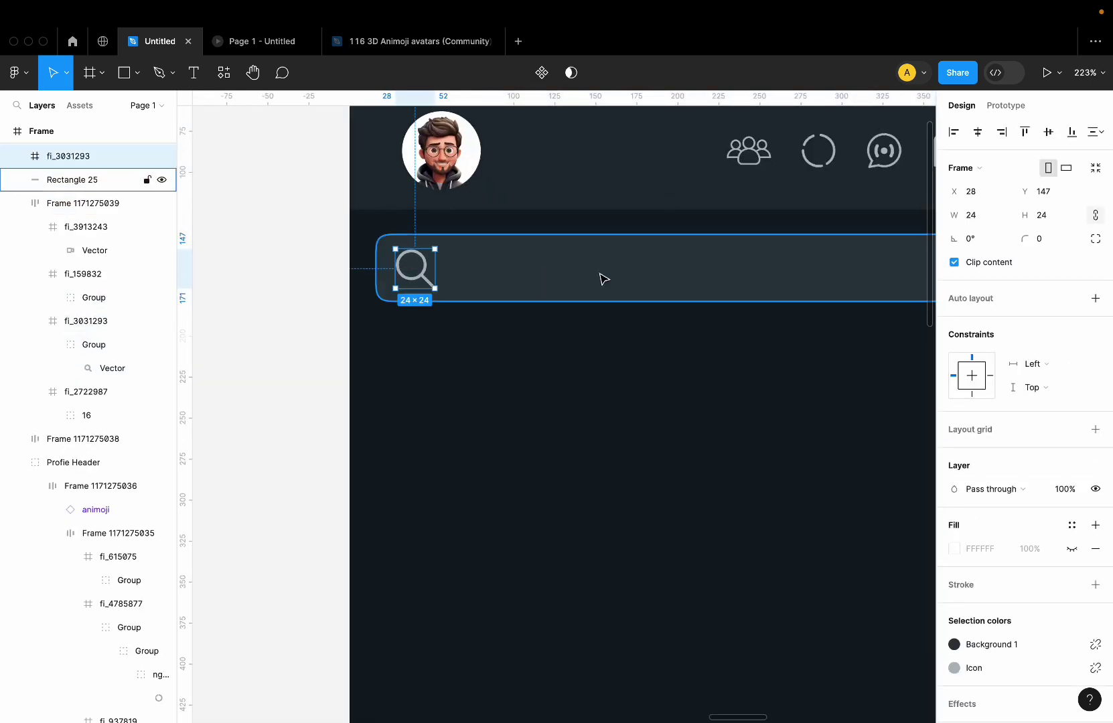
{"action": "key", "text": "ctrl+z"}
{"action": "type", "text": "44"}
{"action": "key", "text": "Return"}
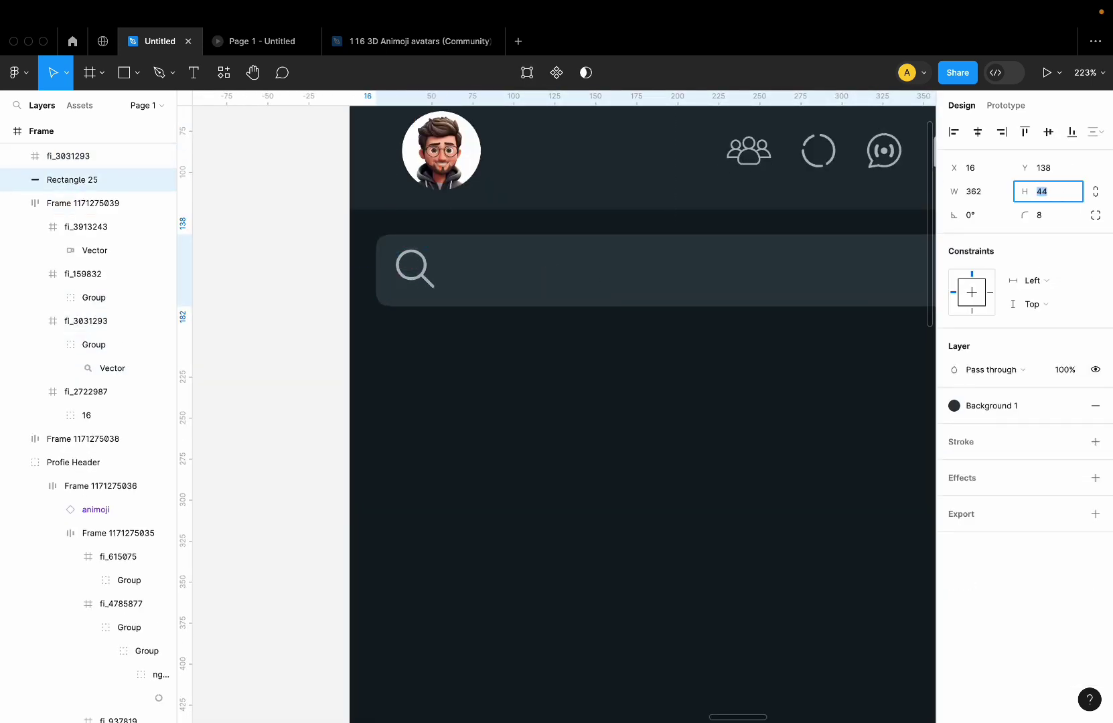
Add 'Search or start new chat' placeholder text in Font 2, size 13, beside the magnifier
{"action": "scroll", "coordinate": [302, 290], "scroll_direction": "left", "scroll_amount": 4}
{"action": "left_click", "coordinate": [301, 289]}
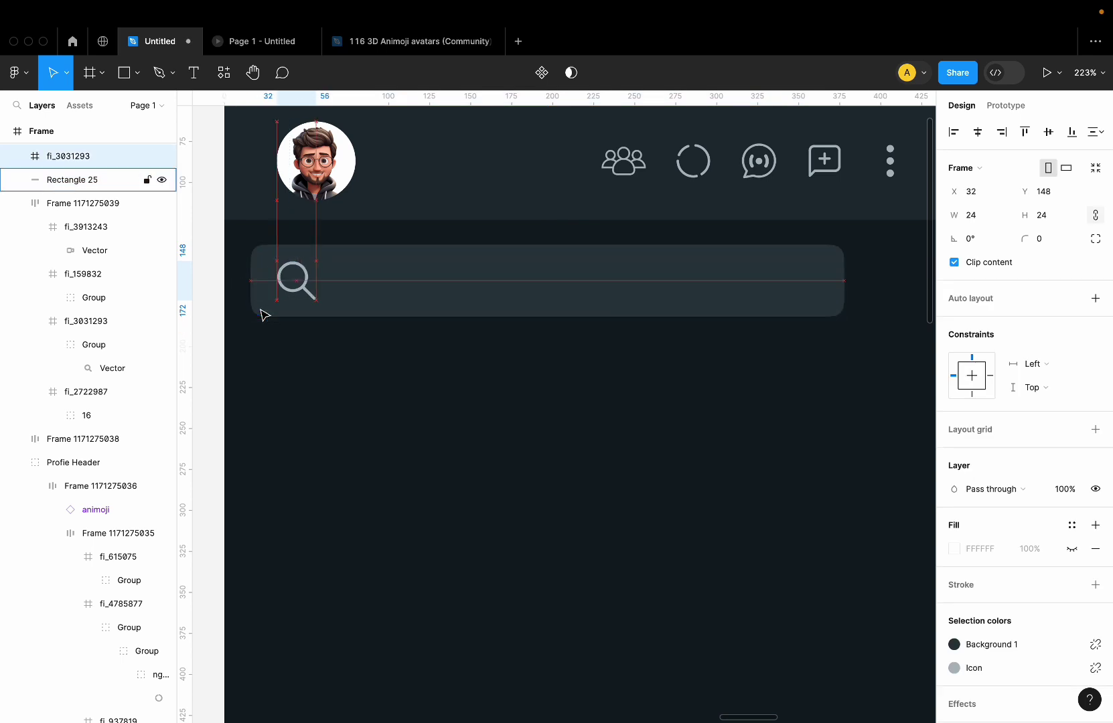
{"action": "key", "text": "t"}
{"action": "left_click", "coordinate": [365, 286]}
{"action": "type", "text": "Search or start new cah"}
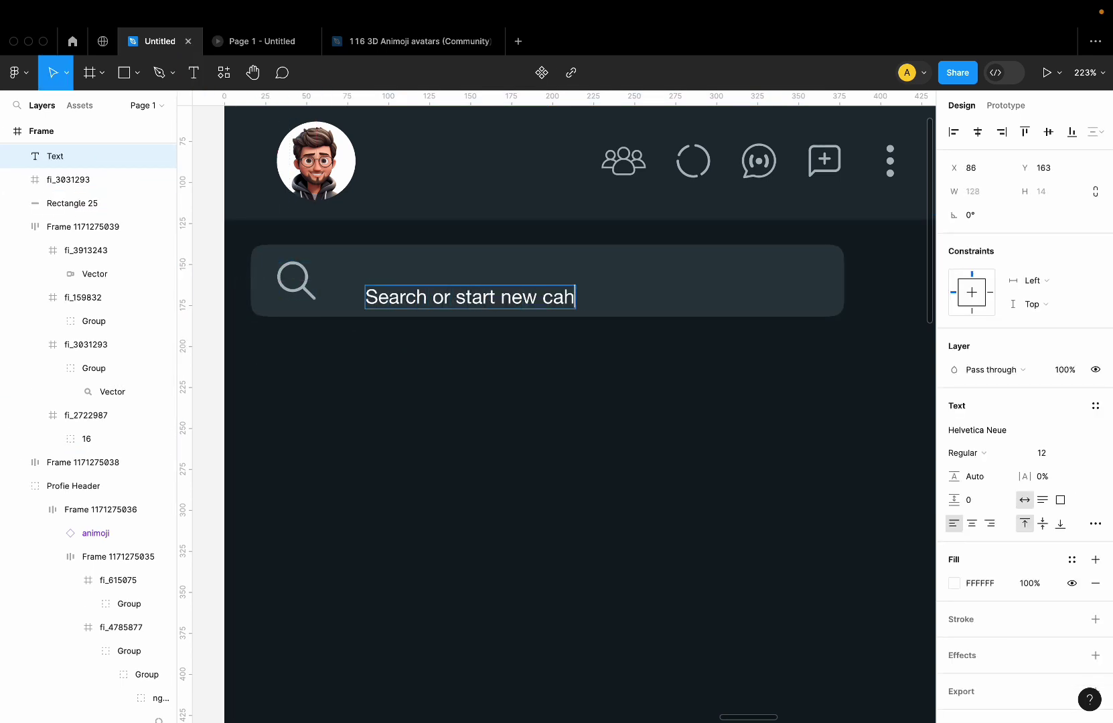
{"action": "type", "text": "t"}
{"action": "key", "text": "Escape"}
{"action": "left_click", "coordinate": [1071, 559]}
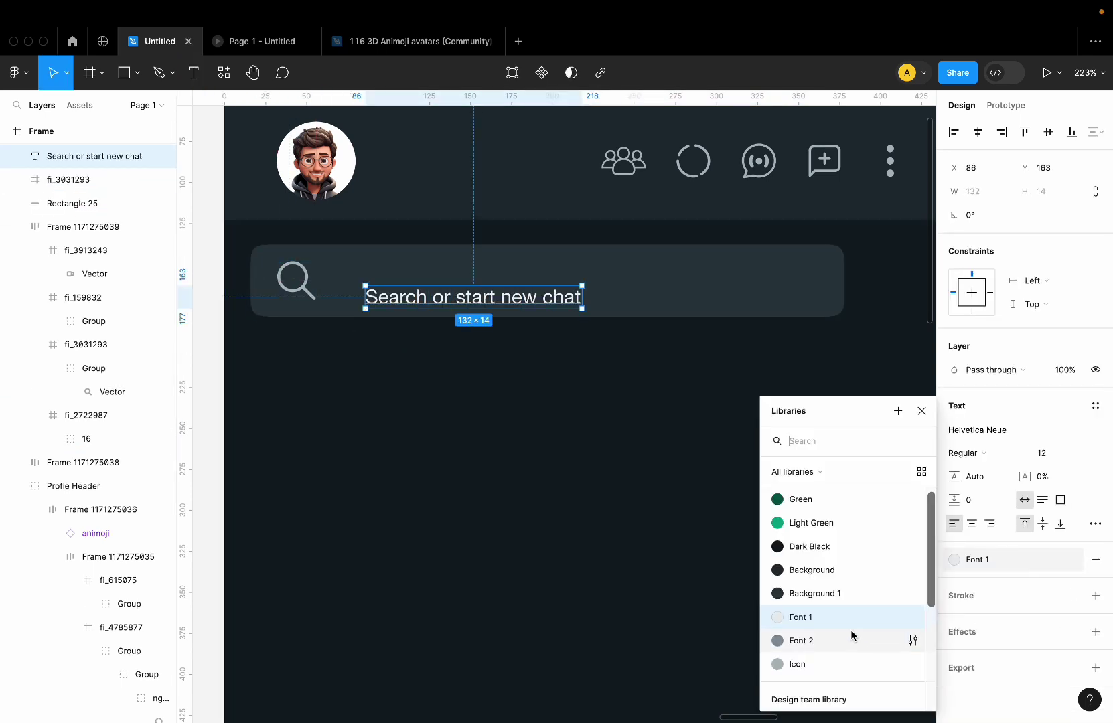
{"action": "left_click", "coordinate": [852, 639]}
{"action": "mouse_move", "coordinate": [493, 308]}
{"action": "left_mouse_down"}
{"action": "mouse_move", "coordinate": [473, 293]}
{"action": "mouse_move", "coordinate": [410, 289]}
{"action": "left_mouse_up"}
{"action": "left_click", "coordinate": [1041, 452]}
{"action": "type", "text": "13"}
{"action": "key", "text": "Return"}
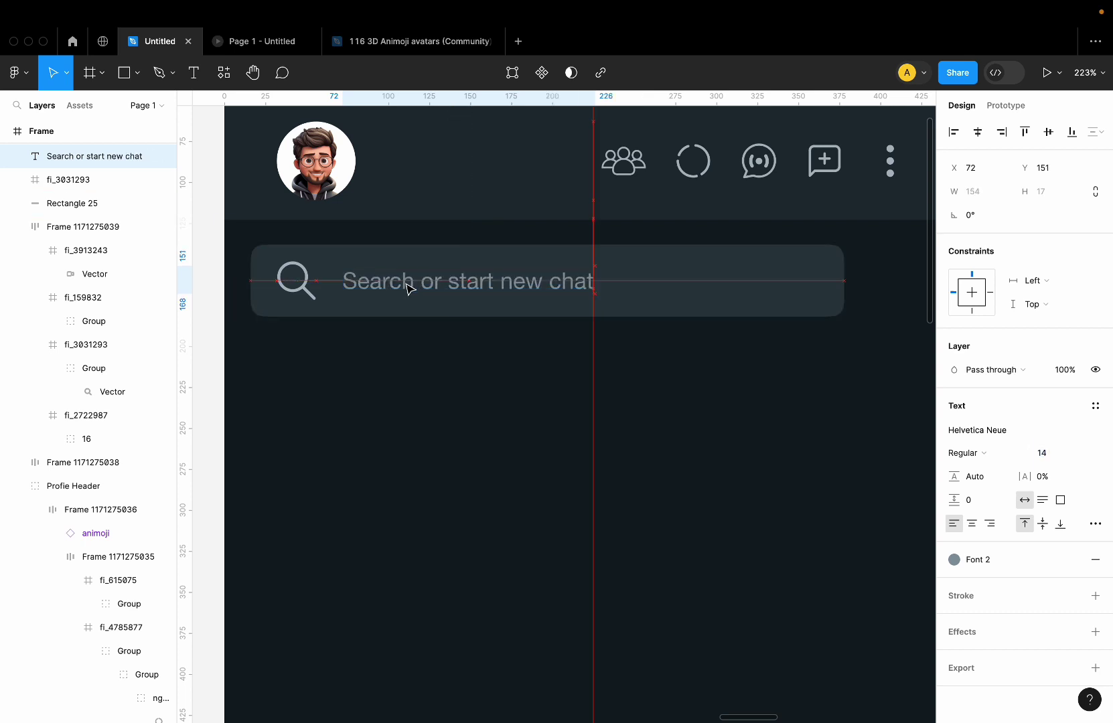
Search Flaticon for 'filter' and copy the sort icon as SVG
{"action": "left_click", "coordinate": [801, 280]}
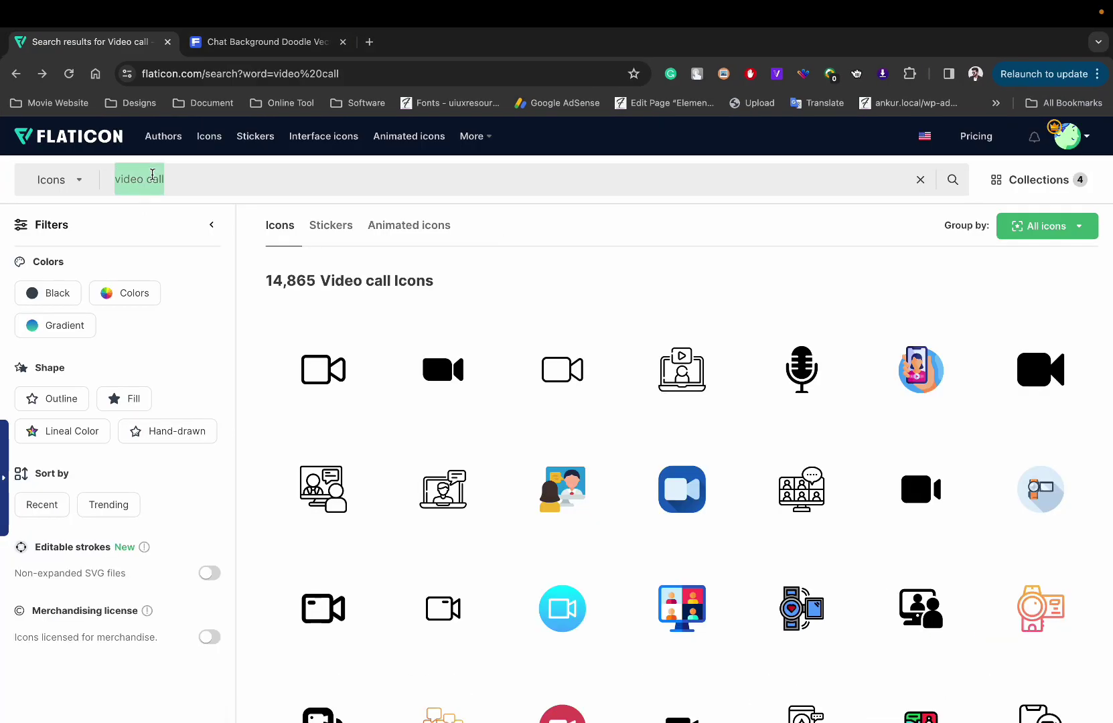
{"action": "type", "text": "filter"}
{"action": "key", "text": "Return"}
{"action": "left_click", "coordinate": [434, 424]}
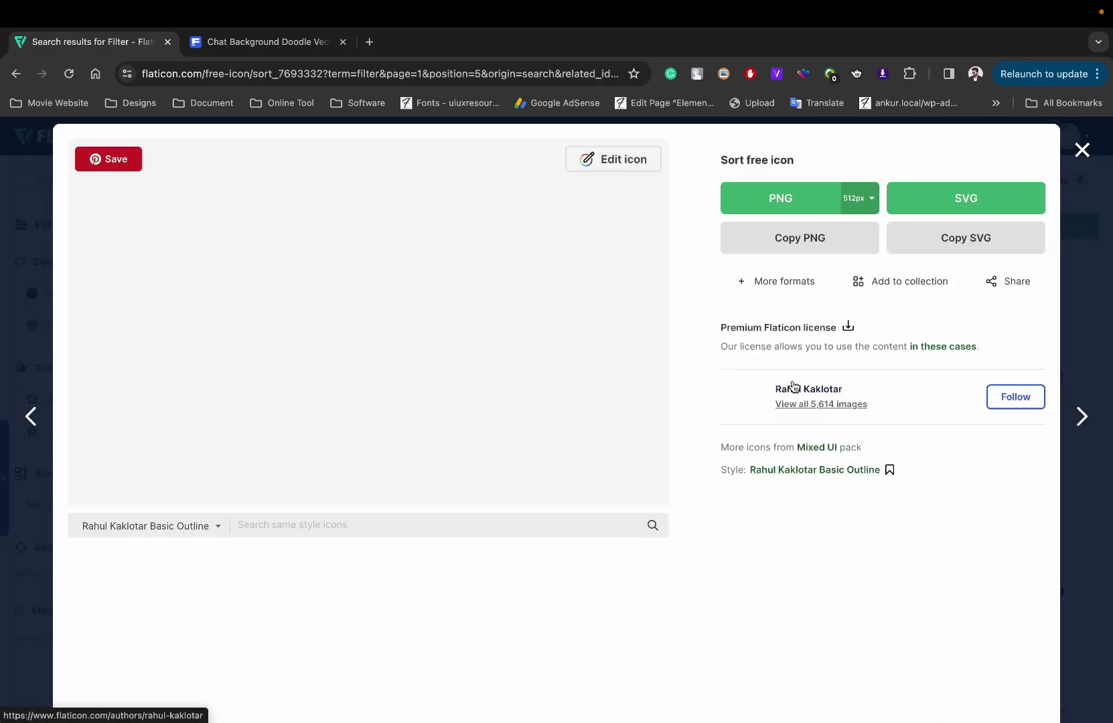
{"action": "left_click", "coordinate": [957, 239]}
{"action": "key", "text": "super+Tab"}
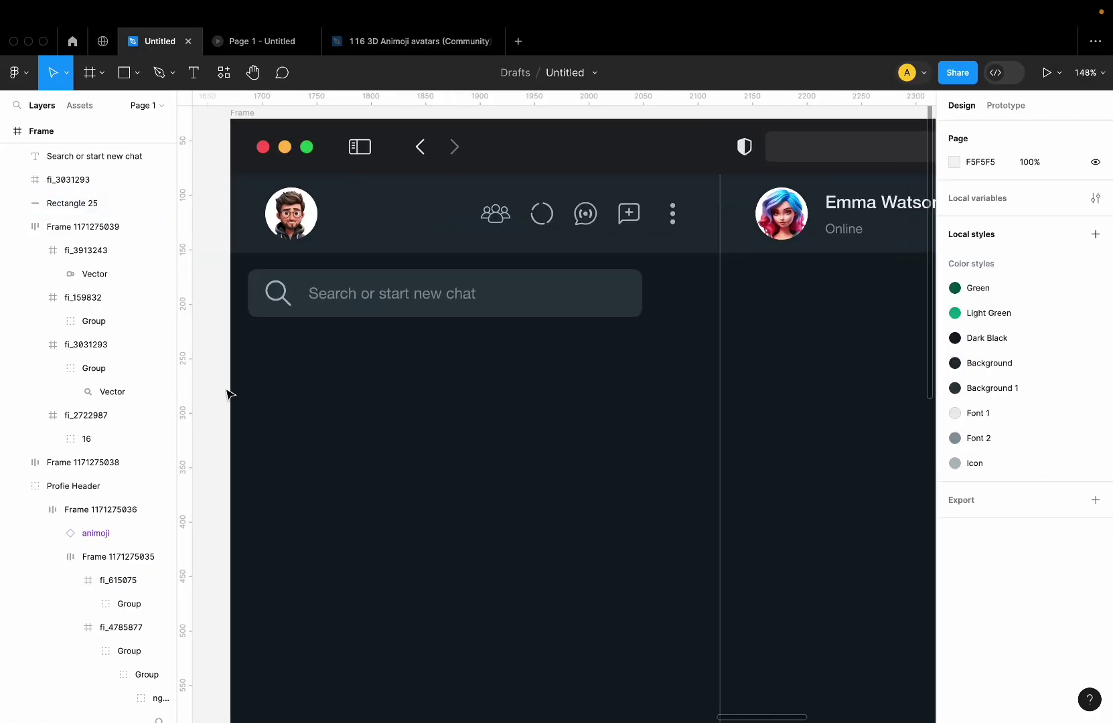
Paste the sort icon right of the search bar and group the bar, magnifier and placeholder
{"action": "key", "text": "ctrl+v"}
{"action": "left_click_drag", "start_coordinate": [611, 315], "coordinate": [680, 302]}
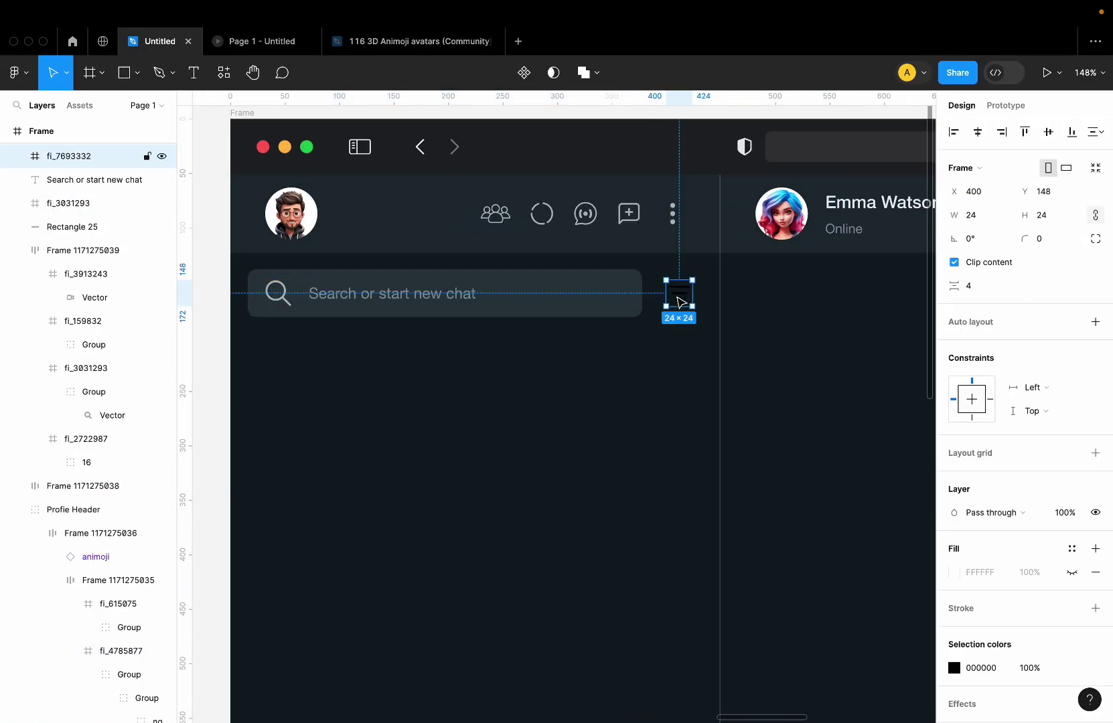
{"action": "scroll", "coordinate": [716, 305], "scroll_direction": "up", "scroll_amount": 3}
{"action": "left_click", "coordinate": [620, 300]}
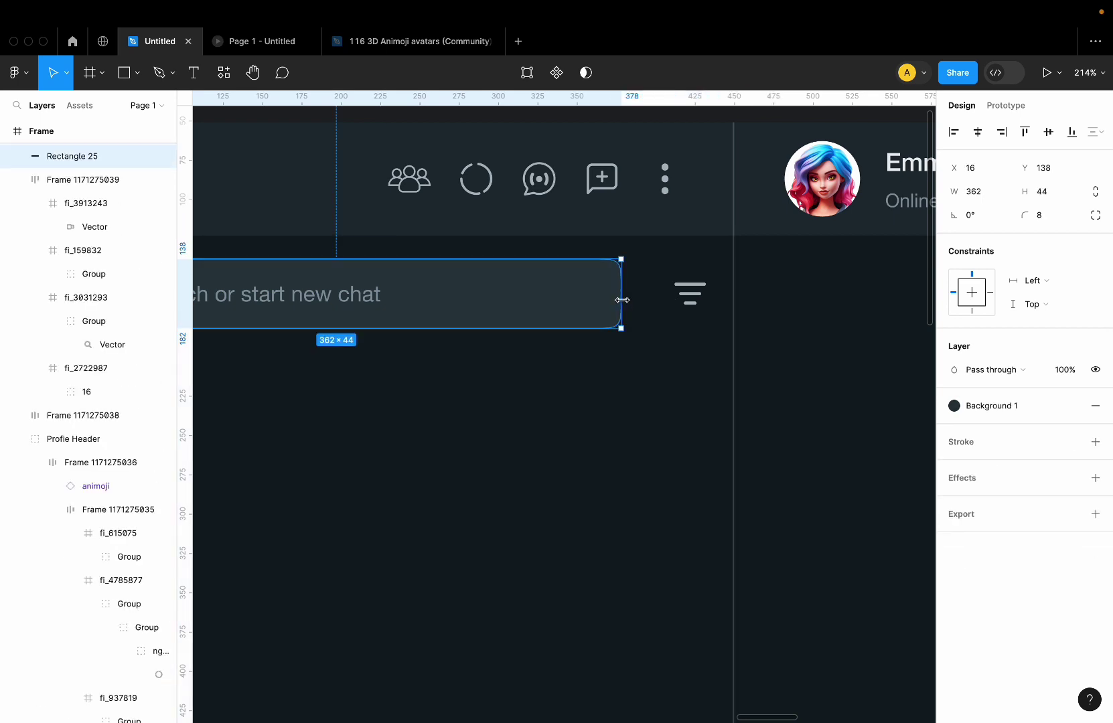
{"action": "scroll", "coordinate": [648, 300], "scroll_direction": "down", "scroll_amount": 5}
{"action": "left_click_drag", "start_coordinate": [677, 320], "coordinate": [365, 305]}
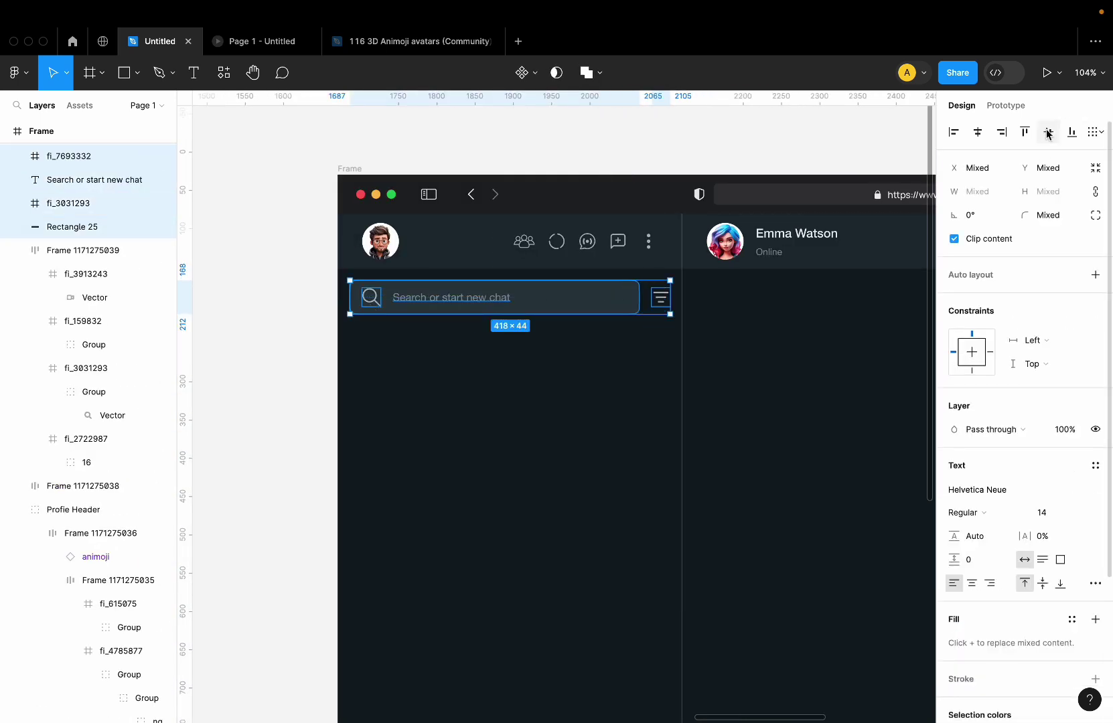
{"action": "left_click", "coordinate": [665, 294], "text": "shift"}
{"action": "key", "text": "ctrl+g"}
Name the layers 'search' and 'filter', wrap them in auto layout, then go to the Animoji file
{"action": "double_click", "coordinate": [67, 179]}
{"action": "type", "text": "search"}
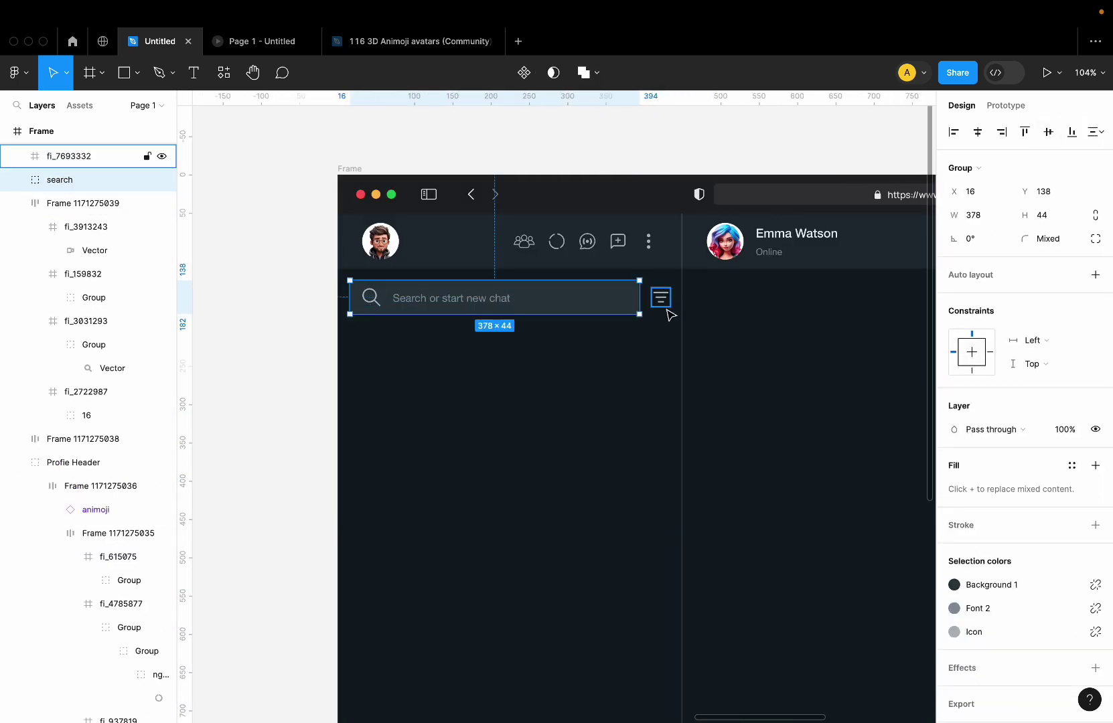
{"action": "left_click", "coordinate": [663, 298]}
{"action": "type", "text": "filter"}
{"action": "left_click", "coordinate": [504, 308], "text": "shift"}
{"action": "key", "text": "shift+a"}
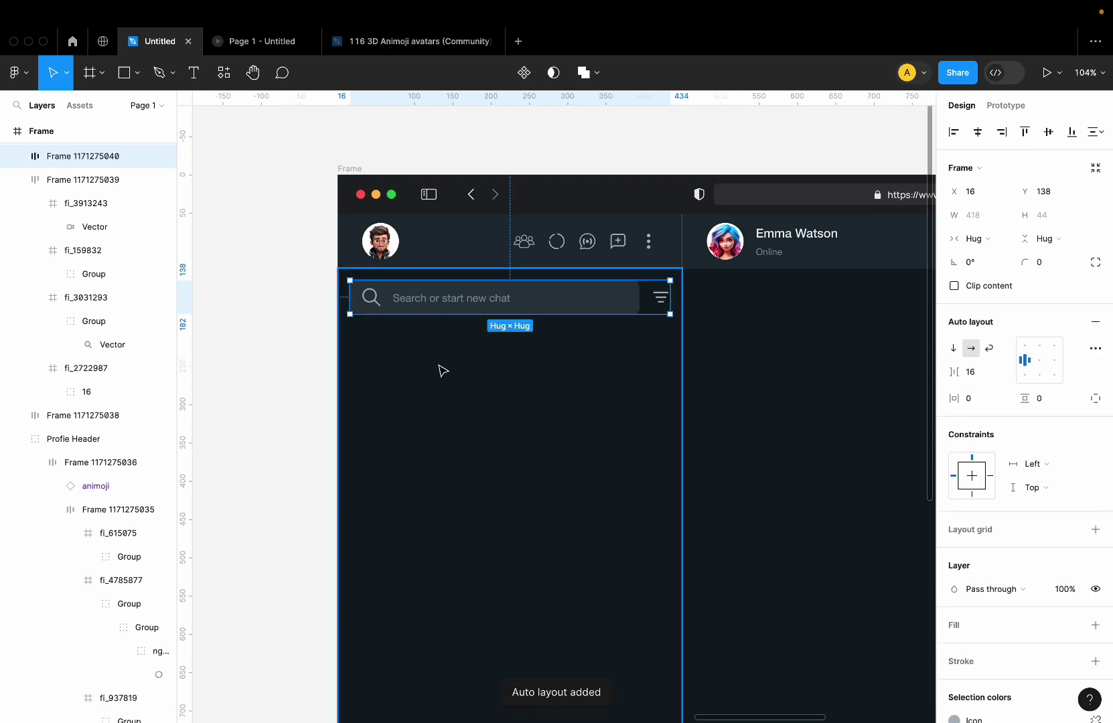
{"action": "scroll", "coordinate": [442, 370], "scroll_direction": "down", "scroll_amount": 3}
{"action": "left_click", "coordinate": [328, 300]}
{"action": "scroll", "coordinate": [331, 302], "scroll_direction": "down", "scroll_amount": 3}
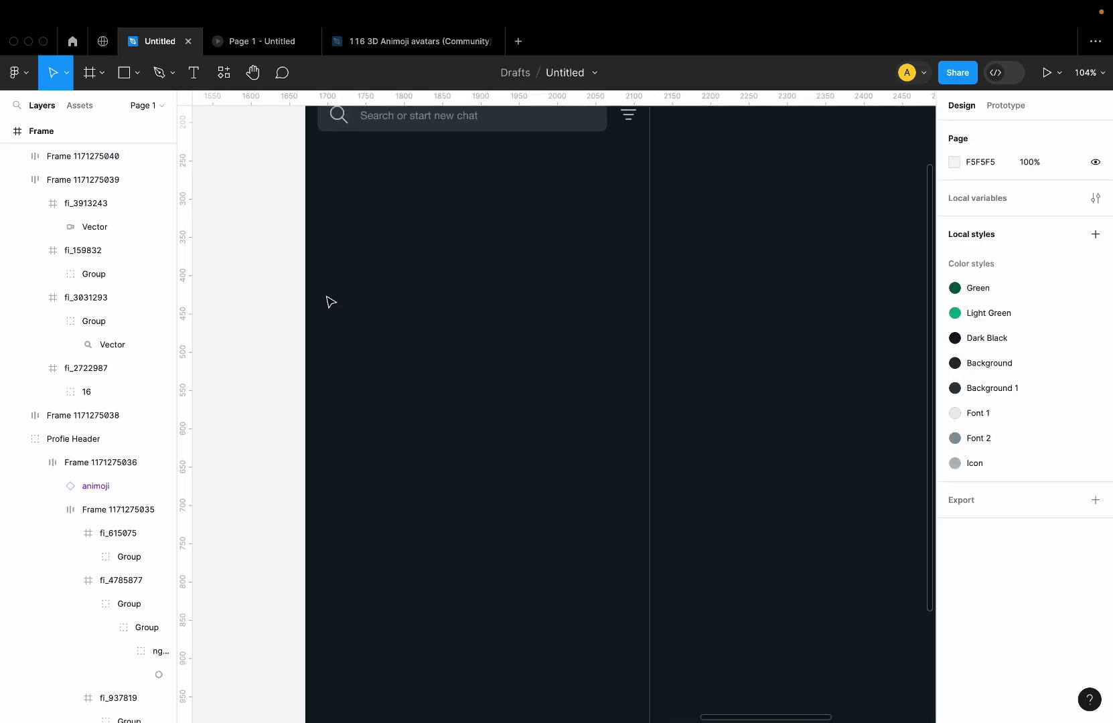
{"action": "key", "text": "ctrl+shift+Tab"}
Copy bearded avatar 84 into the mockup at 64×64, just below the search bar
{"action": "left_click", "coordinate": [562, 460]}
{"action": "key", "text": "ctrl+c"}
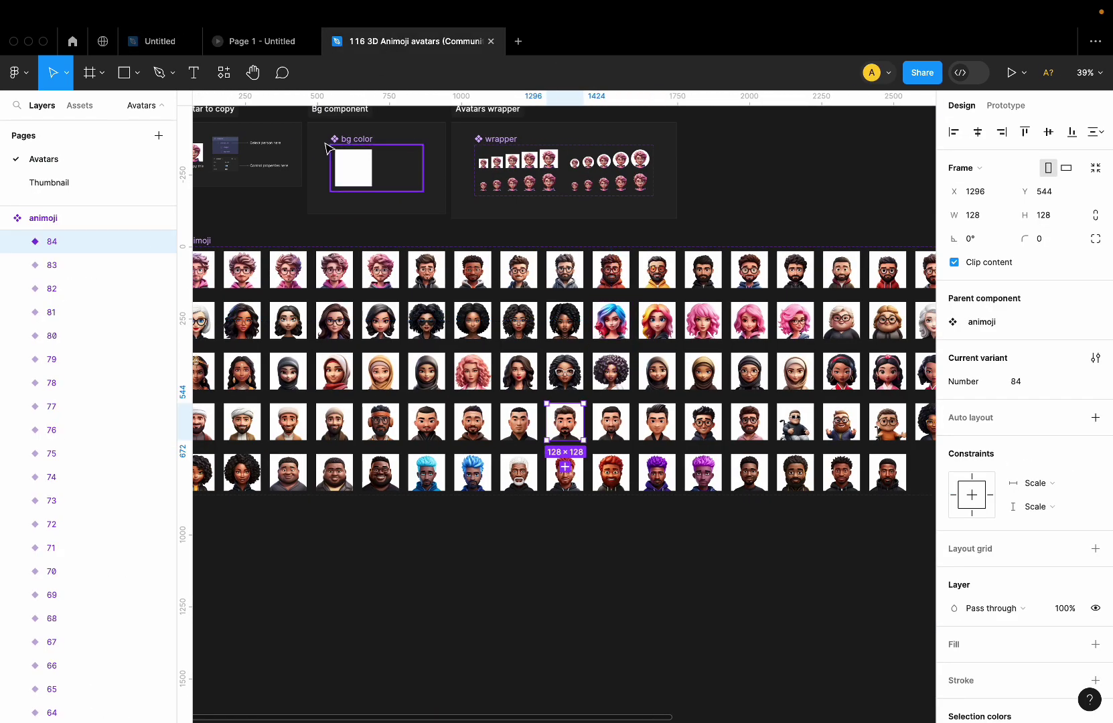
{"action": "key", "text": "ctrl+Tab"}
{"action": "key", "text": "ctrl+v"}
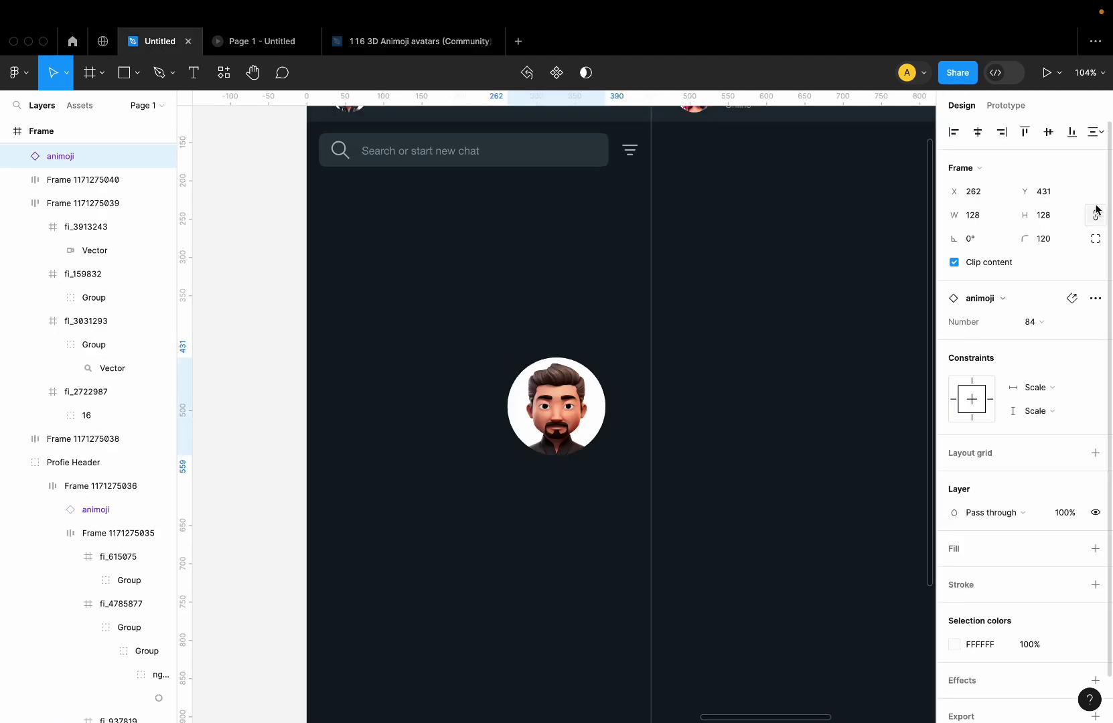
{"action": "left_click", "coordinate": [1049, 215]}
{"action": "type", "text": "60"}
{"action": "key", "text": "Return"}
{"action": "left_click_drag", "start_coordinate": [477, 424], "coordinate": [349, 221]}
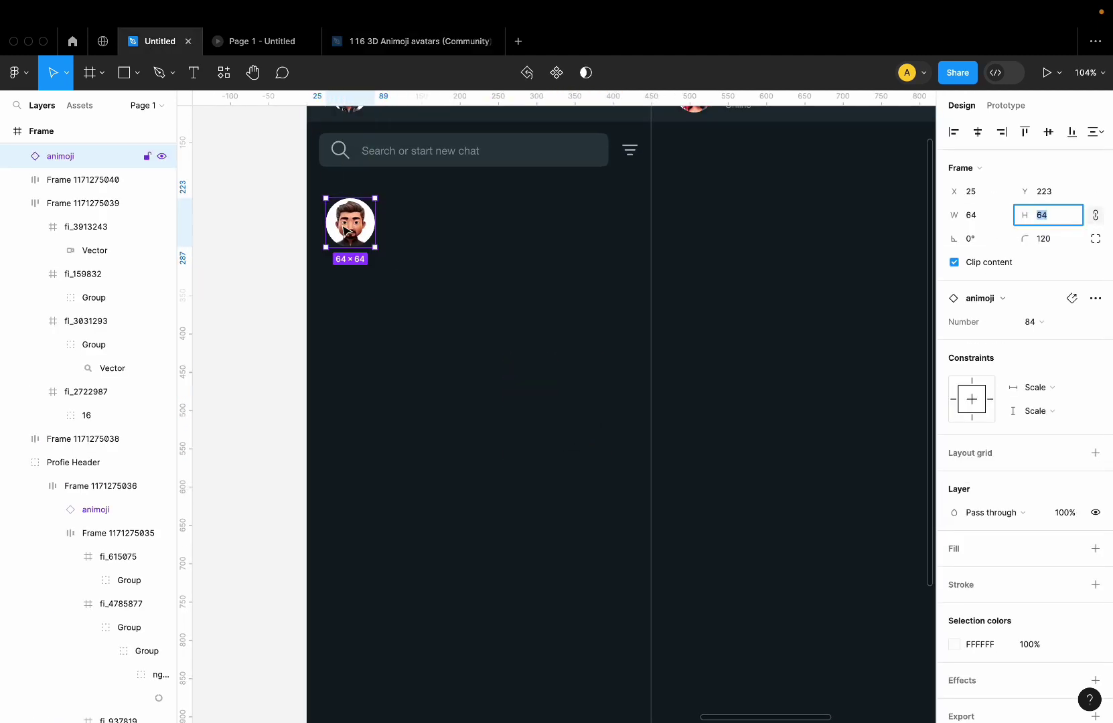
{"action": "key", "text": "shift+Left"}
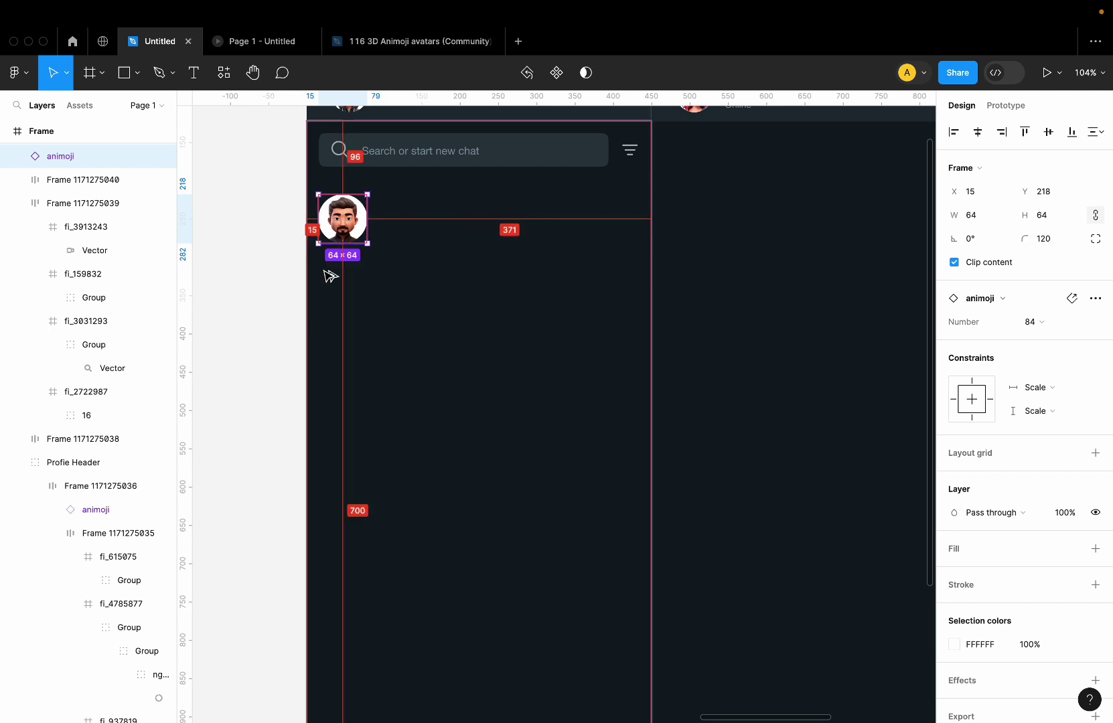
{"action": "left_click", "coordinate": [289, 279]}
Add the contact's name beside the avatar in Medium 20 weight with Font 1 colour
{"action": "key", "text": "t"}
{"action": "left_click", "coordinate": [388, 215]}
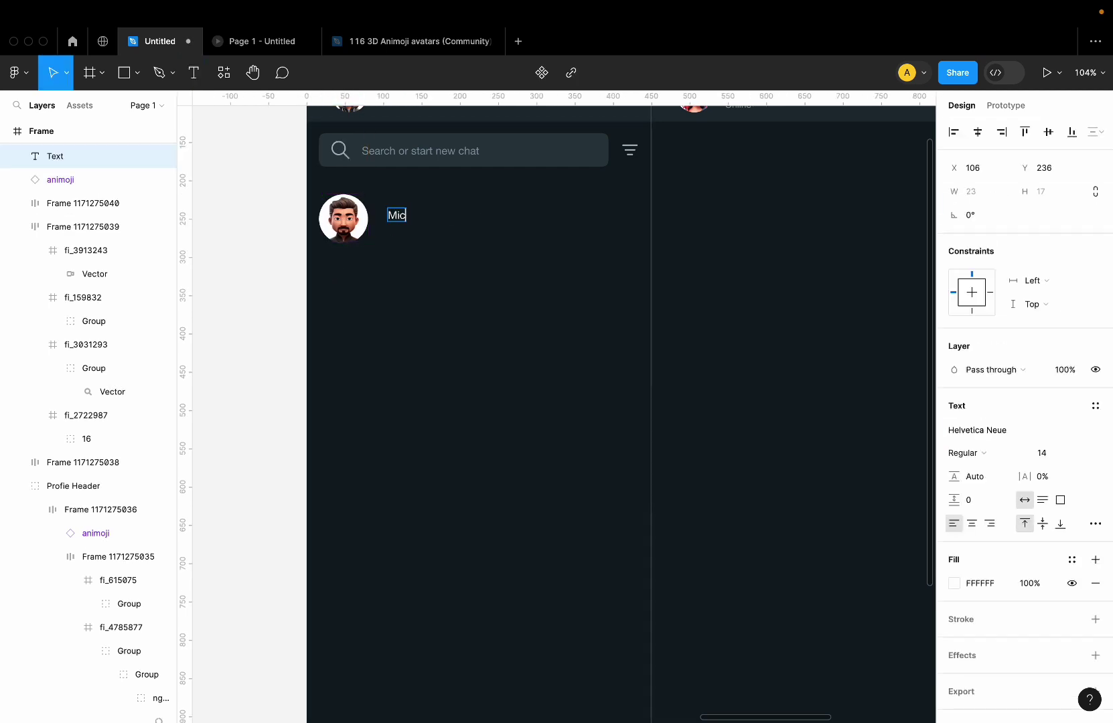
{"action": "left_click", "coordinate": [983, 454]}
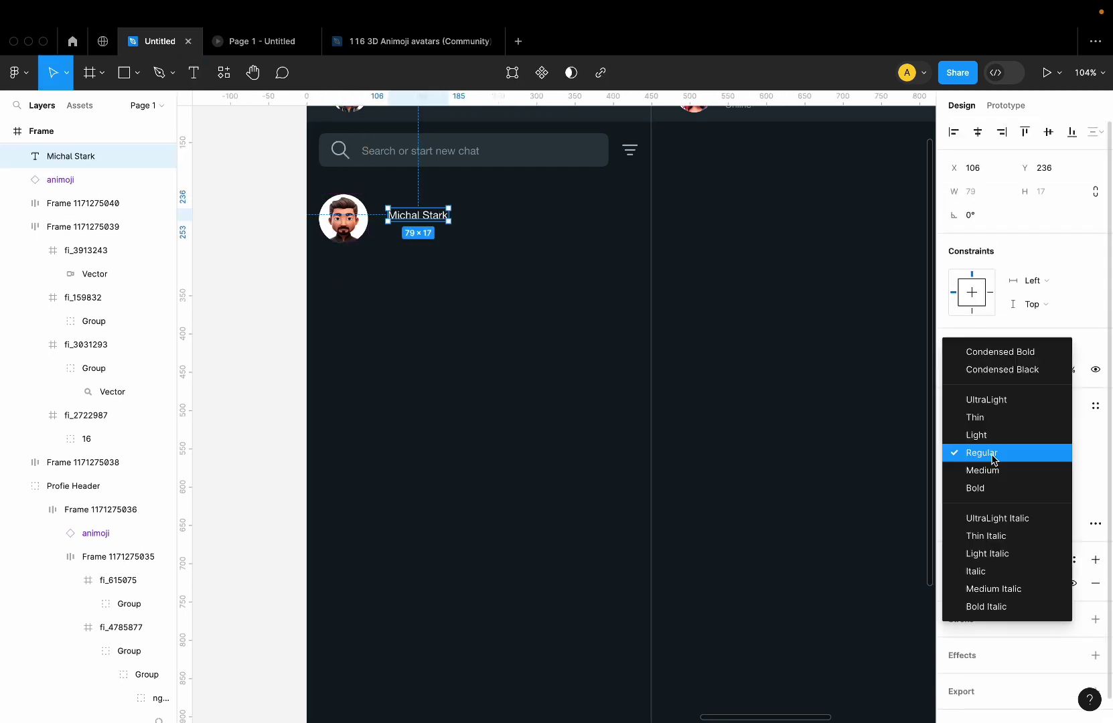
{"action": "left_click", "coordinate": [987, 483]}
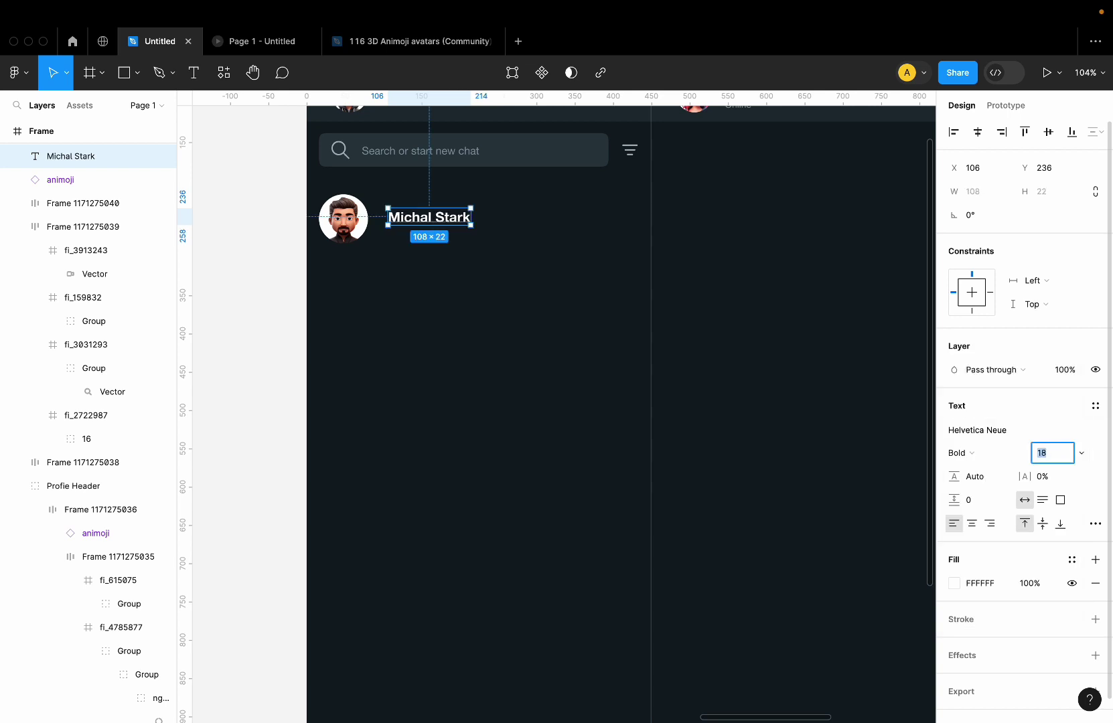
{"action": "left_click", "coordinate": [961, 454]}
{"action": "left_click", "coordinate": [965, 438]}
{"action": "left_click", "coordinate": [1073, 560]}
{"action": "left_click", "coordinate": [840, 621]}
{"action": "left_click_drag", "start_coordinate": [422, 222], "coordinate": [417, 216]}
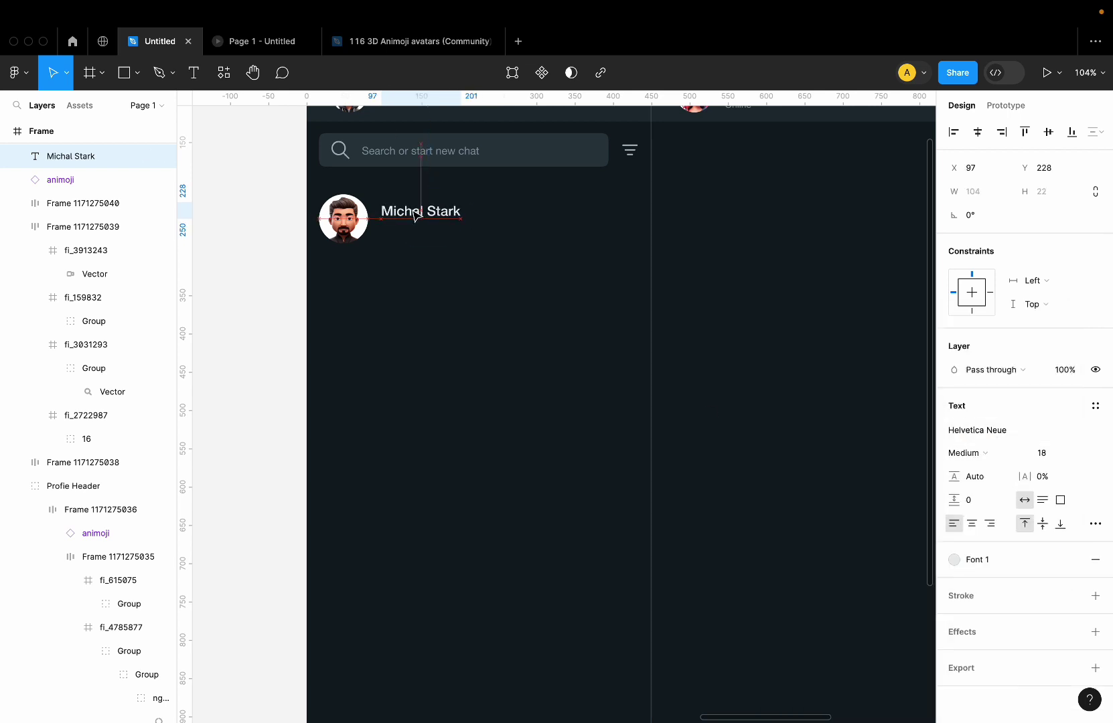
{"action": "scroll", "coordinate": [372, 340], "scroll_direction": "down", "scroll_amount": 5}
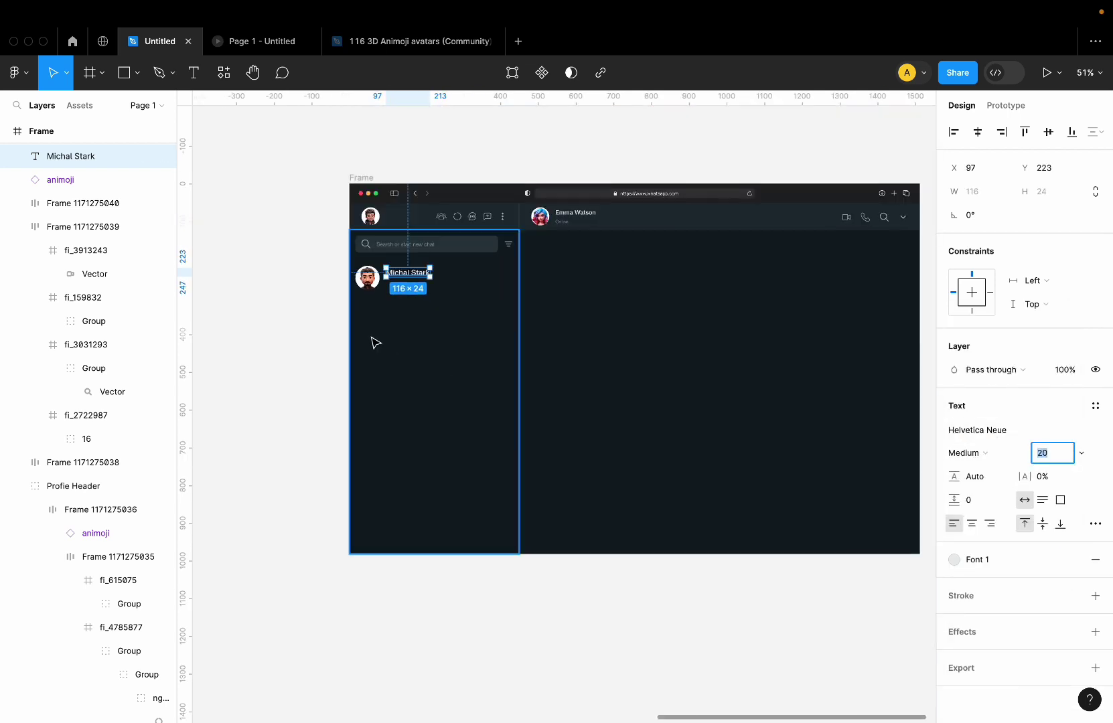
{"action": "scroll", "coordinate": [387, 241], "scroll_direction": "up", "scroll_amount": 3}
{"action": "left_click", "coordinate": [340, 261]}
{"action": "left_click", "coordinate": [279, 297]}
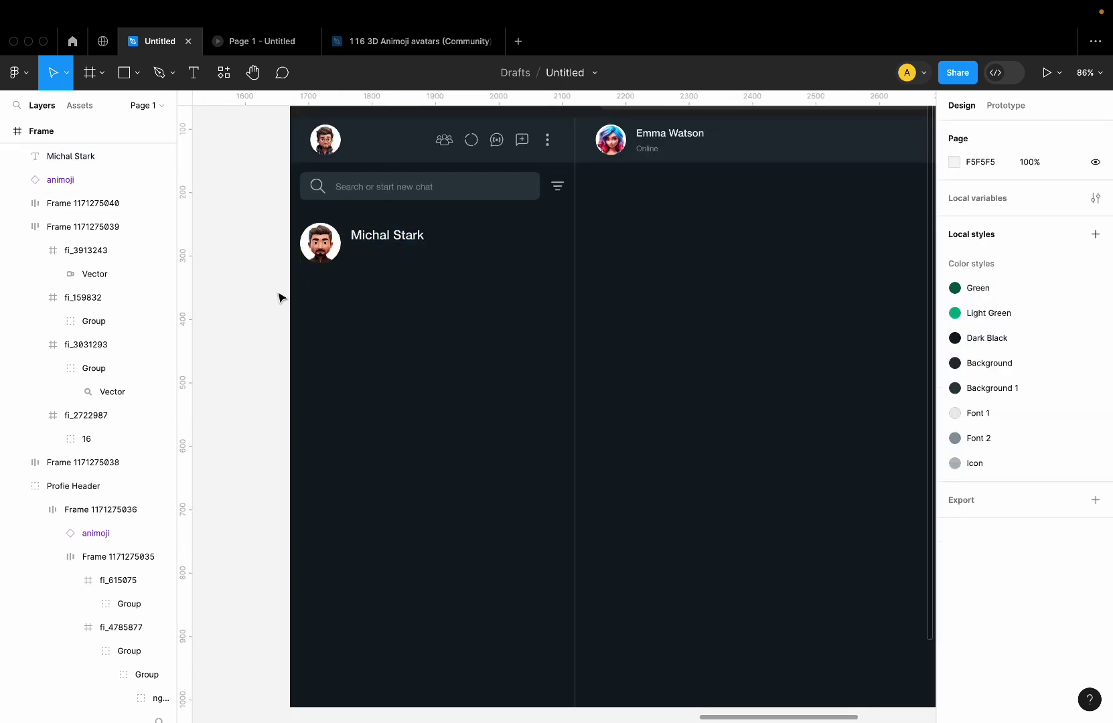
Search Flaticon for 'double tick' and copy the Double check icon as SVG
{"action": "key", "text": "super+Tab"}
{"action": "type", "text": "do"}
{"action": "key", "text": "Return"}
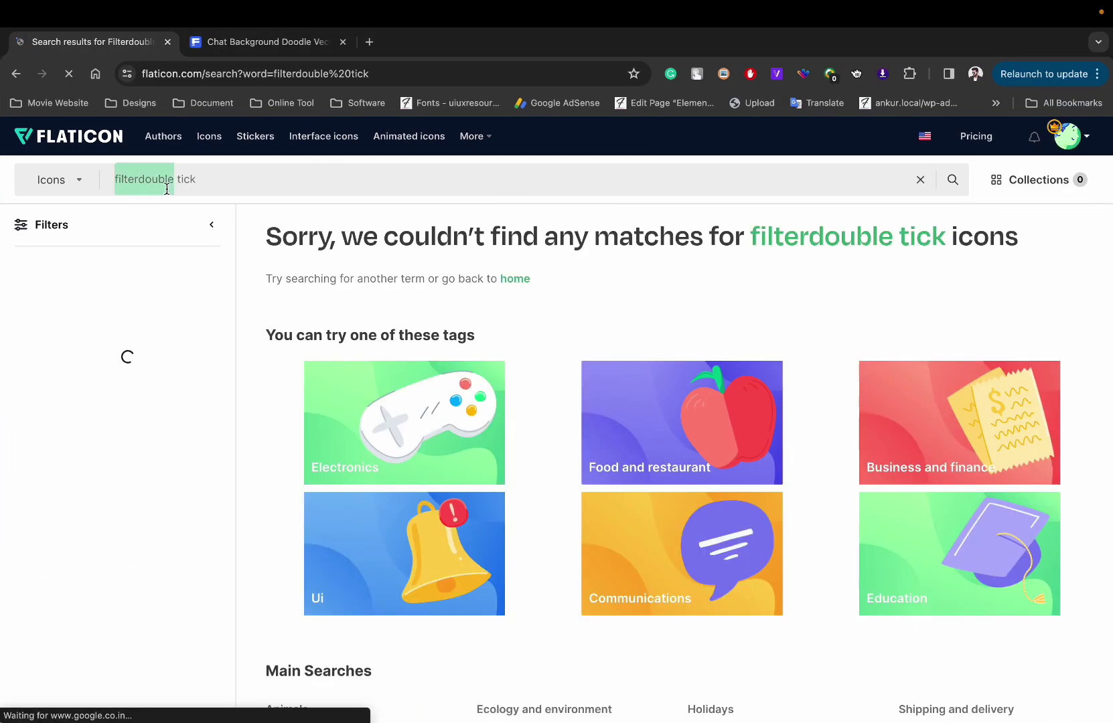
{"action": "left_click_drag", "start_coordinate": [115, 179], "coordinate": [140, 179]}
{"action": "key", "text": "BackSpace"}
{"action": "key", "text": "Return"}
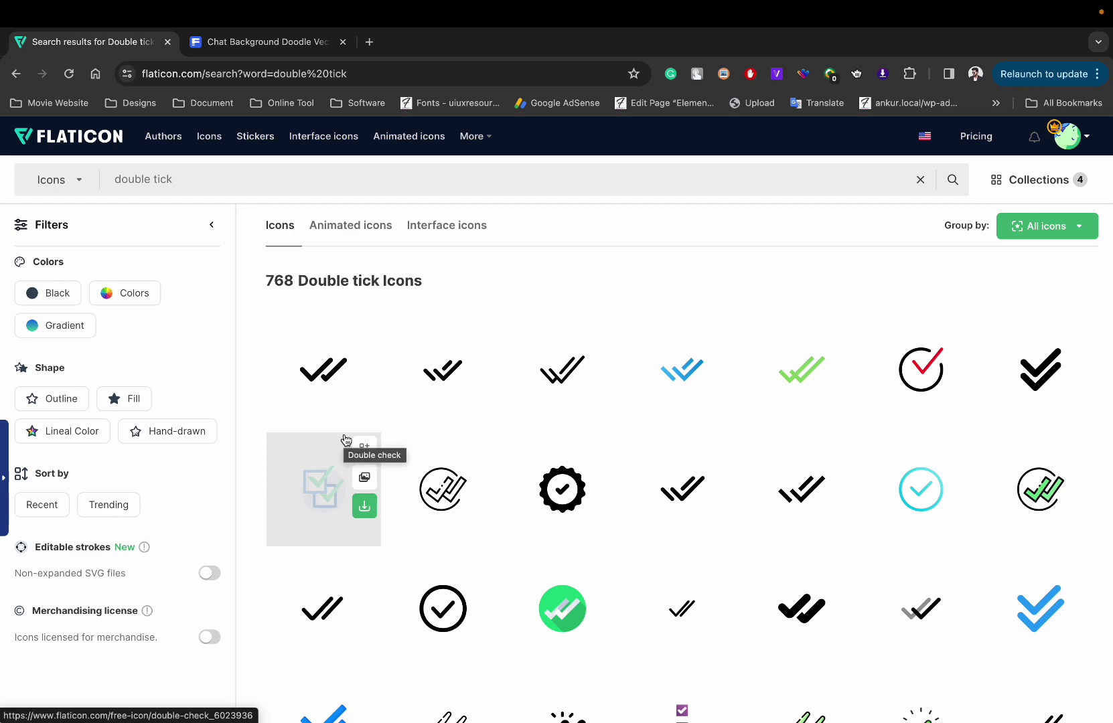
{"action": "scroll", "coordinate": [346, 440], "scroll_direction": "down", "scroll_amount": 2}
{"action": "scroll", "coordinate": [346, 439], "scroll_direction": "down", "scroll_amount": 2}
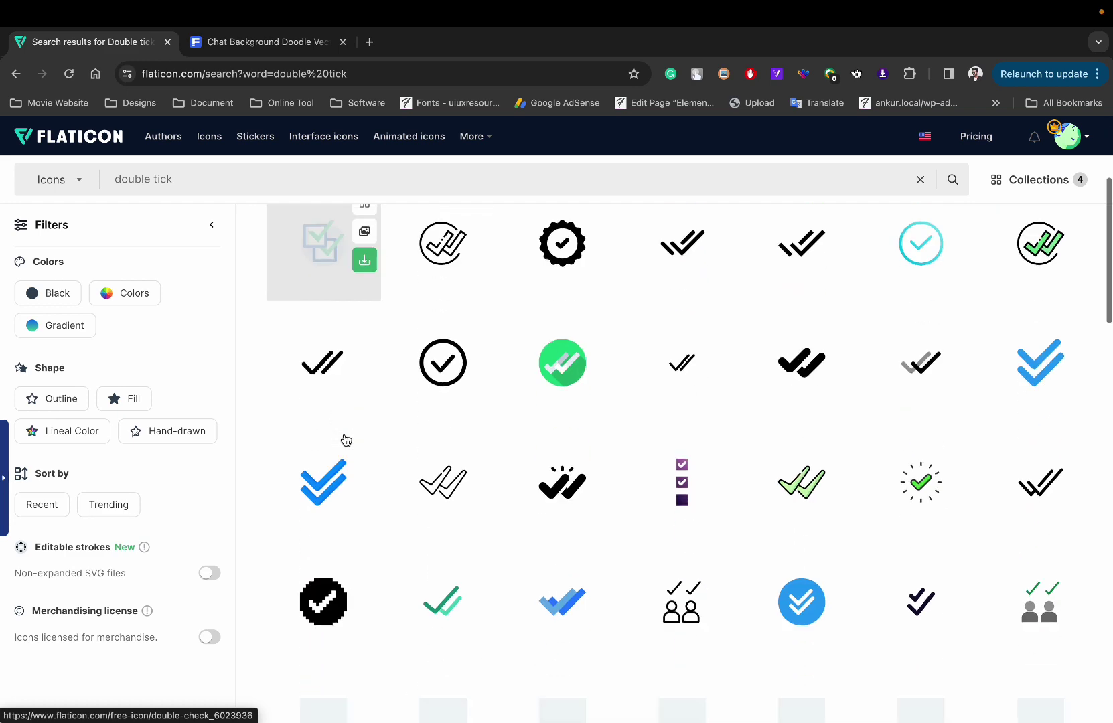
{"action": "scroll", "coordinate": [346, 440], "scroll_direction": "down", "scroll_amount": 5}
{"action": "scroll", "coordinate": [346, 439], "scroll_direction": "down", "scroll_amount": 5}
{"action": "scroll", "coordinate": [346, 439], "scroll_direction": "down", "scroll_amount": 2}
{"action": "scroll", "coordinate": [346, 439], "scroll_direction": "up", "scroll_amount": 10}
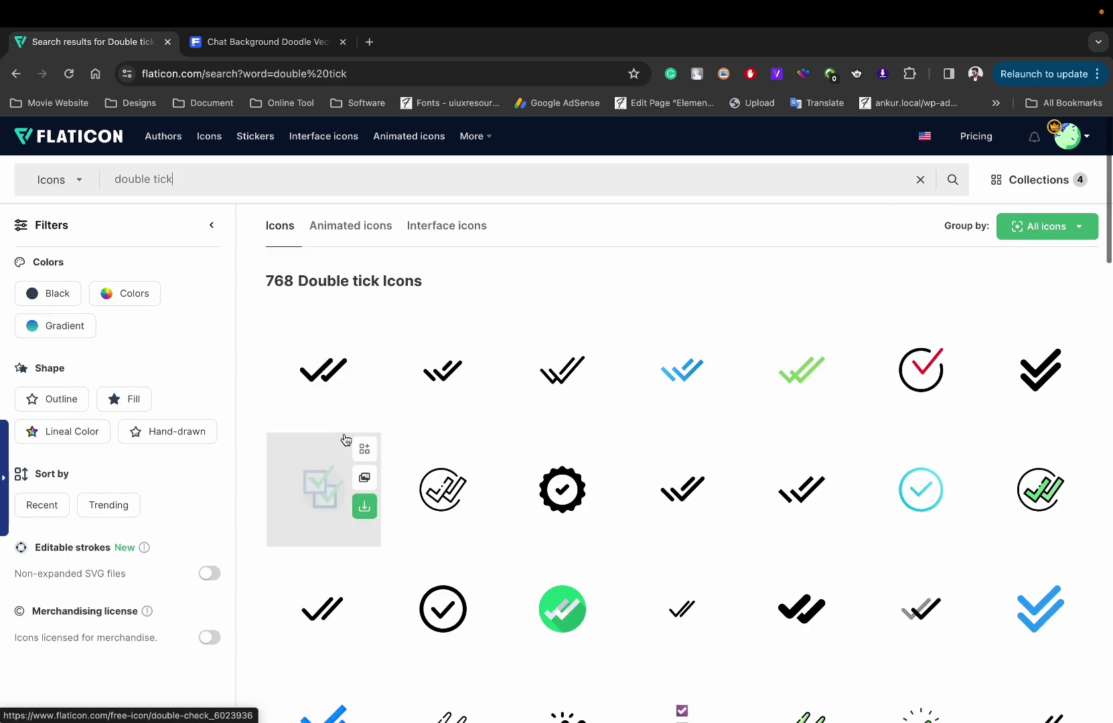
{"action": "left_click", "coordinate": [343, 437]}
{"action": "left_click", "coordinate": [952, 235]}
{"action": "left_click", "coordinate": [1082, 150]}
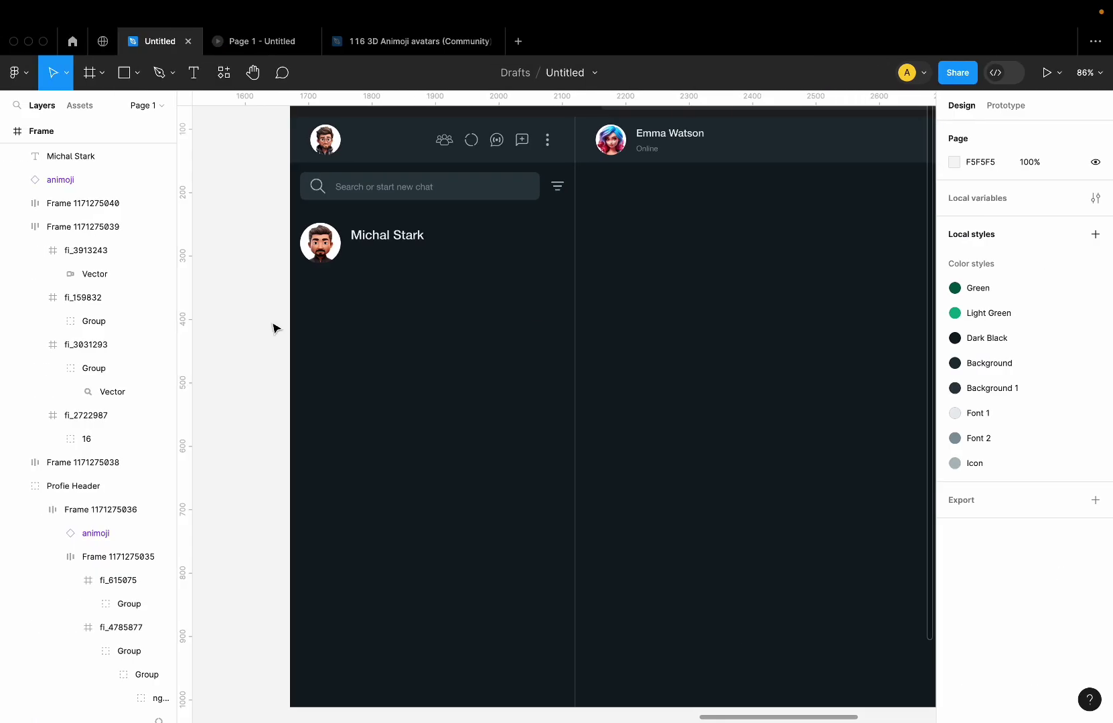
Paste the double-tick icon at 24×24 under the contact name
{"action": "key", "text": "ctrl+v"}
{"action": "left_click", "coordinate": [1055, 214]}
{"action": "type", "text": "24"}
{"action": "key", "text": "Return"}
{"action": "scroll", "coordinate": [397, 280], "scroll_direction": "up", "scroll_amount": 3}
{"action": "left_click_drag", "start_coordinate": [402, 252], "coordinate": [359, 256]}
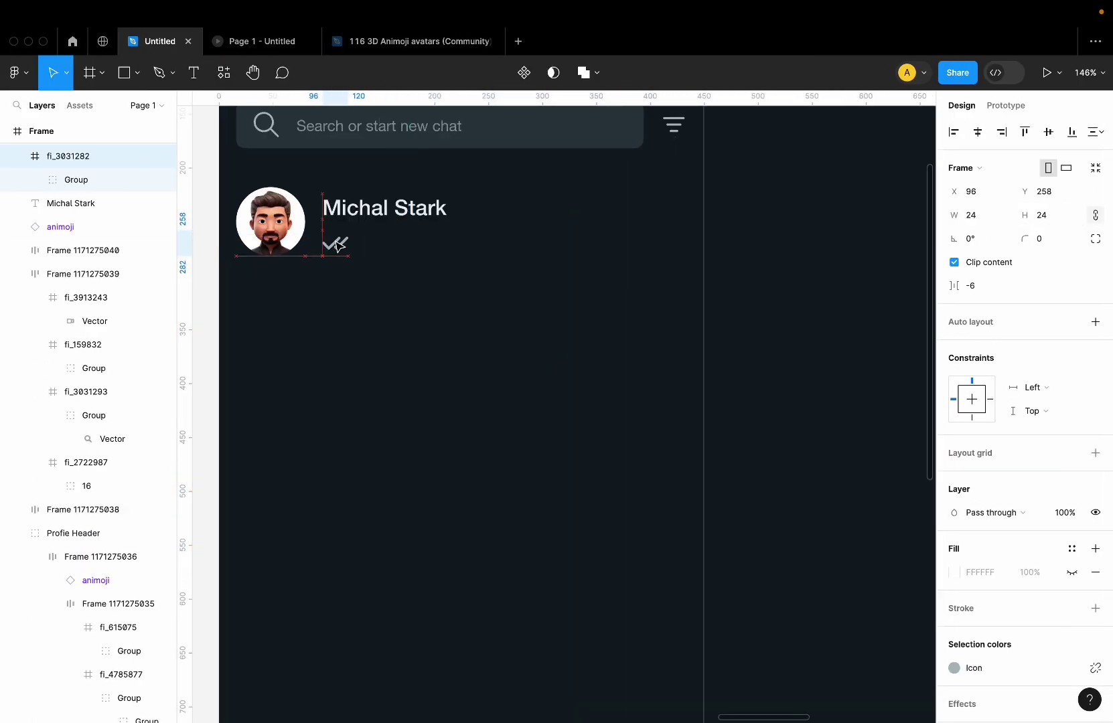
Add 'You: Hey Buddy what's Up?' preview text in Regular 16 with Font 2 grey
{"action": "key", "text": "t"}
{"action": "left_click", "coordinate": [360, 246]}
{"action": "type", "text": "You"}
{"action": "key", "text": "Escape"}
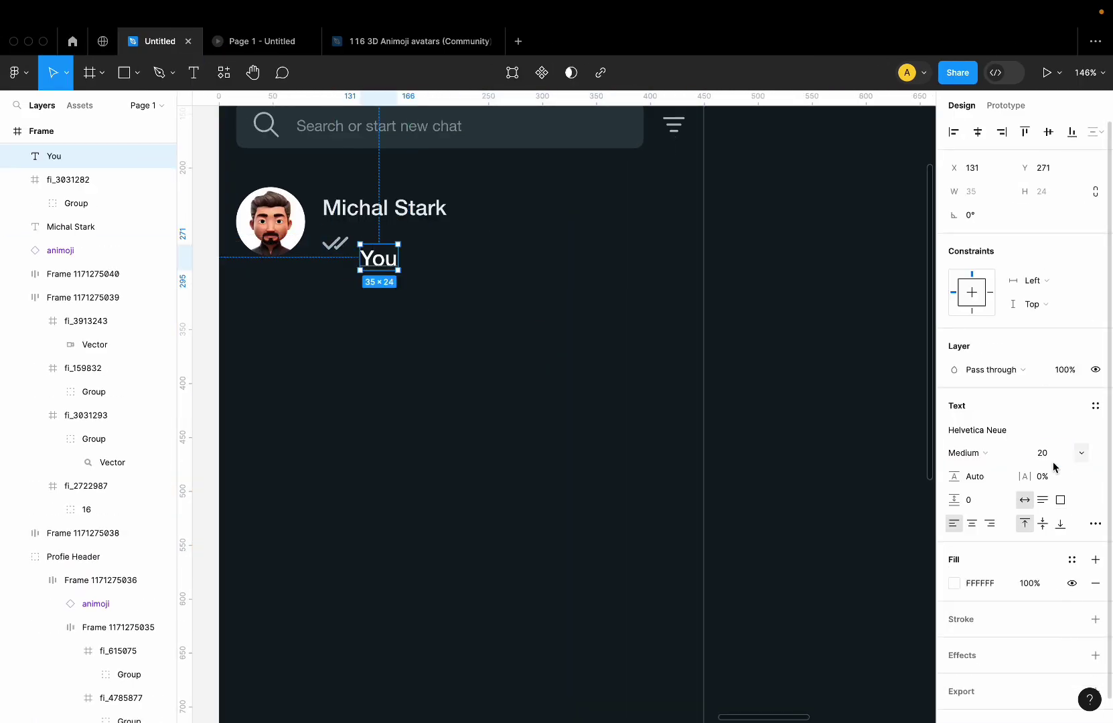
{"action": "key", "text": "Up"}
{"action": "left_click", "coordinate": [966, 452]}
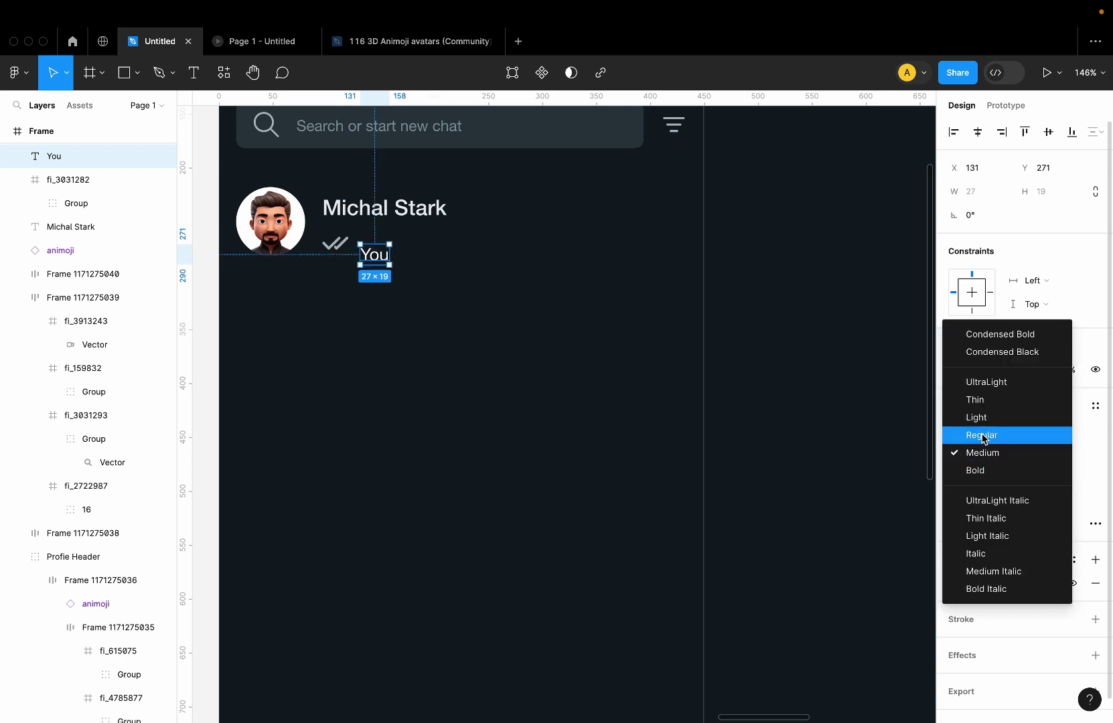
{"action": "left_click", "coordinate": [977, 435]}
{"action": "left_click", "coordinate": [1071, 560]}
{"action": "left_click", "coordinate": [801, 647]}
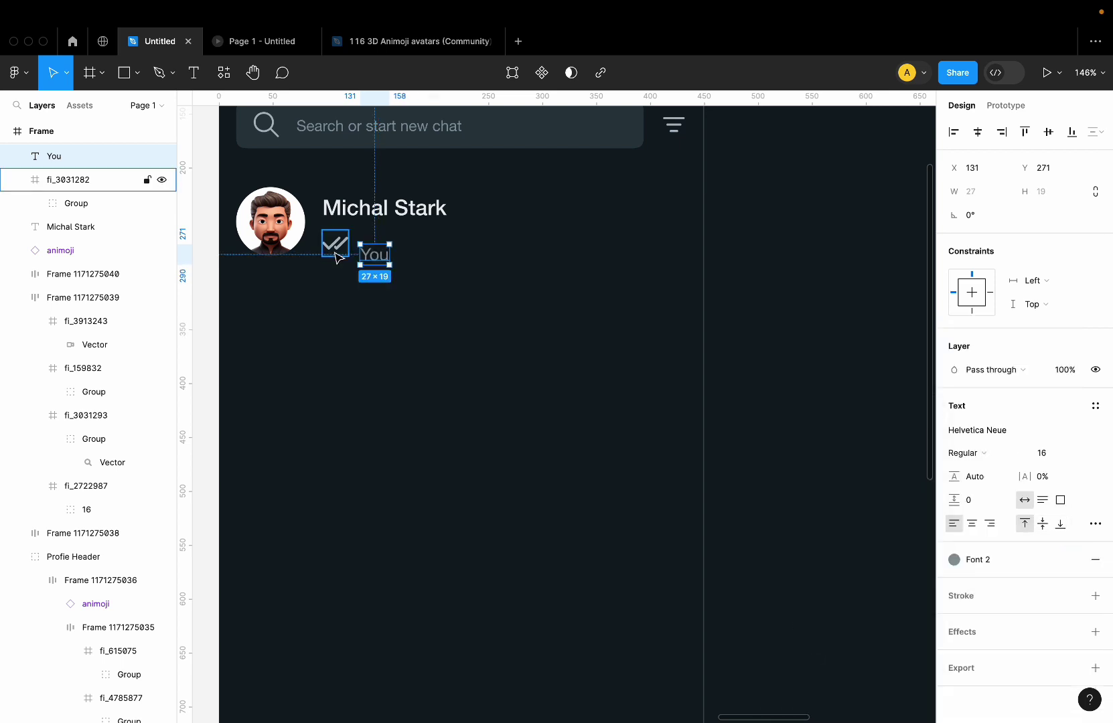
Nest tick, preview, name and avatar in auto-layout rows, and start a 5:15 time label
{"action": "scroll", "coordinate": [381, 251], "scroll_direction": "up", "scroll_amount": 5, "text": "ctrl"}
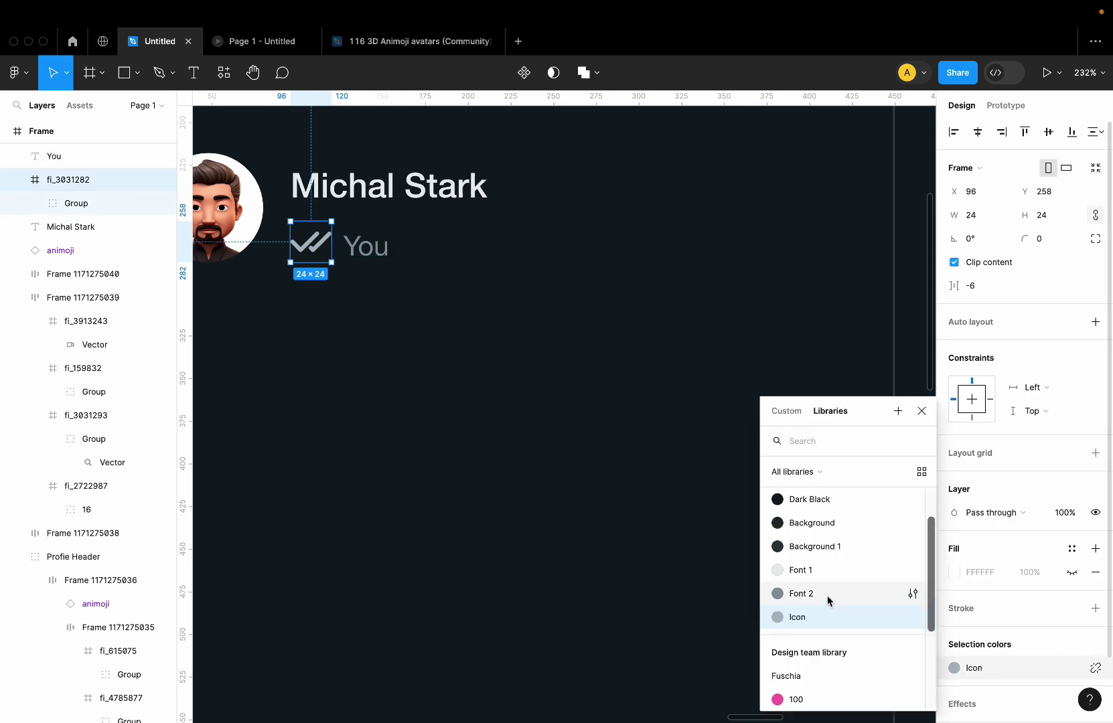
{"action": "left_click", "coordinate": [316, 246], "text": "shift"}
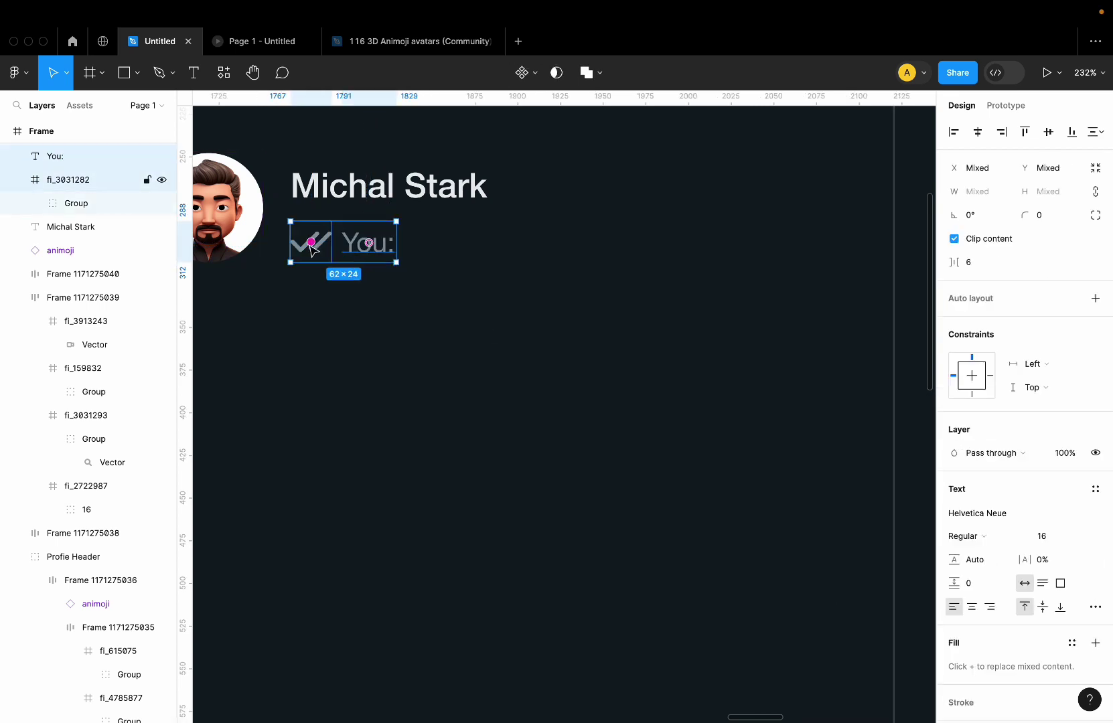
{"action": "key", "text": "shift+a"}
{"action": "type", "text": "Hey Buddy what’s Up?"}
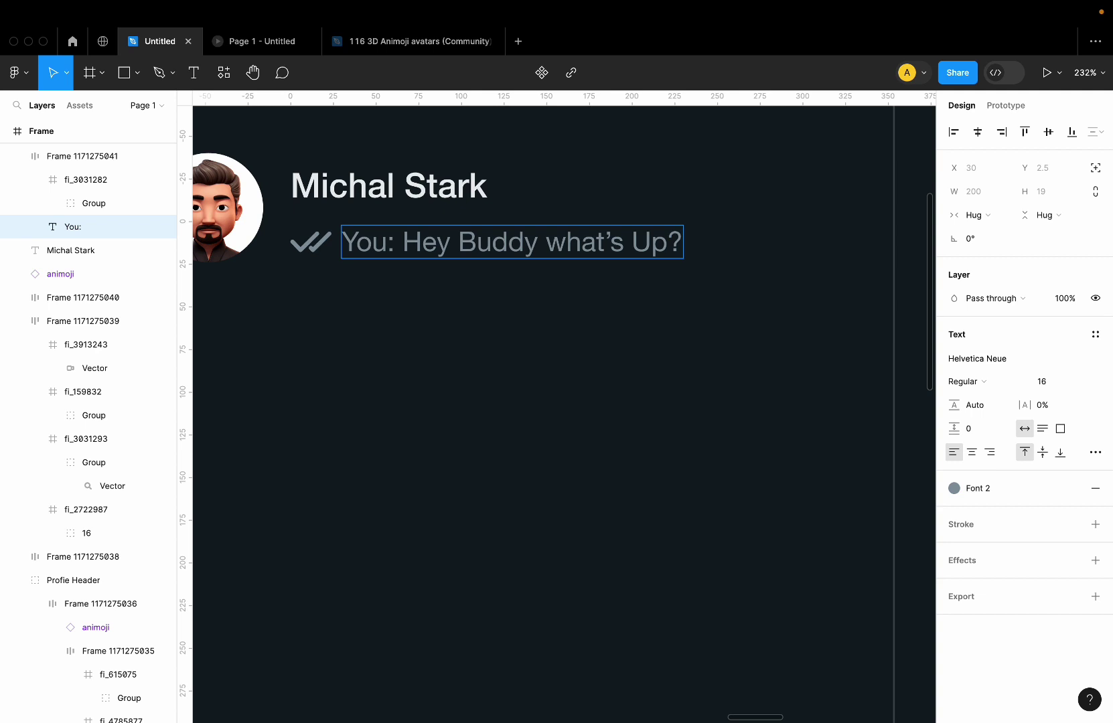
{"action": "scroll", "coordinate": [418, 310], "scroll_direction": "down", "scroll_amount": 5}
{"action": "left_click", "coordinate": [368, 234], "text": "shift"}
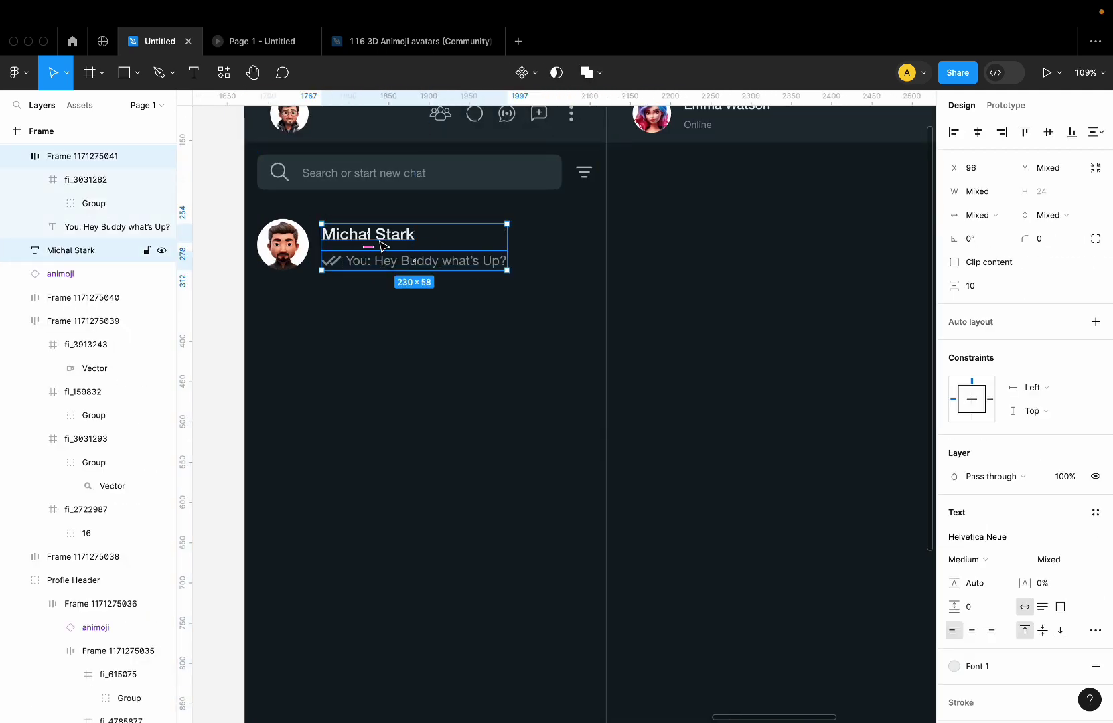
{"action": "key", "text": "shift+a"}
{"action": "left_click", "coordinate": [282, 244], "text": "shift"}
{"action": "key", "text": "shift+a"}
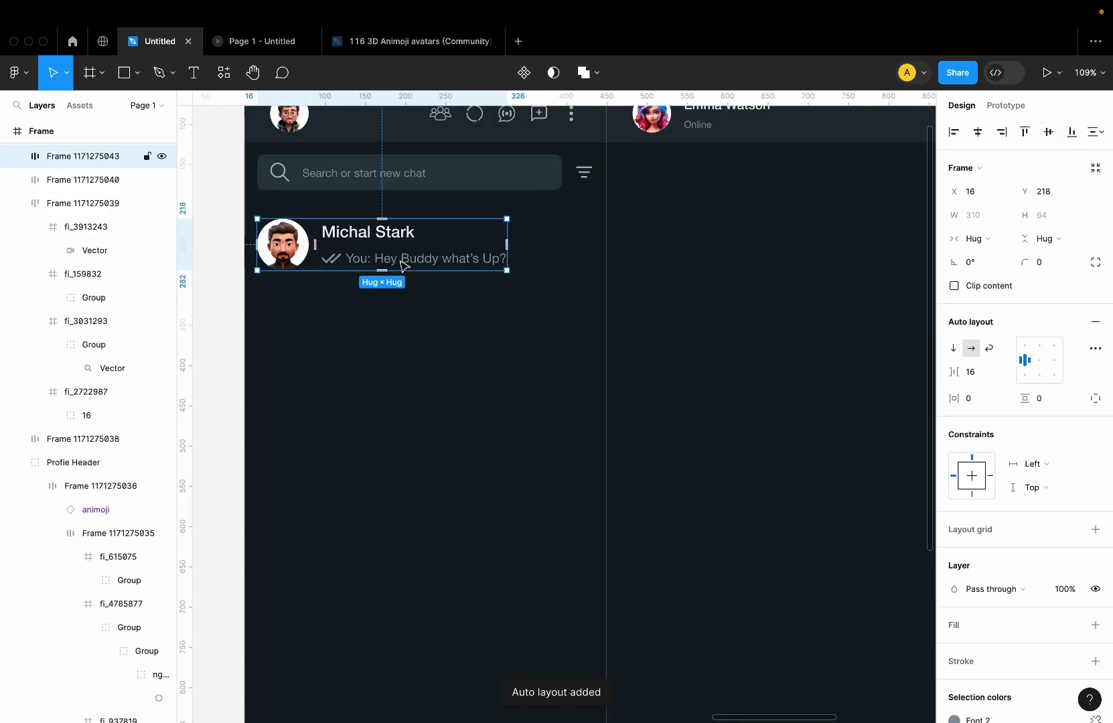
{"action": "key", "text": "t"}
{"action": "left_click", "coordinate": [551, 232]}
{"action": "type", "text": "5:15 Pm"}
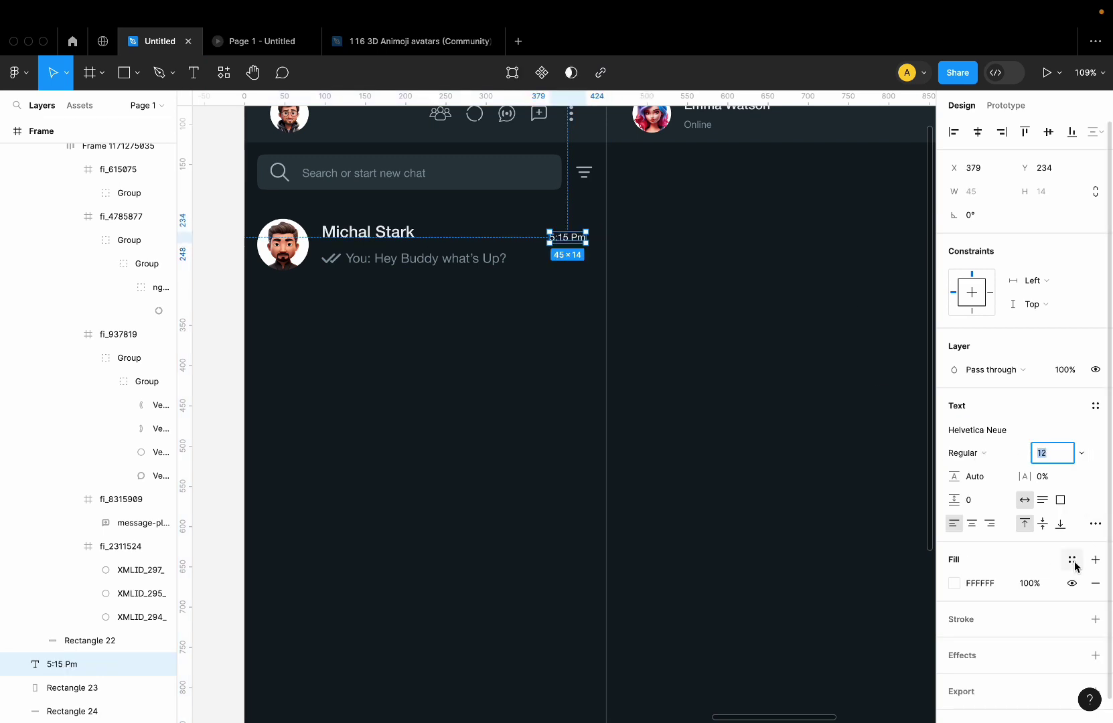
Give the time label the Font 2 colour and Medium weight, nudged slightly right
{"action": "left_click", "coordinate": [1073, 562]}
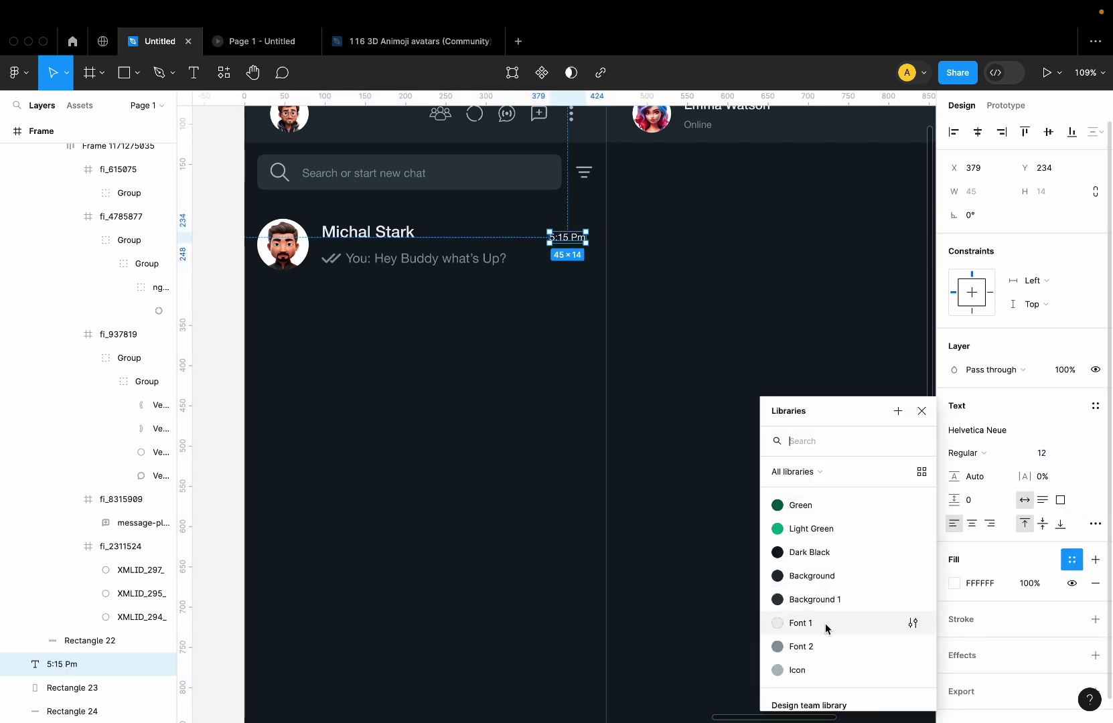
{"action": "left_click", "coordinate": [804, 646]}
{"action": "left_click", "coordinate": [965, 453]}
{"action": "key", "text": "shift+Right"}
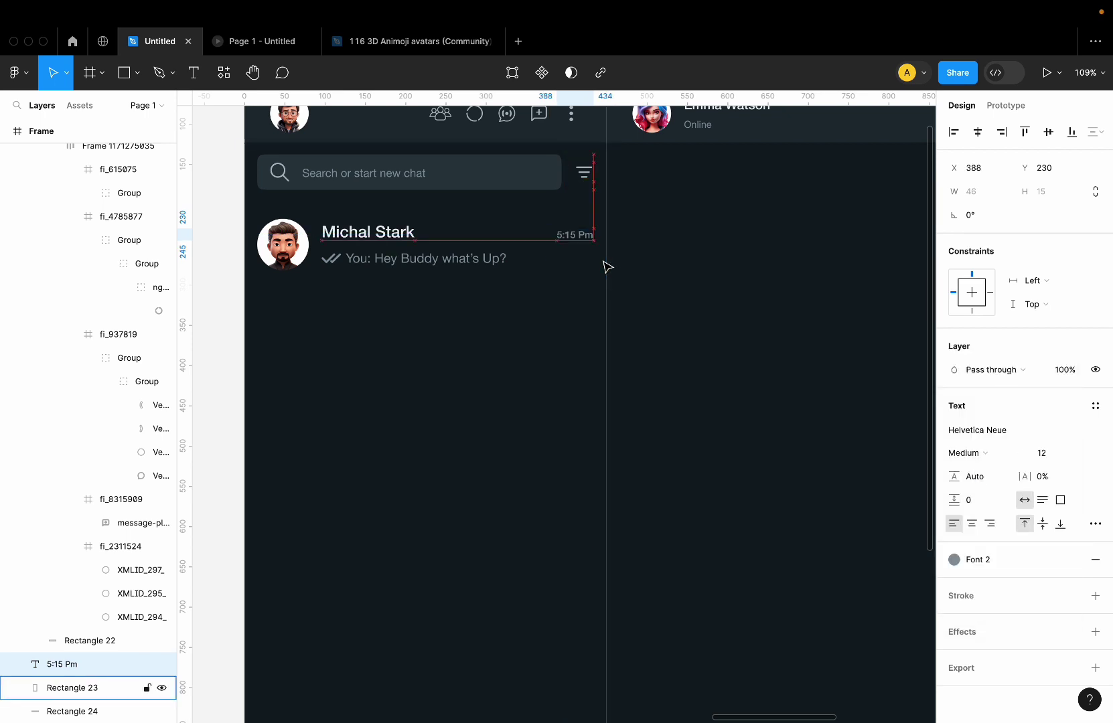
Group the first chat row's avatar, name, time and message as 'List 1'
{"action": "left_click", "coordinate": [392, 237], "text": "shift"}
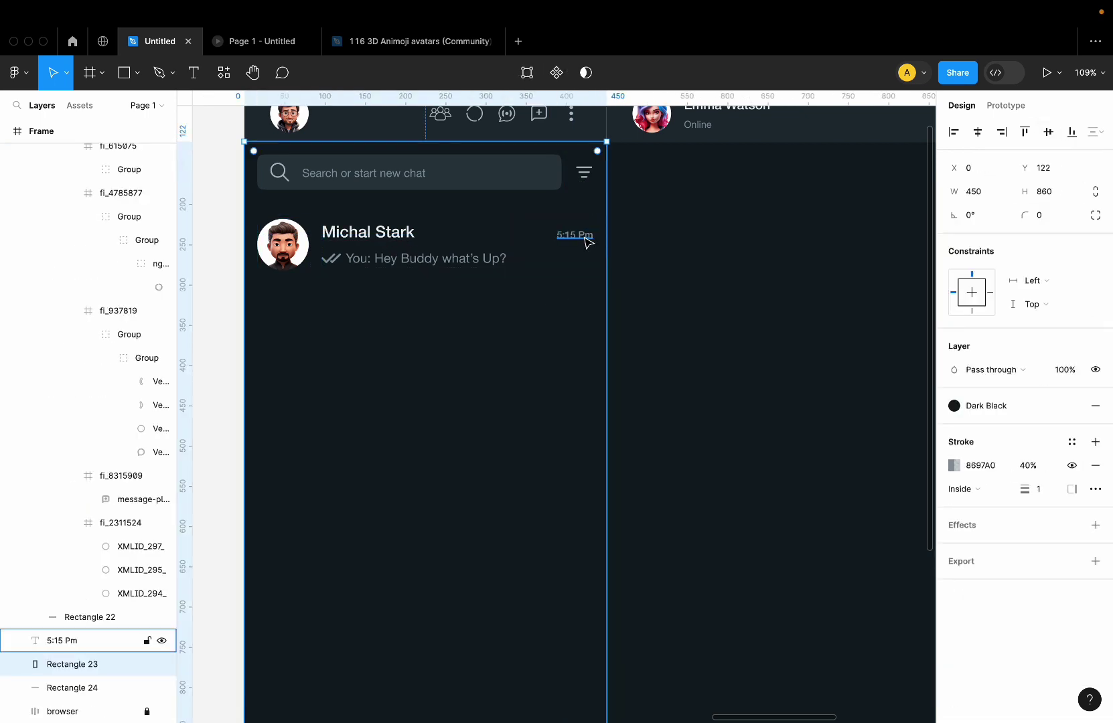
{"action": "left_click", "coordinate": [575, 233], "text": "shift"}
{"action": "left_click", "coordinate": [402, 255], "text": "shift"}
{"action": "key", "text": "super+g"}
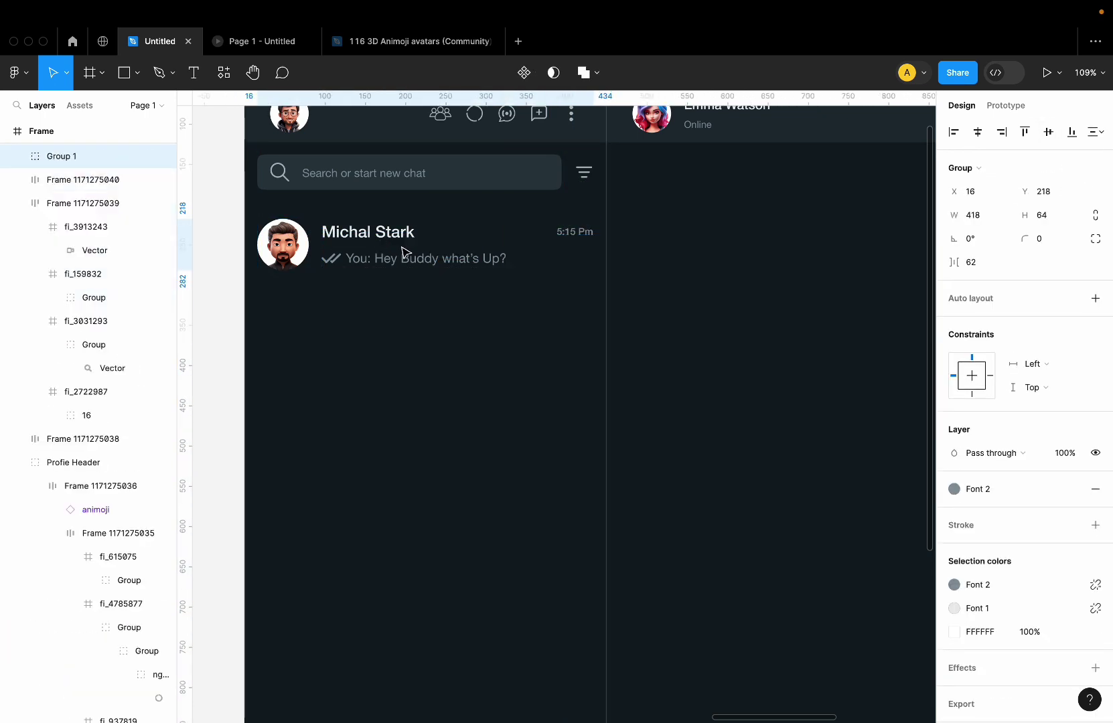
{"action": "type", "text": "1"}
{"action": "key", "text": "Return"}
{"action": "scroll", "coordinate": [256, 288], "scroll_direction": "down", "scroll_amount": 2}
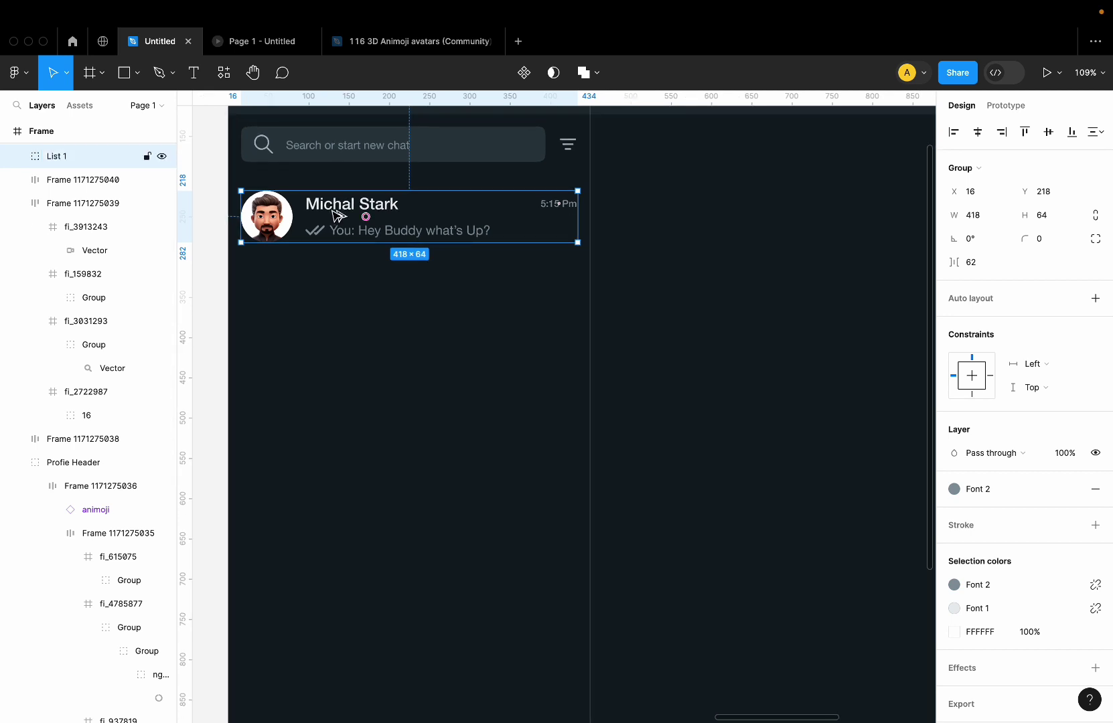
{"action": "left_click_drag", "start_coordinate": [341, 216], "coordinate": [336, 284]}
{"action": "key", "text": "shift+Down"}
{"action": "key", "text": "shift+Down"}
{"action": "key", "text": "shift+Down"}
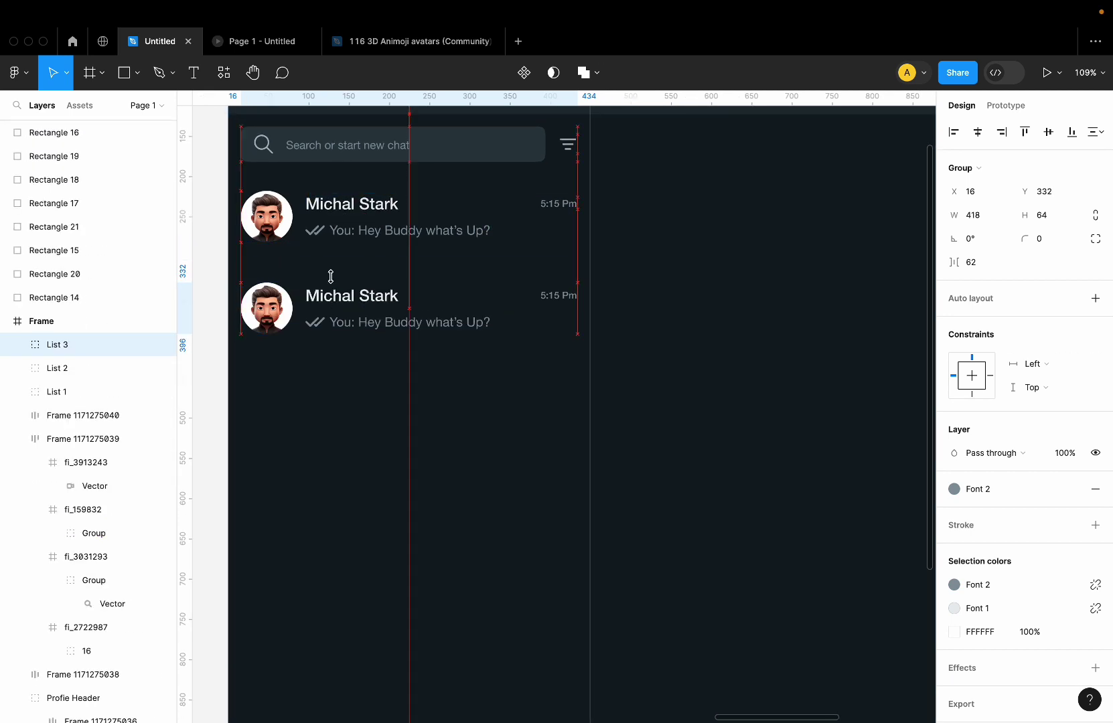
{"action": "left_click", "coordinate": [300, 277]}
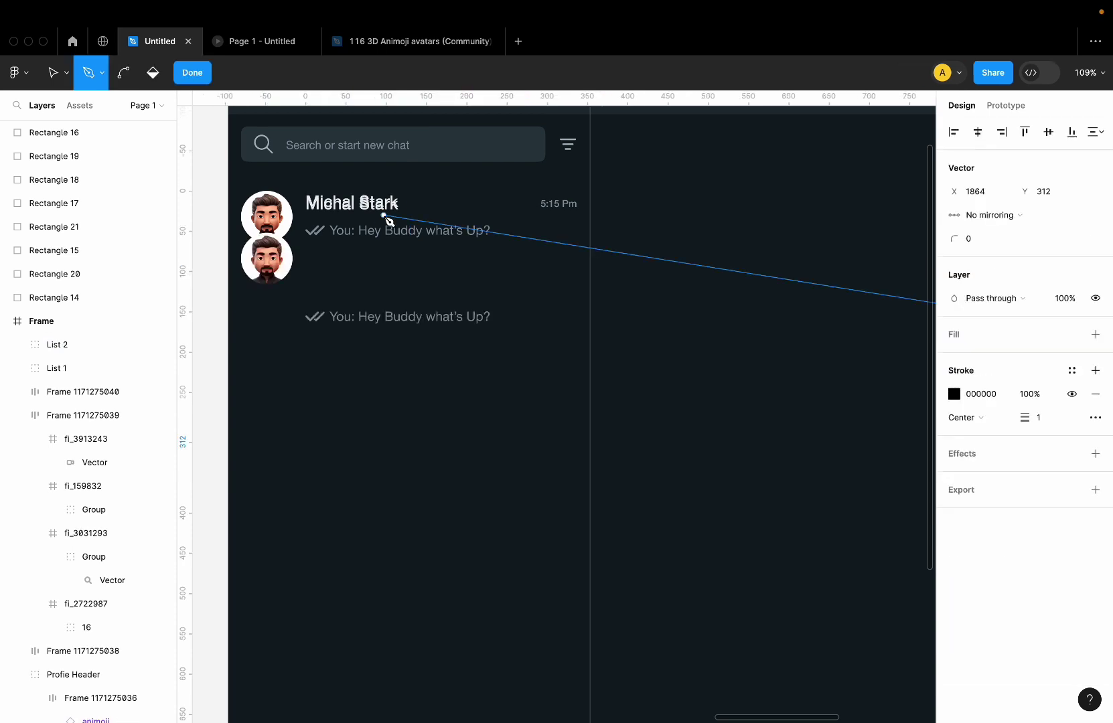
{"action": "key", "text": "ctrl+z"}
Draw a pen divider line under the row using the Icon colour style
{"action": "left_click", "coordinate": [349, 227]}
{"action": "key", "text": "p"}
{"action": "left_click", "coordinate": [305, 255]}
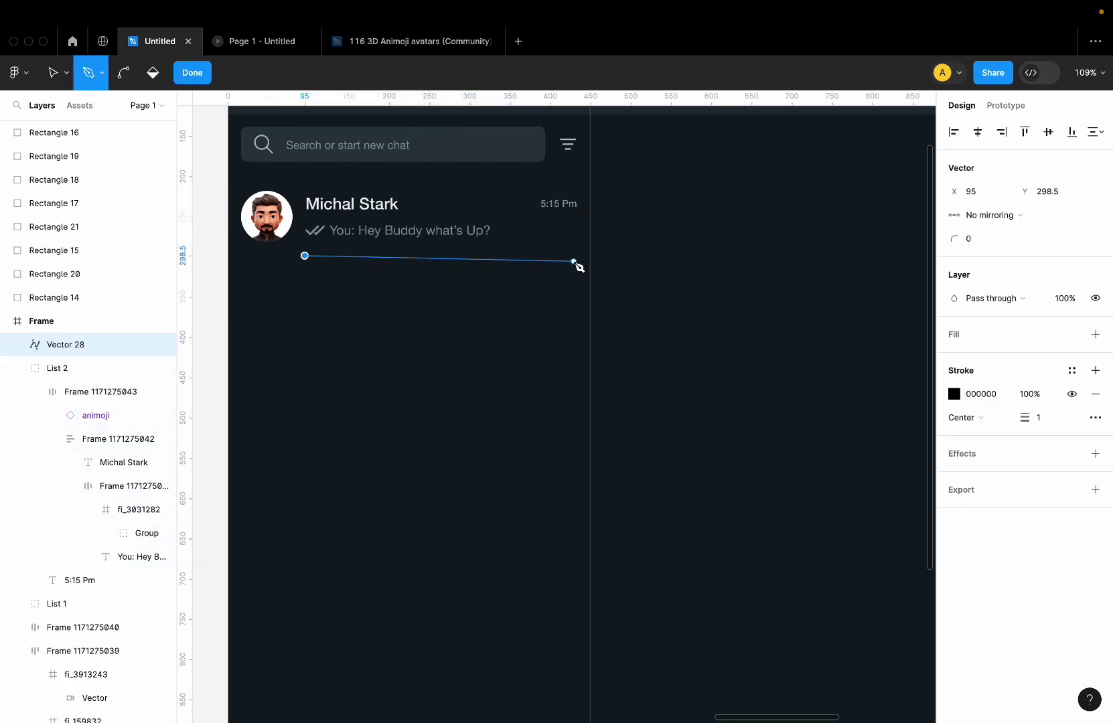
{"action": "key", "text": "Escape"}
{"action": "left_click", "coordinate": [1071, 442]}
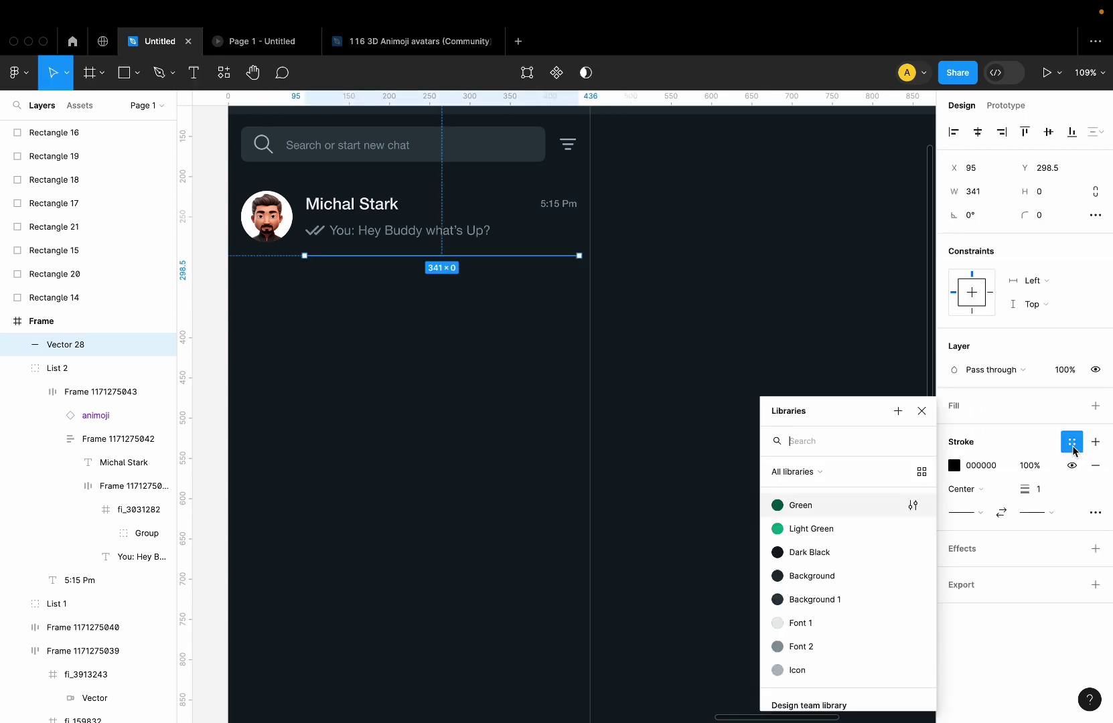
{"action": "left_click", "coordinate": [818, 670]}
{"action": "type", "text": "30"}
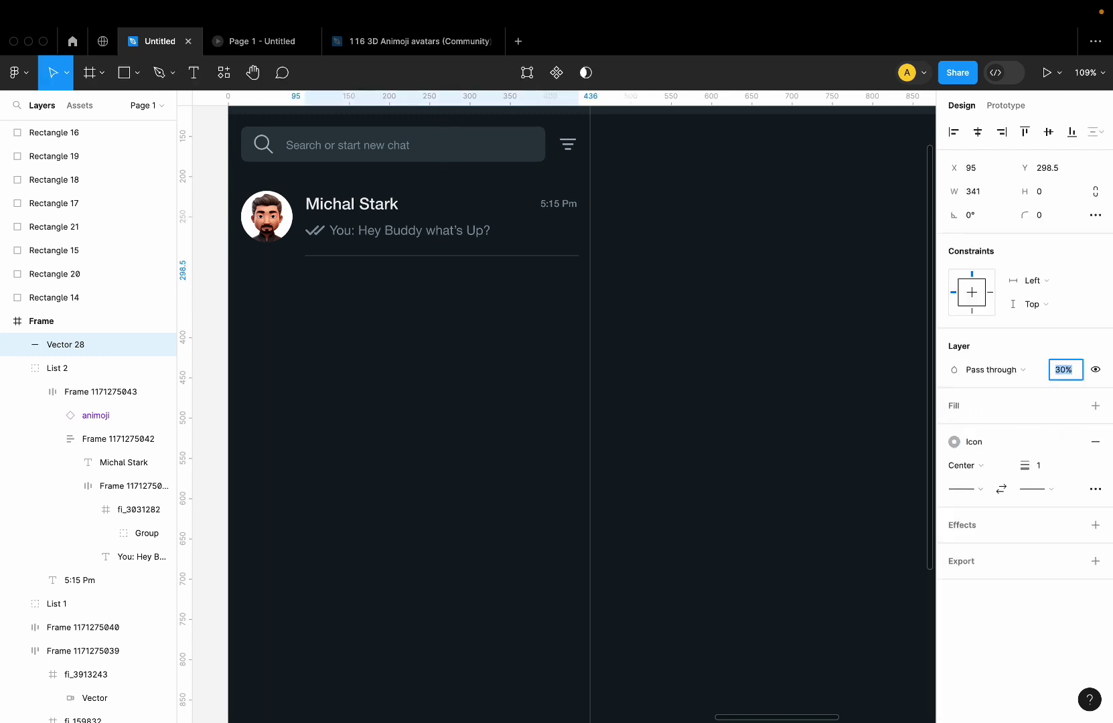
Group the divider with the row, duplicate it below, and stack both in auto layout
{"action": "left_click", "coordinate": [360, 219], "text": "shift"}
{"action": "key", "text": "ctrl+g"}
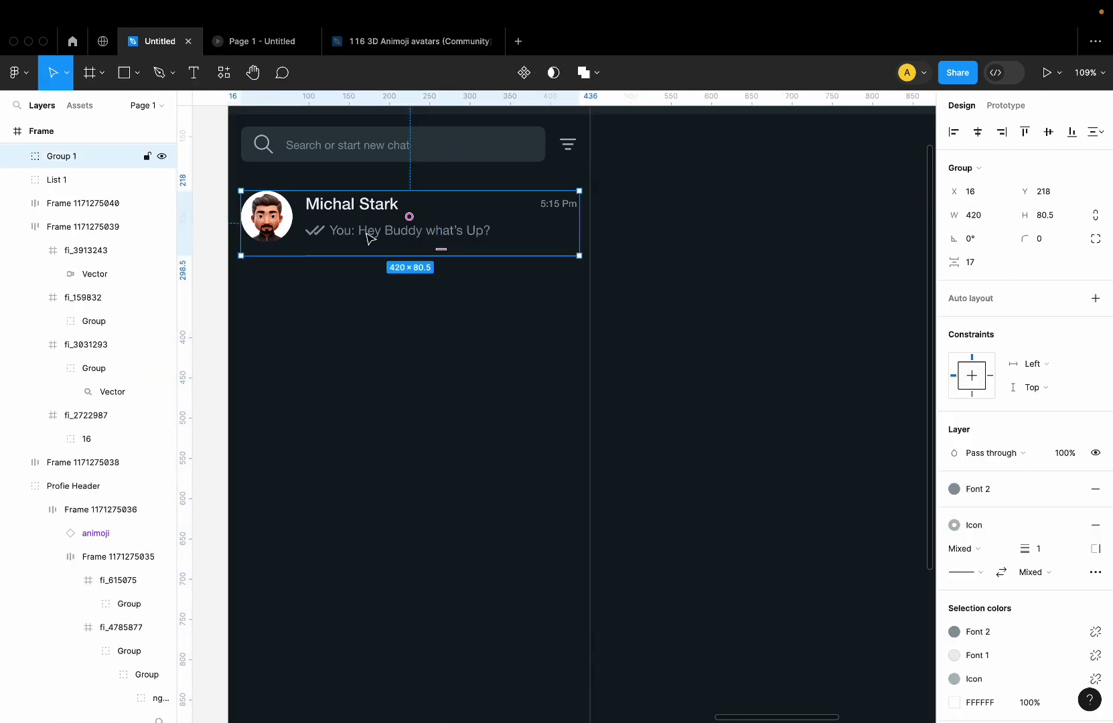
{"action": "left_click_drag", "start_coordinate": [368, 238], "coordinate": [368, 320]}
{"action": "left_click", "coordinate": [390, 255], "text": "shift"}
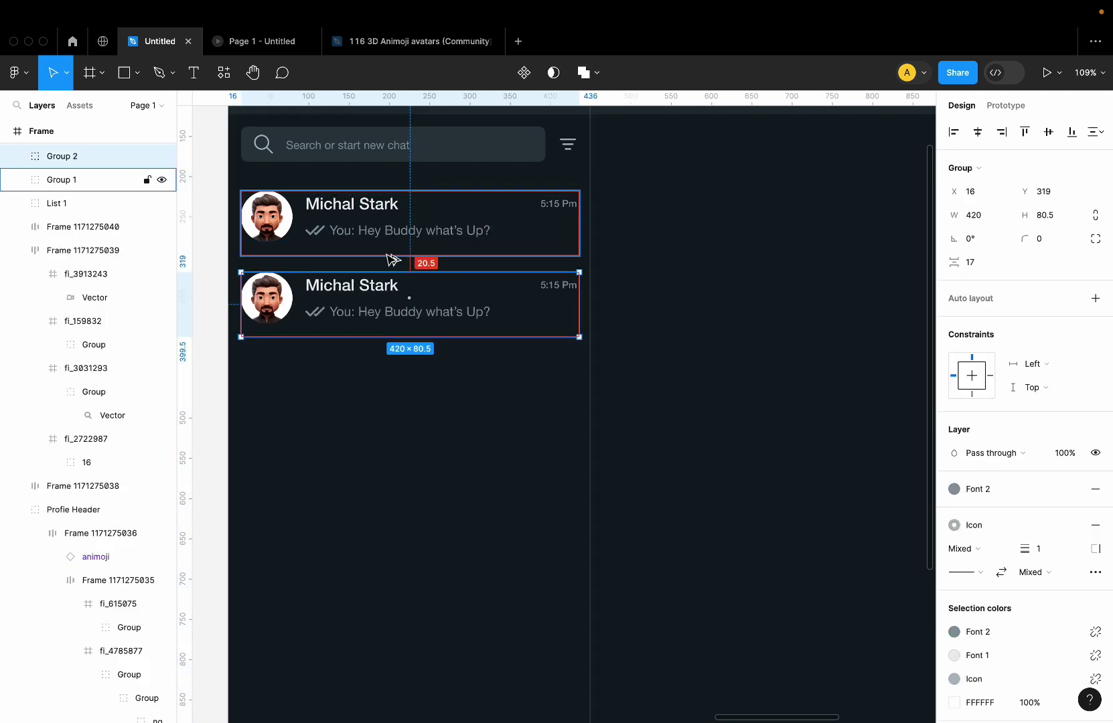
{"action": "key", "text": "shift+a"}
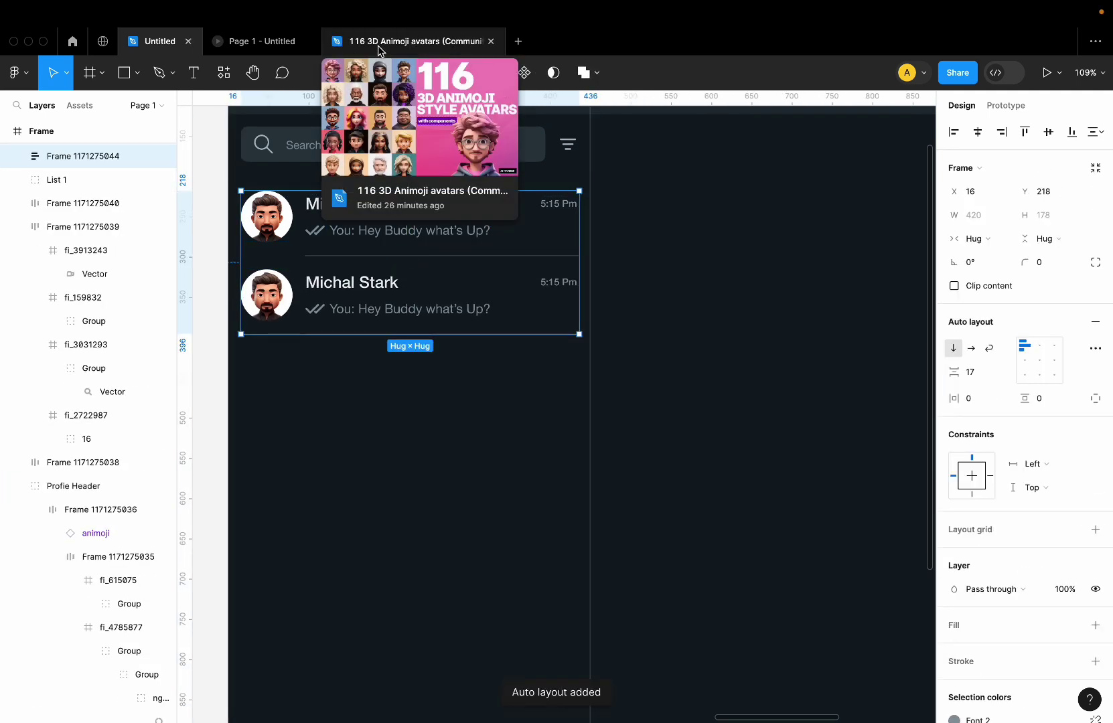
Paste a copied female animoji avatar from the Animoji avatars file into the mockup
{"action": "left_click", "coordinate": [412, 40]}
{"action": "left_click", "coordinate": [154, 41]}
{"action": "key", "text": "ctrl+v"}
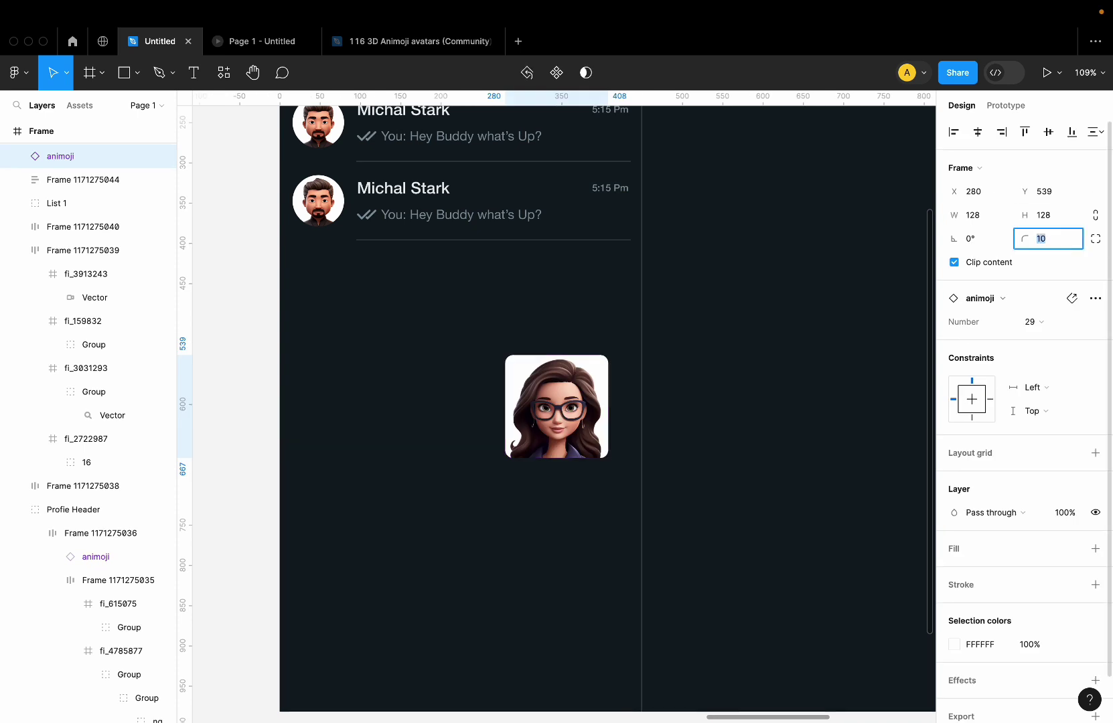
{"action": "type", "text": "0"}
{"action": "key", "text": "Return"}
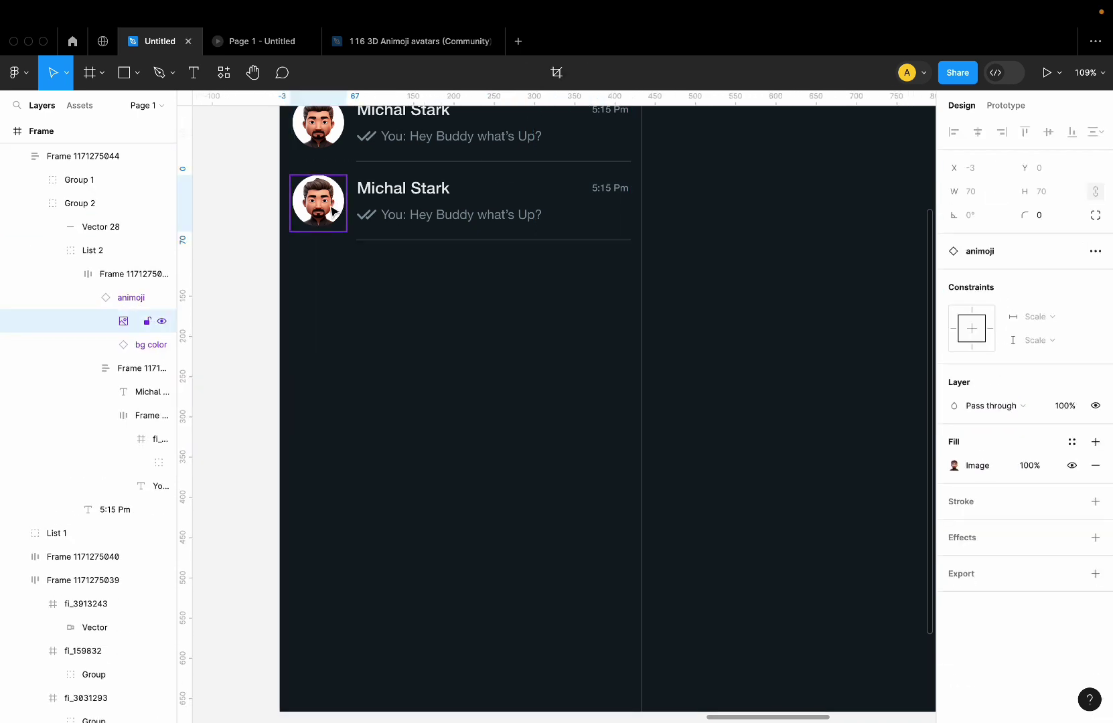
Resize the new avatar to 64 px and swap it in for row two's male avatar
{"action": "left_click", "coordinate": [342, 199]}
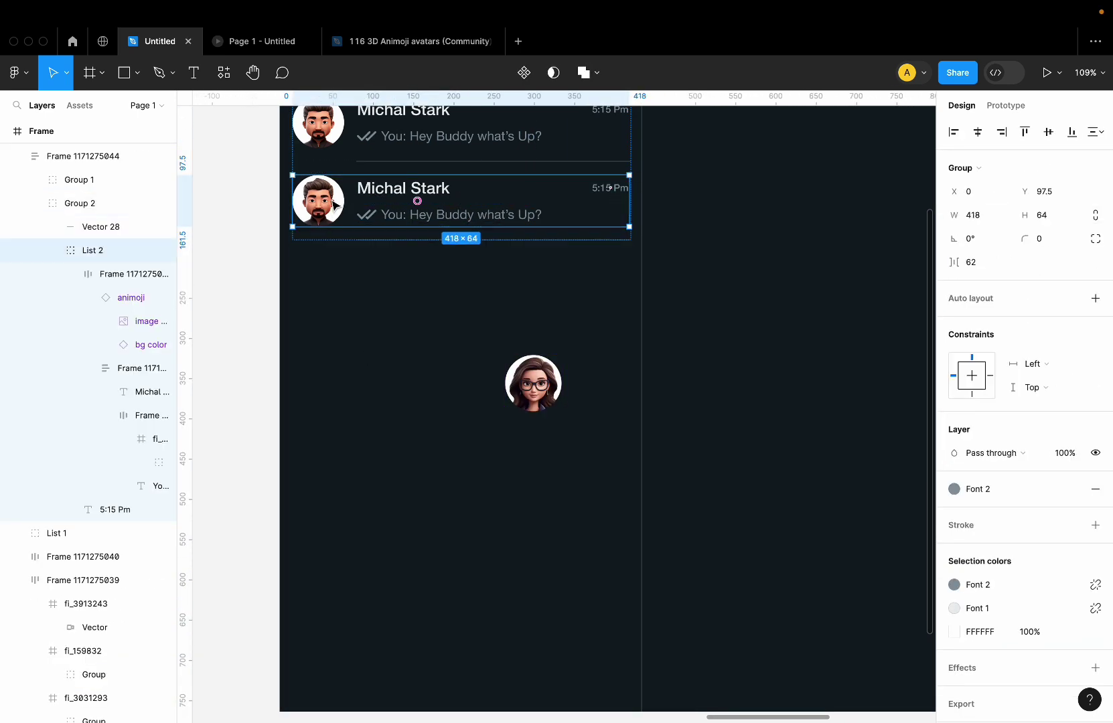
{"action": "double_click", "coordinate": [313, 199]}
{"action": "left_click", "coordinate": [589, 435]}
{"action": "left_click", "coordinate": [1048, 215]}
{"action": "type", "text": "64"}
{"action": "key", "text": "Return"}
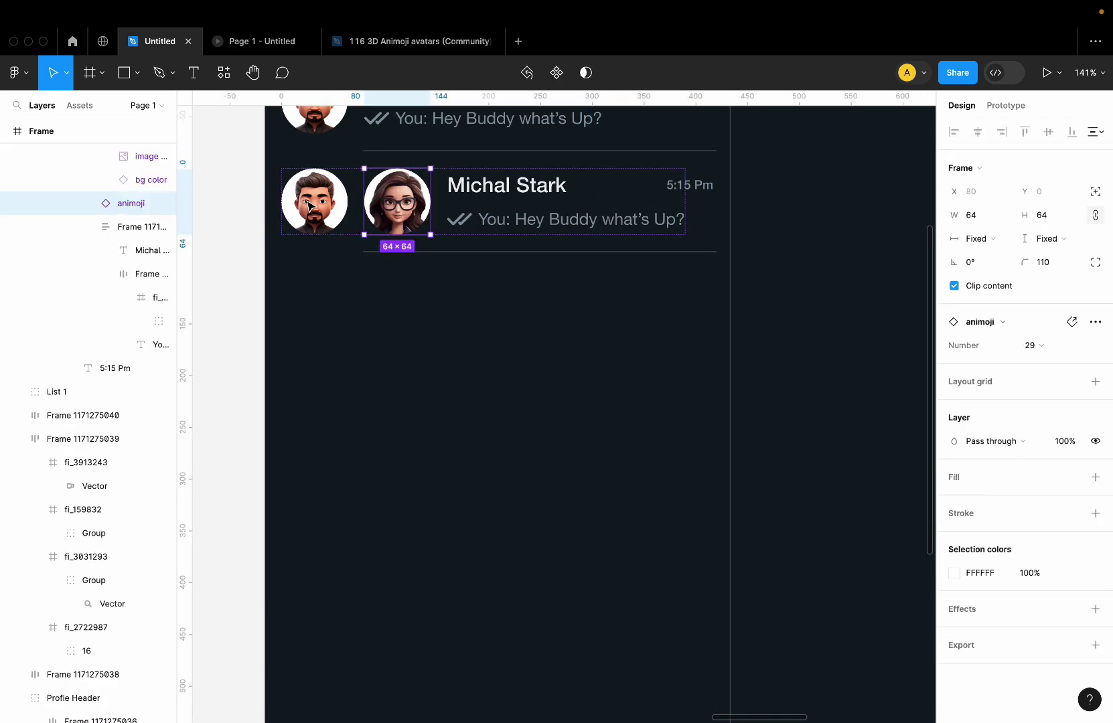
{"action": "left_click_drag", "start_coordinate": [588, 432], "coordinate": [315, 200]}
{"action": "left_click", "coordinate": [397, 199]}
{"action": "key", "text": "Delete"}
Rename row two's contact and change its preview to 'You: We will send you the gift today...'
{"action": "left_click", "coordinate": [429, 191]}
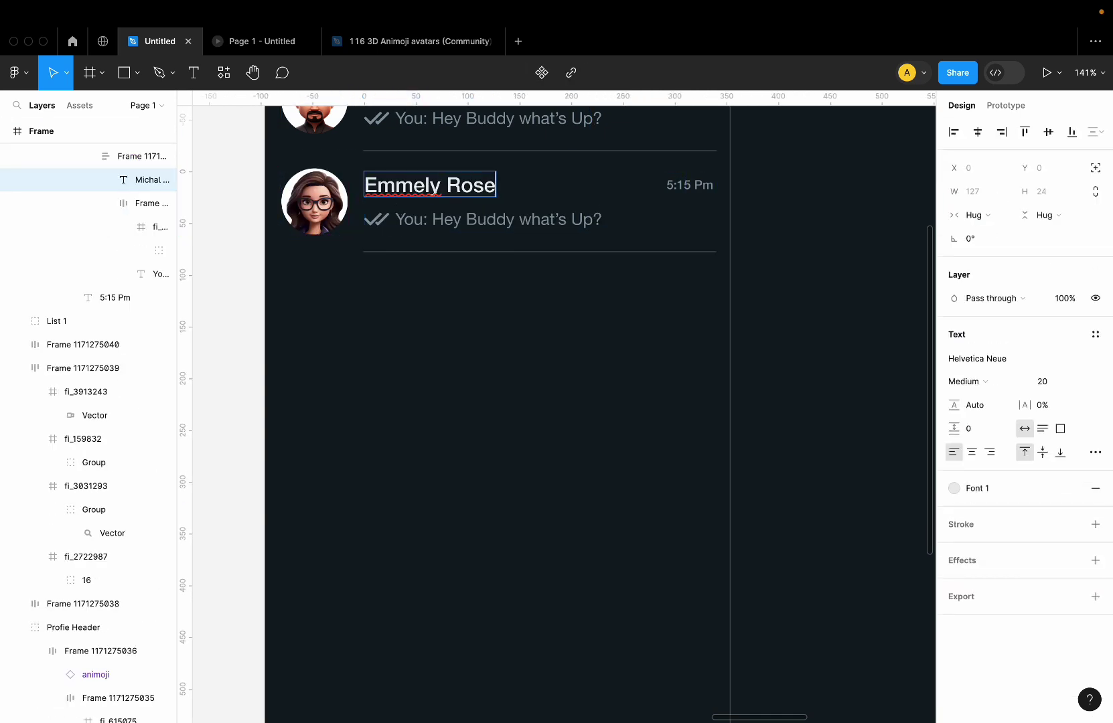
{"action": "right_click", "coordinate": [394, 184]}
{"action": "left_click", "coordinate": [435, 191]}
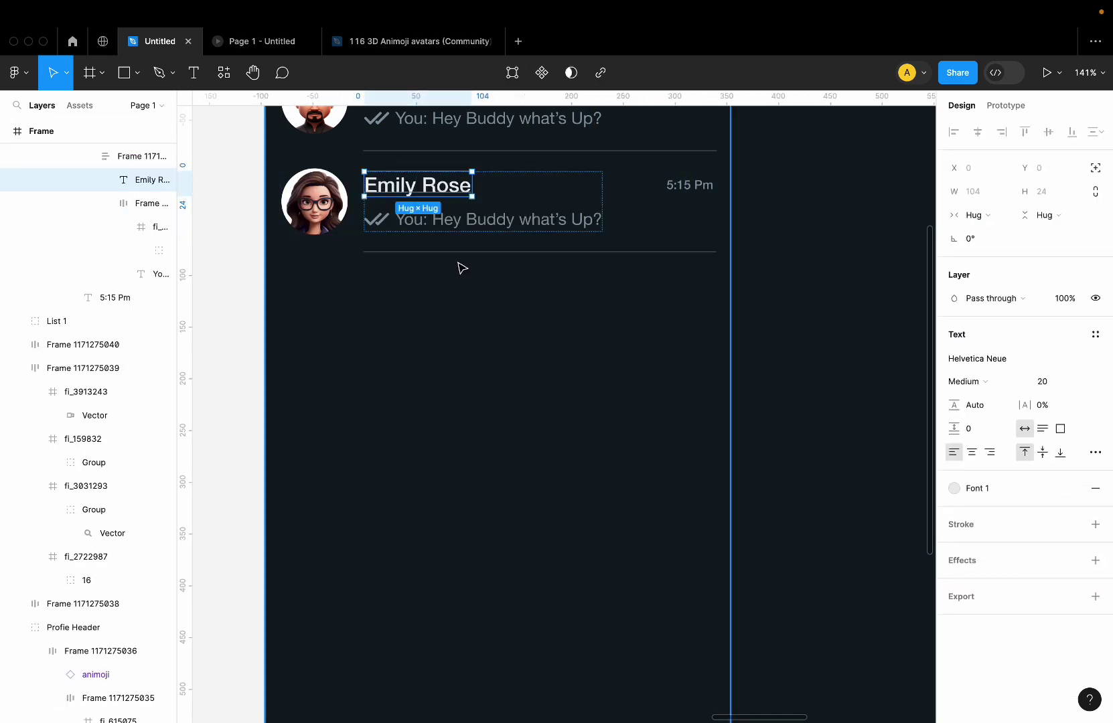
{"action": "left_click", "coordinate": [455, 216]}
{"action": "double_click", "coordinate": [433, 220]}
{"action": "left_click_drag", "start_coordinate": [433, 219], "coordinate": [596, 220]}
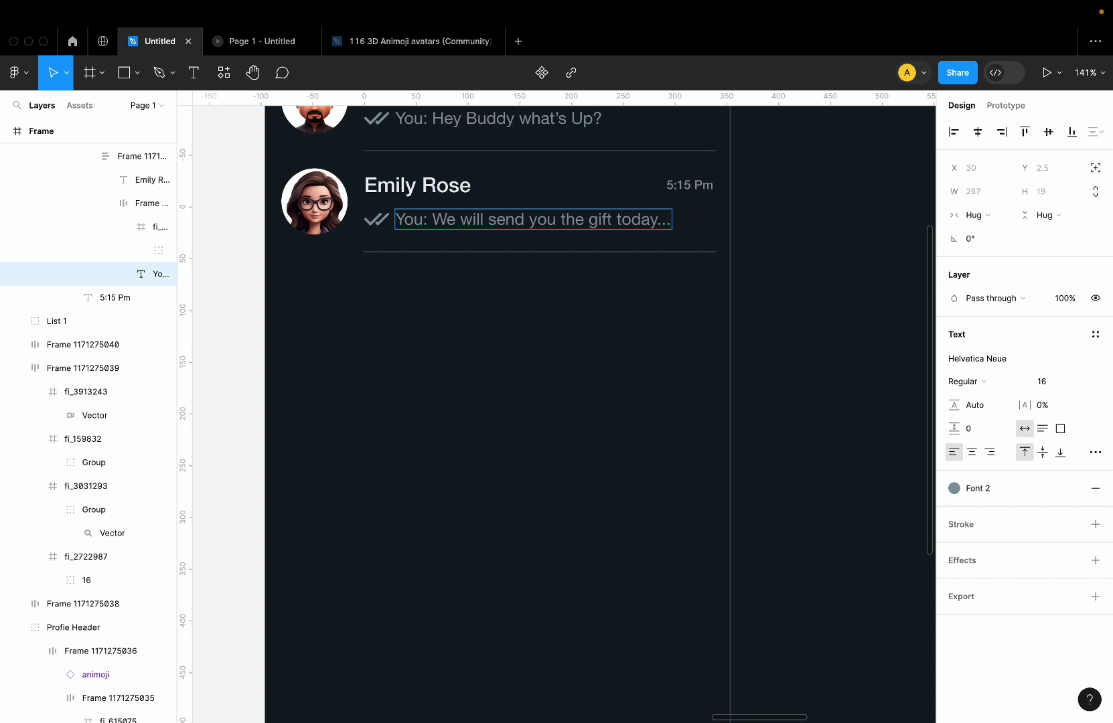
{"action": "scroll", "coordinate": [392, 291], "scroll_direction": "down", "scroll_amount": 3}
Recolour the row's double ticks blue and duplicate the whole row group
{"action": "left_click", "coordinate": [379, 240]}
{"action": "mouse_move", "coordinate": [1008, 596]}
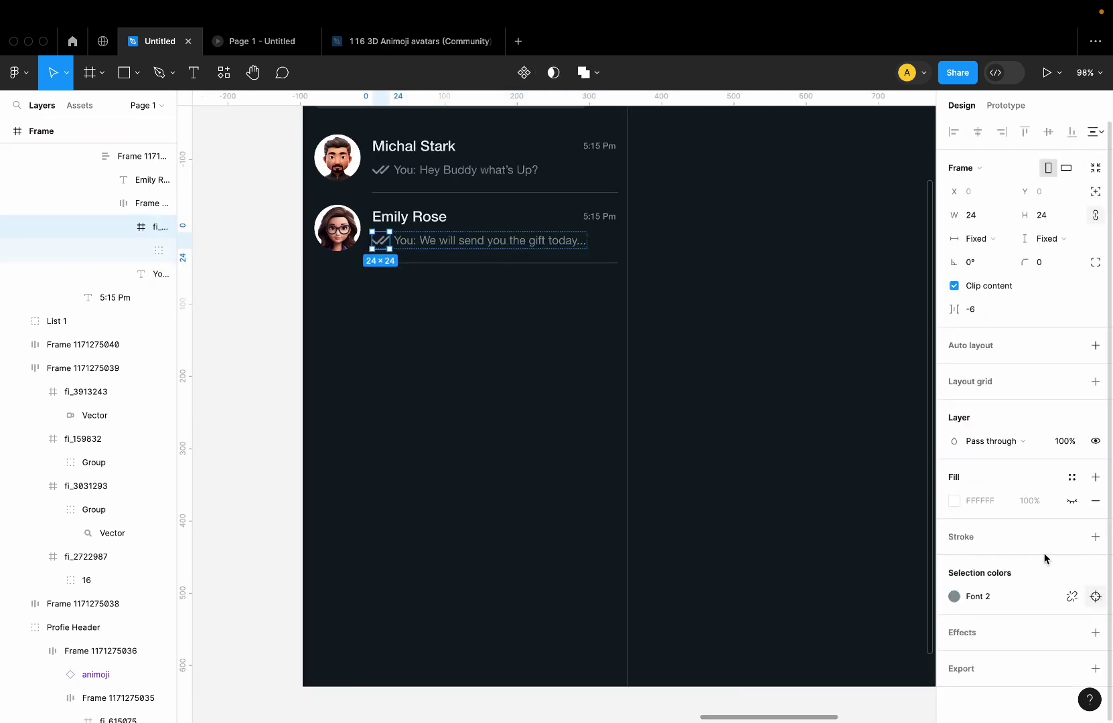
{"action": "left_click", "coordinate": [951, 596]}
{"action": "left_click", "coordinate": [913, 349]}
{"action": "left_click", "coordinate": [920, 301]}
{"action": "left_click", "coordinate": [442, 248]}
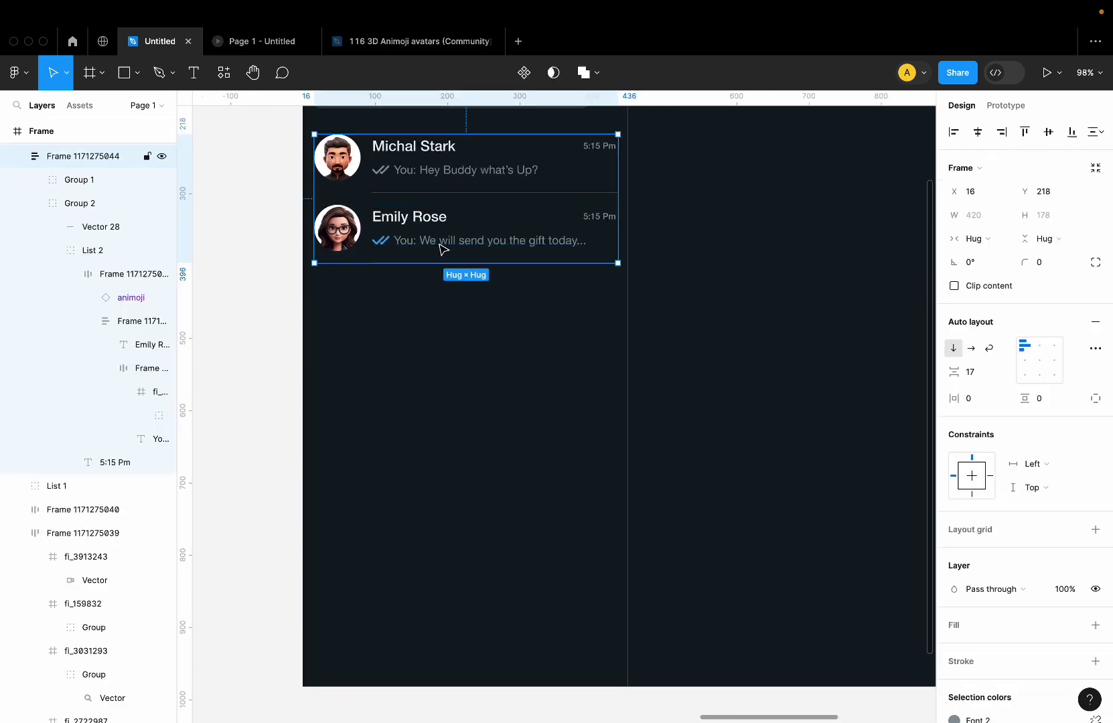
{"action": "double_click", "coordinate": [413, 258]}
{"action": "key", "text": "ctrl+d"}
{"action": "key", "text": "ctrl+d"}
{"action": "key", "text": "ctrl+d"}
Add one more copy of the second contact's row to the chat list
{"action": "scroll", "coordinate": [420, 284], "scroll_direction": "down", "scroll_amount": 5}
{"action": "key", "text": "ctrl+d"}
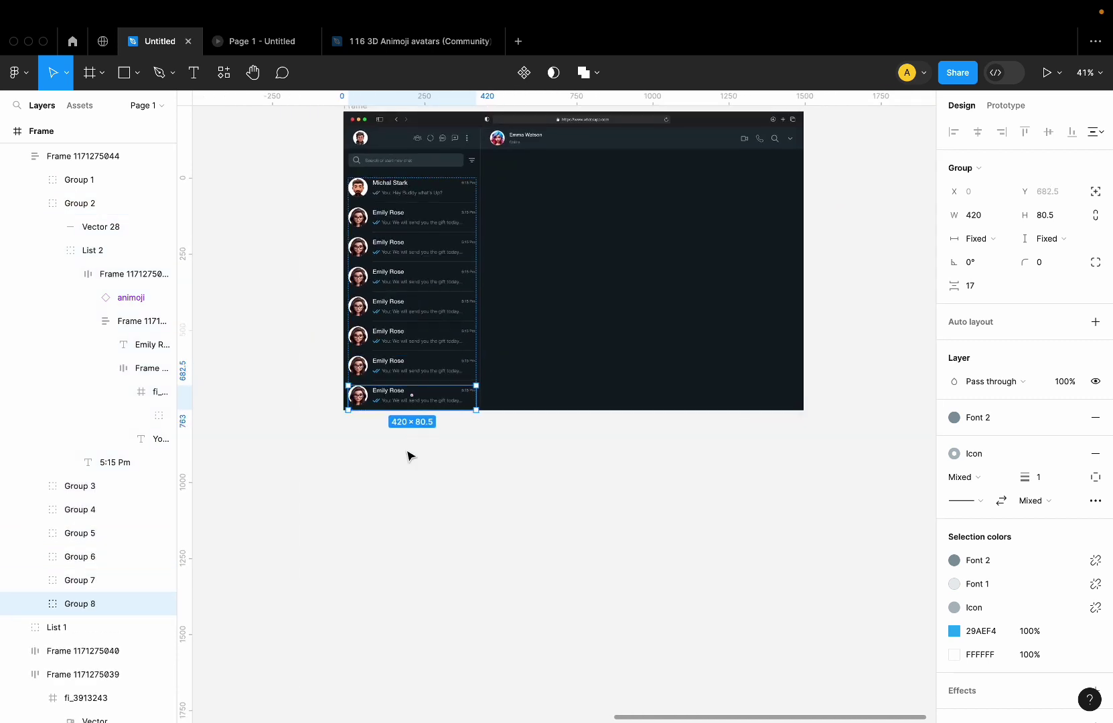
{"action": "left_click", "coordinate": [410, 455]}
{"action": "scroll", "coordinate": [375, 348], "scroll_direction": "up", "scroll_amount": 2}
{"action": "scroll", "coordinate": [365, 301], "scroll_direction": "right", "scroll_amount": 1}
{"action": "left_click", "coordinate": [361, 243]}
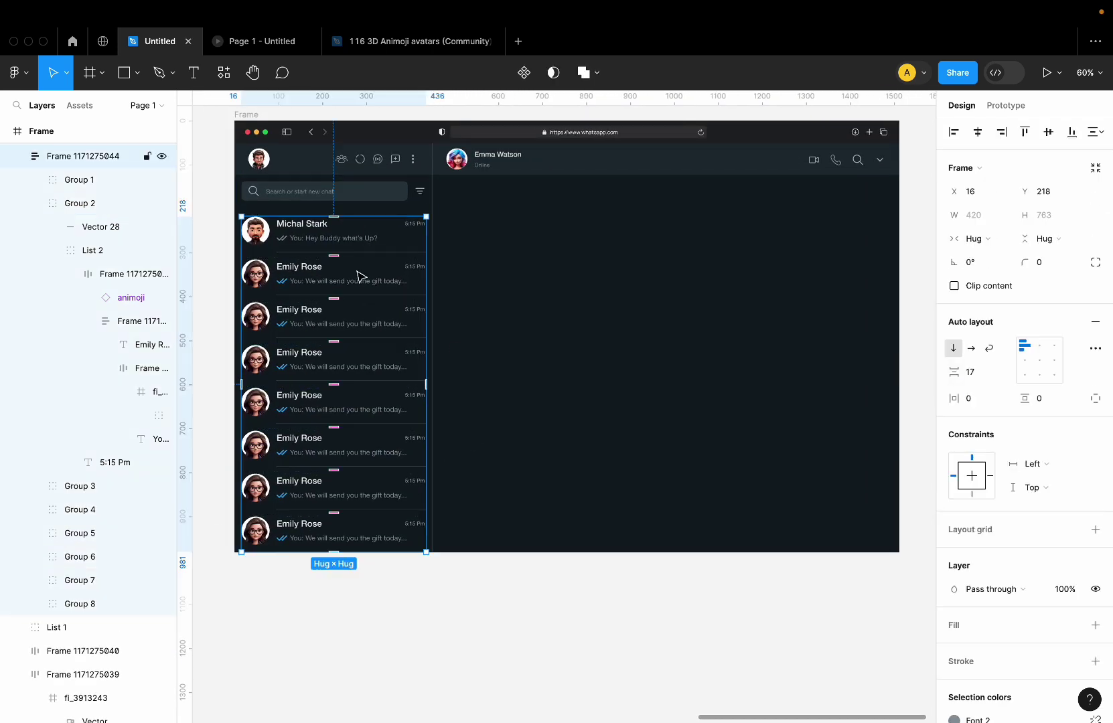
{"action": "left_click", "coordinate": [359, 289]}
{"action": "left_click", "coordinate": [223, 295]}
Cover the first copied row with a Background 1 rectangle placed behind its text
{"action": "left_click_drag", "start_coordinate": [236, 254], "coordinate": [429, 299]}
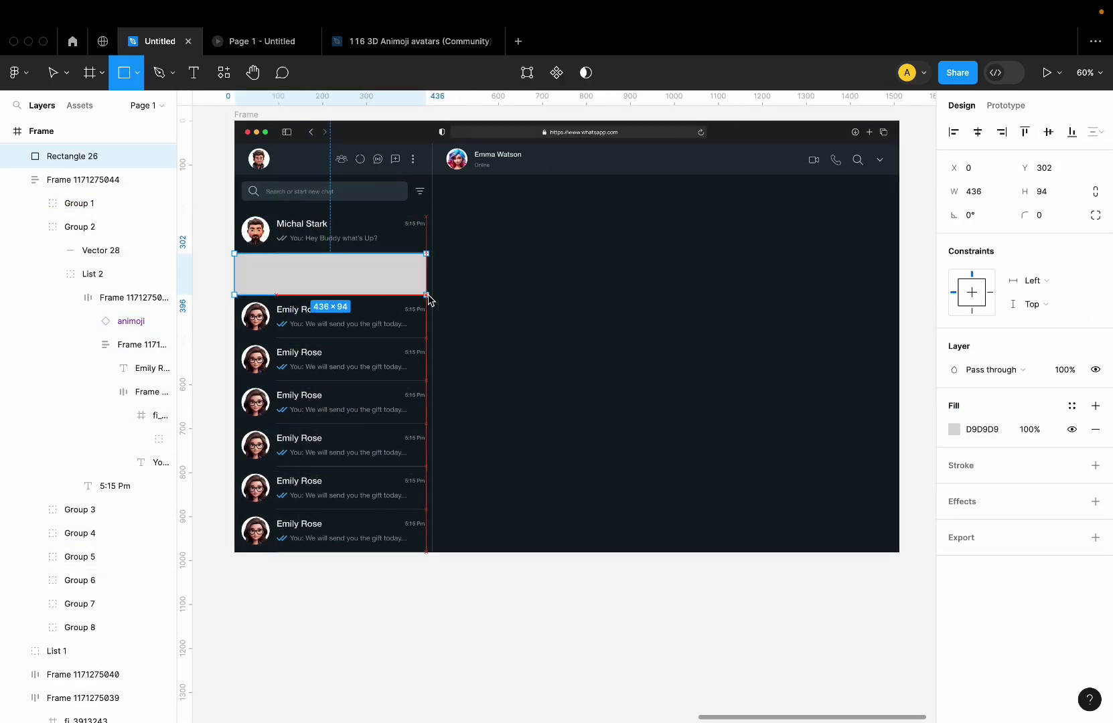
{"action": "left_click", "coordinate": [1072, 405]}
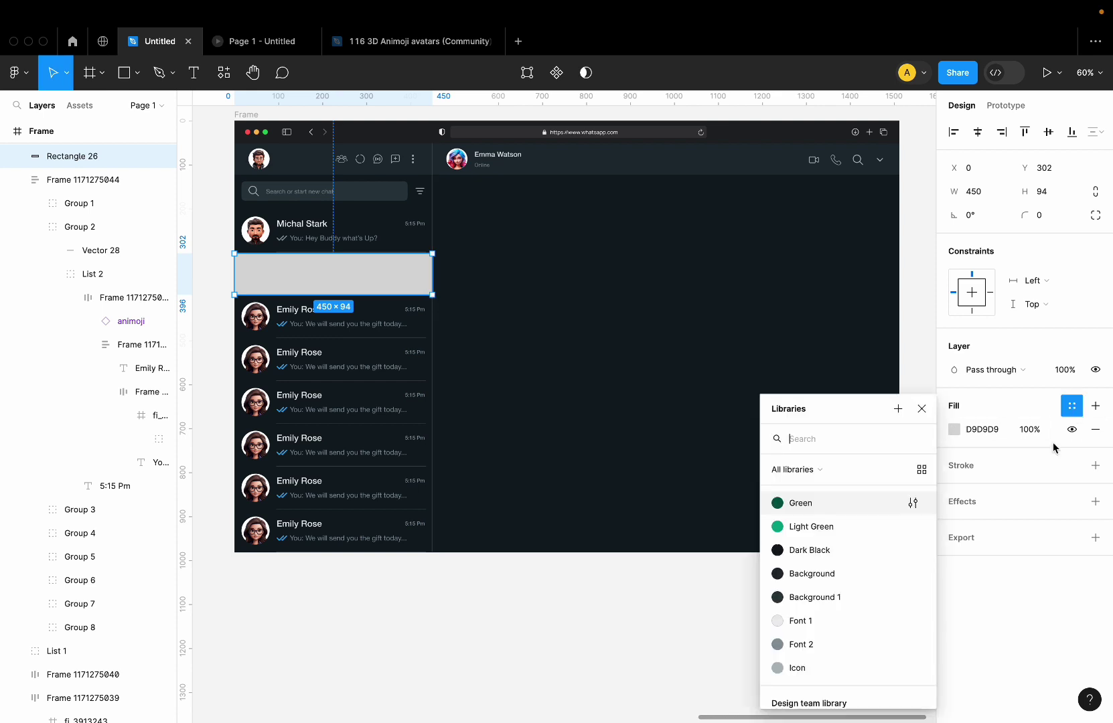
{"action": "left_click", "coordinate": [814, 599]}
{"action": "left_click", "coordinate": [286, 280]}
{"action": "scroll", "coordinate": [762, 284], "scroll_direction": "up", "scroll_amount": 5}
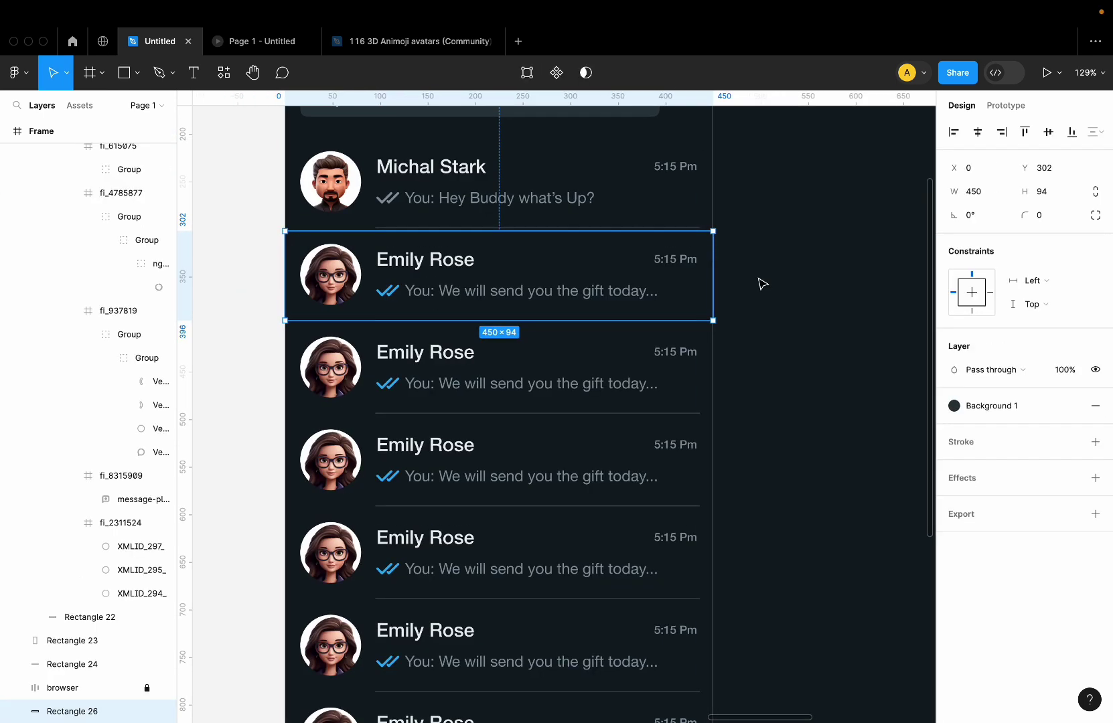
{"action": "key", "text": "ctrl+]"}
{"action": "key", "text": "ctrl+]"}
{"action": "key", "text": "ctrl+]"}
{"action": "scroll", "coordinate": [507, 235], "scroll_direction": "up", "scroll_amount": 5}
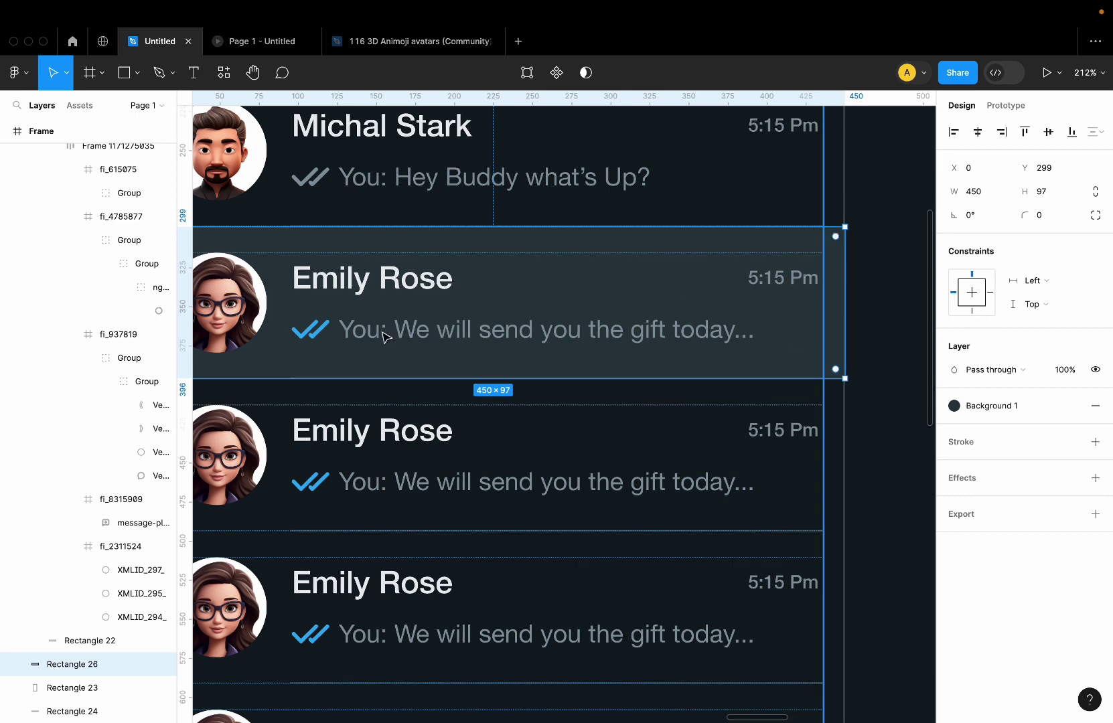
{"action": "key", "text": "Escape"}
Check the highlight rectangle and the divider lines above and below the row
{"action": "left_click", "coordinate": [591, 368]}
{"action": "scroll", "coordinate": [386, 323], "scroll_direction": "down", "scroll_amount": 5}
{"action": "scroll", "coordinate": [629, 363], "scroll_direction": "up", "scroll_amount": 5}
{"action": "key", "text": "Escape"}
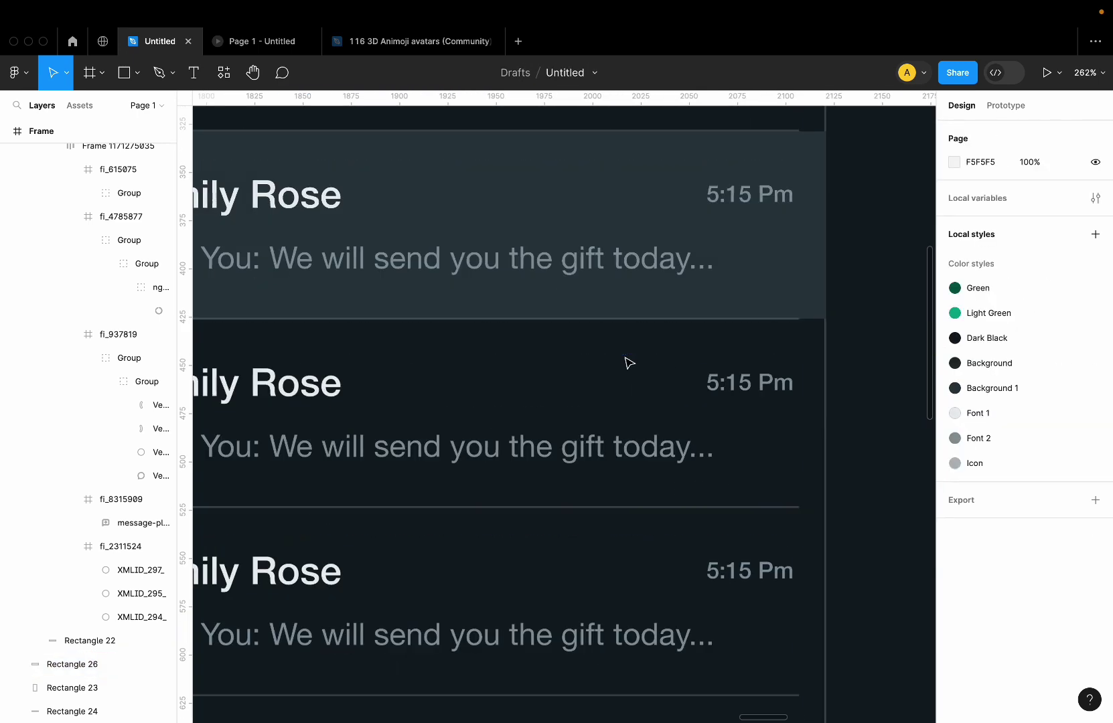
{"action": "left_click", "coordinate": [797, 321]}
{"action": "left_click", "coordinate": [797, 131]}
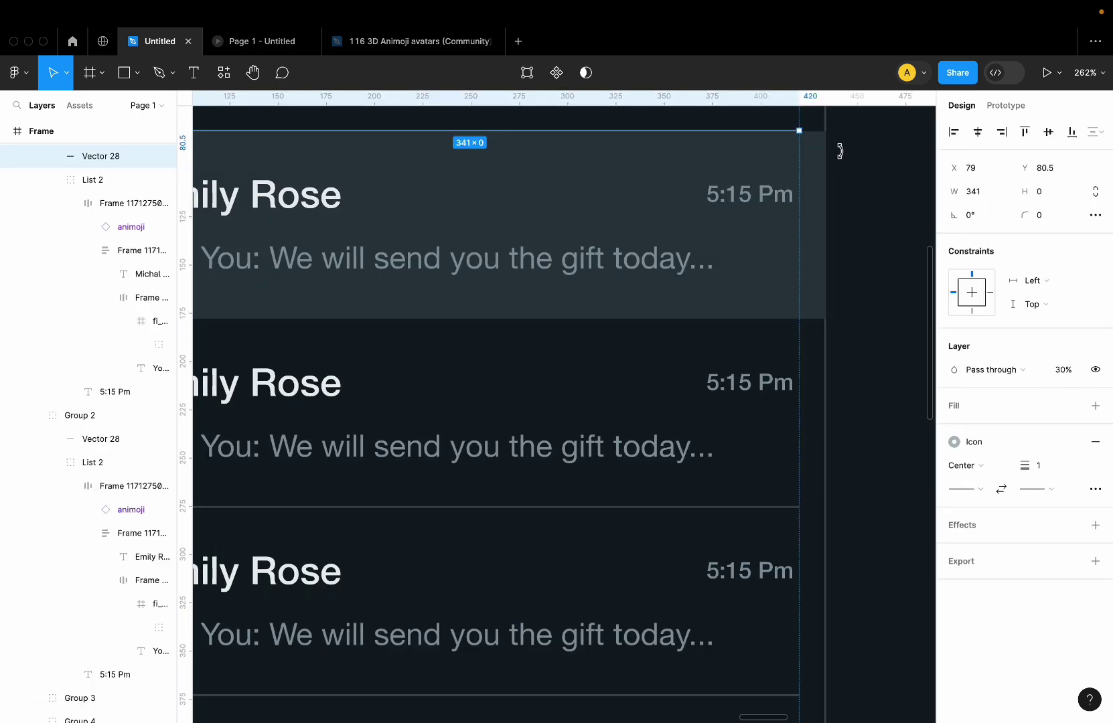
{"action": "scroll", "coordinate": [686, 288], "scroll_direction": "down", "scroll_amount": 5}
{"action": "key", "text": "Escape"}
Bring an animoji avatar into the mockup and rename the second row's contact
{"action": "left_click", "coordinate": [386, 42]}
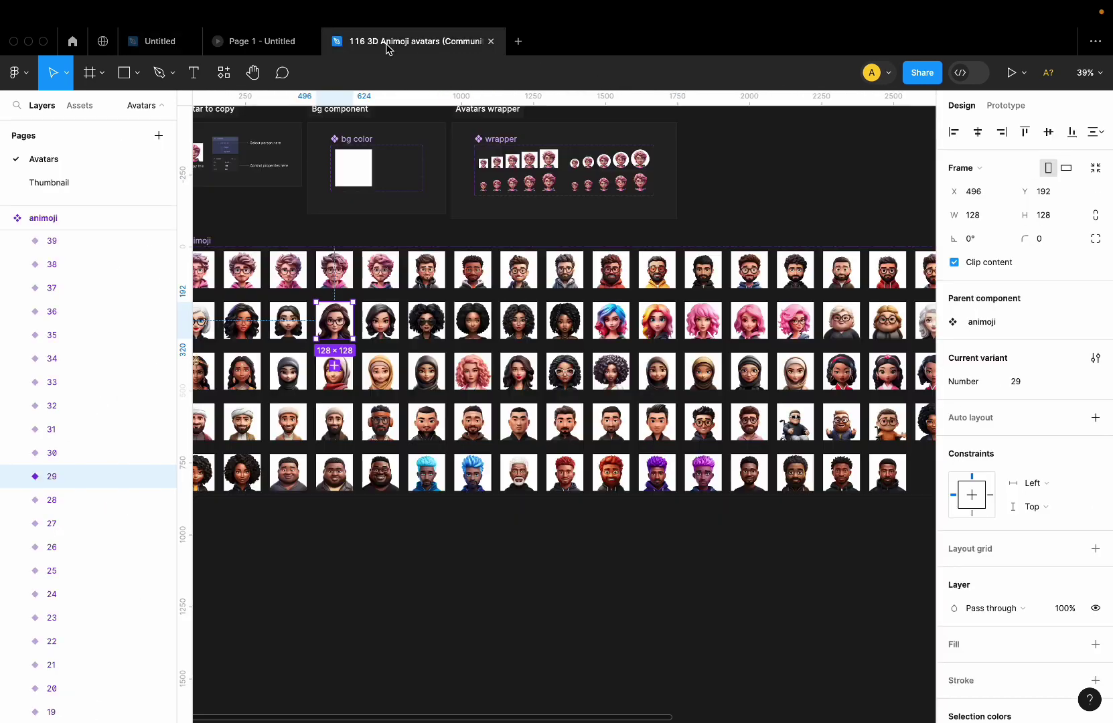
{"action": "mouse_move", "coordinate": [845, 424]}
{"action": "left_mouse_down"}
{"action": "mouse_move", "coordinate": [567, 404]}
{"action": "mouse_move", "coordinate": [434, 412]}
{"action": "mouse_move", "coordinate": [519, 259]}
{"action": "left_mouse_up"}
{"action": "scroll", "coordinate": [480, 289], "scroll_direction": "up", "scroll_amount": 5}
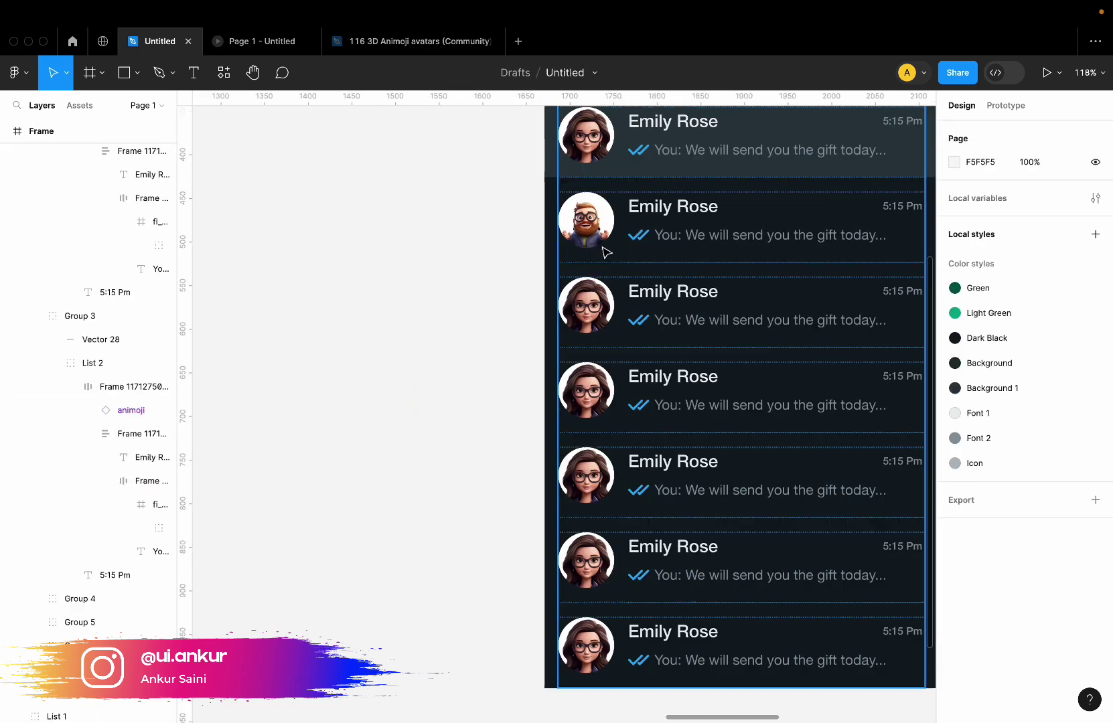
{"action": "double_click", "coordinate": [669, 207]}
{"action": "type", "text": "David"}
{"action": "key", "text": "Escape"}
Copy animoji number 80 into the mockup and place it in the fourth chat row
{"action": "left_click", "coordinate": [415, 41]}
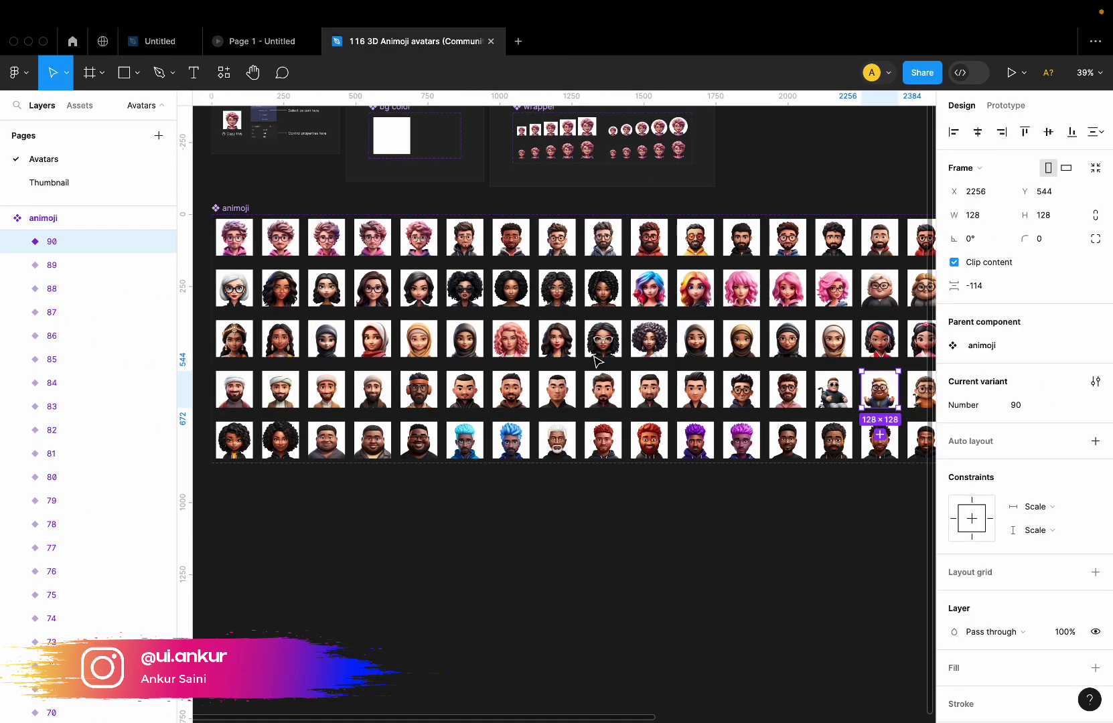
{"action": "left_click", "coordinate": [465, 389]}
{"action": "left_click", "coordinate": [418, 389]}
{"action": "key", "text": "ctrl+c"}
{"action": "left_click", "coordinate": [160, 41]}
{"action": "key", "text": "ctrl+v"}
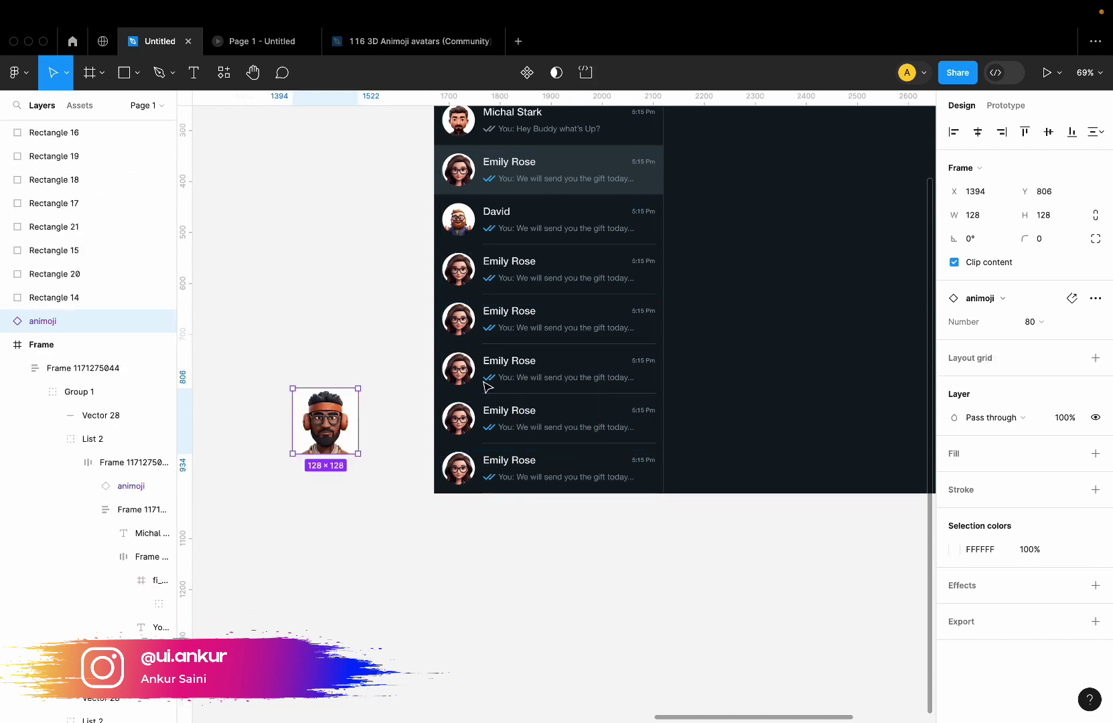
{"action": "left_click", "coordinate": [1058, 219]}
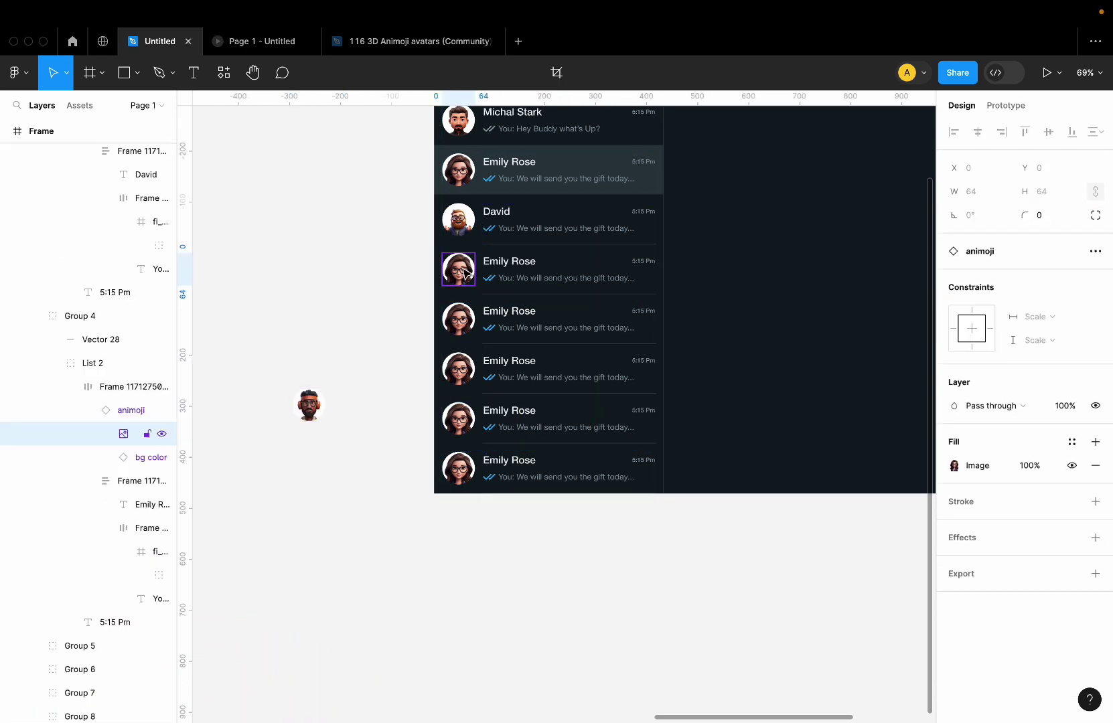
{"action": "left_click_drag", "start_coordinate": [309, 403], "coordinate": [461, 270]}
Rename the fourth row's contact
{"action": "double_click", "coordinate": [515, 261]}
{"action": "type", "text": "Peter Par"}
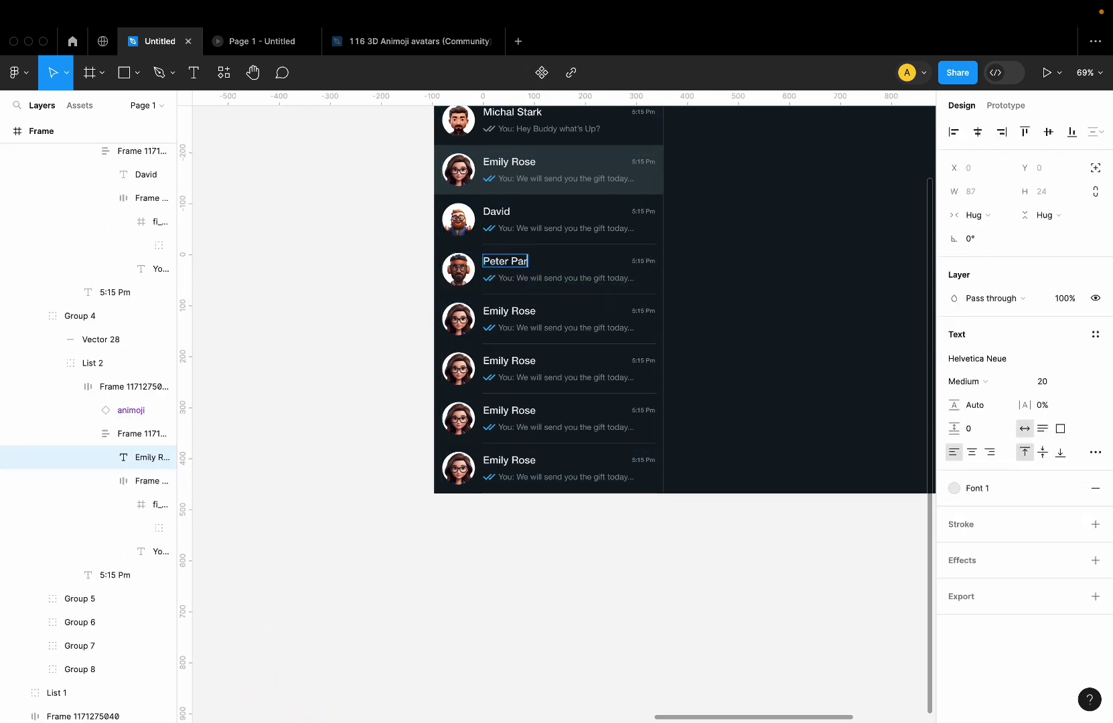
{"action": "type", "text": "ker"}
{"action": "left_click", "coordinate": [459, 318]}
{"action": "left_click", "coordinate": [461, 284]}
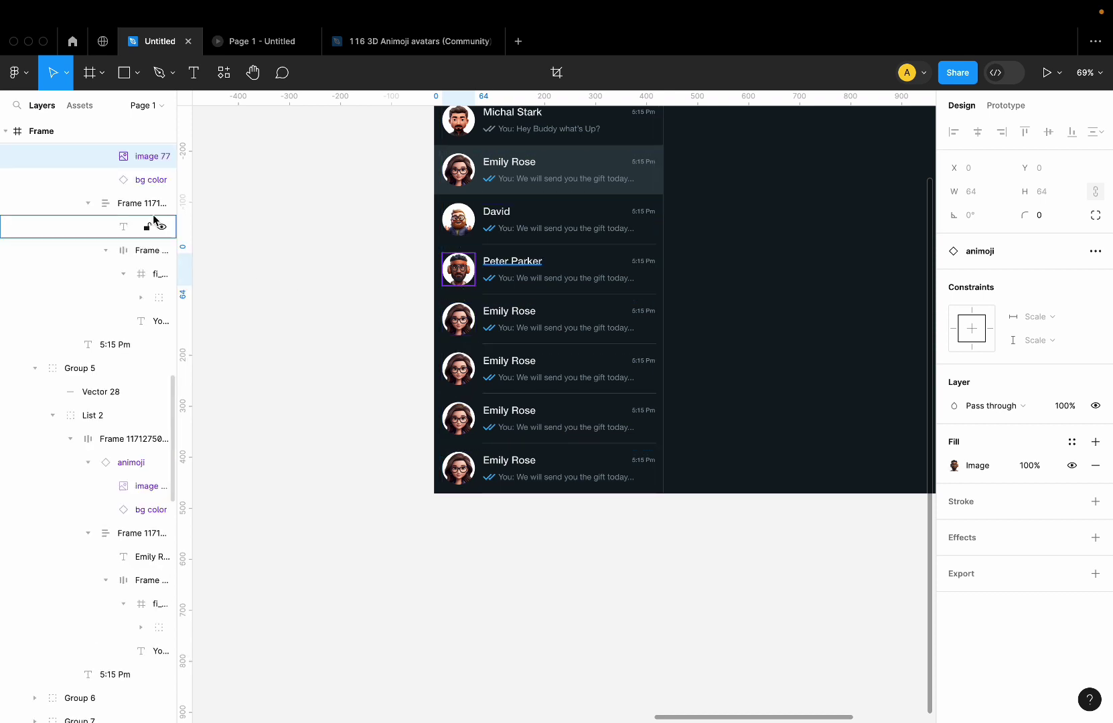
Swap rows five to seven to animoji 25, a pink-haired and a blond animoji
{"action": "left_click", "coordinate": [459, 319]}
{"action": "left_click", "coordinate": [1034, 345]}
{"action": "left_click", "coordinate": [1001, 325]}
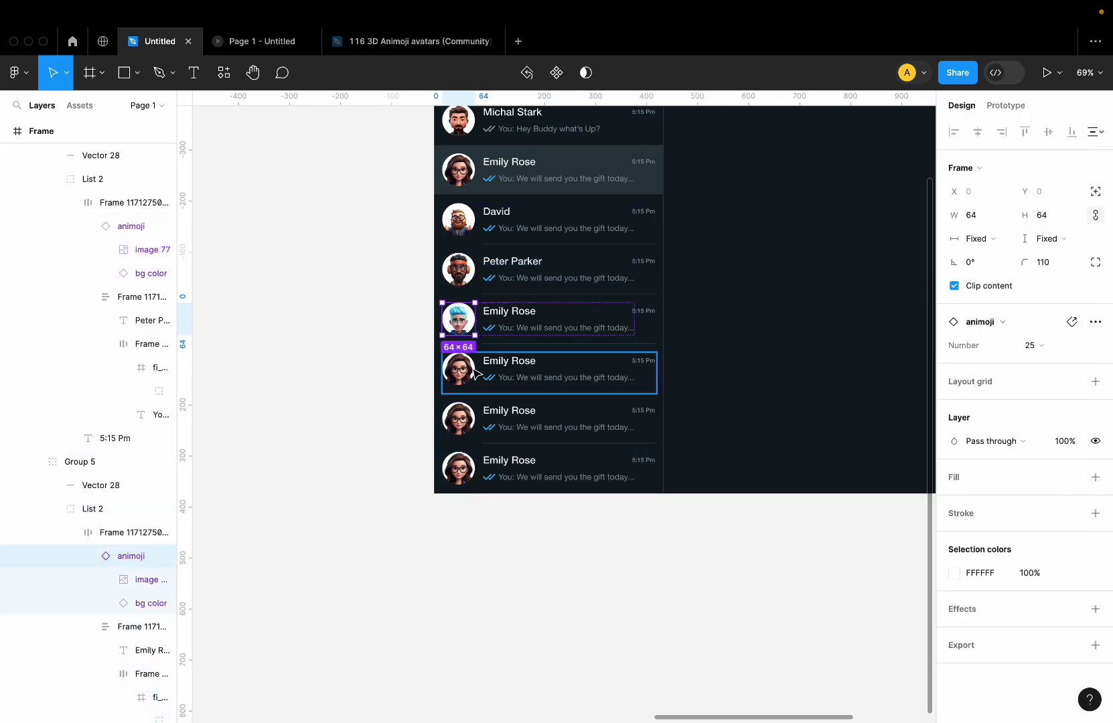
{"action": "left_click", "coordinate": [459, 369]}
{"action": "left_click", "coordinate": [1034, 345]}
{"action": "left_click", "coordinate": [1002, 325]}
{"action": "key", "text": "Escape"}
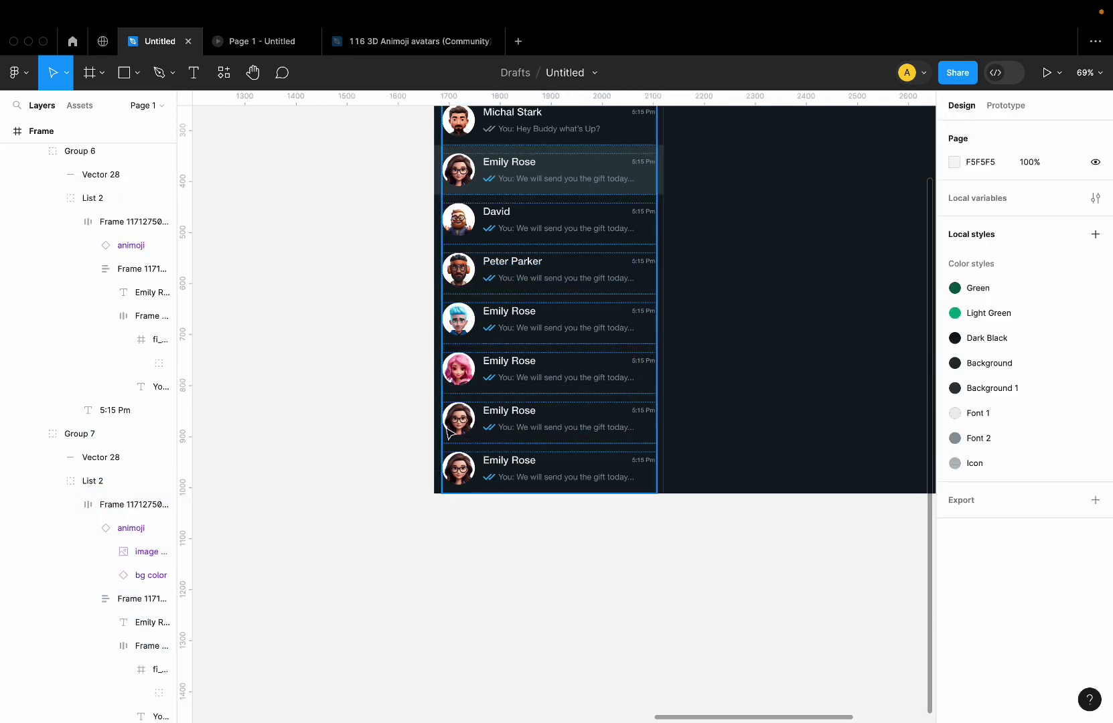
{"action": "left_click", "coordinate": [447, 432]}
{"action": "left_click", "coordinate": [1034, 345]}
{"action": "left_click", "coordinate": [1006, 209]}
{"action": "left_click", "coordinate": [459, 469]}
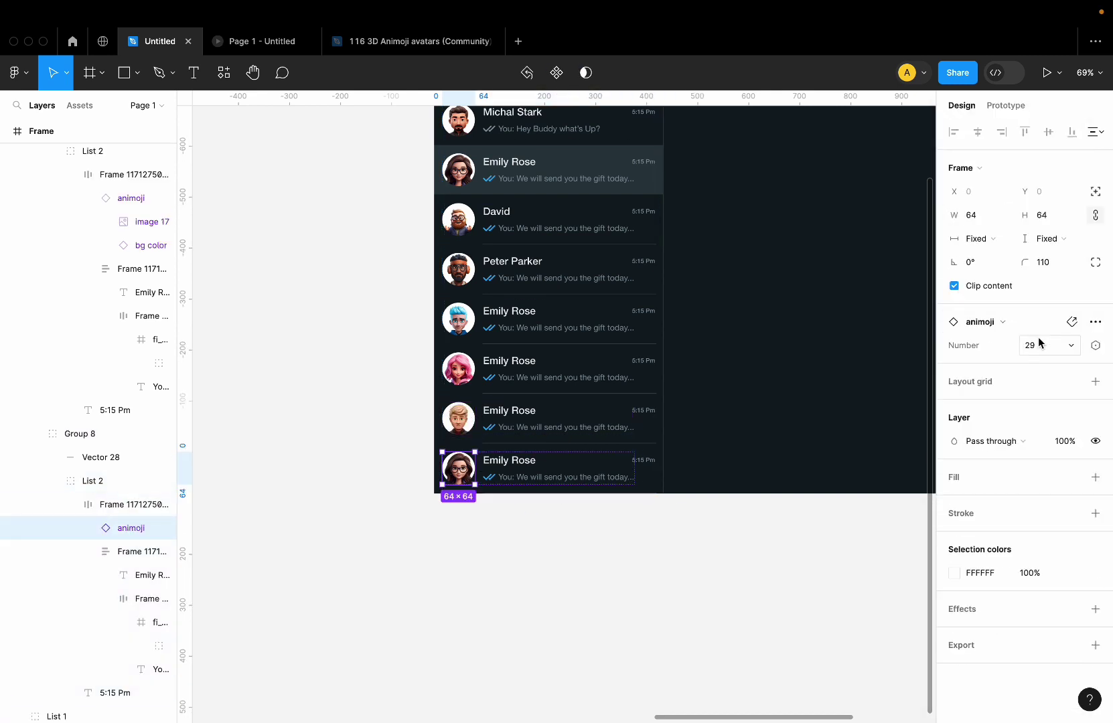
{"action": "scroll", "coordinate": [534, 542], "scroll_direction": "down", "scroll_amount": 2}
Rename the contacts in rows five through eight with different names
{"action": "double_click", "coordinate": [429, 380]}
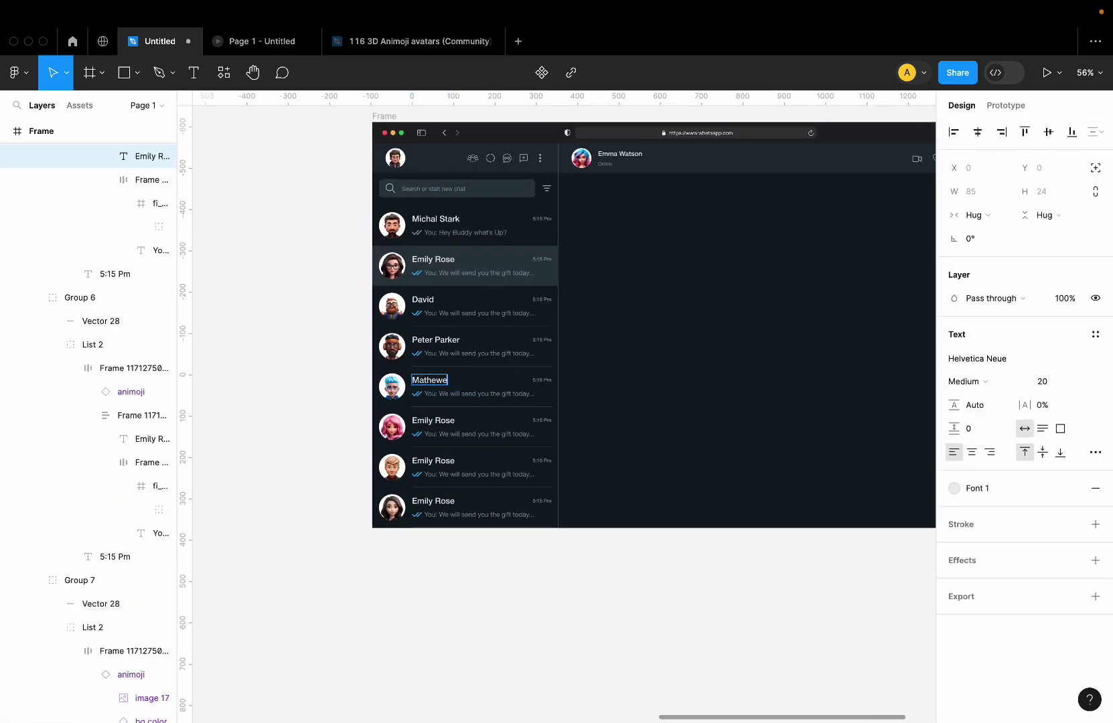
{"action": "double_click", "coordinate": [432, 420]}
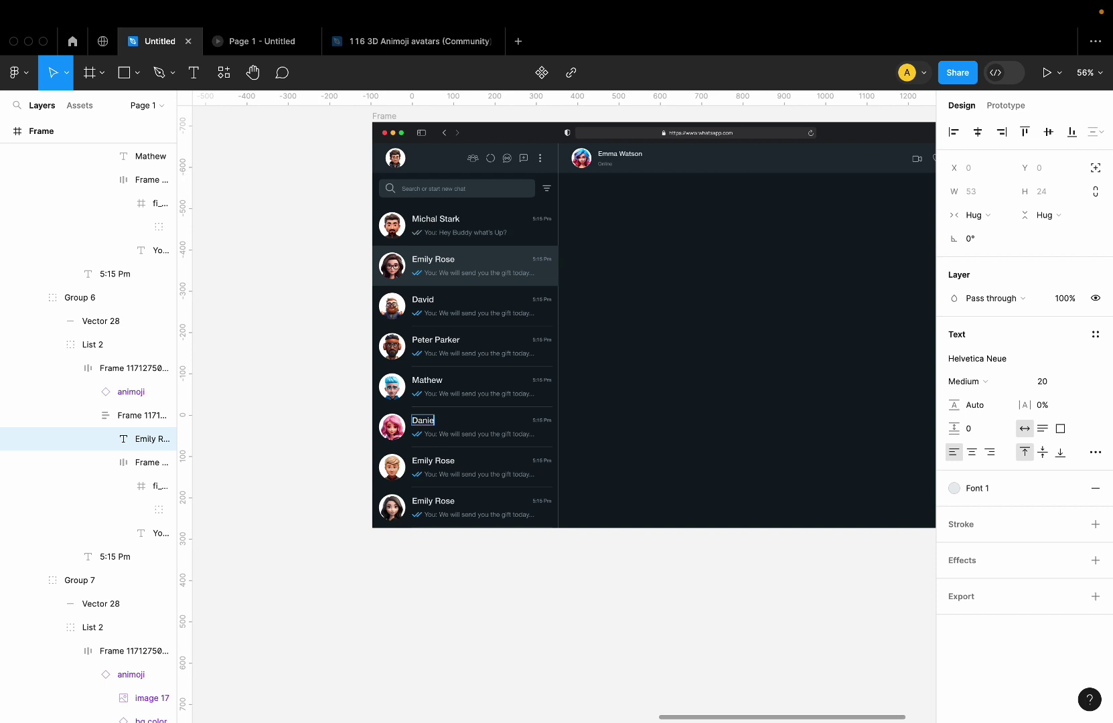
{"action": "double_click", "coordinate": [430, 461]}
{"action": "type", "text": "ent"}
{"action": "left_click", "coordinate": [436, 508]}
{"action": "type", "text": "Sophia"}
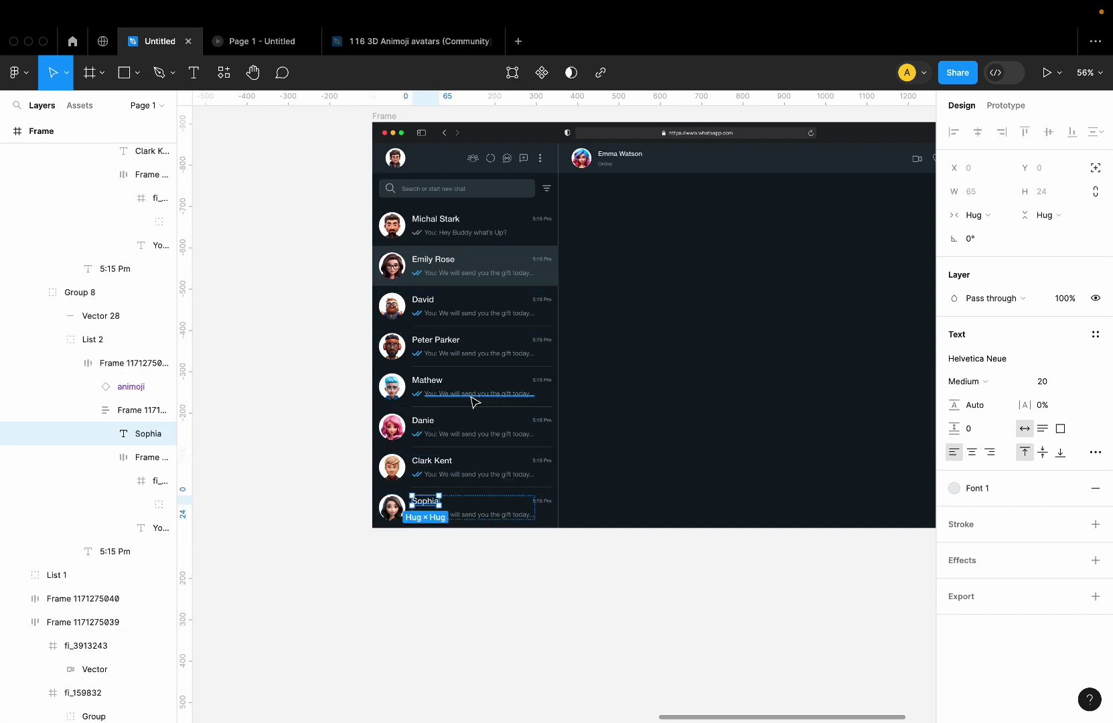
{"action": "key", "text": "Escape"}
{"action": "scroll", "coordinate": [474, 400], "scroll_direction": "right", "scroll_amount": 5}
{"action": "scroll", "coordinate": [560, 286], "scroll_direction": "down", "scroll_amount": 1}
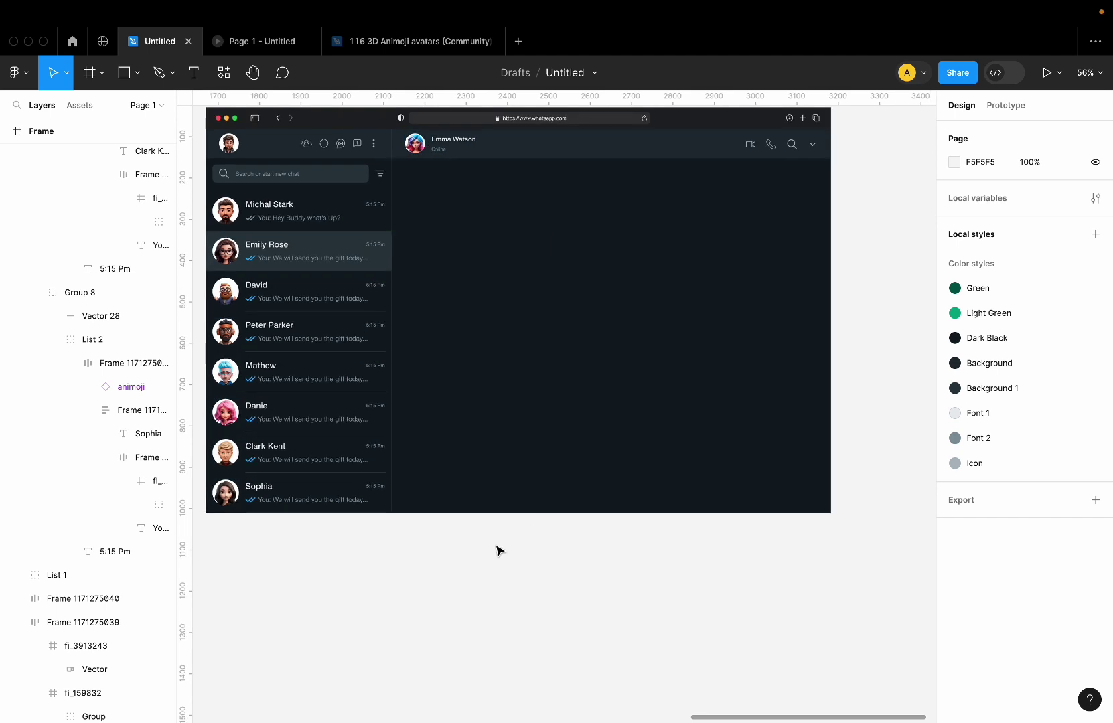
Draw a 1062 × 80 bar along the chat area's bottom filled with the Background style
{"action": "key", "text": "r"}
{"action": "left_click_drag", "start_coordinate": [394, 473], "coordinate": [832, 513]}
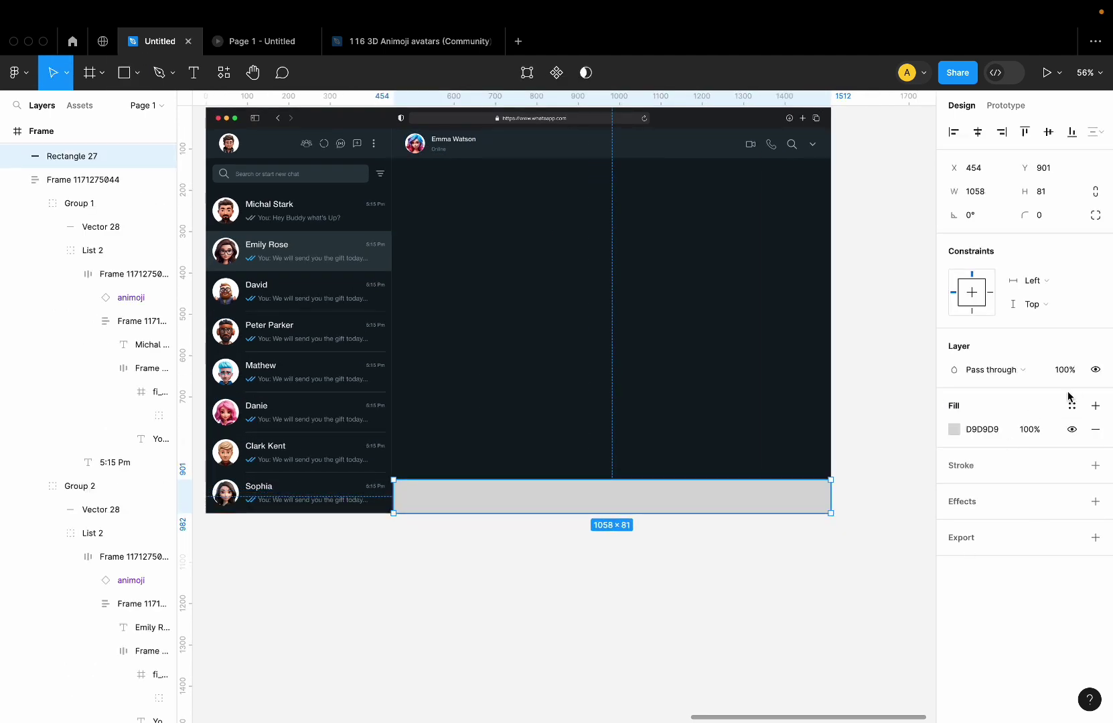
{"action": "left_click", "coordinate": [1071, 406]}
{"action": "left_click", "coordinate": [791, 522]}
{"action": "left_click", "coordinate": [594, 621]}
{"action": "scroll", "coordinate": [426, 493], "scroll_direction": "up", "scroll_amount": 5}
{"action": "left_click", "coordinate": [303, 495]}
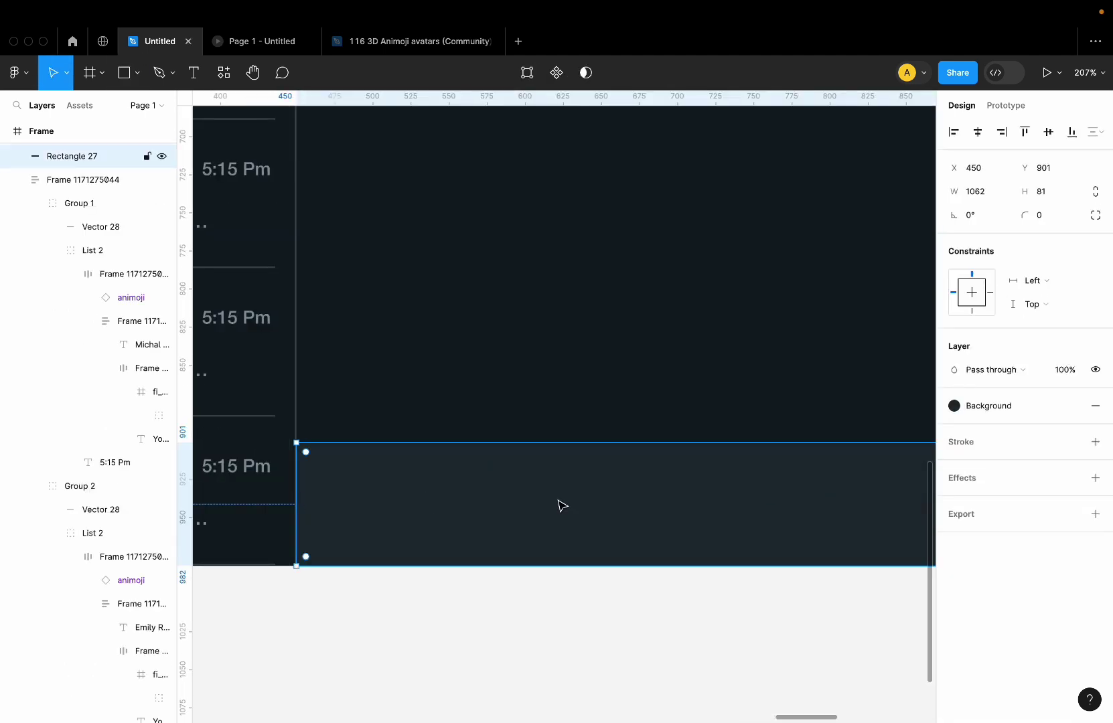
{"action": "scroll", "coordinate": [562, 505], "scroll_direction": "down", "scroll_amount": 3}
{"action": "scroll", "coordinate": [690, 602], "scroll_direction": "down", "scroll_amount": 4}
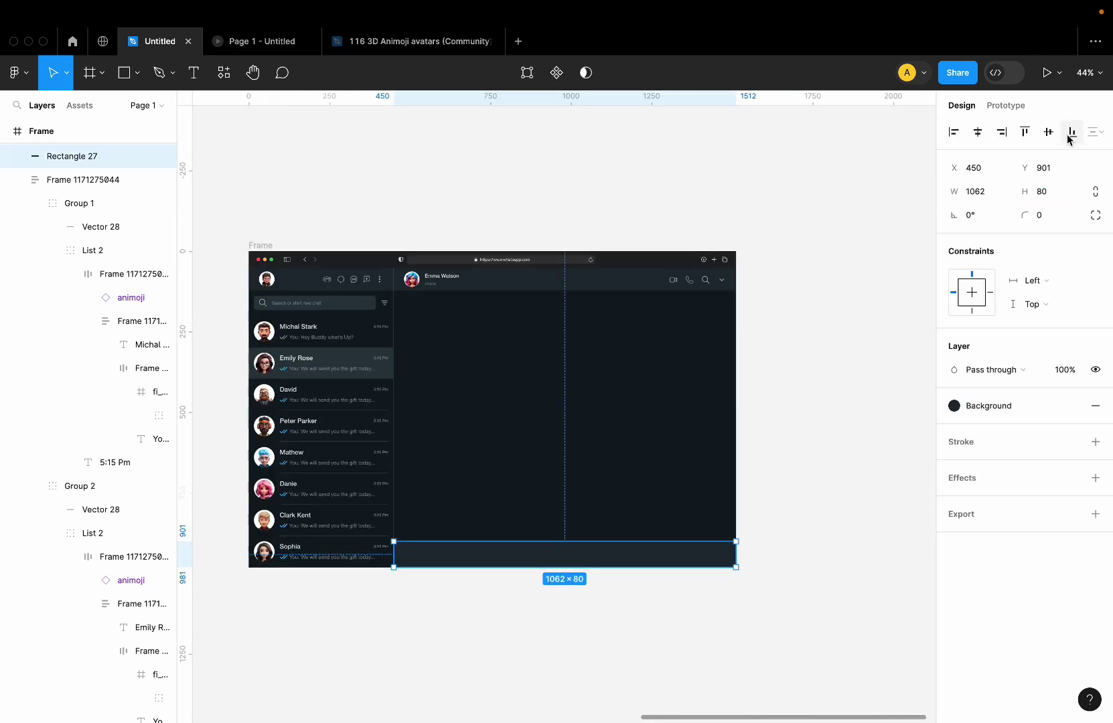
{"action": "left_click", "coordinate": [544, 658]}
{"action": "scroll", "coordinate": [357, 529], "scroll_direction": "up", "scroll_amount": 4}
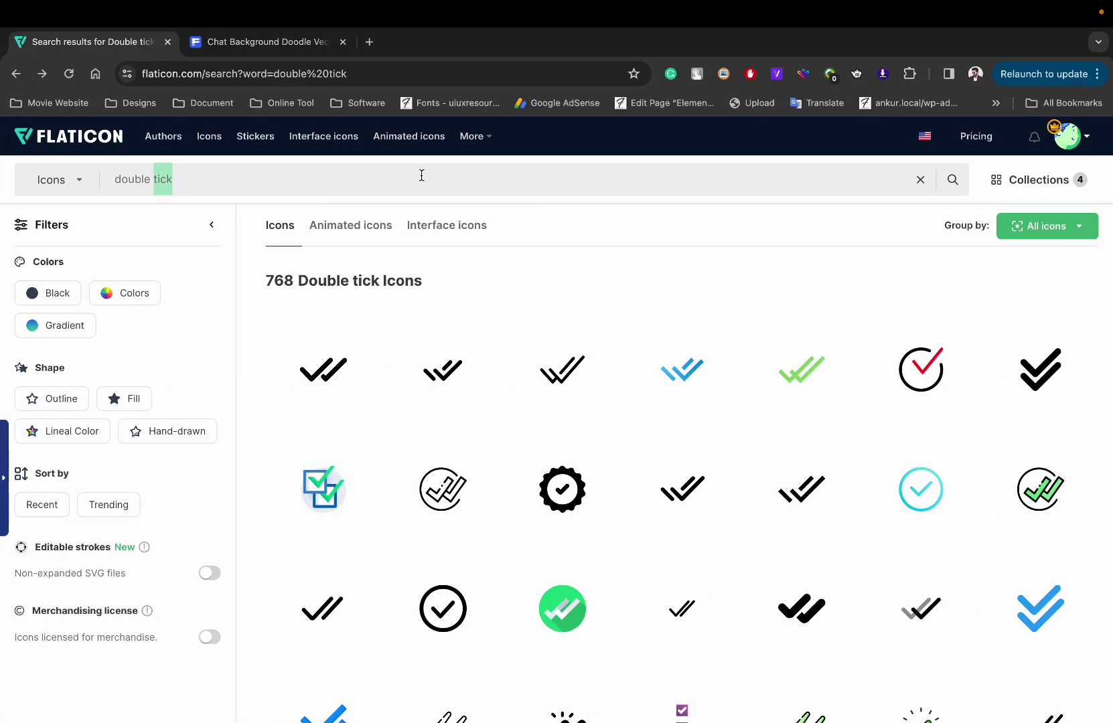
Copy a Flaticon plus icon as SVG, paste it into the bar and size it 24 × 24
{"action": "left_click", "coordinate": [676, 392]}
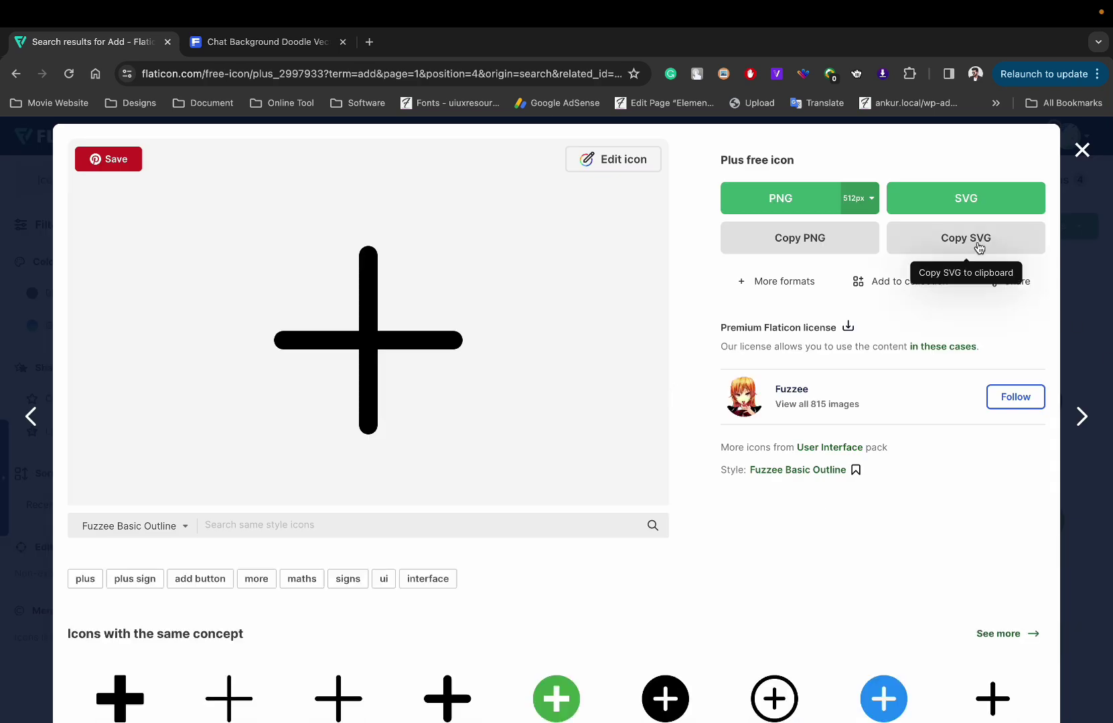
{"action": "left_click", "coordinate": [974, 245]}
{"action": "left_click", "coordinate": [981, 700]}
{"action": "key", "text": "ctrl+Left"}
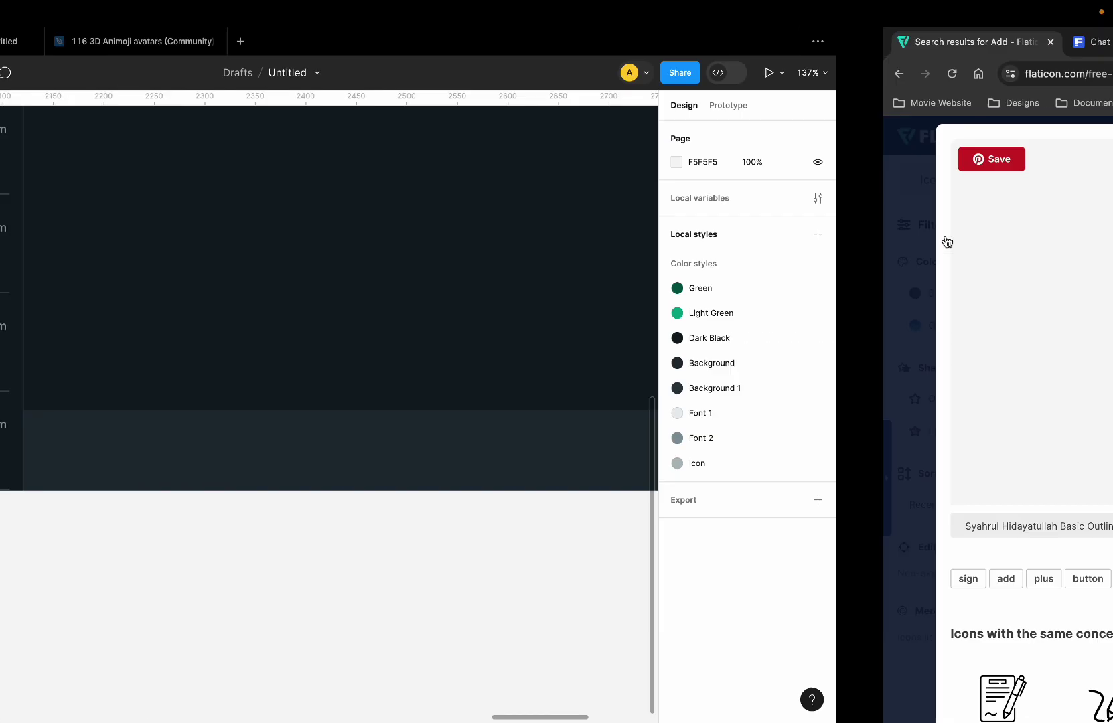
{"action": "key", "text": "super+v"}
{"action": "left_click", "coordinate": [1052, 216]}
{"action": "type", "text": "24"}
{"action": "key", "text": "Return"}
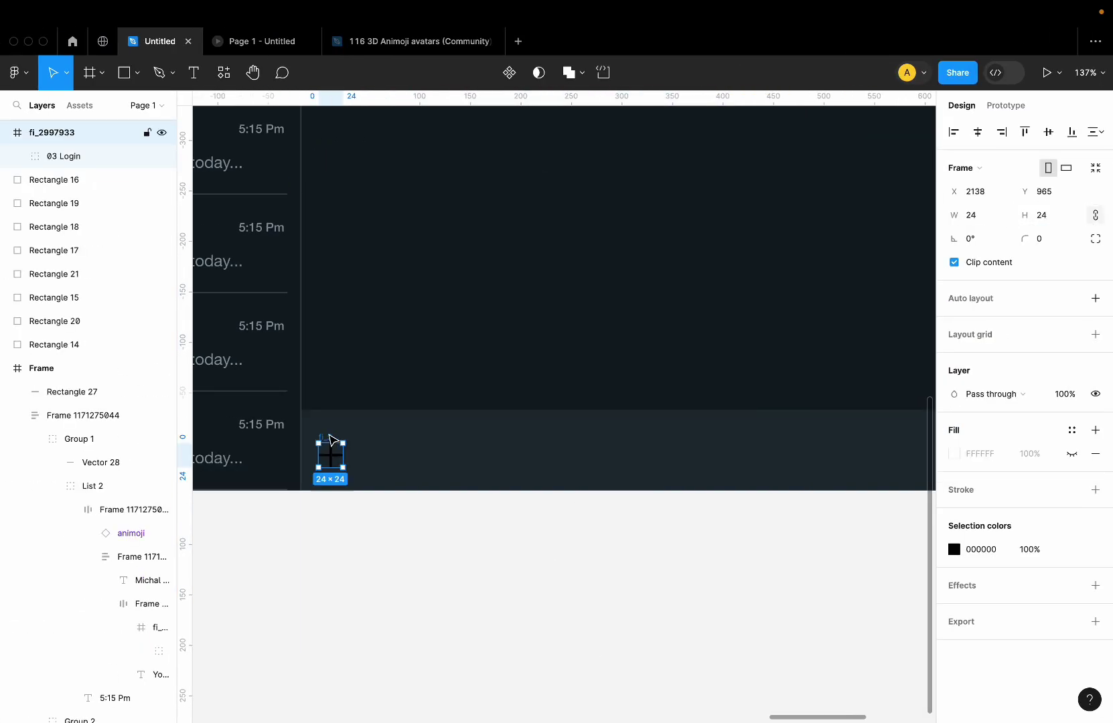
Move the plus icon into the bottom bar and give it the Icon colour style
{"action": "left_click_drag", "start_coordinate": [329, 440], "coordinate": [330, 434]}
{"action": "left_click", "coordinate": [1096, 645]}
{"action": "left_click", "coordinate": [811, 667]}
{"action": "key", "text": "Escape"}
{"action": "left_click", "coordinate": [332, 458]}
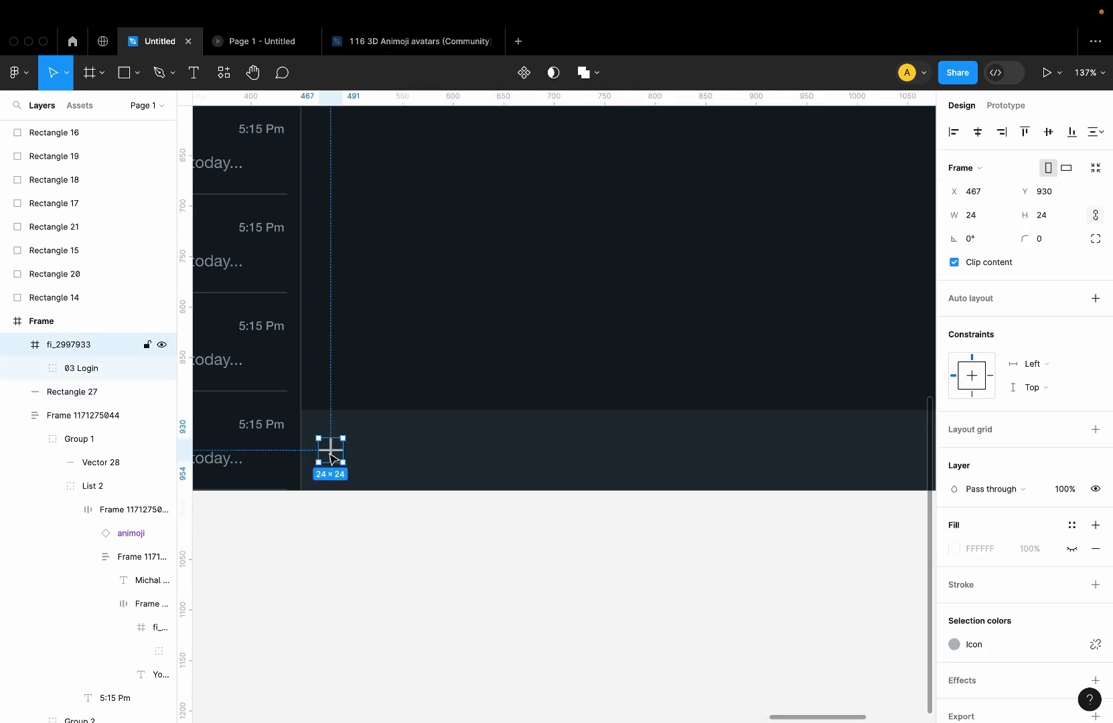
{"action": "left_click", "coordinate": [360, 531]}
Draw a rounded 931×56 message field beside the plus, filled with Background 1
{"action": "scroll", "coordinate": [338, 353], "scroll_direction": "right", "scroll_amount": 2}
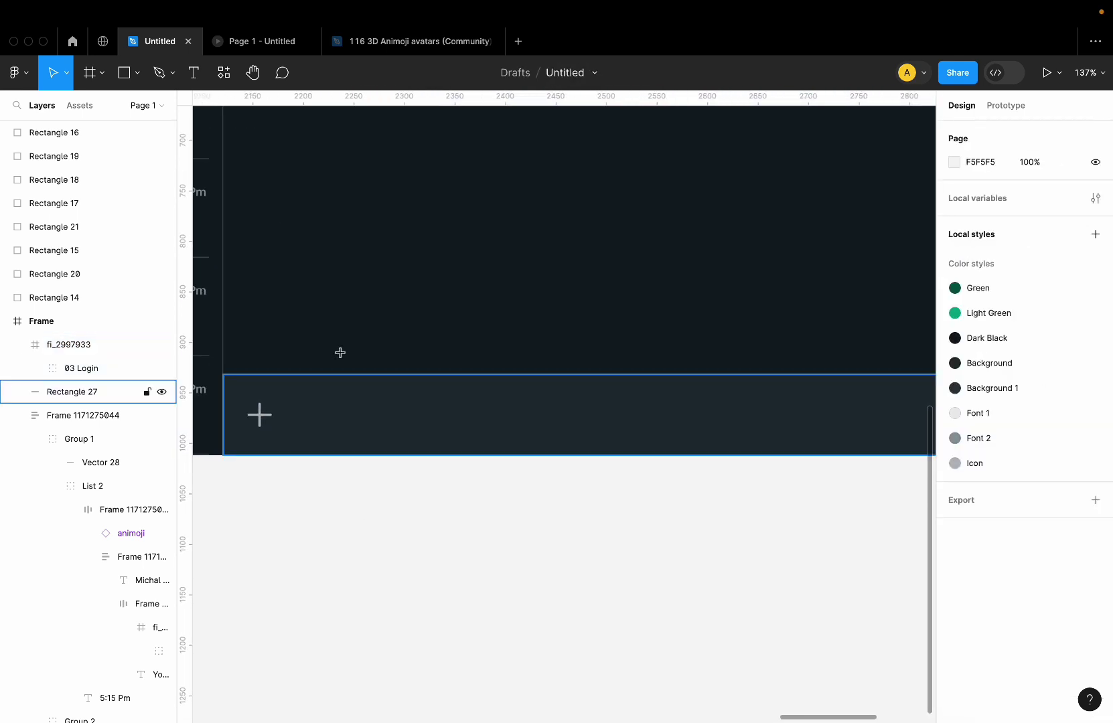
{"action": "key", "text": "r"}
{"action": "mouse_move", "coordinate": [285, 386]}
{"action": "left_mouse_down"}
{"action": "mouse_move", "coordinate": [838, 451]}
{"action": "mouse_move", "coordinate": [840, 441]}
{"action": "mouse_move", "coordinate": [700, 410]}
{"action": "left_mouse_up"}
{"action": "scroll", "coordinate": [502, 410], "scroll_direction": "right", "scroll_amount": 5}
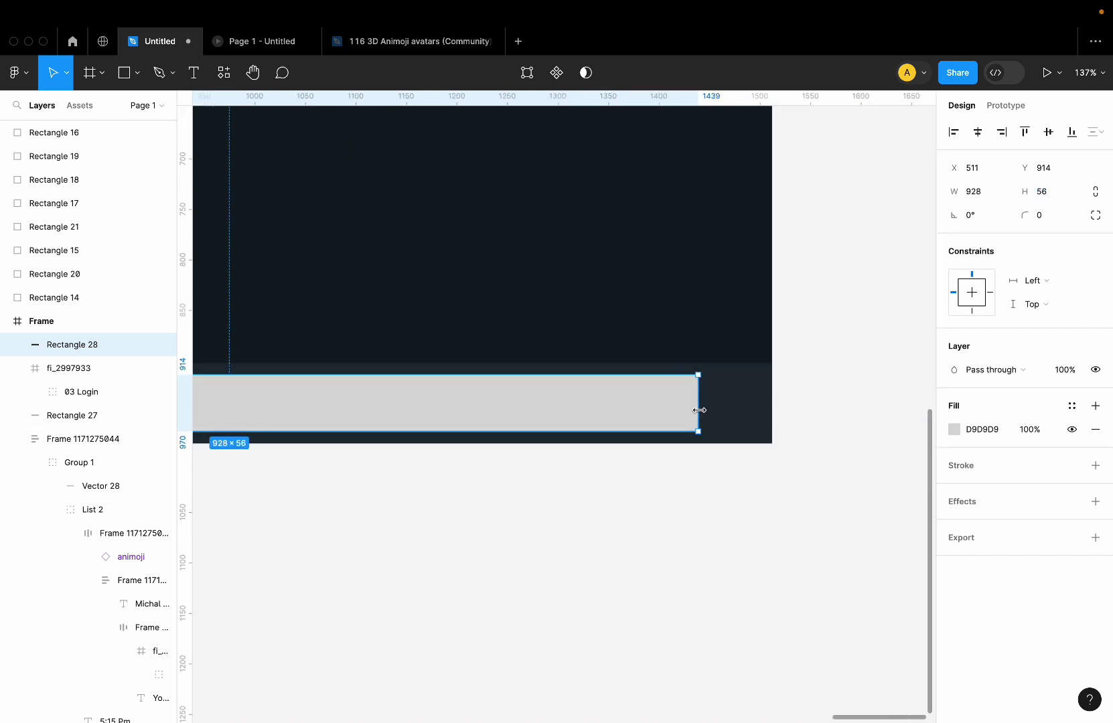
{"action": "left_click", "coordinate": [1072, 406]}
{"action": "left_click", "coordinate": [807, 596]}
{"action": "left_click", "coordinate": [686, 570]}
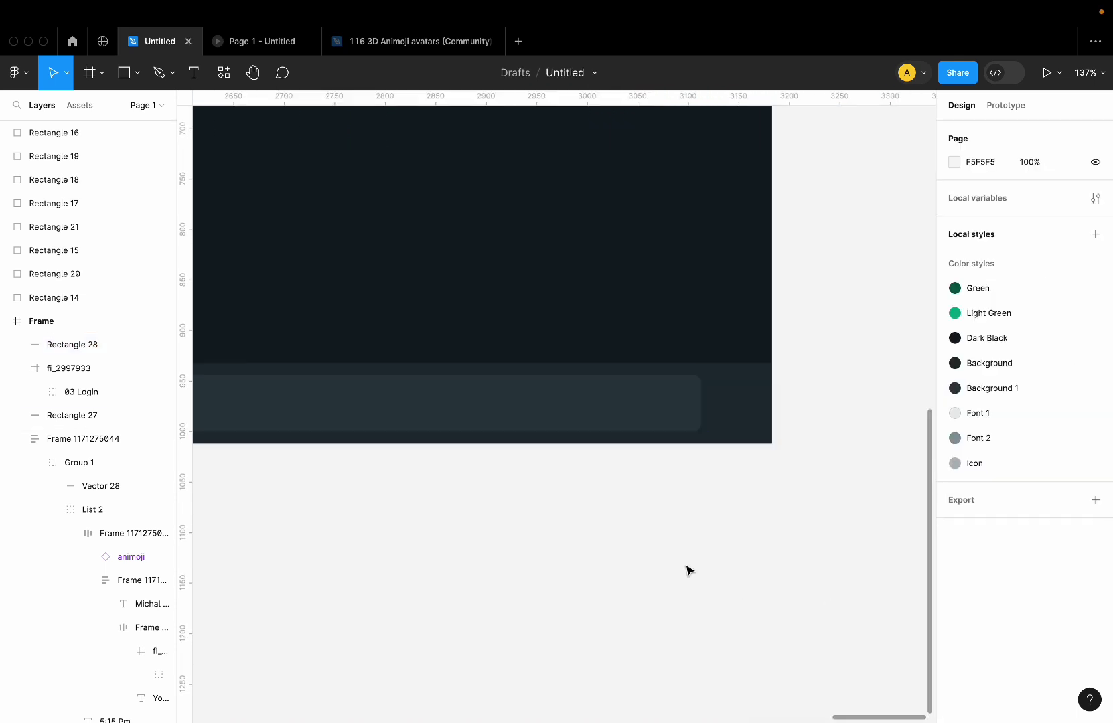
{"action": "scroll", "coordinate": [686, 569], "scroll_direction": "up", "scroll_amount": 3}
Copy a smiley icon's SVG from a Flaticon 'emoji' search and paste it into Figma
{"action": "key", "text": "super+Tab"}
{"action": "left_click", "coordinate": [1083, 149]}
{"action": "type", "text": "emoji"}
{"action": "key", "text": "Return"}
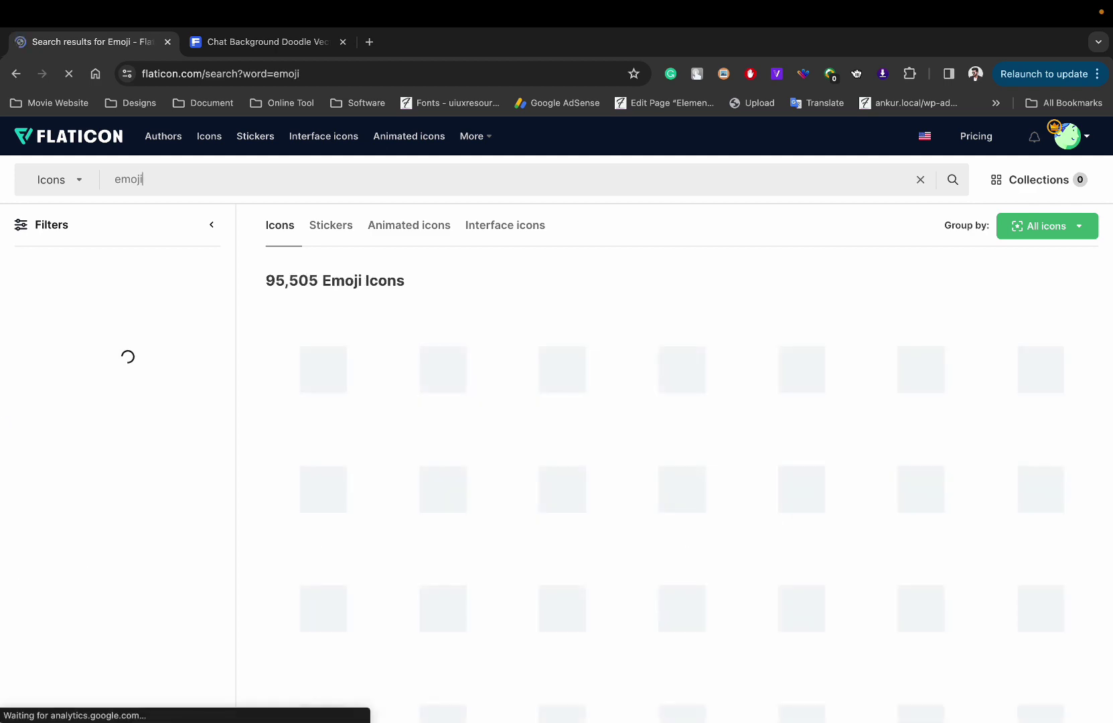
{"action": "left_click", "coordinate": [415, 445]}
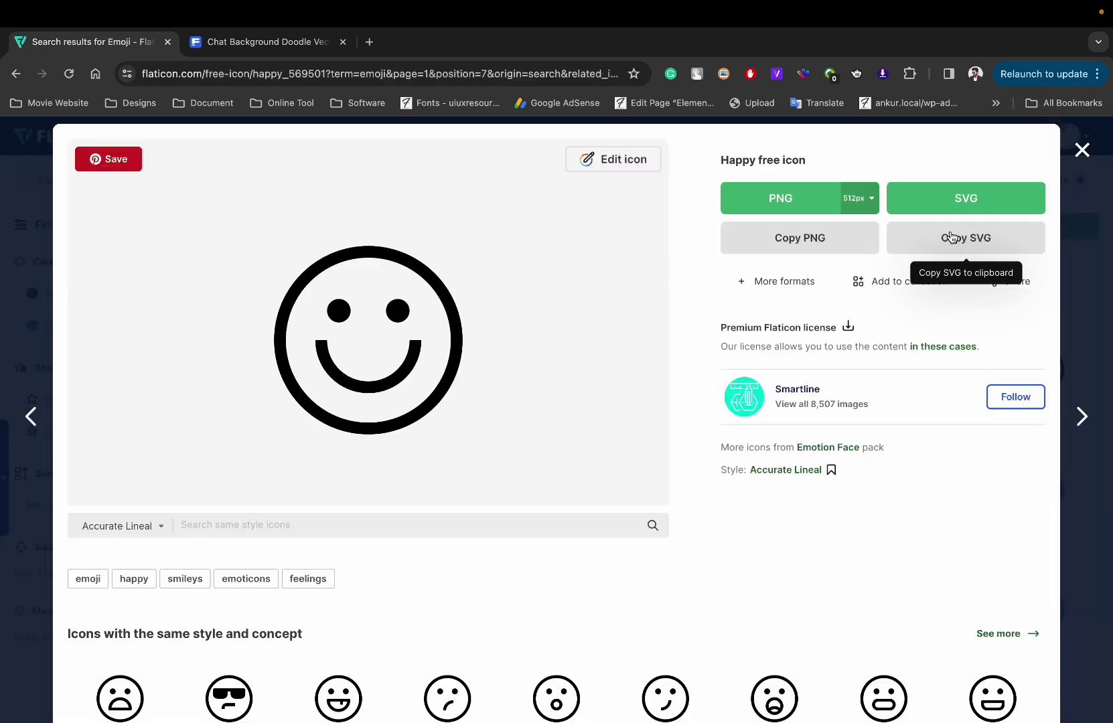
{"action": "left_click", "coordinate": [951, 237]}
{"action": "scroll", "coordinate": [952, 237], "scroll_direction": "down", "scroll_amount": 5}
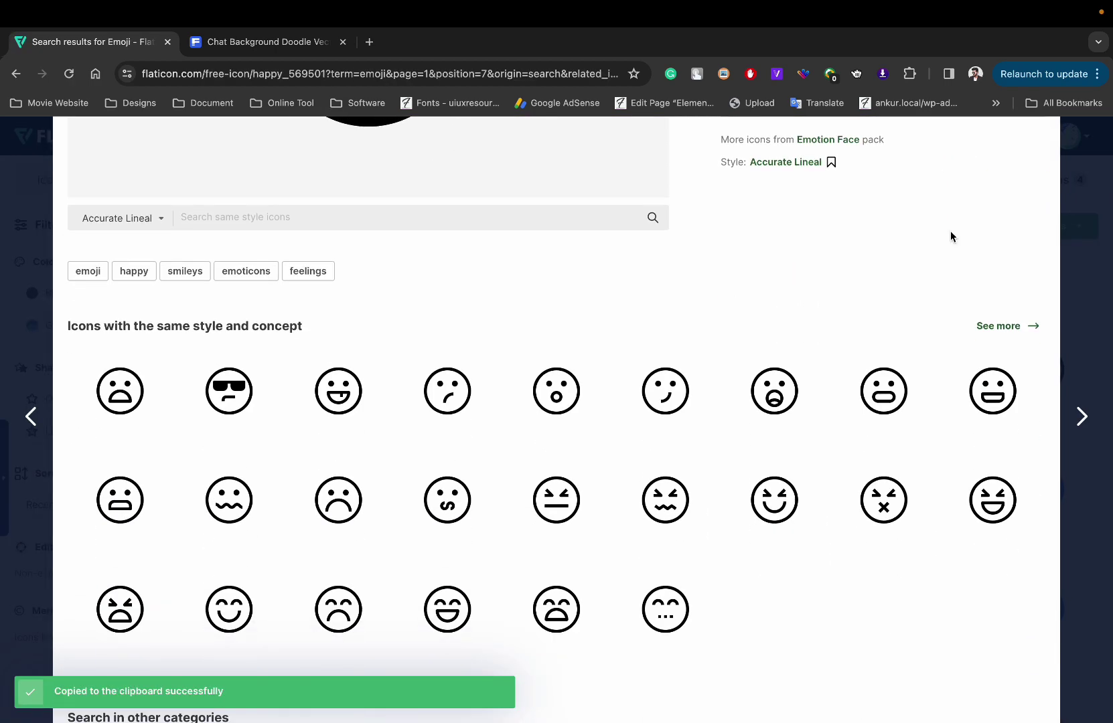
{"action": "key", "text": "super+Tab"}
{"action": "key", "text": "super+v"}
Size the smiley to 24 px, place it in the bottom bar, and apply the Icon colour
{"action": "key", "text": "Return"}
{"action": "left_click_drag", "start_coordinate": [409, 259], "coordinate": [423, 437]}
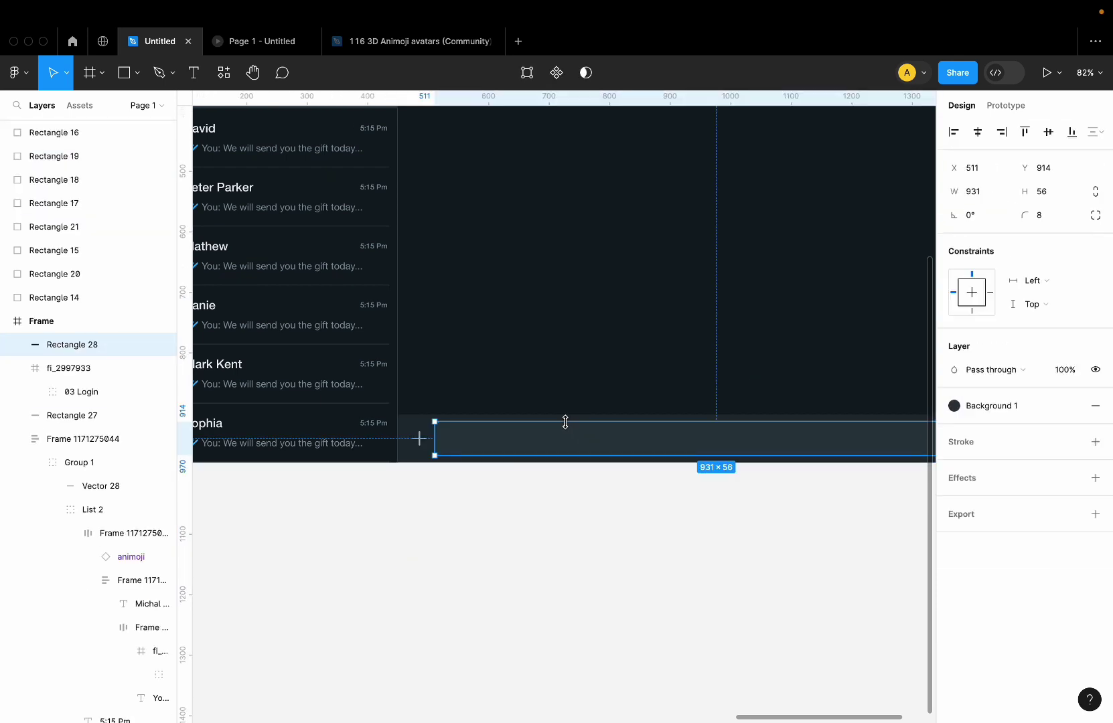
{"action": "scroll", "coordinate": [419, 405], "scroll_direction": "up", "scroll_amount": 3, "text": "ctrl"}
{"action": "left_click", "coordinate": [1072, 644]}
{"action": "left_click", "coordinate": [815, 660]}
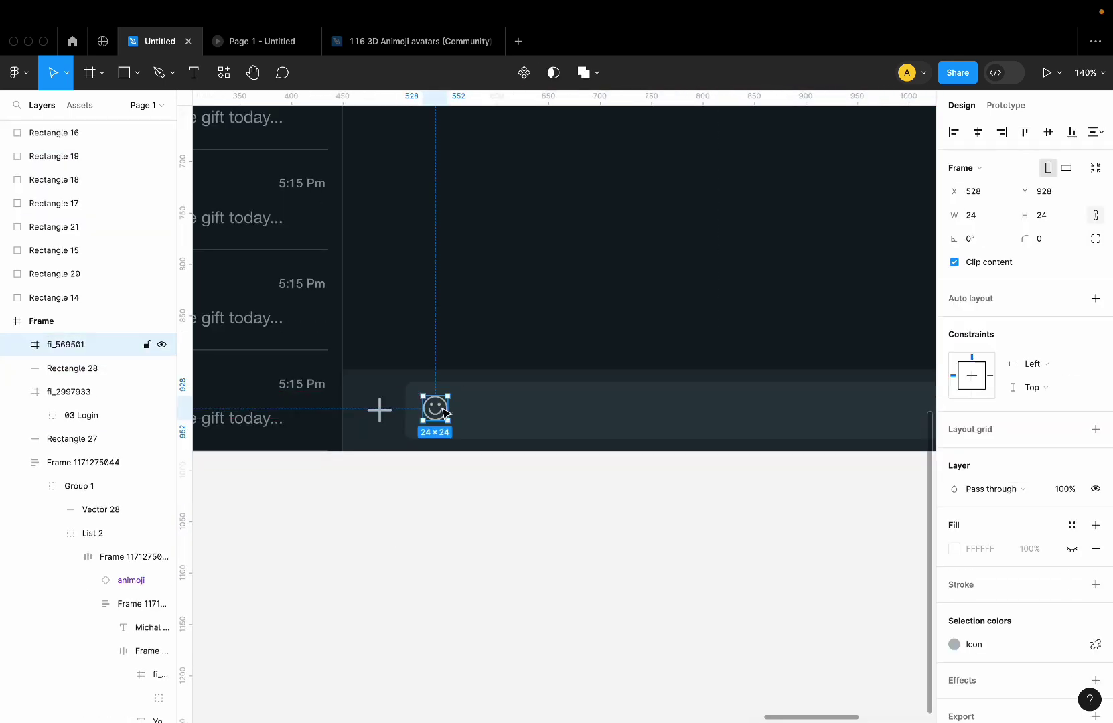
Add 'Type a message' placeholder text inside the message field
{"action": "left_click", "coordinate": [516, 411], "text": "shift"}
{"action": "left_click", "coordinate": [435, 410], "text": "shift"}
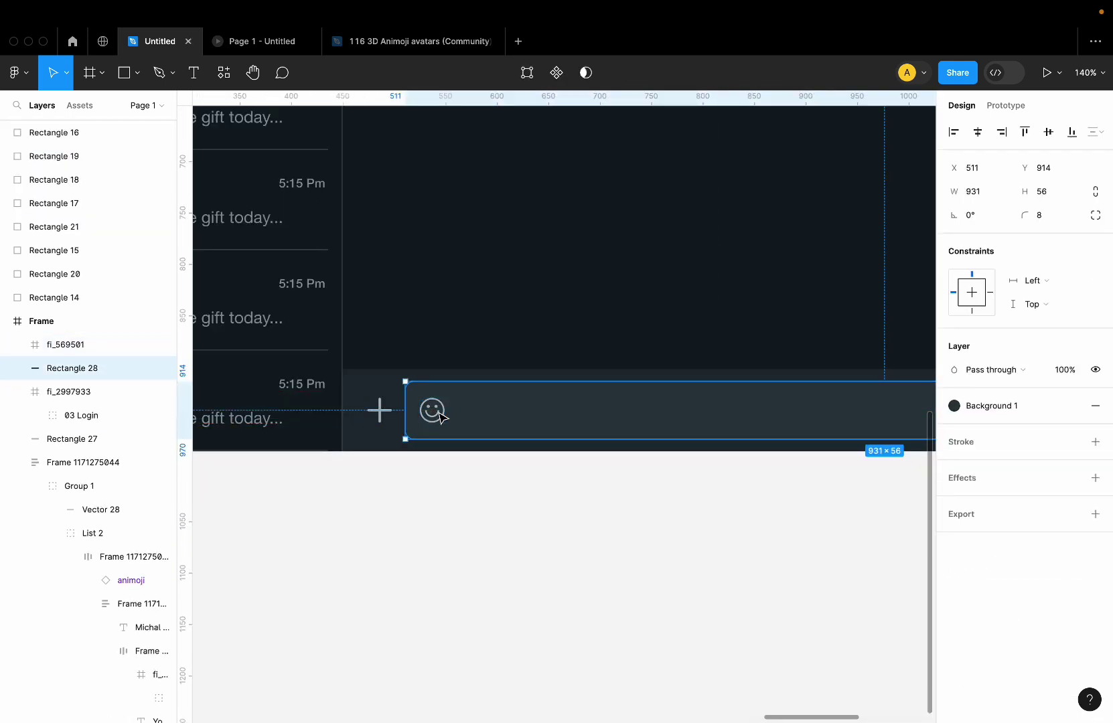
{"action": "left_click", "coordinate": [467, 529]}
{"action": "key", "text": "t"}
{"action": "left_click", "coordinate": [480, 415]}
{"action": "type", "text": "Type a"}
{"action": "key", "text": "Escape"}
Style the placeholder as Regular Helvetica Neue 20 in the Font 2 colour
{"action": "left_click", "coordinate": [965, 453]}
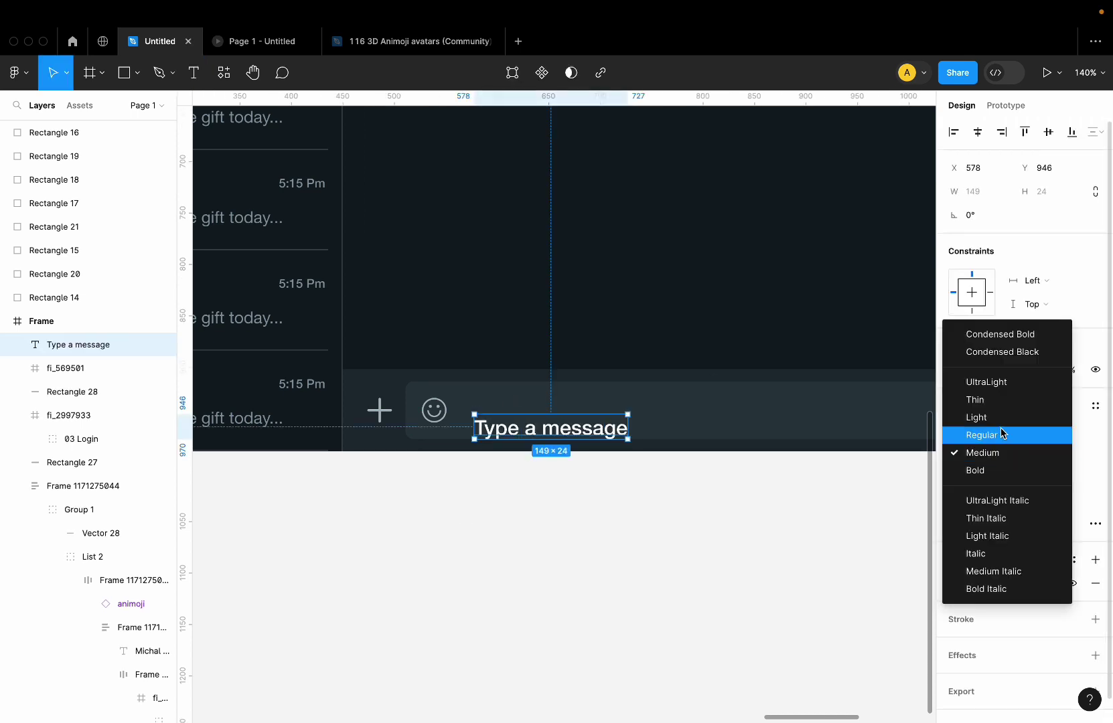
{"action": "left_click", "coordinate": [999, 433]}
{"action": "left_click", "coordinate": [1072, 560]}
{"action": "left_click", "coordinate": [815, 645]}
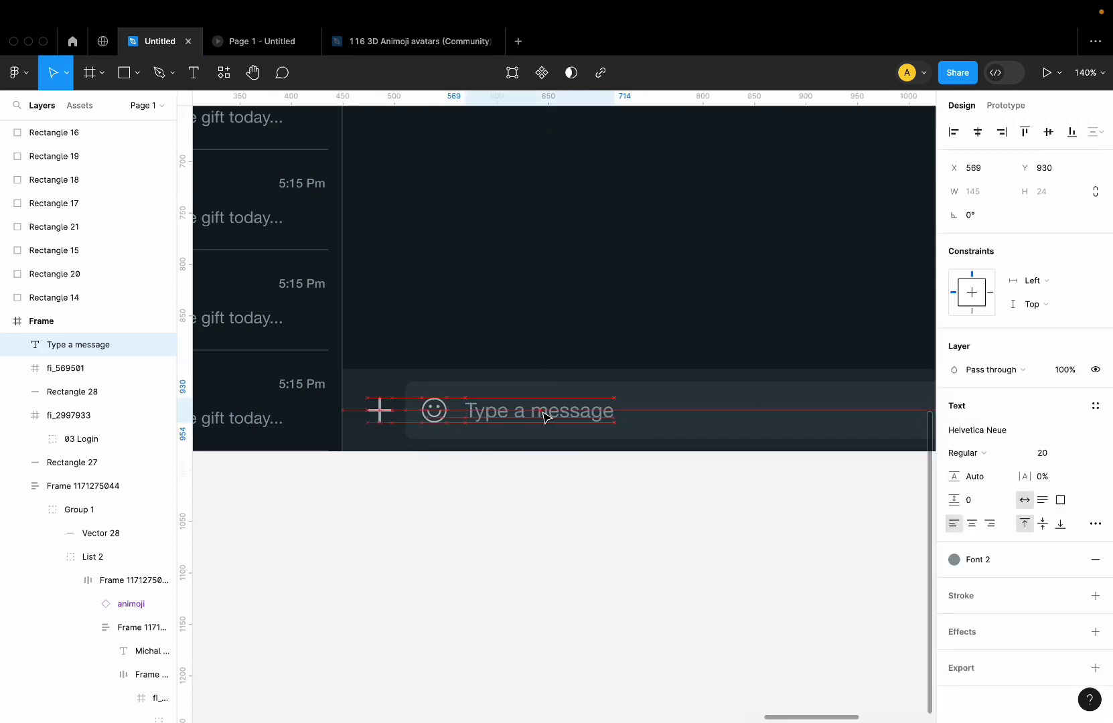
{"action": "left_click", "coordinate": [965, 453]}
{"action": "key", "text": "Escape"}
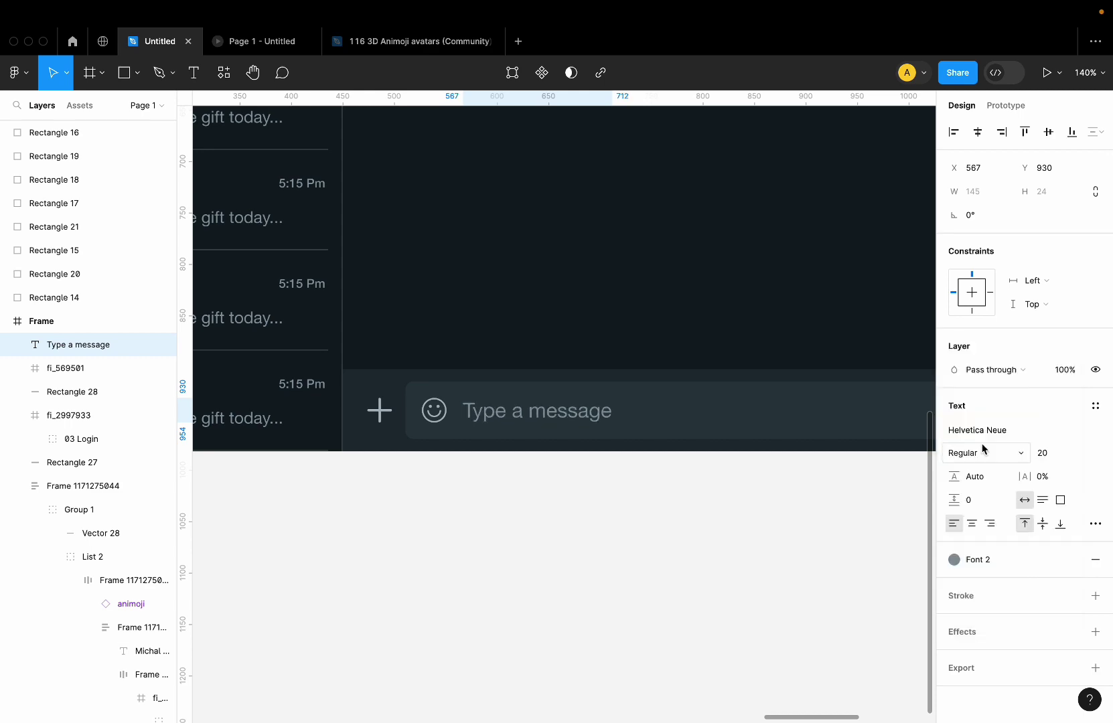
{"action": "left_click", "coordinate": [494, 497]}
Back on Flaticon, open a microphone icon's details
{"action": "key", "text": "super+Tab"}
{"action": "key", "text": "Escape"}
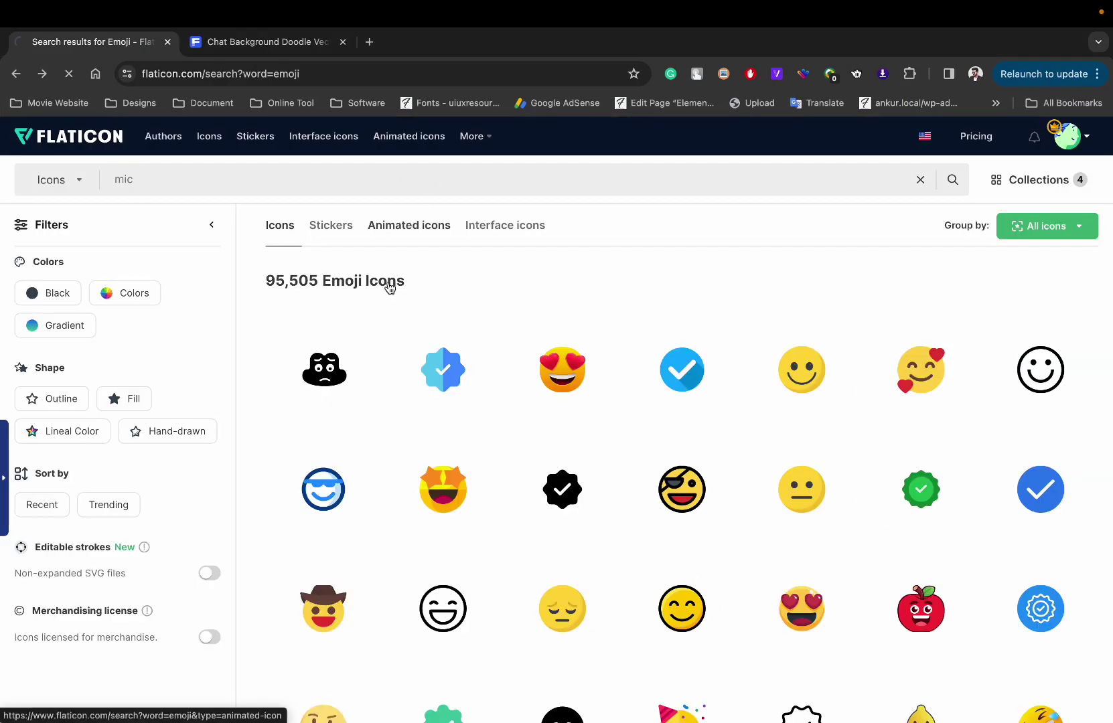
{"action": "left_click", "coordinate": [442, 368]}
Copy the microphone SVG, paste it into Figma, and set its height to 24
{"action": "left_click", "coordinate": [964, 239]}
{"action": "key", "text": "super+Tab"}
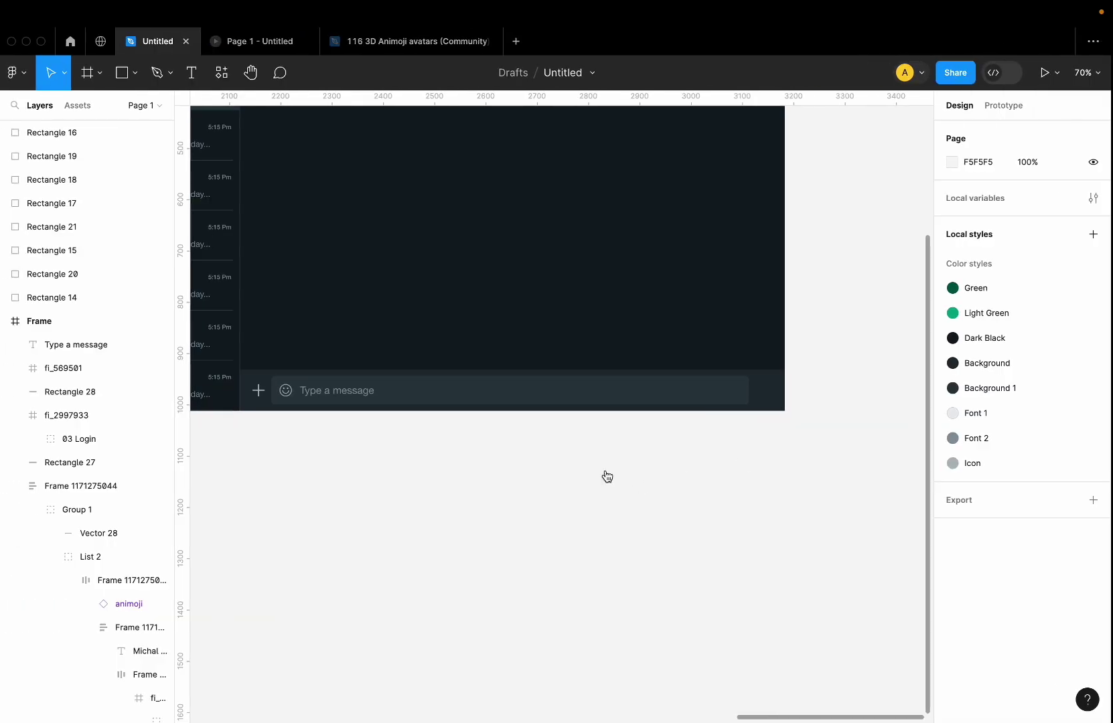
{"action": "key", "text": "super+v"}
{"action": "type", "text": "4"}
{"action": "key", "text": "Return"}
{"action": "right_click", "coordinate": [477, 248]}
{"action": "key", "text": "Escape"}
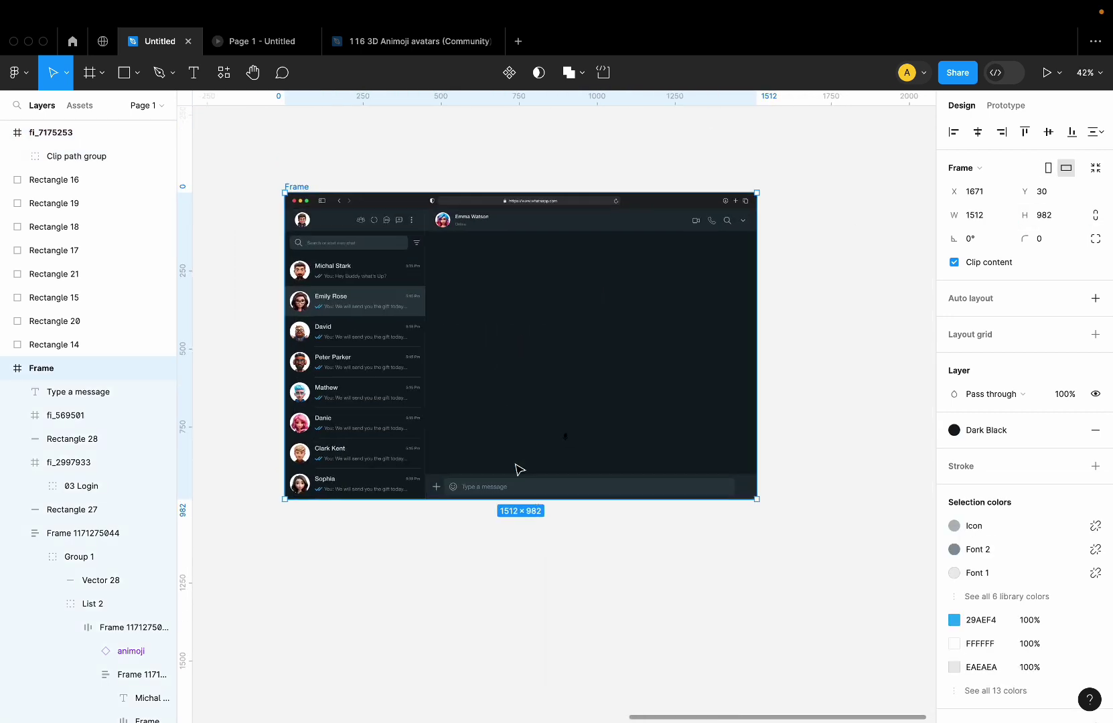
Cut the mic icon and paste it inside the chat frame
{"action": "scroll", "coordinate": [765, 390], "scroll_direction": "up", "scroll_amount": 5}
{"action": "left_click", "coordinate": [526, 332]}
{"action": "key", "text": "ctrl+x"}
{"action": "scroll", "coordinate": [524, 331], "scroll_direction": "up", "scroll_amount": 5}
{"action": "left_click", "coordinate": [579, 370]}
{"action": "key", "text": "ctrl+v"}
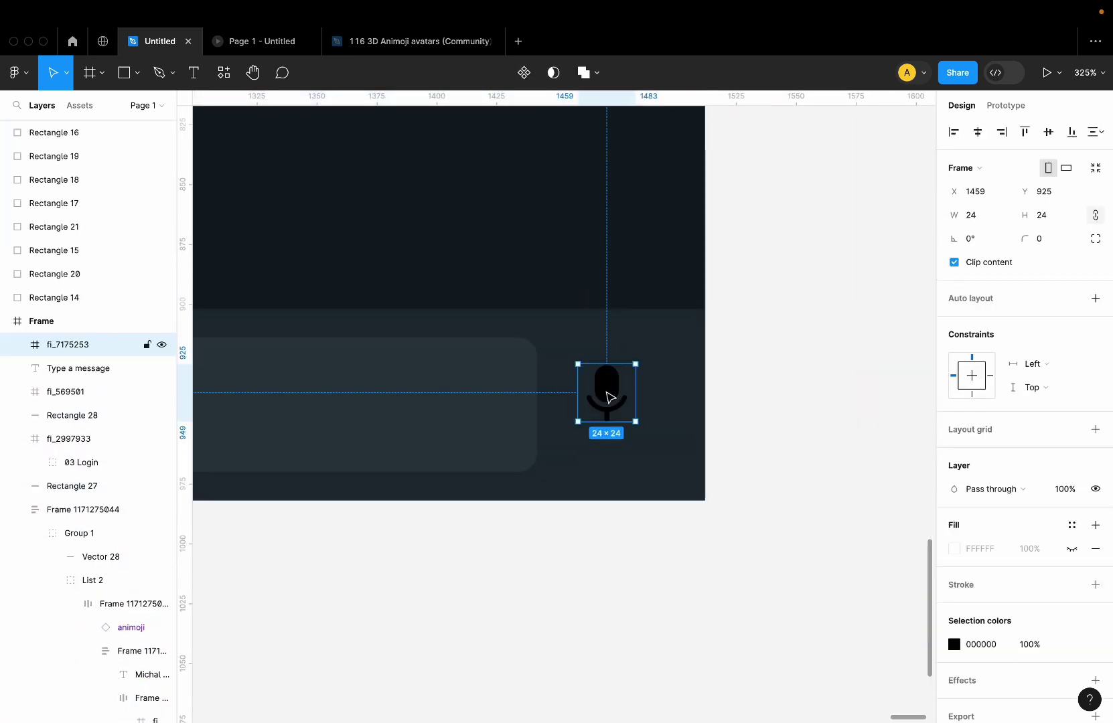
Apply the Icon colour to the mic and align it at the message bar's right end
{"action": "left_click", "coordinate": [1096, 644]}
{"action": "left_click", "coordinate": [788, 668]}
{"action": "left_click_drag", "start_coordinate": [610, 400], "coordinate": [619, 410]}
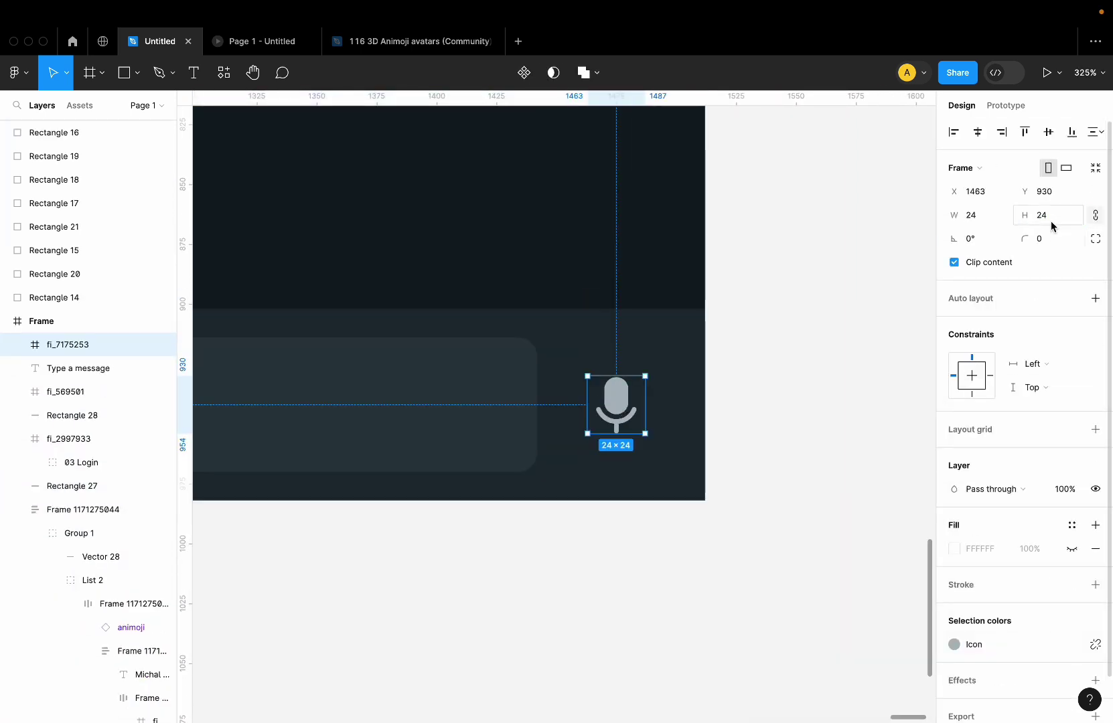
{"action": "key", "text": "Escape"}
{"action": "key", "text": "shift+1"}
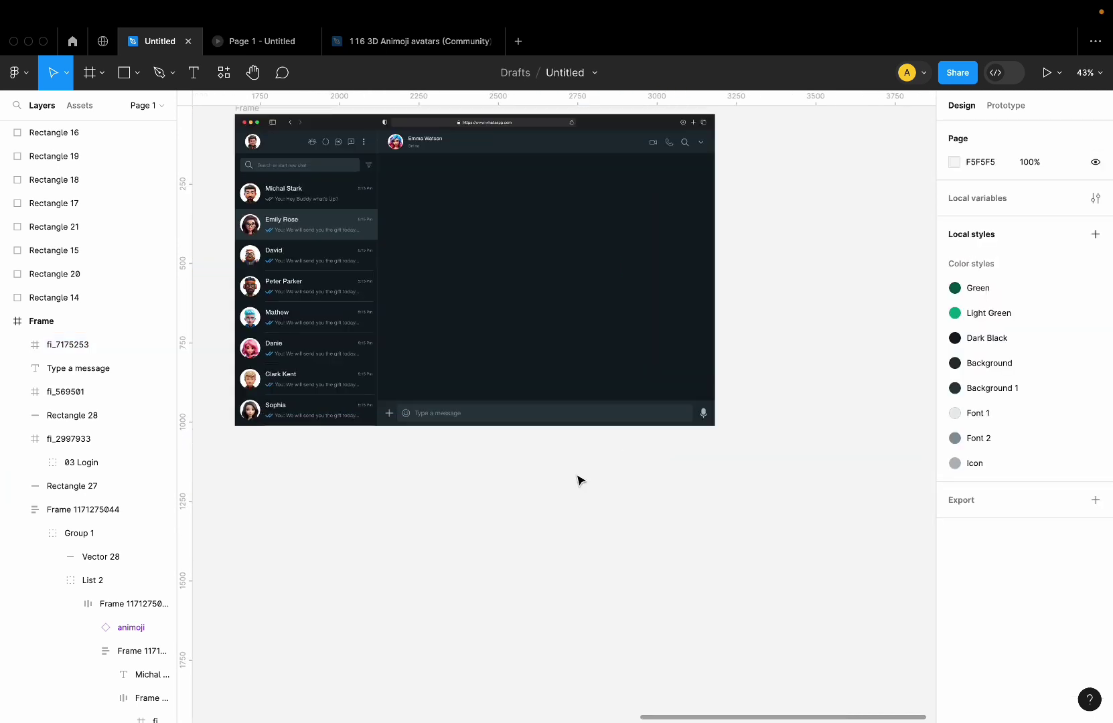
{"action": "scroll", "coordinate": [580, 477], "scroll_direction": "up", "scroll_amount": 2}
Open Freepik's 'Hand drawn pattern with business elements' from the doodle results and download the SVG
{"action": "key", "text": "super+Tab"}
{"action": "left_click", "coordinate": [268, 42]}
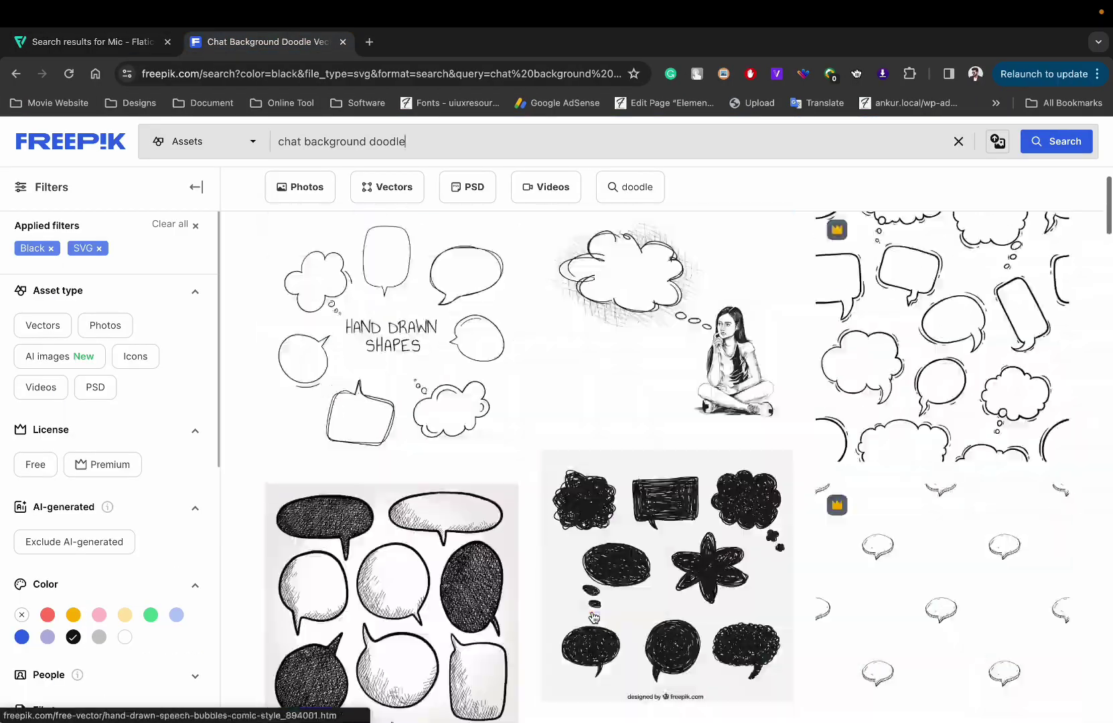
{"action": "scroll", "coordinate": [740, 555], "scroll_direction": "down", "scroll_amount": 5}
{"action": "scroll", "coordinate": [740, 555], "scroll_direction": "down", "scroll_amount": 5}
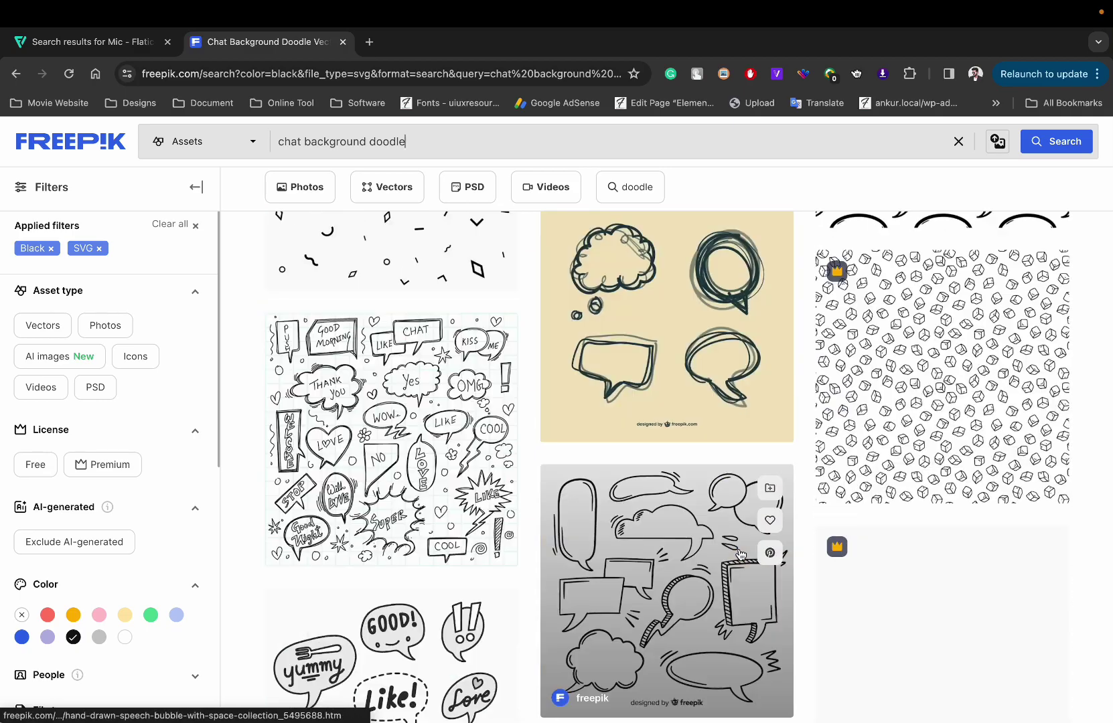
{"action": "scroll", "coordinate": [740, 555], "scroll_direction": "down", "scroll_amount": 5}
{"action": "scroll", "coordinate": [740, 555], "scroll_direction": "down", "scroll_amount": 5}
{"action": "left_click", "coordinate": [739, 553]}
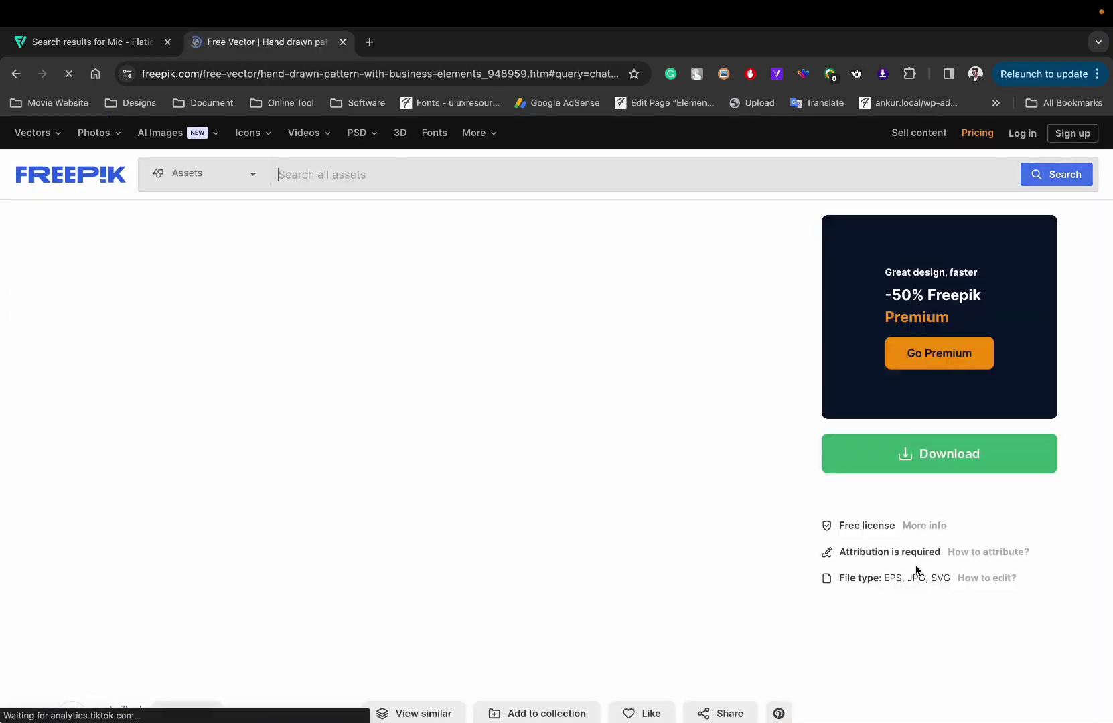
{"action": "scroll", "coordinate": [884, 514], "scroll_direction": "down", "scroll_amount": 5}
{"action": "scroll", "coordinate": [641, 556], "scroll_direction": "up", "scroll_amount": 1}
{"action": "left_click", "coordinate": [1029, 340]}
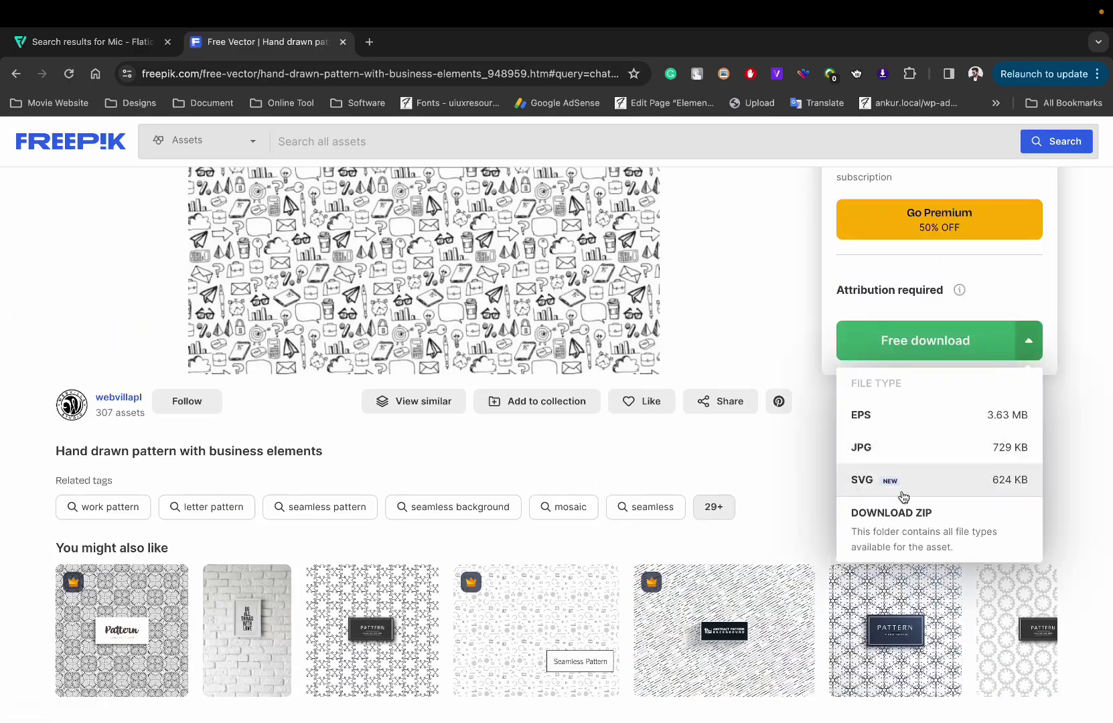
{"action": "left_click", "coordinate": [898, 476]}
Drop the doodle SVG onto the canvas, shrink it to 243×243, and move it into the chat frame
{"action": "left_click_drag", "start_coordinate": [790, 137], "coordinate": [609, 312]}
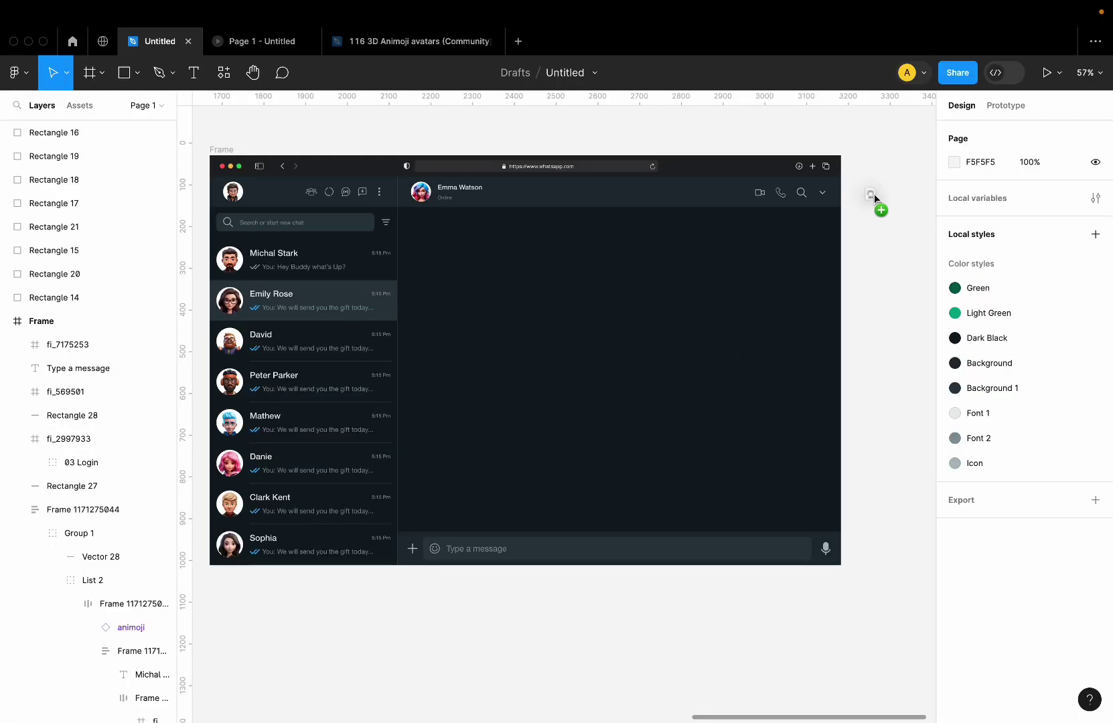
{"action": "double_click", "coordinate": [570, 285]}
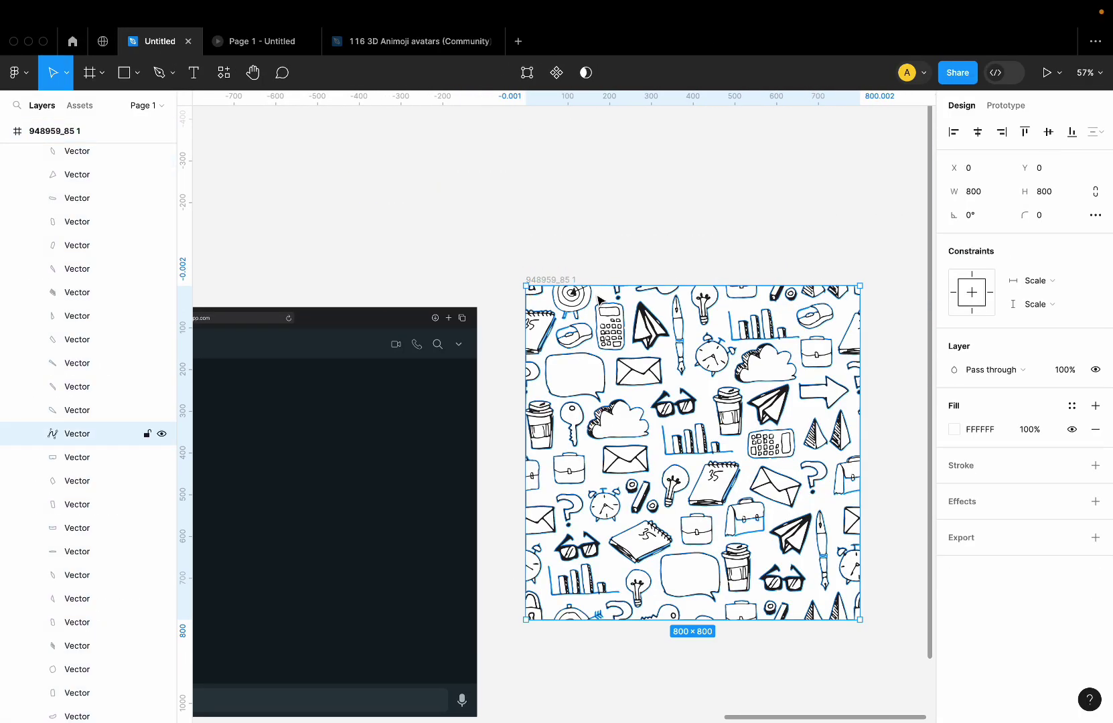
{"action": "left_click", "coordinate": [553, 282]}
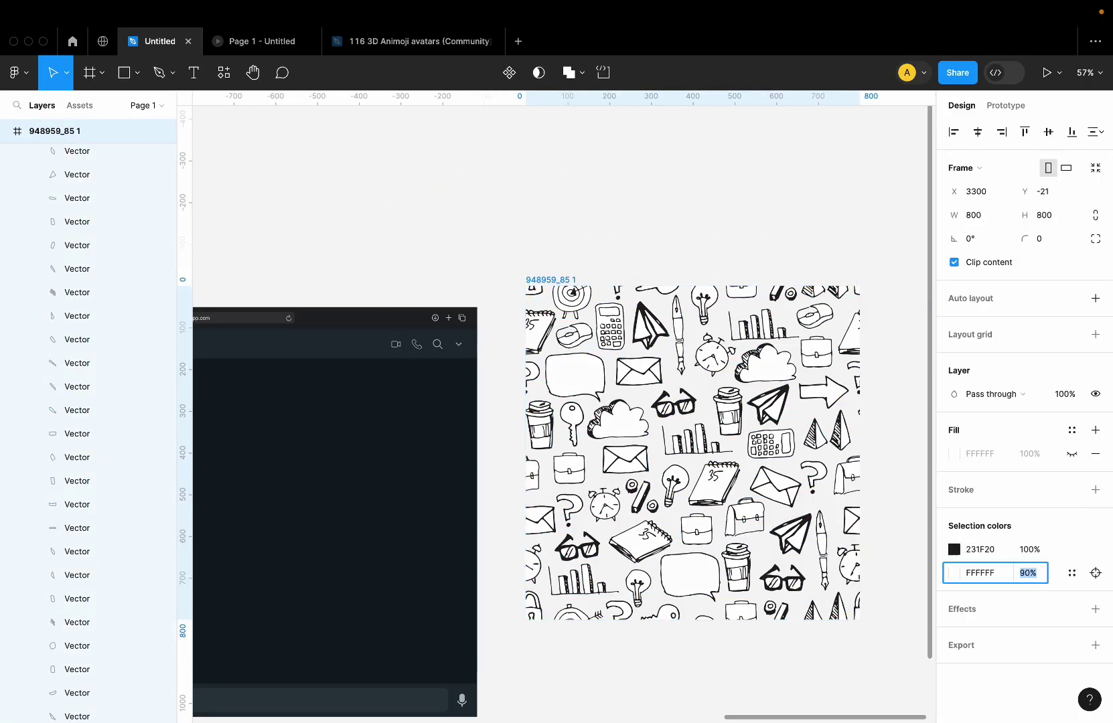
{"action": "type", "text": "0"}
{"action": "scroll", "coordinate": [645, 324], "scroll_direction": "down", "scroll_amount": 3}
{"action": "left_click_drag", "start_coordinate": [758, 477], "coordinate": [631, 353]}
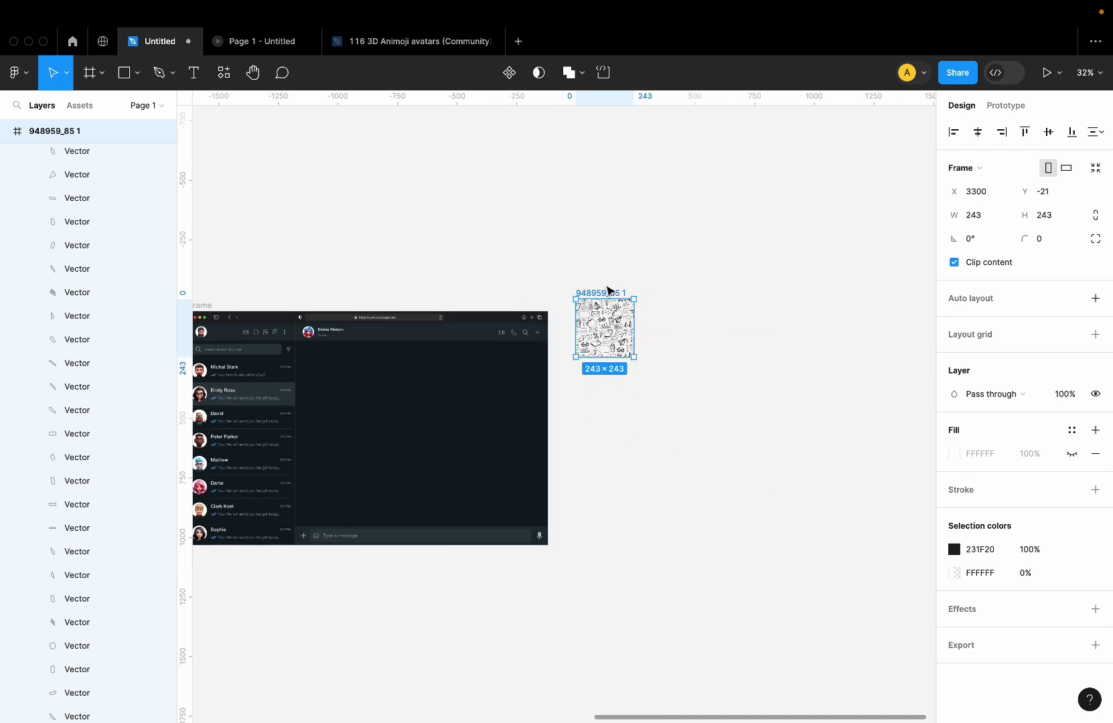
{"action": "left_click_drag", "start_coordinate": [612, 293], "coordinate": [392, 373]}
Recolour the pattern with the Icon style at 10% opacity and place it top-left
{"action": "left_click", "coordinate": [1073, 645]}
{"action": "left_click", "coordinate": [820, 670]}
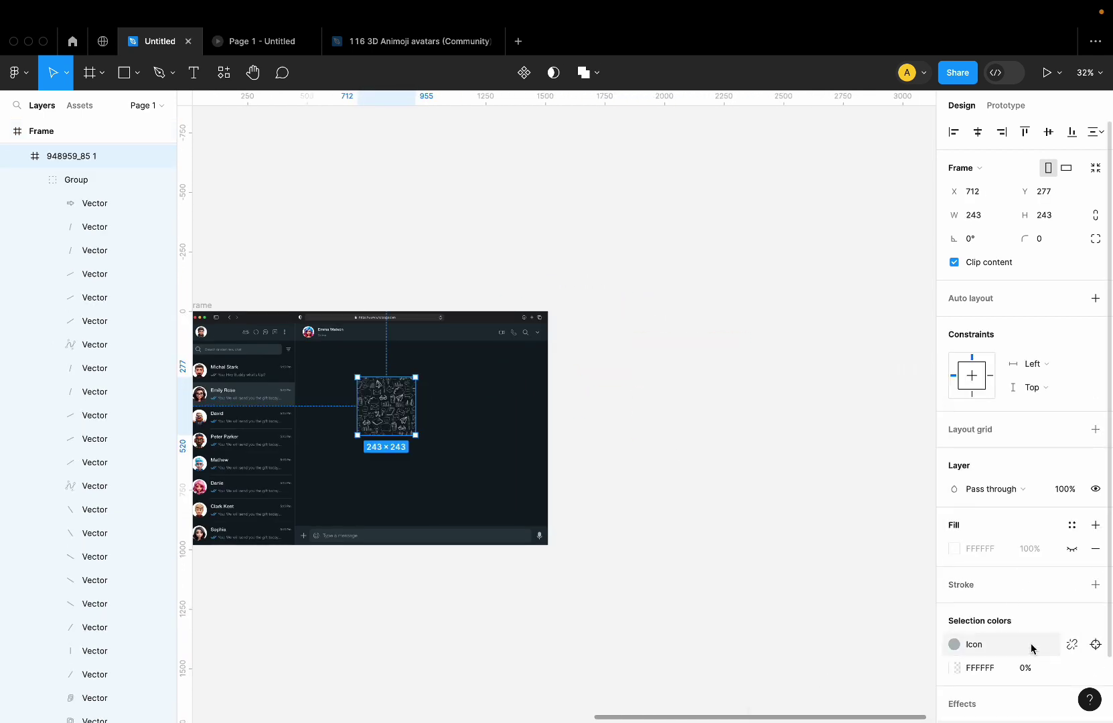
{"action": "type", "text": "10"}
{"action": "key", "text": "shift+2"}
{"action": "scroll", "coordinate": [372, 423], "scroll_direction": "down", "scroll_amount": 3}
{"action": "mouse_move", "coordinate": [472, 403]}
{"action": "left_mouse_down"}
{"action": "mouse_move", "coordinate": [320, 273]}
{"action": "mouse_move", "coordinate": [455, 273]}
{"action": "left_mouse_up"}
Duplicate the pattern tile into auto layout rows covering the chat area
{"action": "left_click", "coordinate": [378, 286], "text": "shift"}
{"action": "key", "text": "shift+a"}
{"action": "left_click", "coordinate": [438, 286]}
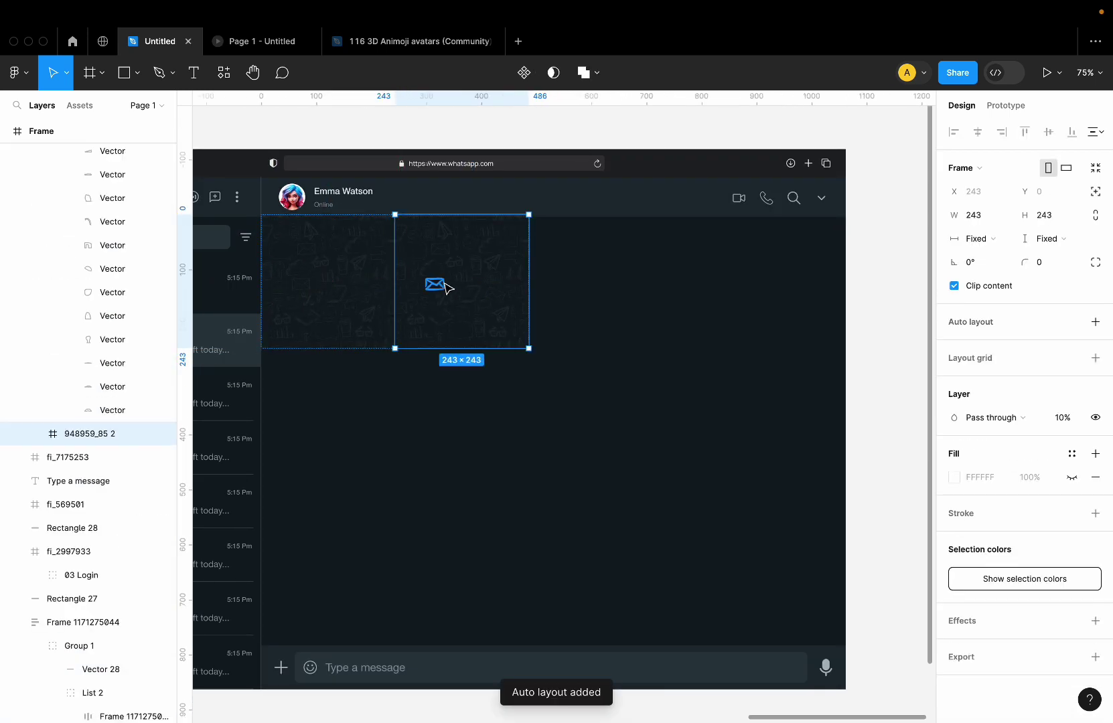
{"action": "key", "text": "ctrl+d"}
{"action": "key", "text": "ctrl+d"}
{"action": "key", "text": "ctrl+d"}
{"action": "key", "text": "Escape"}
{"action": "left_click_drag", "start_coordinate": [527, 266], "coordinate": [528, 649]}
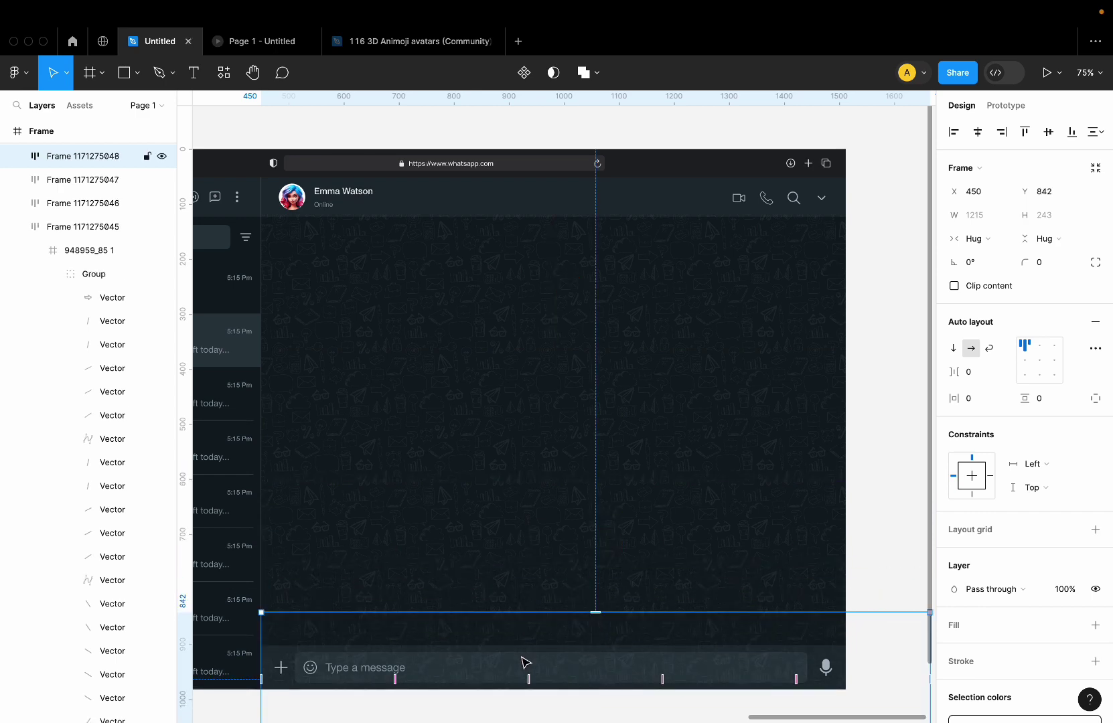
{"action": "key", "text": "ctrl+z"}
{"action": "key", "text": "ctrl+z"}
{"action": "key", "text": "ctrl+z"}
{"action": "key", "text": "Escape"}
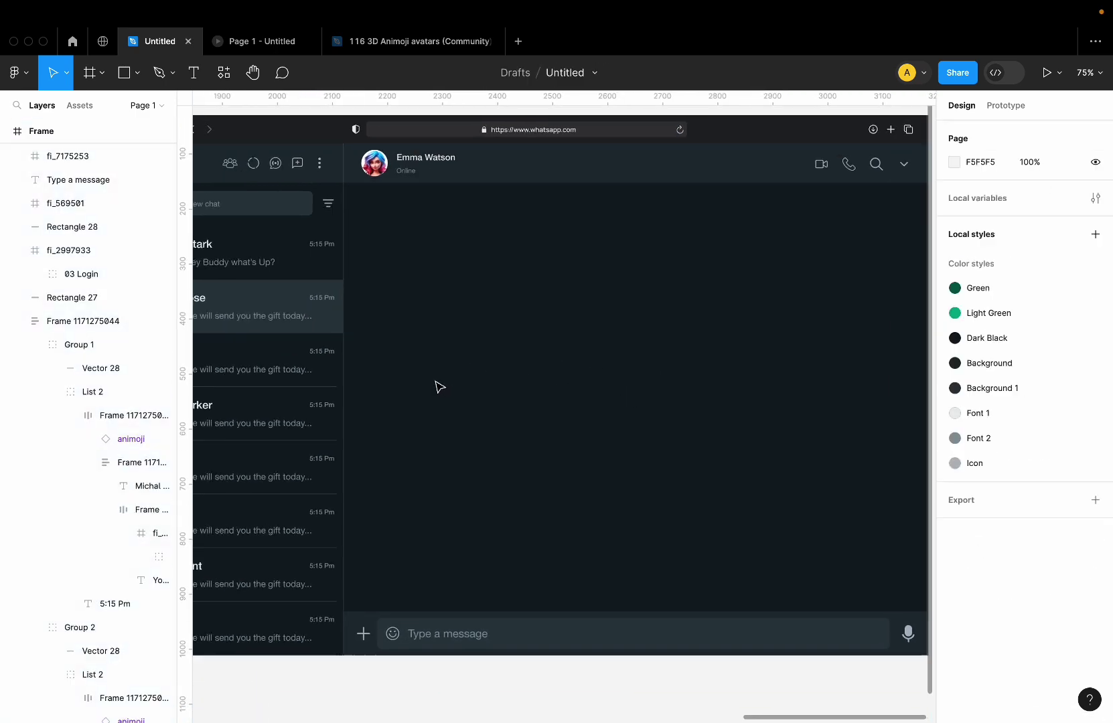
{"action": "key", "text": "shift+1"}
Move the pattern group behind the chat content in the frame's layer order
{"action": "left_click", "coordinate": [619, 353]}
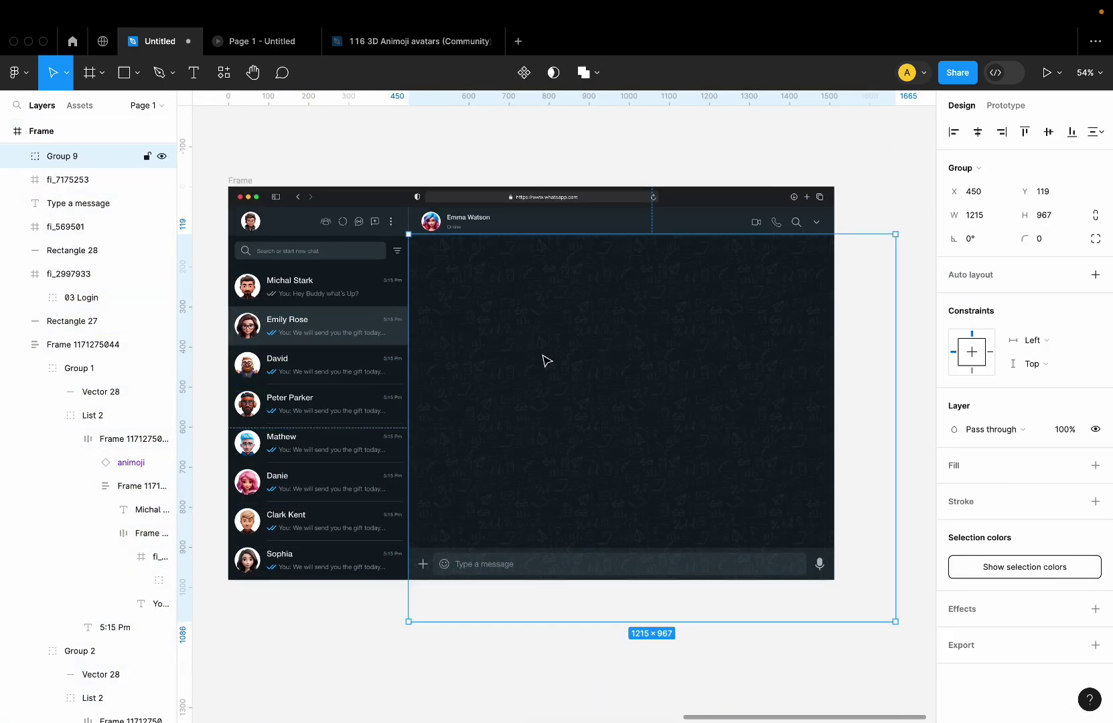
{"action": "scroll", "coordinate": [160, 347], "scroll_direction": "up", "scroll_amount": 3}
{"action": "key", "text": "ctrl+shift+["}
{"action": "type", "text": "70"}
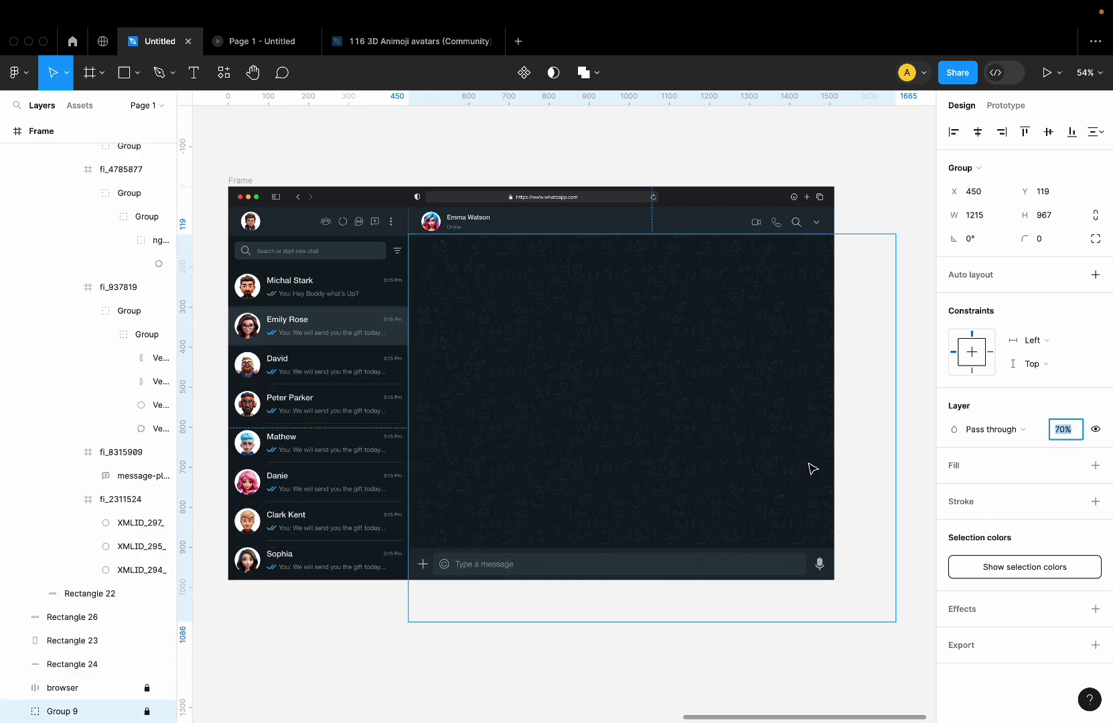
{"action": "left_click", "coordinate": [647, 643]}
{"action": "scroll", "coordinate": [647, 643], "scroll_direction": "right", "scroll_amount": 3}
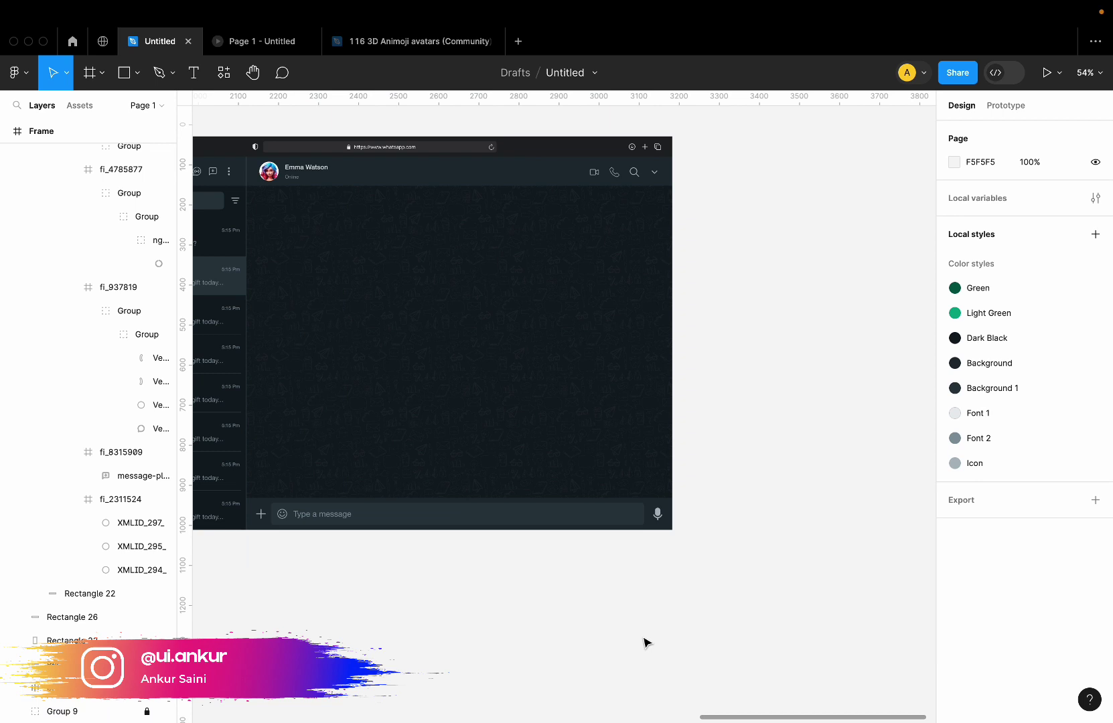
{"action": "scroll", "coordinate": [559, 512], "scroll_direction": "left", "scroll_amount": 1}
Draw a 283×62 rectangle above the message bar and fill it with the Green style
{"action": "key", "text": "r"}
{"action": "left_click_drag", "start_coordinate": [556, 395], "coordinate": [704, 489]}
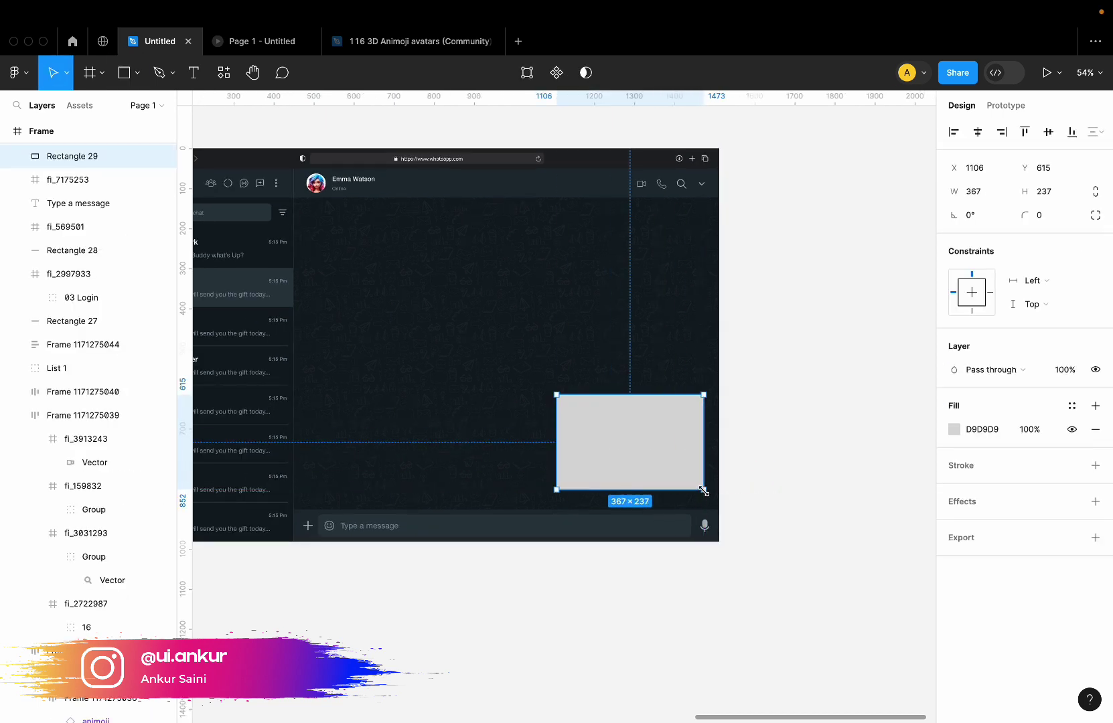
{"action": "left_click_drag", "start_coordinate": [646, 396], "coordinate": [646, 458]}
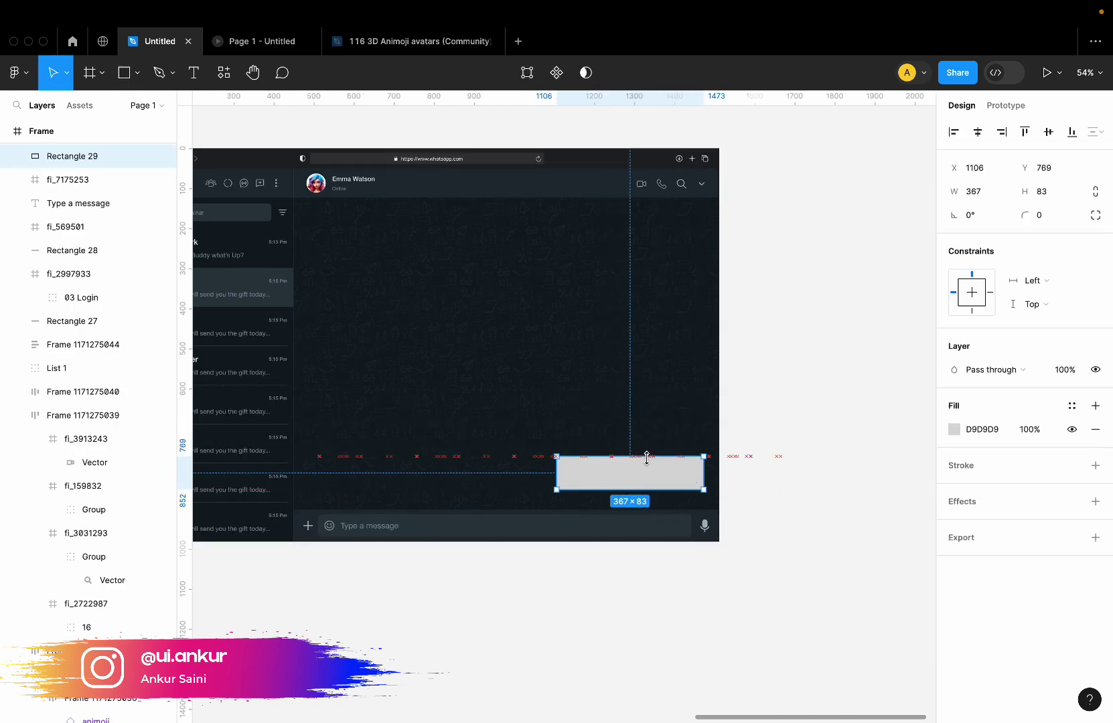
{"action": "scroll", "coordinate": [676, 462], "scroll_direction": "up", "scroll_amount": 5}
{"action": "left_click_drag", "start_coordinate": [422, 454], "coordinate": [524, 454]}
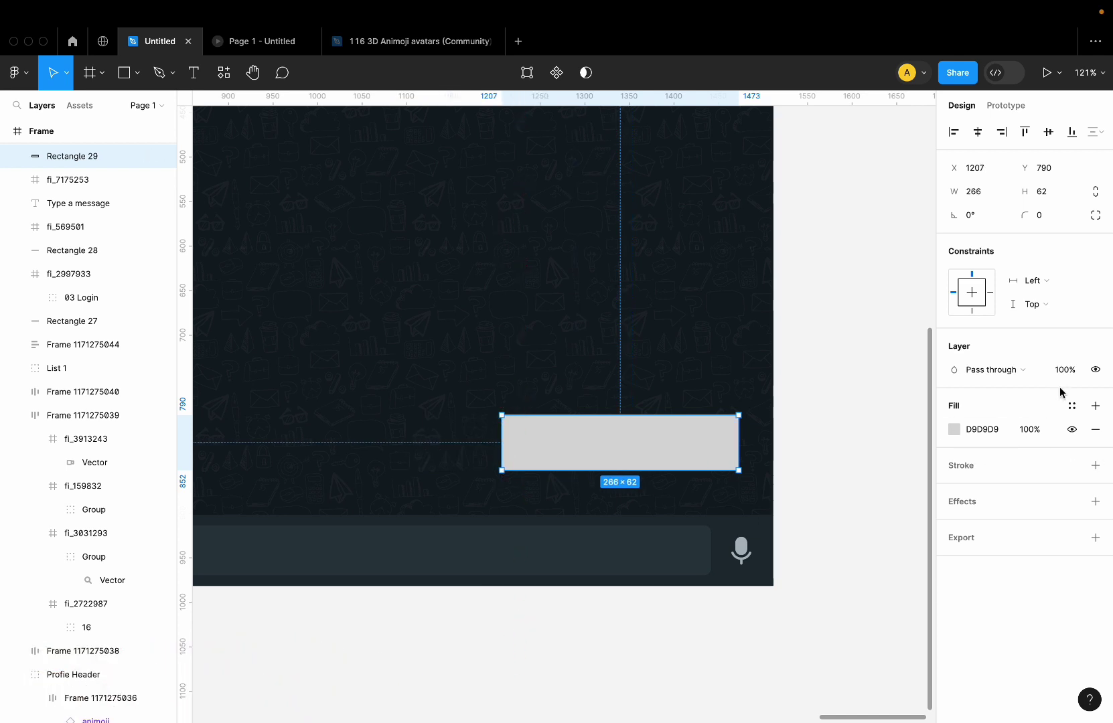
{"action": "left_click", "coordinate": [1072, 406]}
{"action": "left_click", "coordinate": [757, 464]}
Edit the rectangle's vector points to pull out a pointed tail at its top-right corner
{"action": "double_click", "coordinate": [723, 416]}
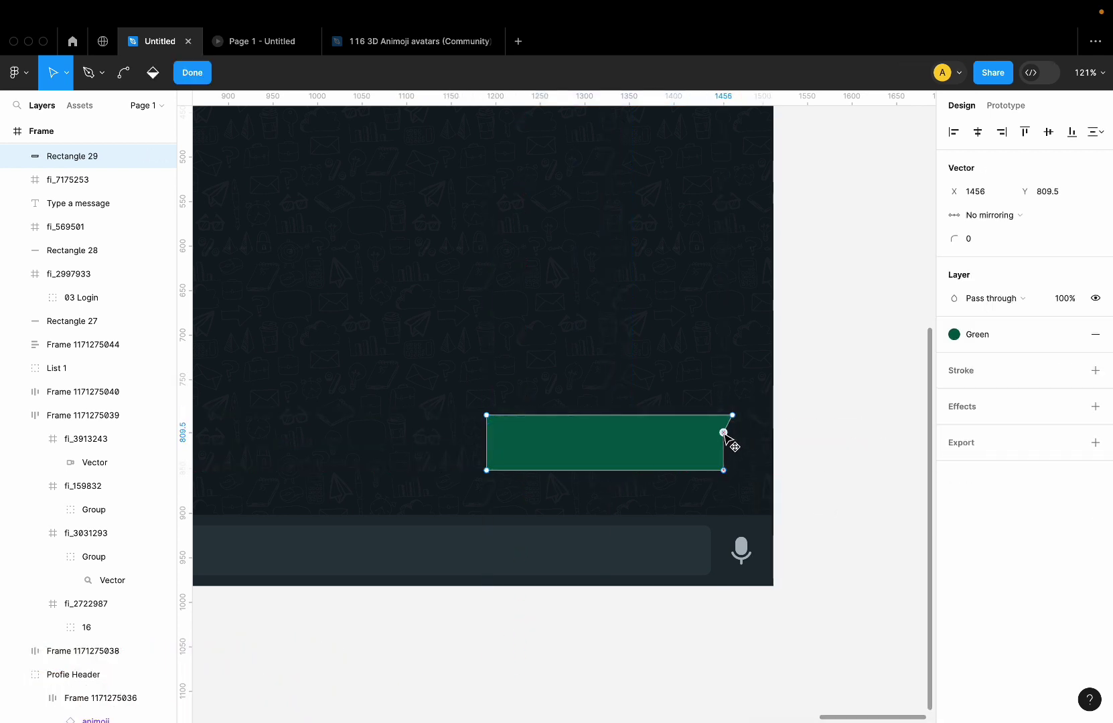
{"action": "left_click_drag", "start_coordinate": [735, 416], "coordinate": [738, 415]}
{"action": "key", "text": "Escape"}
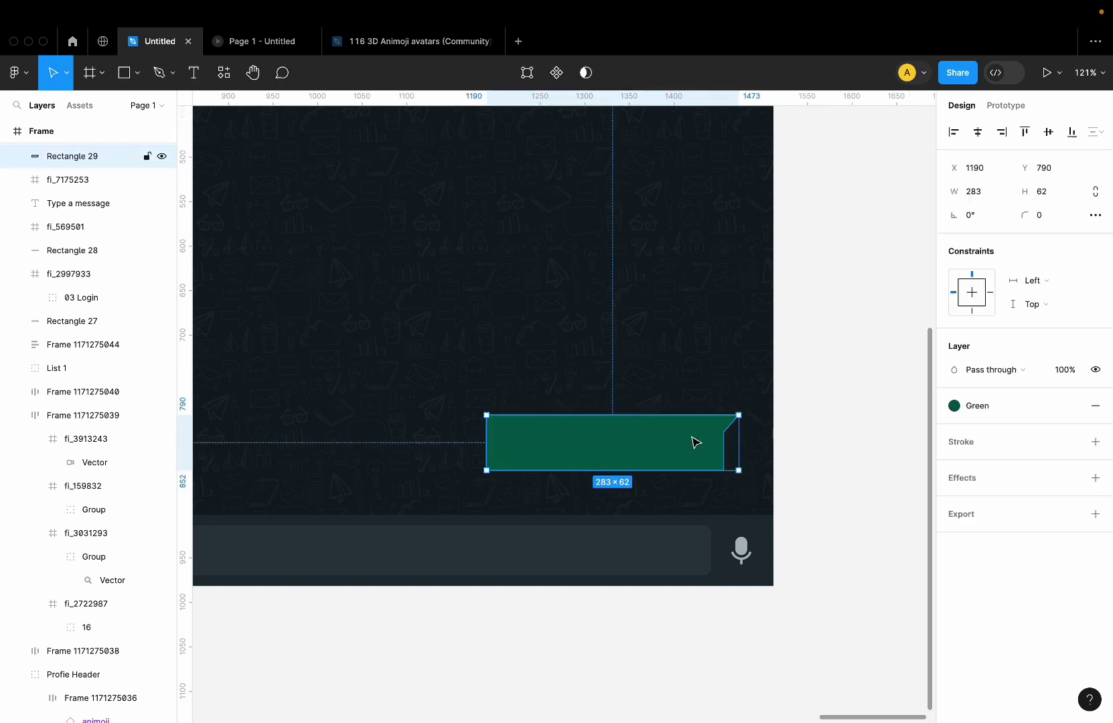
{"action": "type", "text": "6"}
{"action": "double_click", "coordinate": [735, 429]}
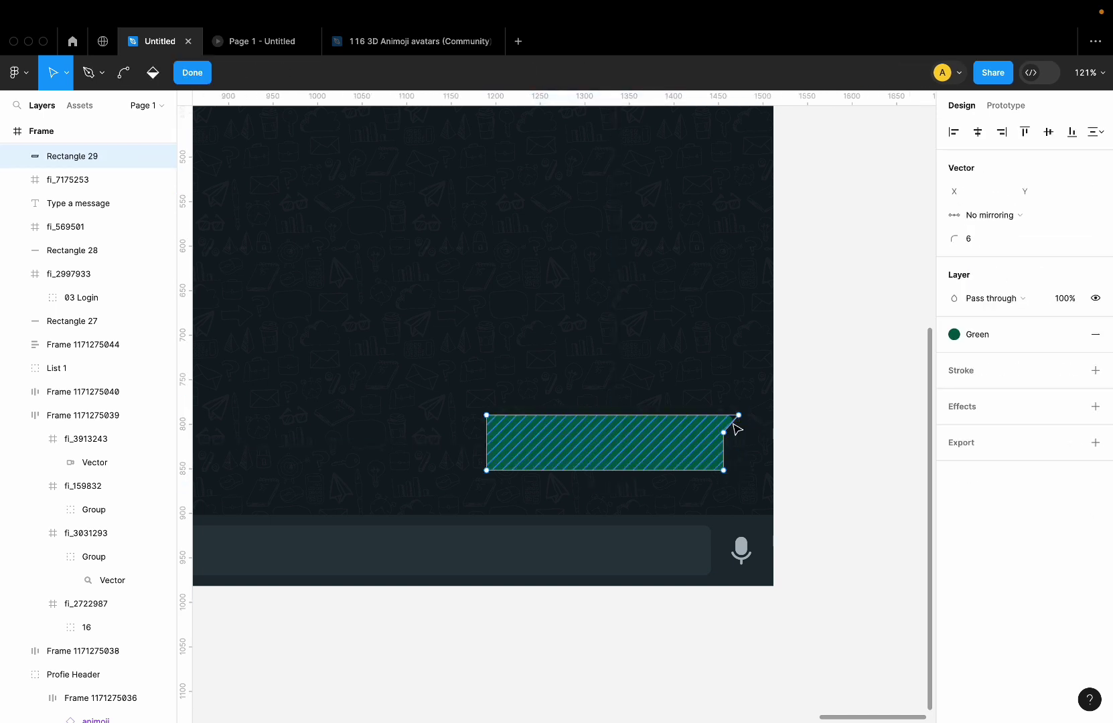
{"action": "key", "text": "Escape"}
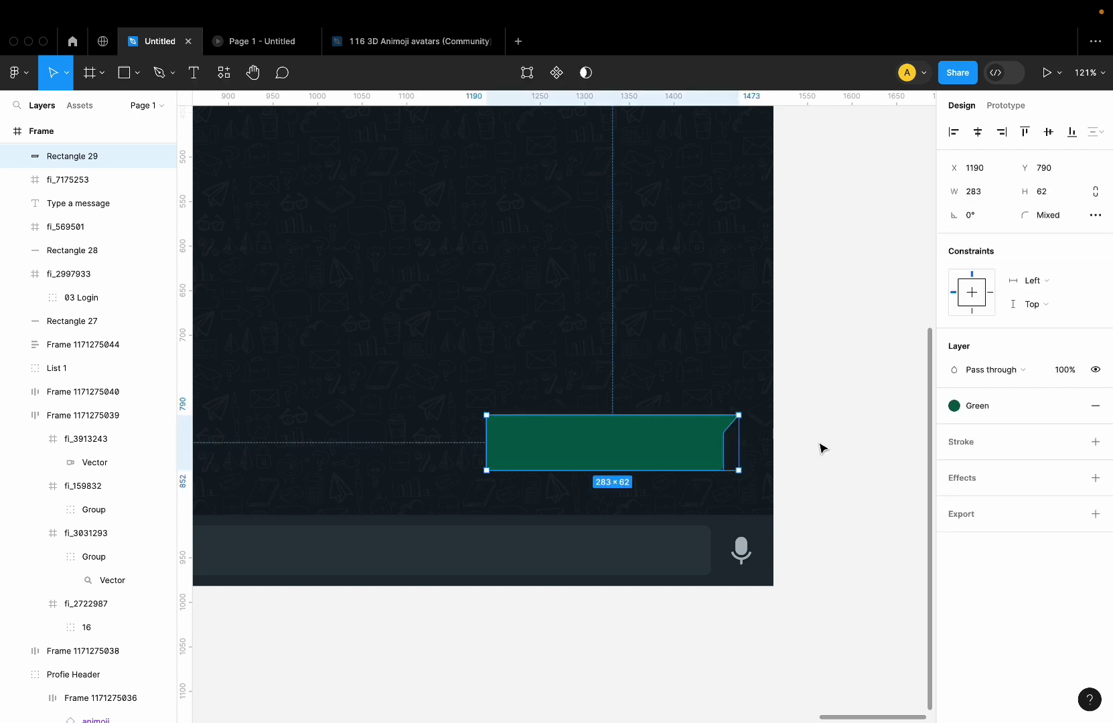
{"action": "left_click", "coordinate": [820, 447]}
{"action": "scroll", "coordinate": [820, 447], "scroll_direction": "down", "scroll_amount": 5}
{"action": "double_click", "coordinate": [697, 453]}
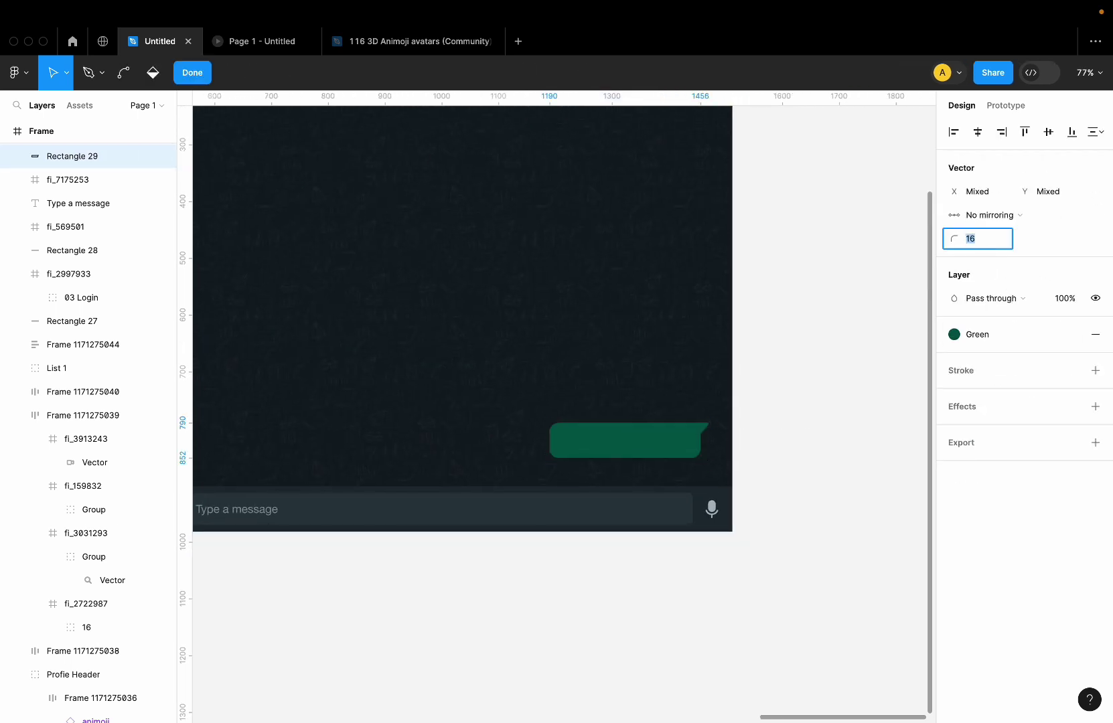
{"action": "key", "text": "Escape"}
{"action": "scroll", "coordinate": [550, 481], "scroll_direction": "up", "scroll_amount": 2}
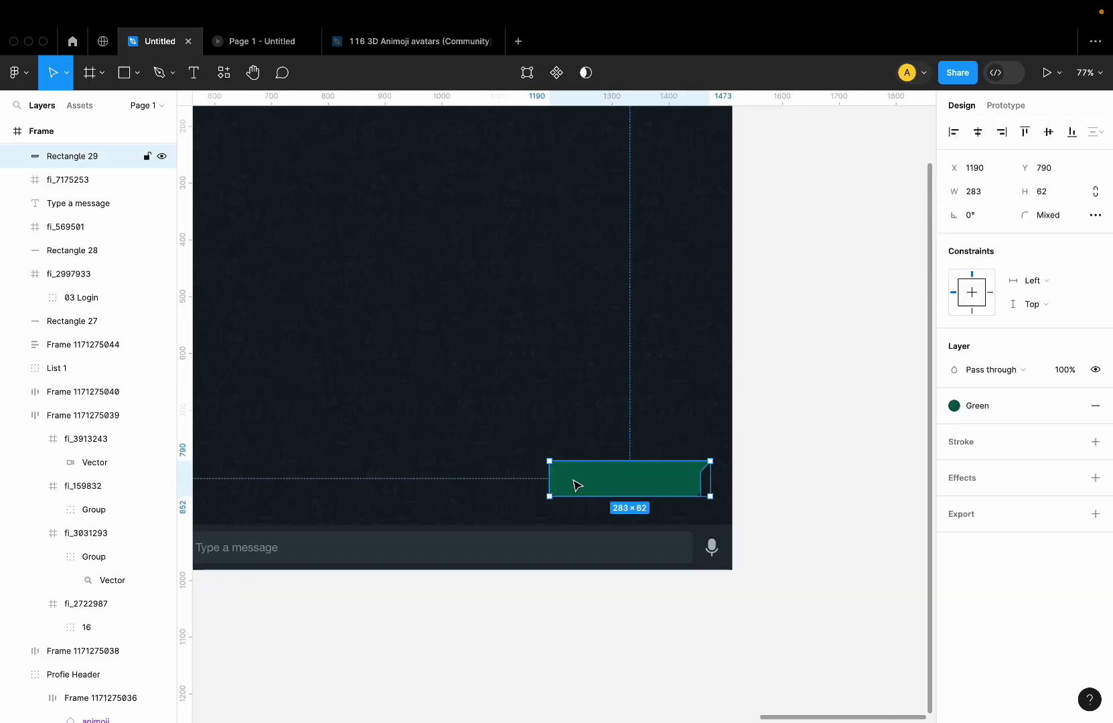
{"action": "double_click", "coordinate": [576, 484]}
{"action": "key", "text": "Escape"}
{"action": "key", "text": "Escape"}
Write 'We will send you the gift today' on the green bubble in the Font 1 colour
{"action": "key", "text": "t"}
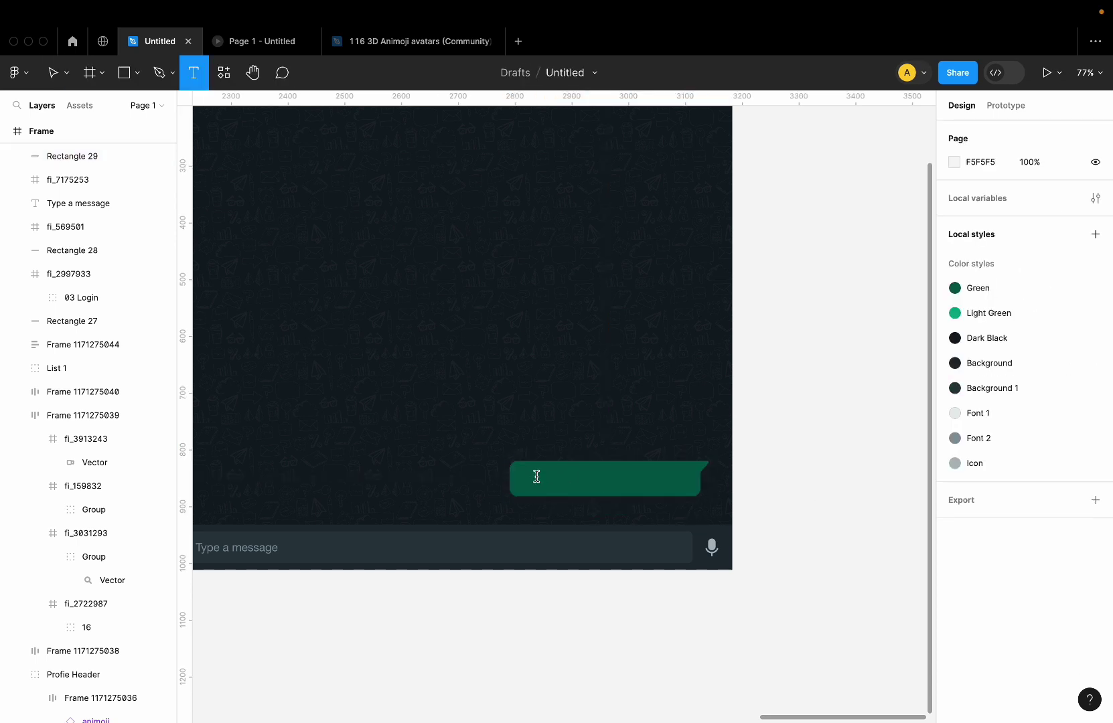
{"action": "left_click", "coordinate": [537, 476]}
{"action": "type", "text": "Hey"}
{"action": "scroll", "coordinate": [609, 510], "scroll_direction": "down", "scroll_amount": 5}
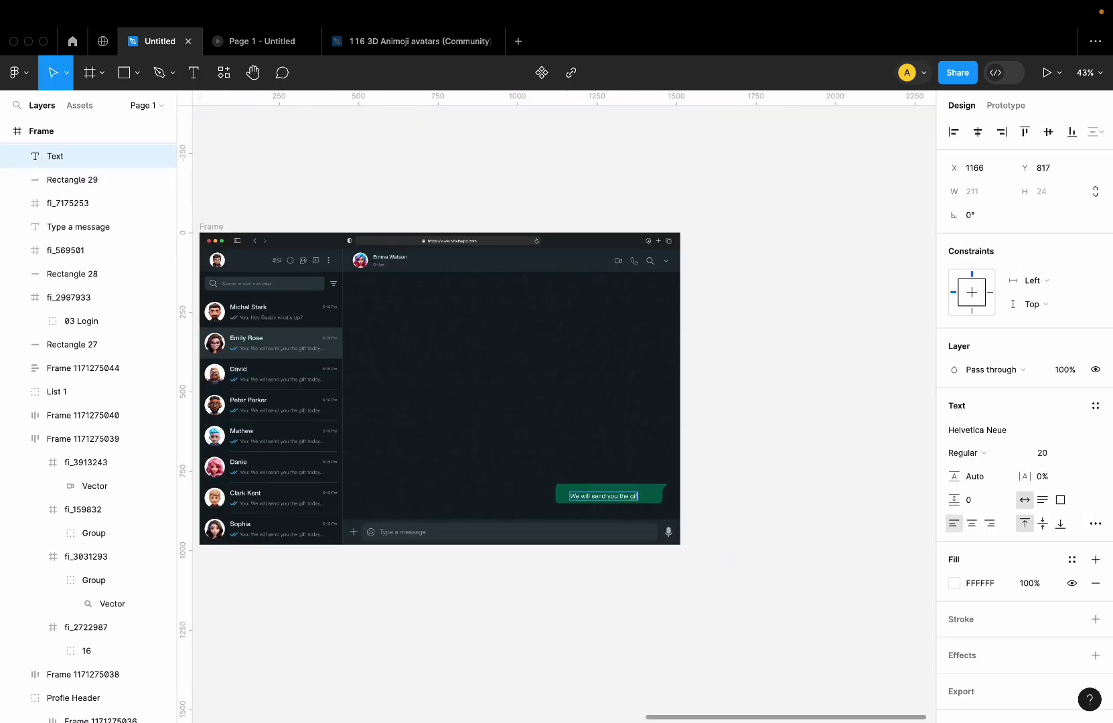
{"action": "scroll", "coordinate": [629, 518], "scroll_direction": "up", "scroll_amount": 5}
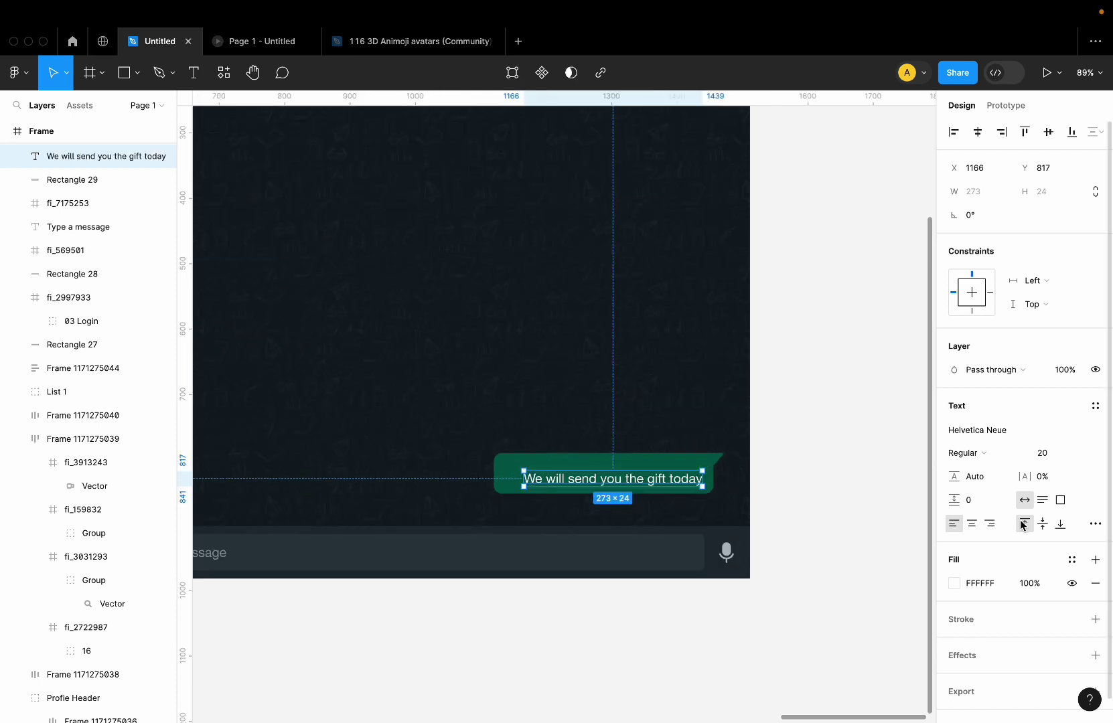
{"action": "left_click", "coordinate": [1072, 559]}
{"action": "left_click", "coordinate": [804, 624]}
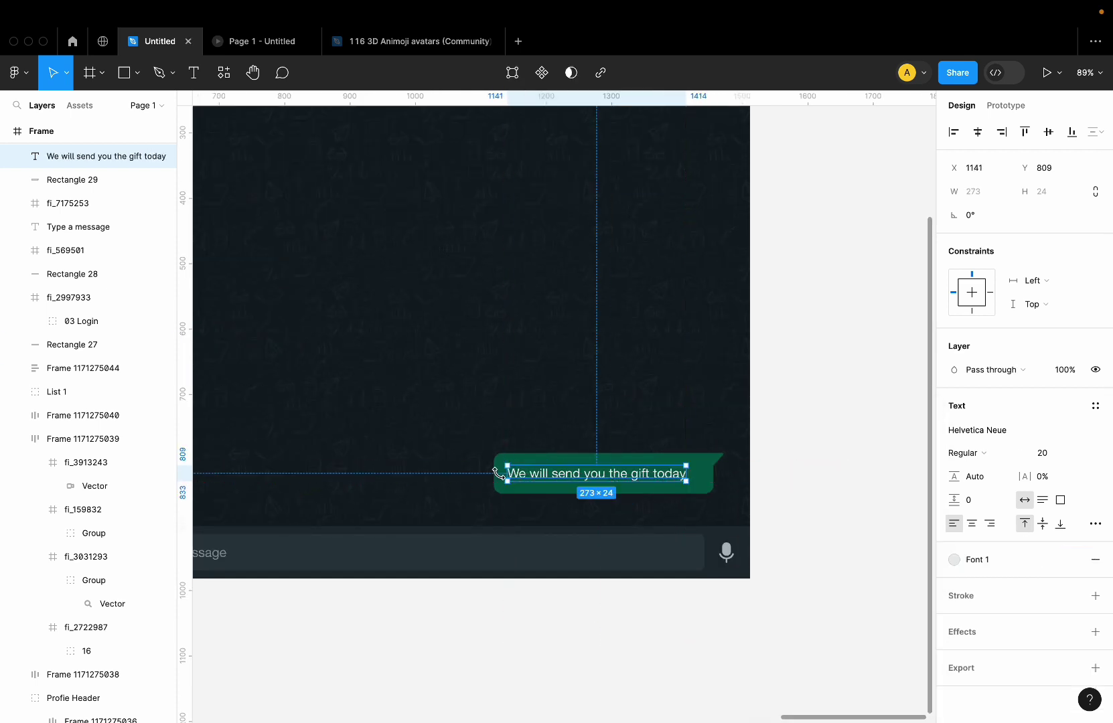
{"action": "double_click", "coordinate": [497, 463]}
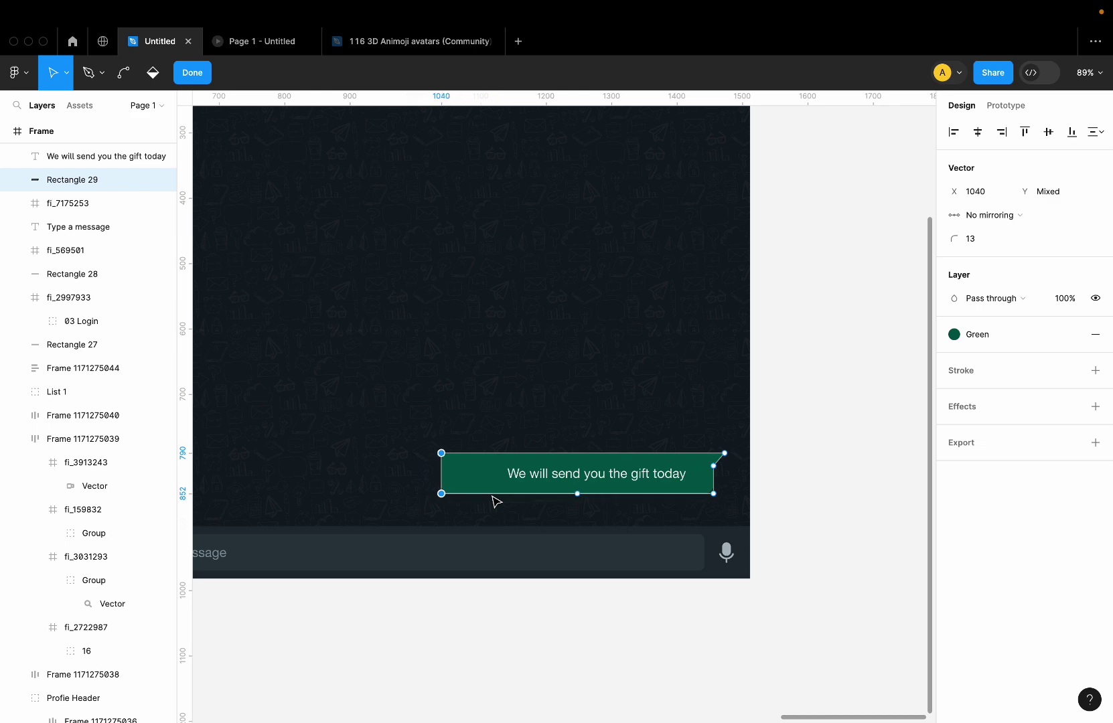
{"action": "left_click", "coordinate": [533, 477]}
{"action": "scroll", "coordinate": [526, 486], "scroll_direction": "up", "scroll_amount": 5}
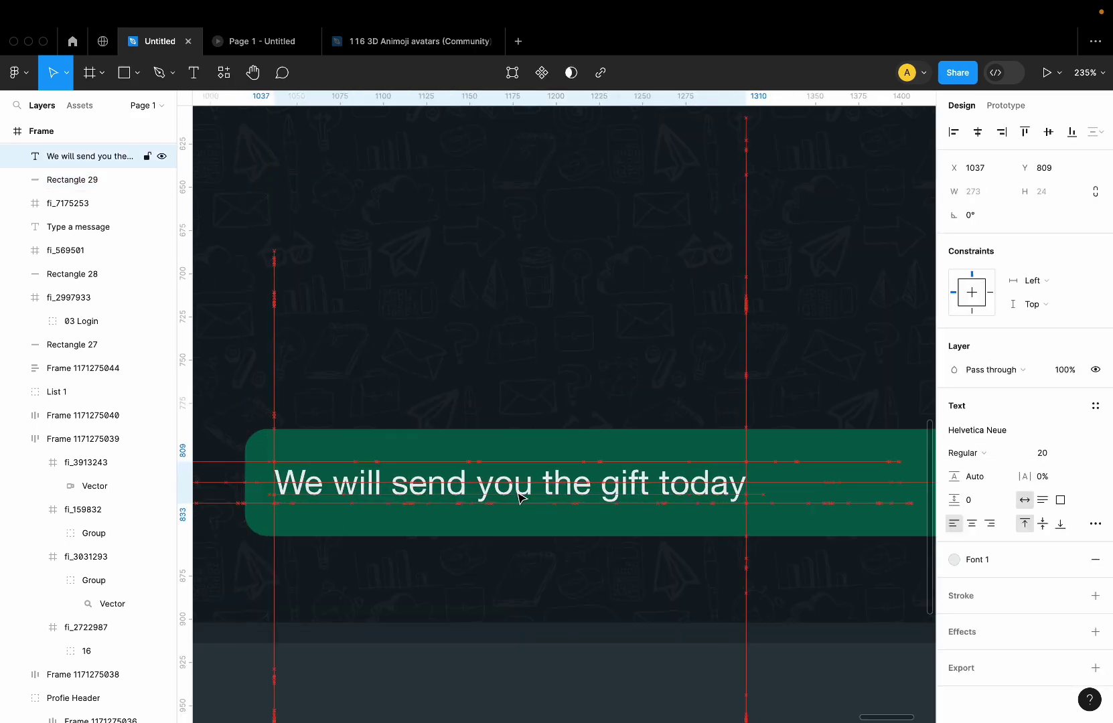
{"action": "scroll", "coordinate": [519, 499], "scroll_direction": "down", "scroll_amount": 3}
{"action": "scroll", "coordinate": [455, 510], "scroll_direction": "down", "scroll_amount": 2}
{"action": "scroll", "coordinate": [576, 499], "scroll_direction": "down", "scroll_amount": 2}
Copy the 5:15 pm time label into the bubble beside the message, coloured with the Icon style
{"action": "left_click", "coordinate": [442, 378], "text": "ctrl"}
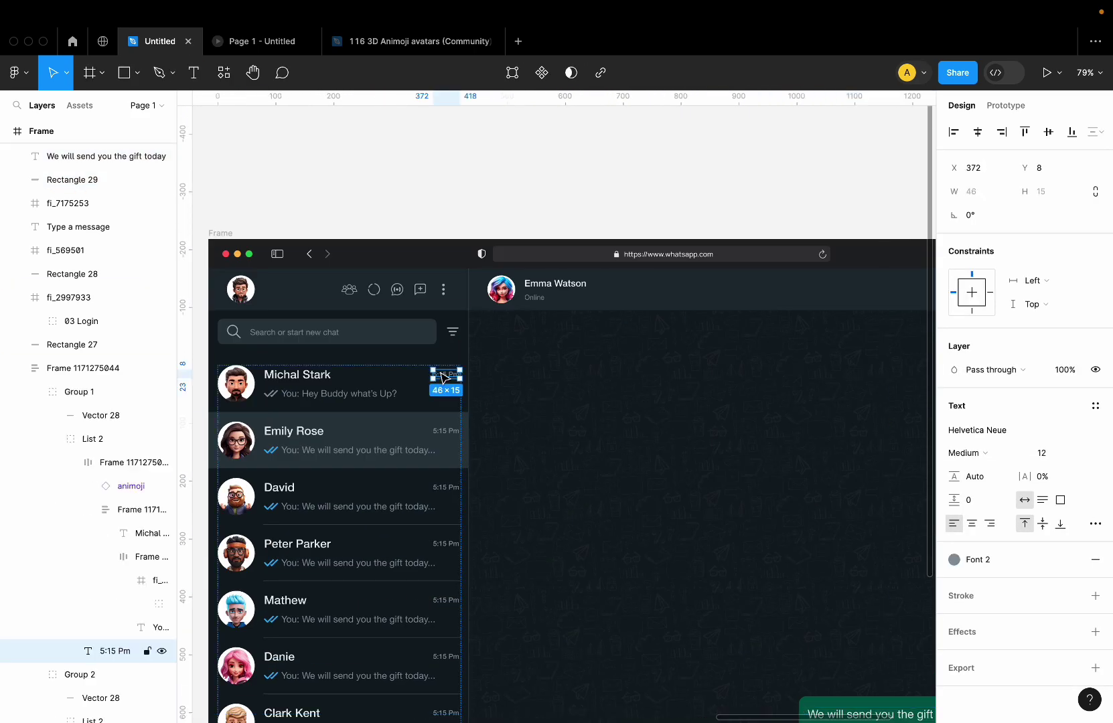
{"action": "scroll", "coordinate": [492, 440], "scroll_direction": "up", "scroll_amount": 5}
{"action": "right_click", "coordinate": [452, 465]}
{"action": "key", "text": "Escape"}
{"action": "key", "text": "ctrl+v"}
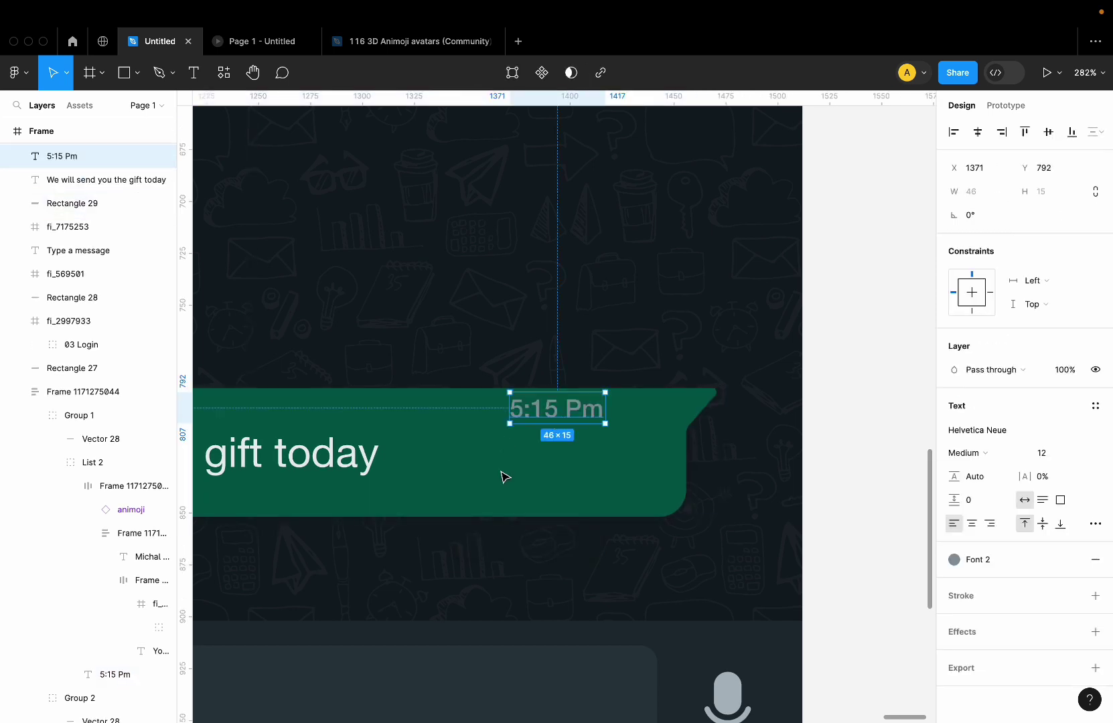
{"action": "left_click", "coordinate": [978, 560]}
{"action": "left_click_drag", "start_coordinate": [493, 467], "coordinate": [484, 477]}
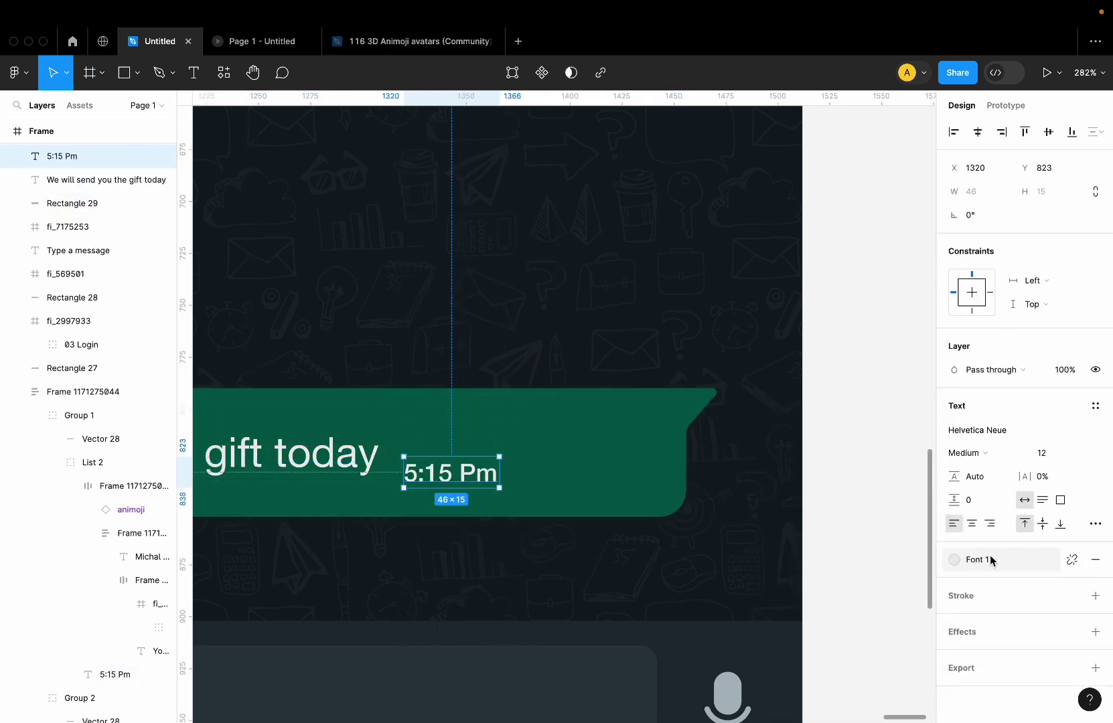
{"action": "left_click", "coordinate": [955, 560]}
{"action": "left_click", "coordinate": [801, 613]}
{"action": "left_click", "coordinate": [955, 560]}
{"action": "left_click", "coordinate": [801, 639]}
Copy the blue double-tick icon from a chat row to the bubble's right end
{"action": "scroll", "coordinate": [477, 477], "scroll_direction": "down", "scroll_amount": 10}
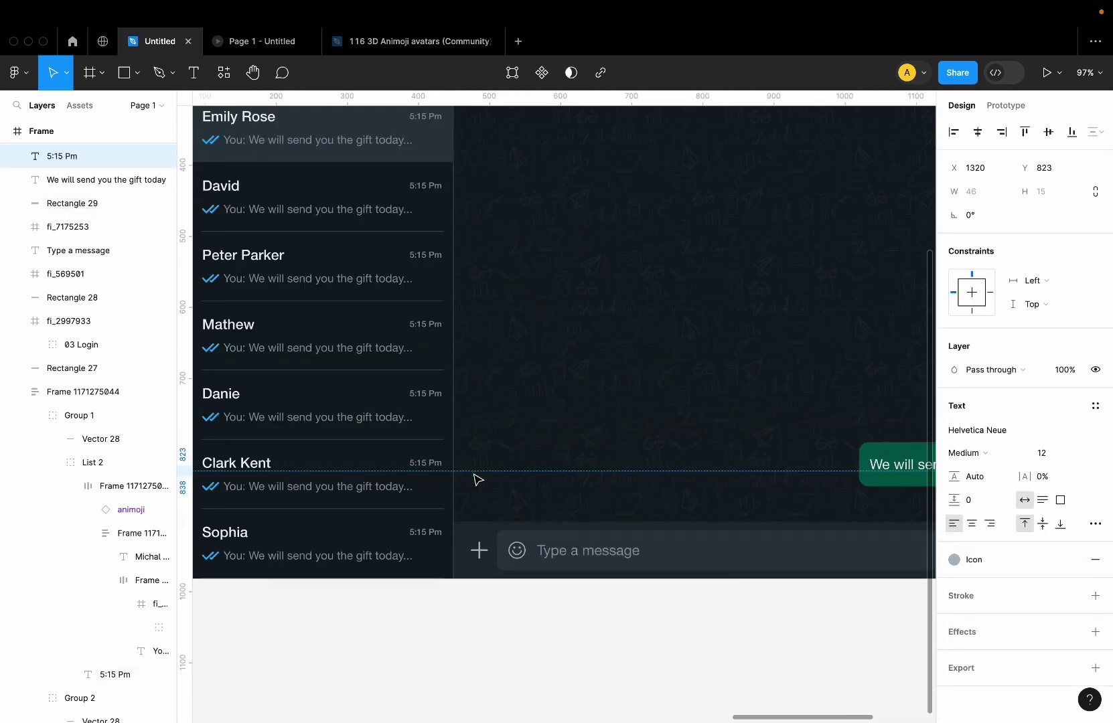
{"action": "left_click", "coordinate": [456, 419]}
{"action": "double_click", "coordinate": [454, 416]}
{"action": "key", "text": "shift+Return"}
{"action": "key", "text": "ctrl+c"}
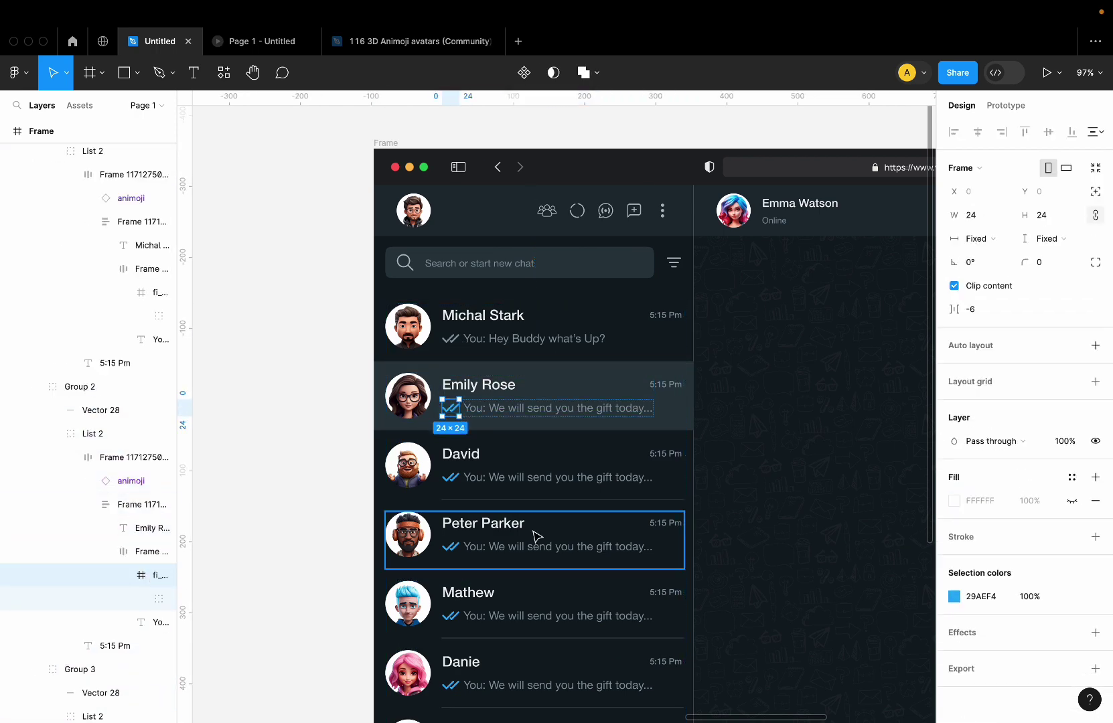
{"action": "scroll", "coordinate": [482, 407], "scroll_direction": "up", "scroll_amount": 5}
{"action": "key", "text": "ctrl+v"}
{"action": "left_click_drag", "start_coordinate": [526, 445], "coordinate": [514, 443]}
Widen the bubble's message text box and select all of the bubble's parts
{"action": "scroll", "coordinate": [472, 447], "scroll_direction": "left", "scroll_amount": 1}
{"action": "left_click", "coordinate": [472, 447]}
{"action": "left_click", "coordinate": [380, 434]}
{"action": "left_click_drag", "start_coordinate": [418, 428], "coordinate": [439, 429]}
{"action": "scroll", "coordinate": [566, 440], "scroll_direction": "down", "scroll_amount": 5}
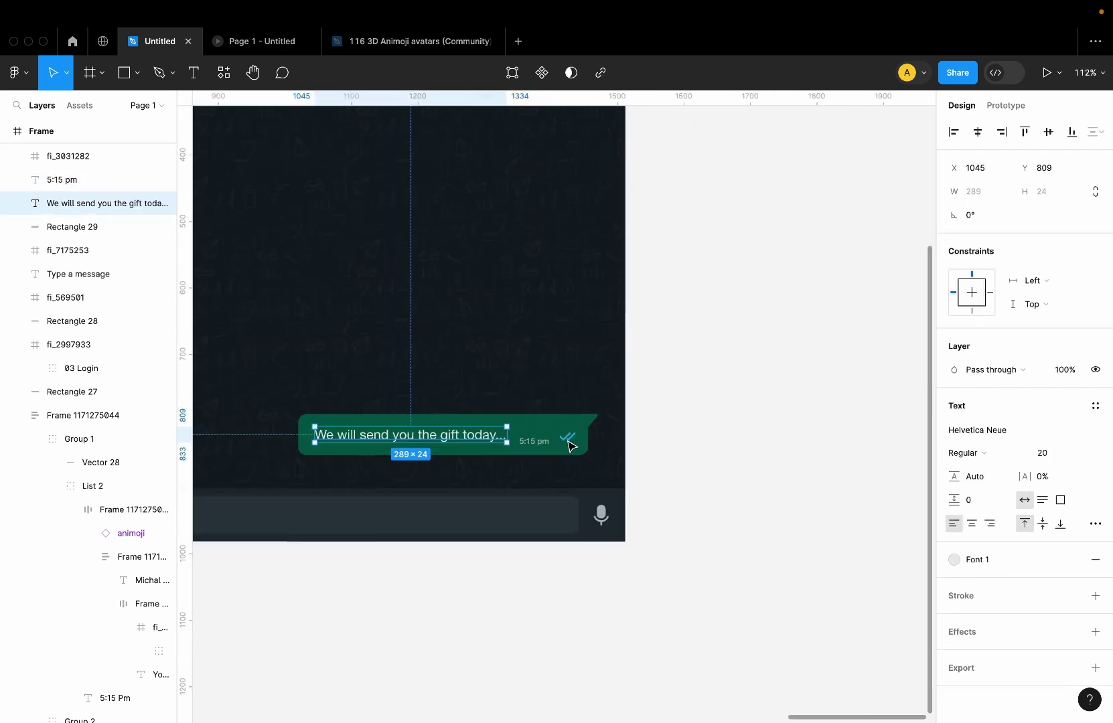
{"action": "scroll", "coordinate": [566, 439], "scroll_direction": "down", "scroll_amount": 3}
{"action": "left_click_drag", "start_coordinate": [658, 414], "coordinate": [343, 458]}
Group the outgoing bubble's parts and place a duplicate to the left, higher in the chat
{"action": "key", "text": "ctrl+g"}
{"action": "scroll", "coordinate": [716, 440], "scroll_direction": "down", "scroll_amount": 5}
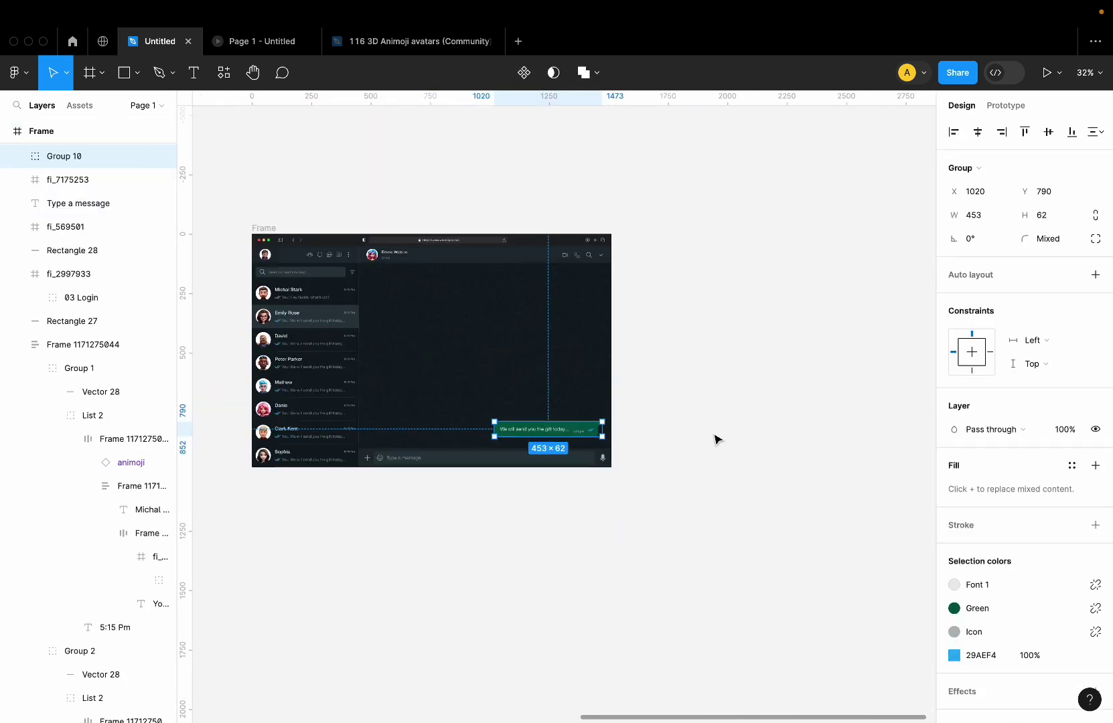
{"action": "left_click", "coordinate": [716, 439]}
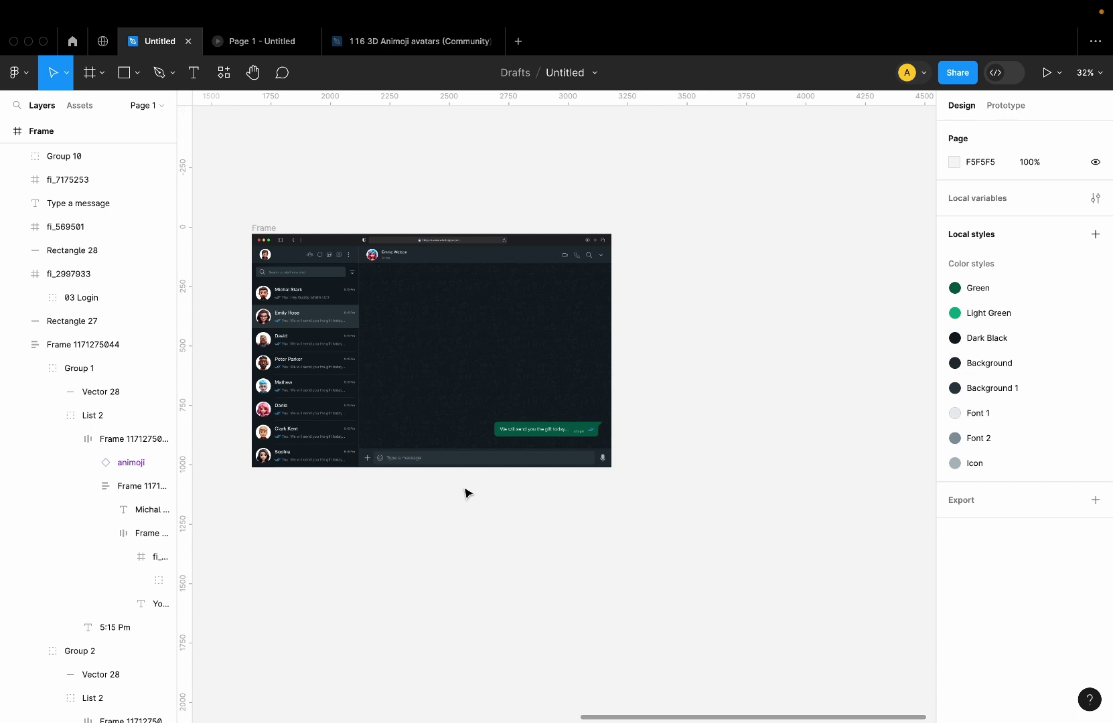
{"action": "scroll", "coordinate": [466, 494], "scroll_direction": "up", "scroll_amount": 3}
{"action": "left_click", "coordinate": [572, 402]}
{"action": "left_click_drag", "start_coordinate": [573, 402], "coordinate": [357, 385]}
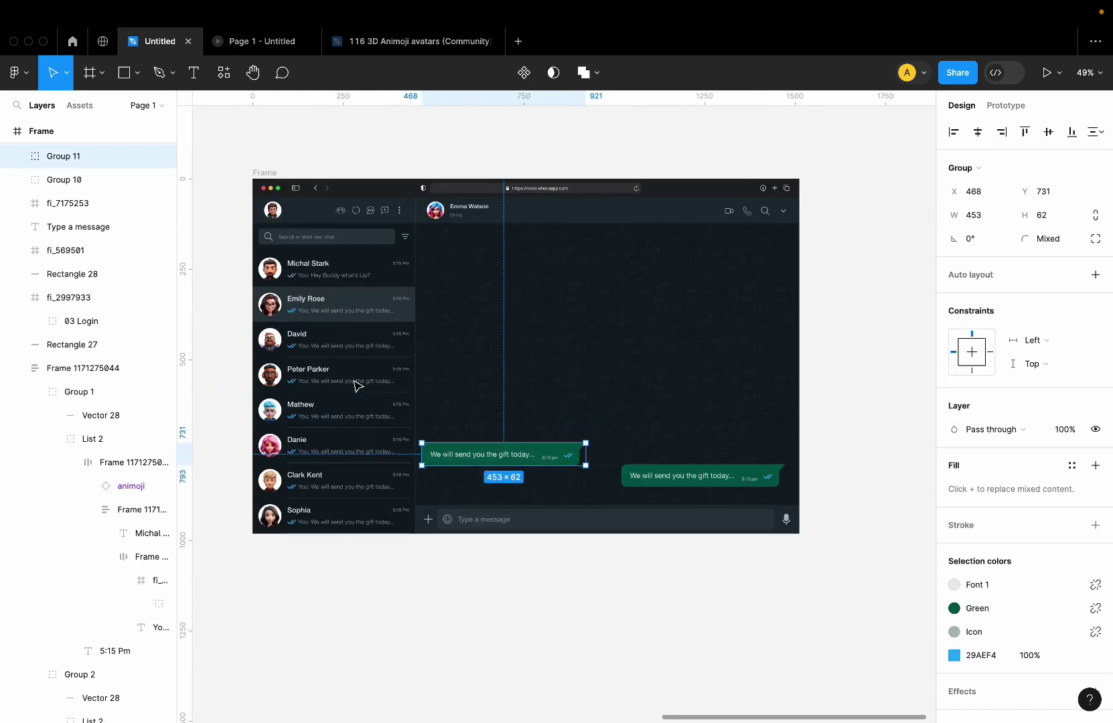
{"action": "scroll", "coordinate": [479, 452], "scroll_direction": "up", "scroll_amount": 2}
{"action": "left_click_drag", "start_coordinate": [479, 453], "coordinate": [479, 410]}
Change the copy's text to 'When My gift will come buddy?' and time to 5:13 pm, removing its ticks
{"action": "double_click", "coordinate": [469, 410]}
{"action": "left_click", "coordinate": [466, 410]}
{"action": "type", "text": "When My gift will come buddy?"}
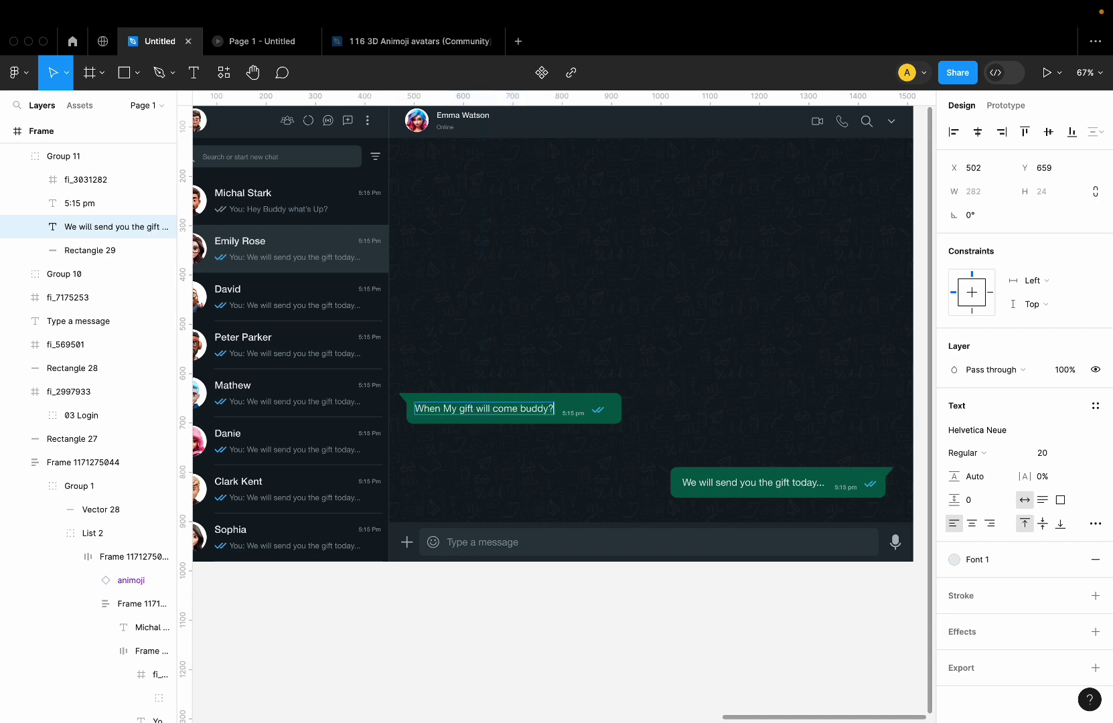
{"action": "left_click", "coordinate": [597, 411]}
{"action": "key", "text": "Delete"}
{"action": "scroll", "coordinate": [569, 415], "scroll_direction": "up", "scroll_amount": 3}
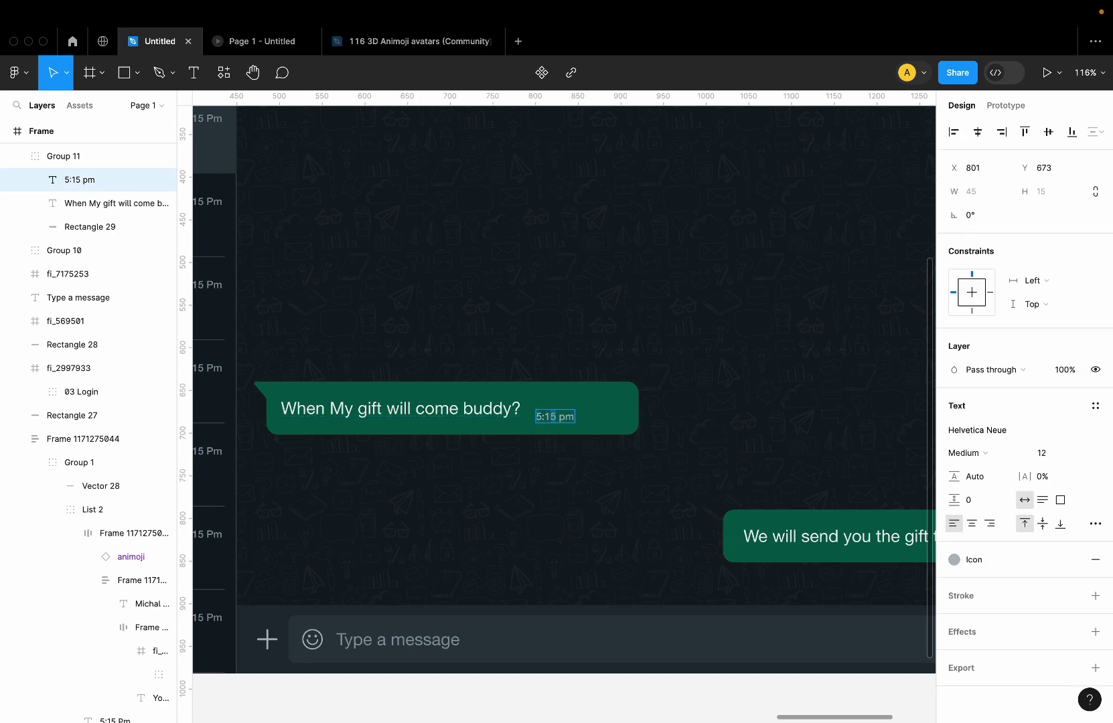
{"action": "left_click", "coordinate": [628, 424]}
{"action": "type", "text": "3"}
Mirror the copied bubble so its tail points left and fill it with 2A3942
{"action": "double_click", "coordinate": [638, 394]}
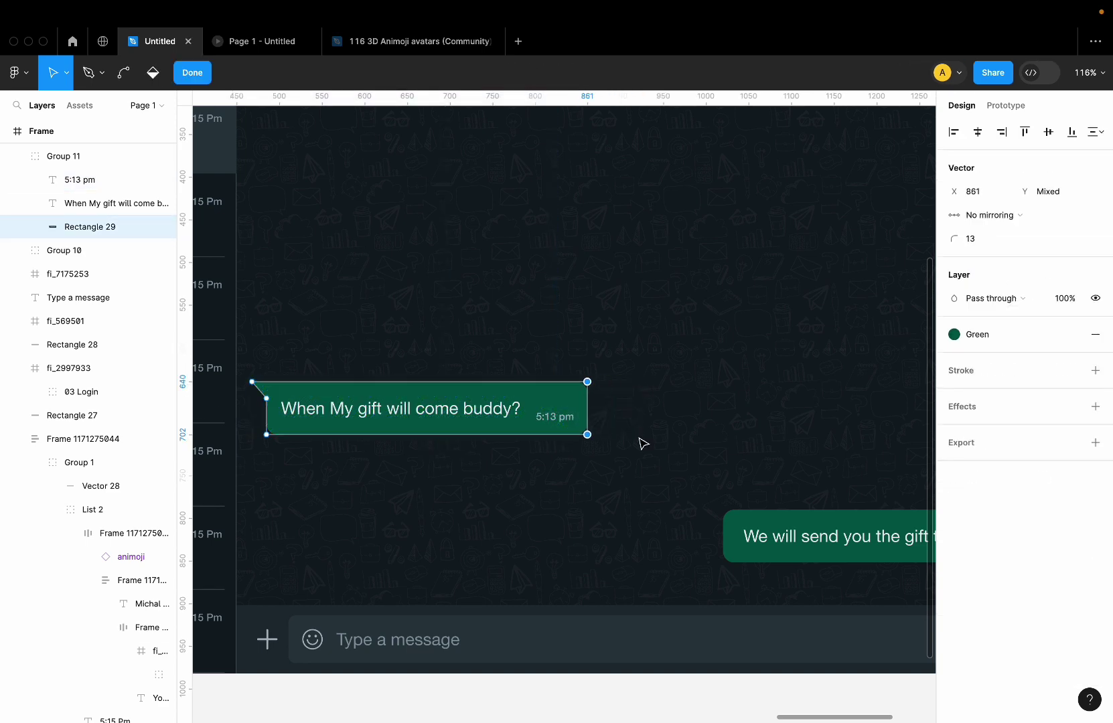
{"action": "key", "text": "Escape"}
{"action": "left_click", "coordinate": [978, 402]}
{"action": "left_click", "coordinate": [820, 641]}
{"action": "left_click", "coordinate": [955, 430]}
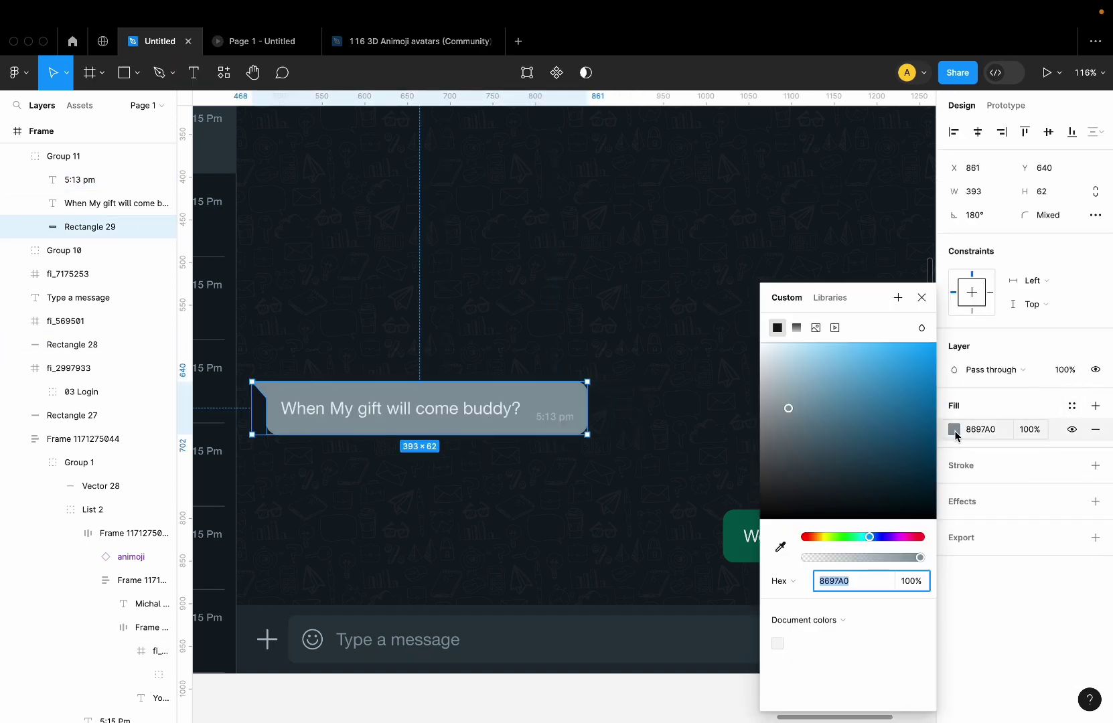
{"action": "left_click", "coordinate": [830, 297]}
{"action": "left_click", "coordinate": [833, 597]}
{"action": "left_click", "coordinate": [1073, 406]}
{"action": "scroll", "coordinate": [699, 436], "scroll_direction": "down", "scroll_amount": 3, "text": "ctrl"}
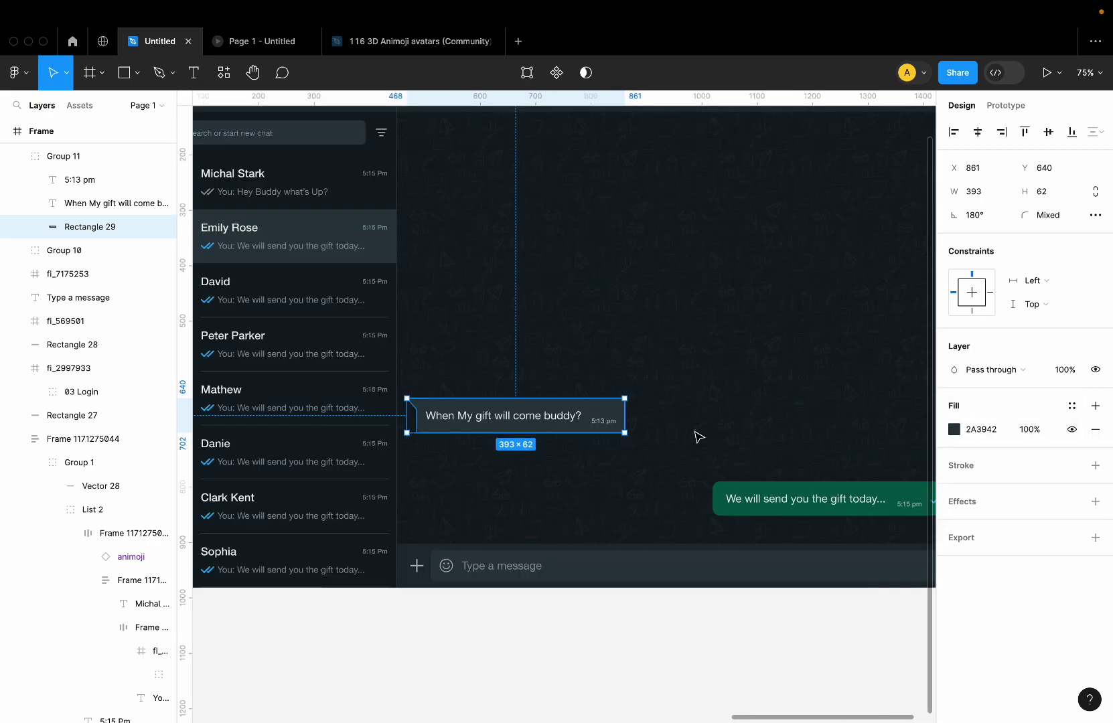